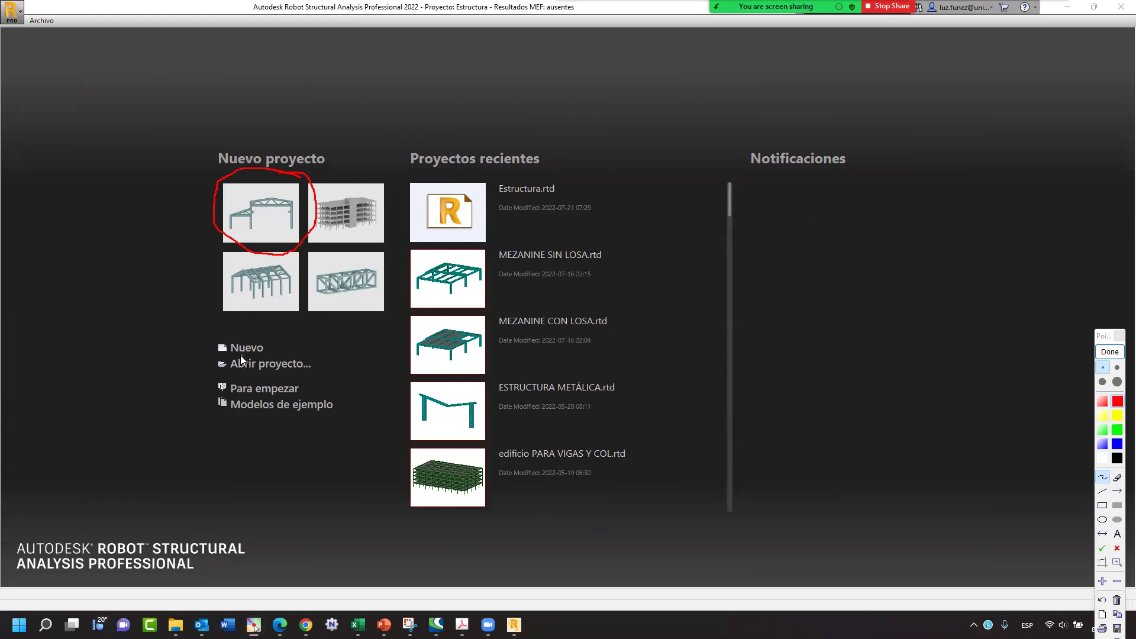
- Start a new structure project from the portal frame template
{"action": "left_click_drag", "start_coordinate": [208, 353], "coordinate": [261, 354]}
{"action": "left_click", "coordinate": [1110, 352]}
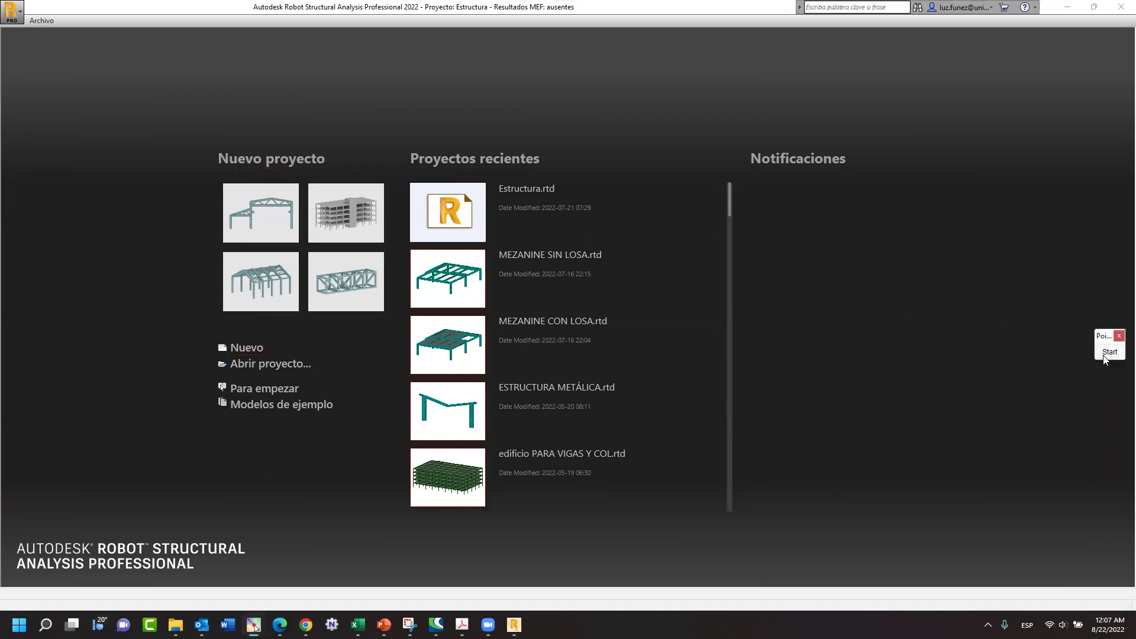
{"action": "left_click", "coordinate": [259, 233]}
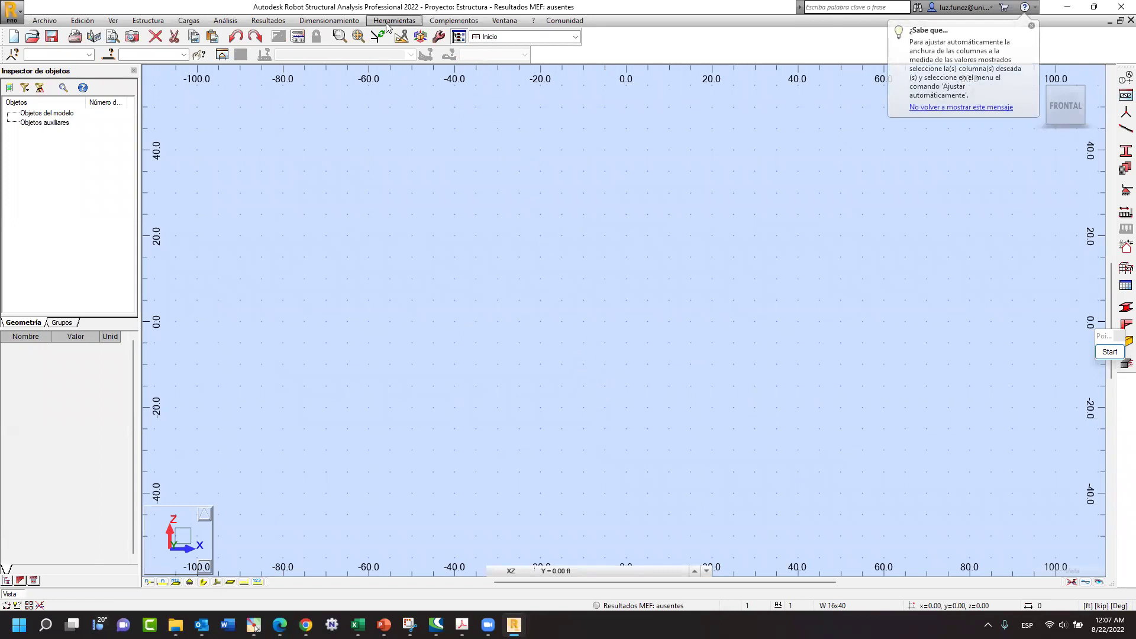
- Check the working language setting in the program preferences
{"action": "left_click", "coordinate": [407, 24]}
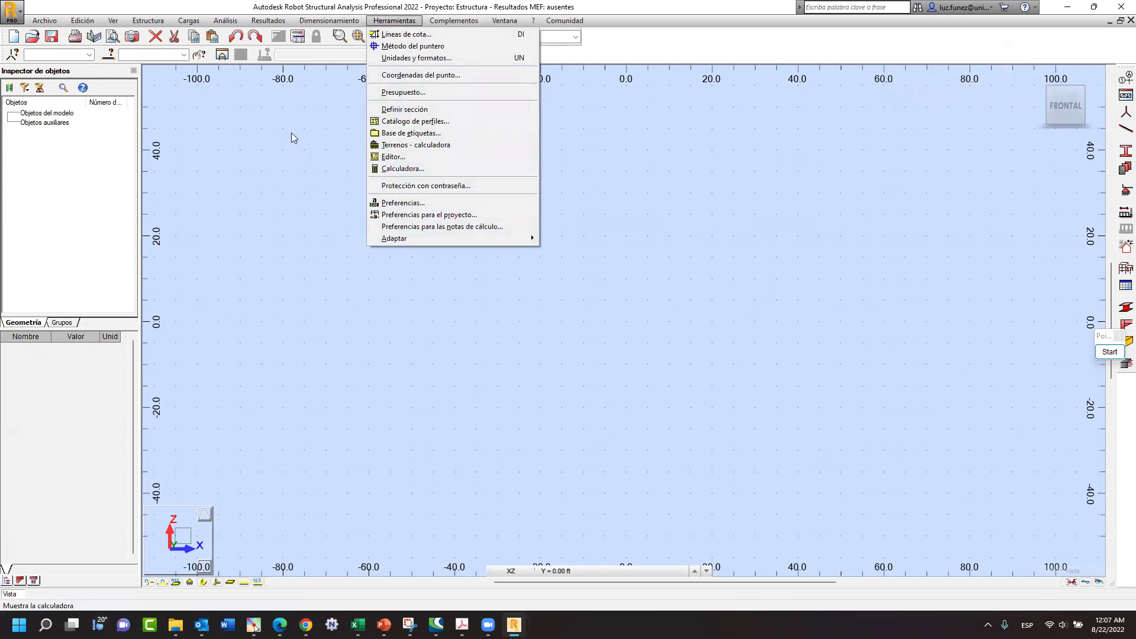
{"action": "left_click", "coordinate": [405, 204]}
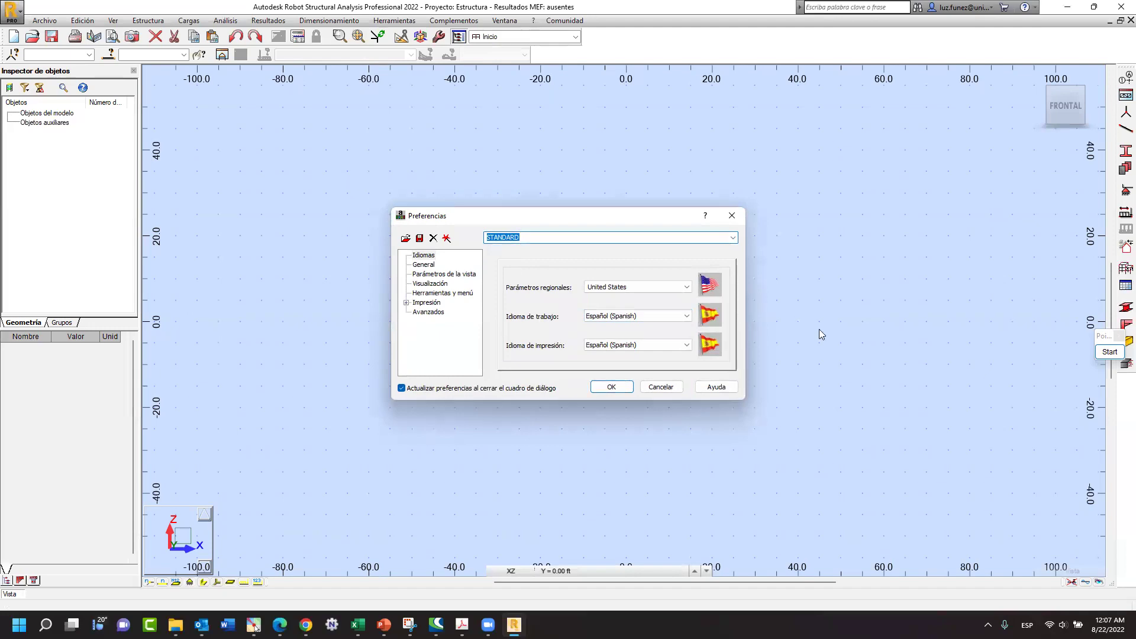
{"action": "left_click", "coordinate": [1111, 353]}
{"action": "mouse_move", "coordinate": [568, 309]}
{"action": "left_mouse_down"}
{"action": "mouse_move", "coordinate": [468, 317]}
{"action": "mouse_move", "coordinate": [573, 305]}
{"action": "mouse_move", "coordinate": [550, 299]}
{"action": "left_mouse_up"}
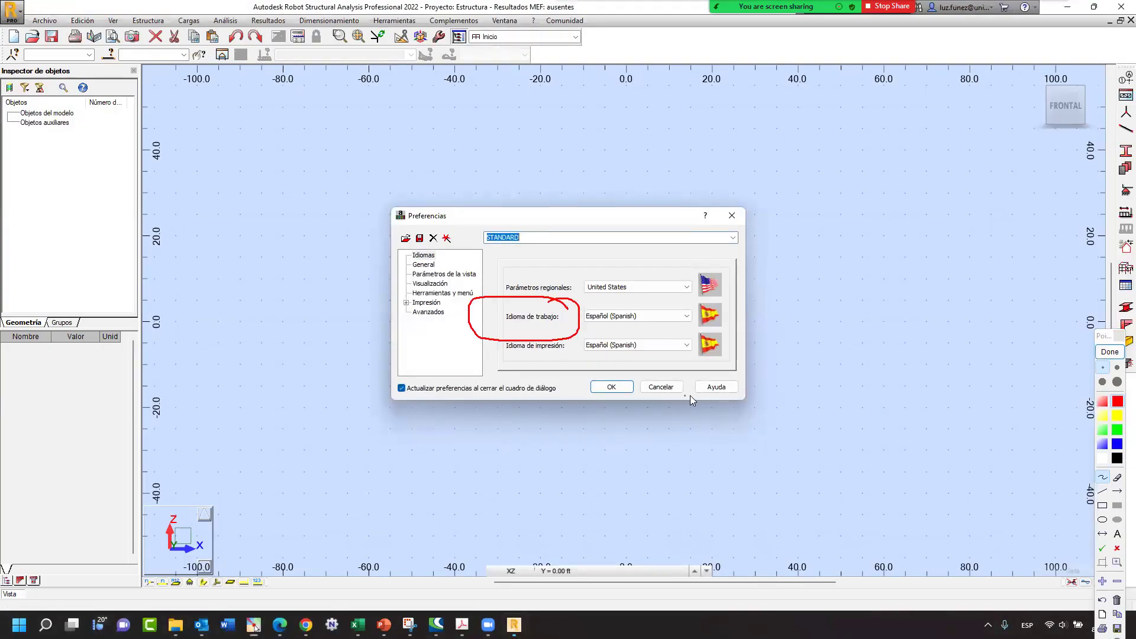
{"action": "left_click", "coordinate": [1109, 352]}
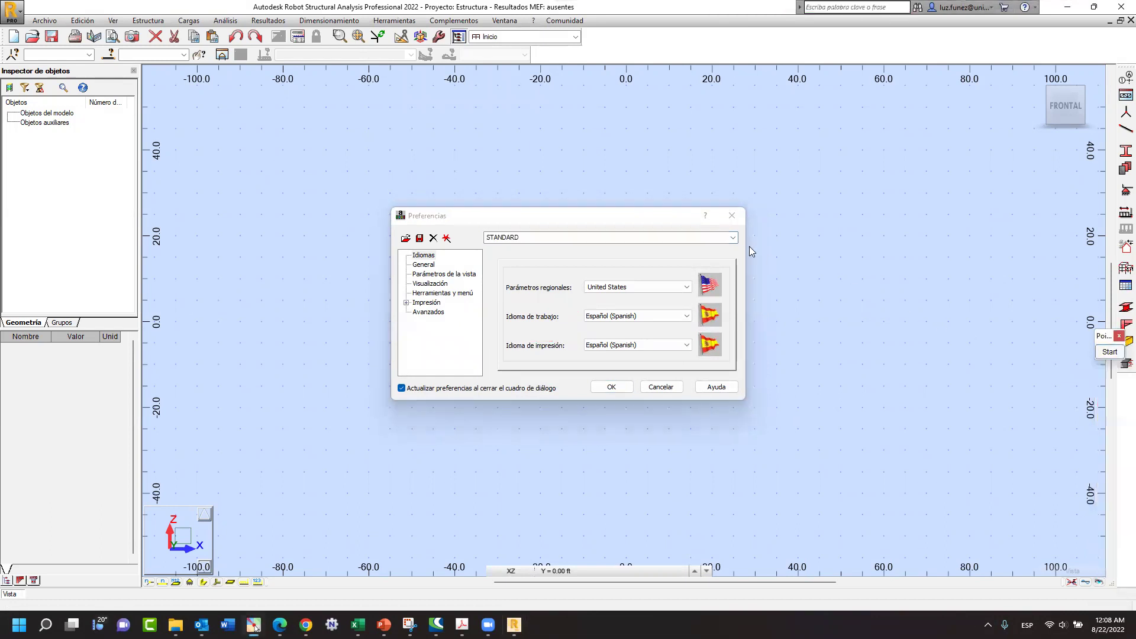
{"action": "left_click", "coordinate": [733, 216]}
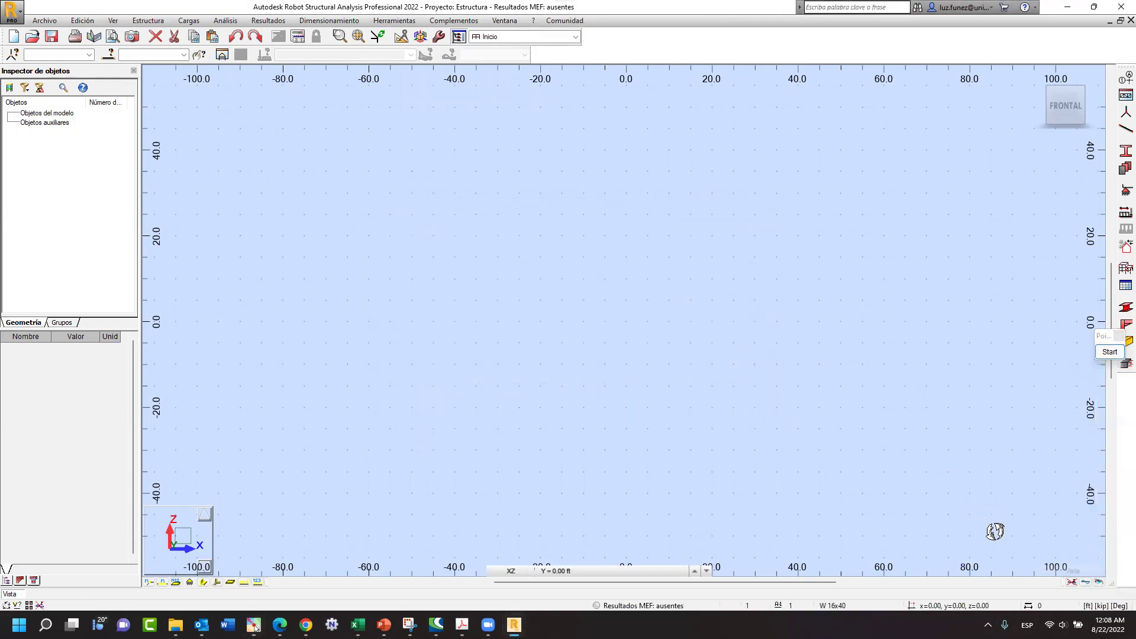
- Change all default project units to the metric system in the project preferences and review the dimension units
{"action": "left_click", "coordinate": [1102, 607]}
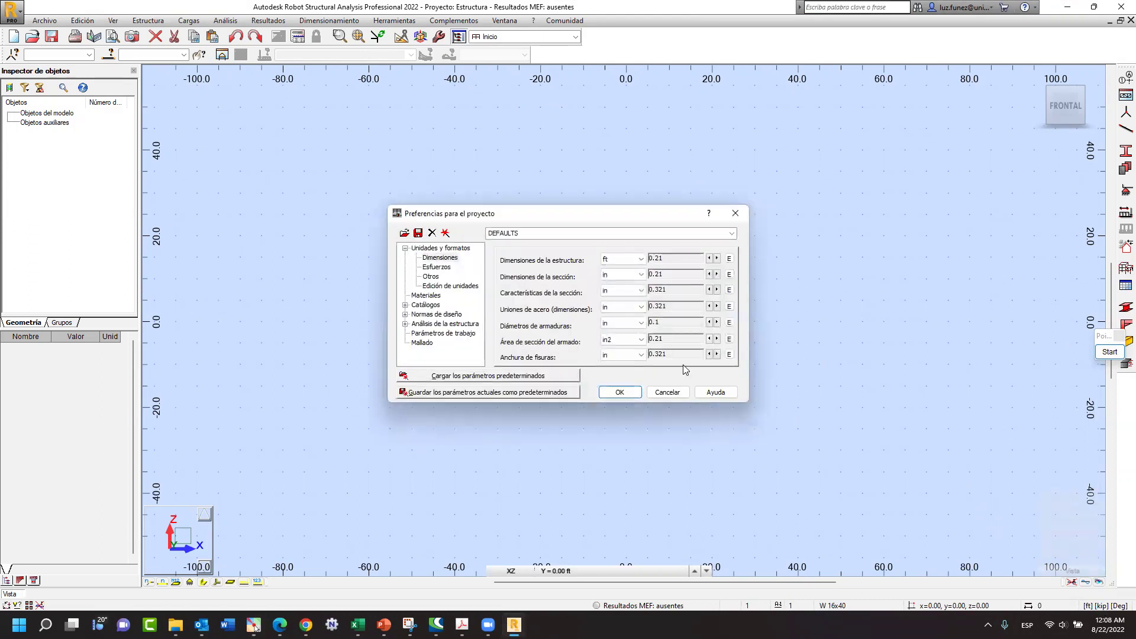
{"action": "left_click", "coordinate": [736, 213]}
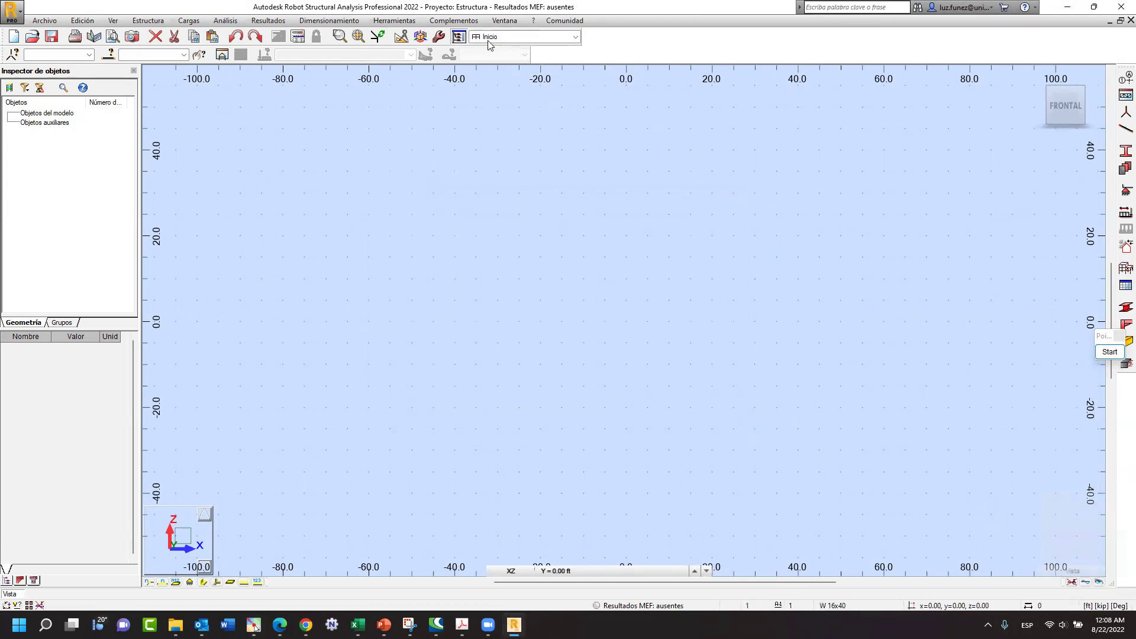
{"action": "left_click", "coordinate": [394, 21]}
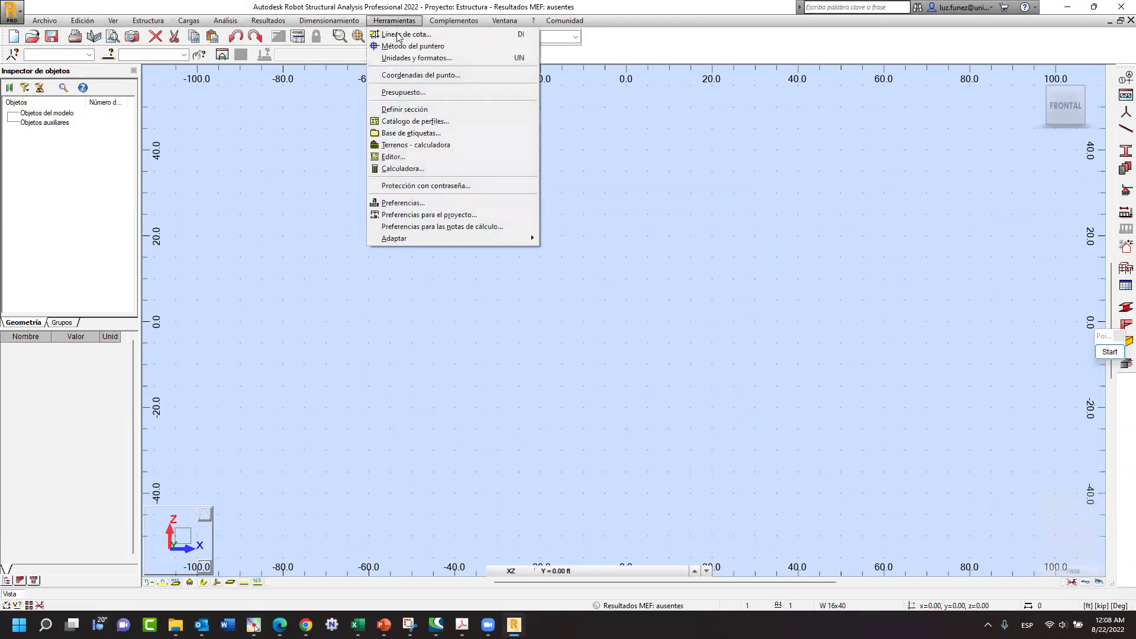
{"action": "left_click", "coordinate": [413, 219]}
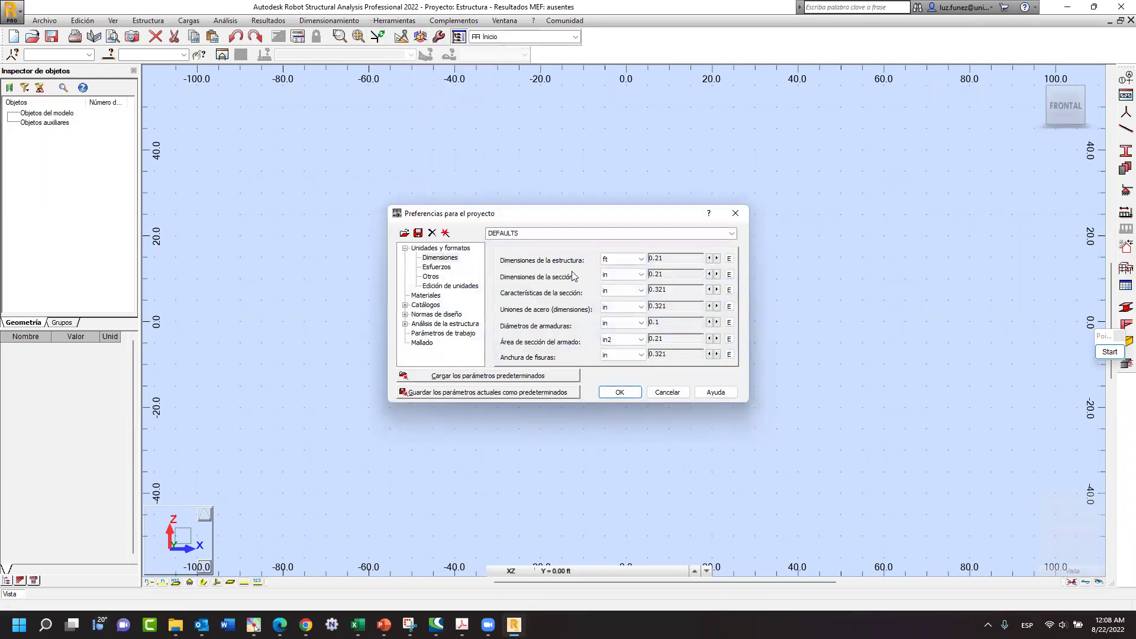
{"action": "left_click", "coordinate": [428, 249]}
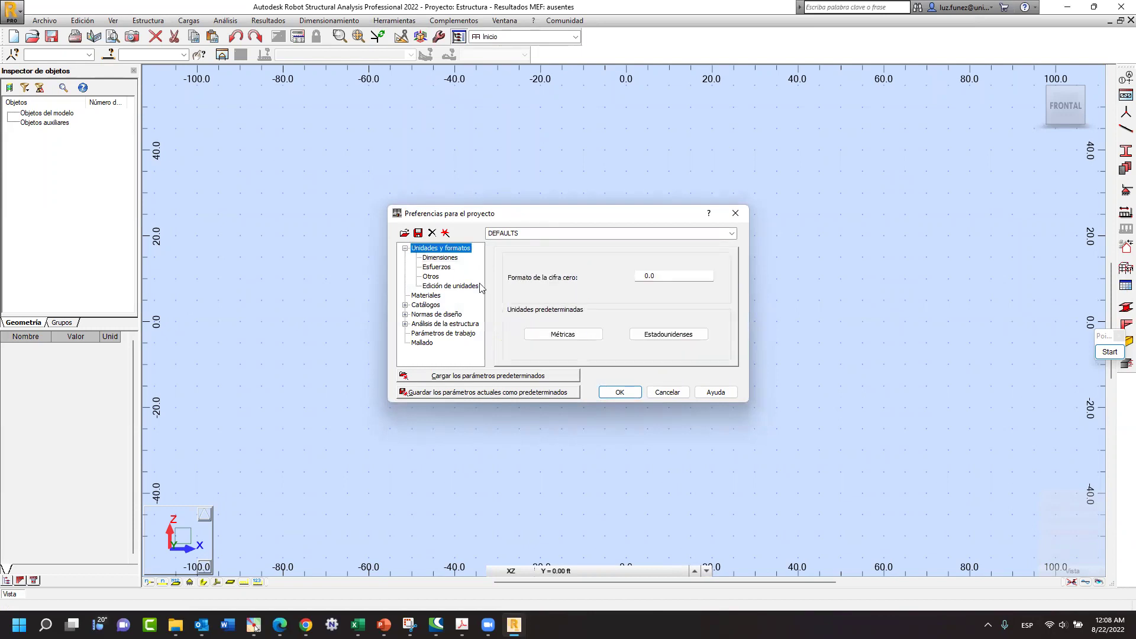
{"action": "left_click", "coordinate": [567, 336]}
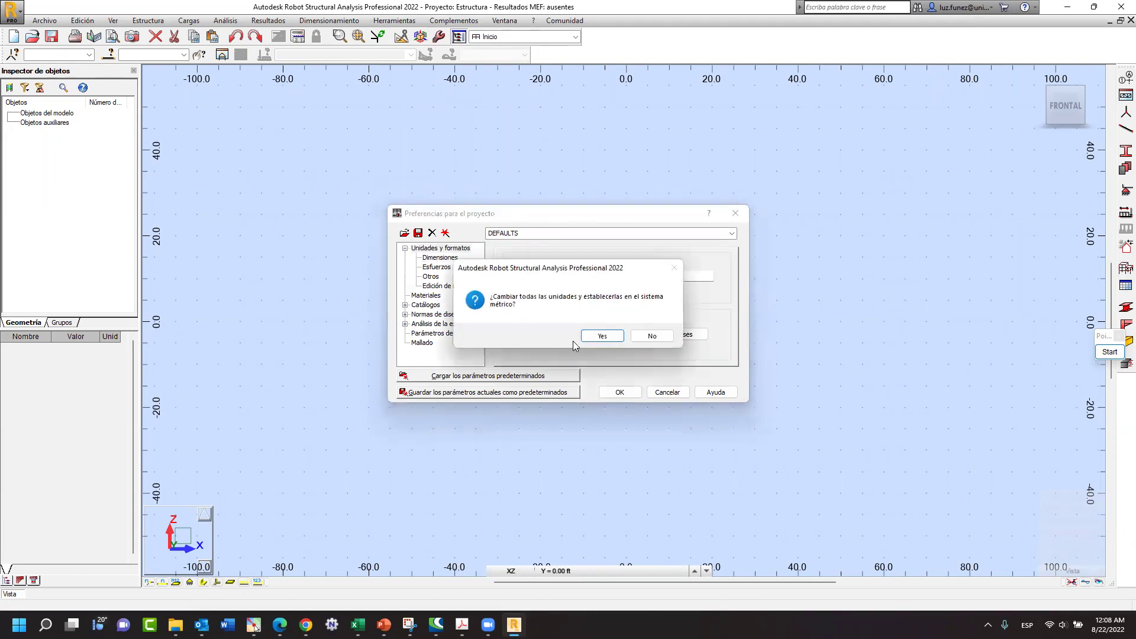
{"action": "left_click", "coordinate": [604, 337]}
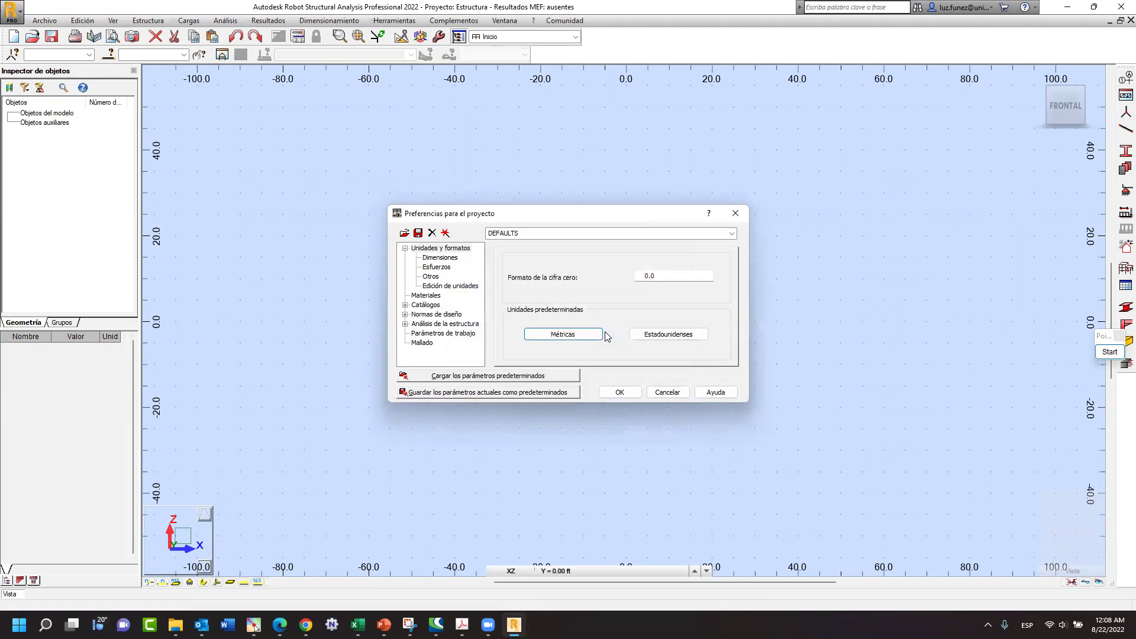
{"action": "left_click", "coordinate": [452, 259]}
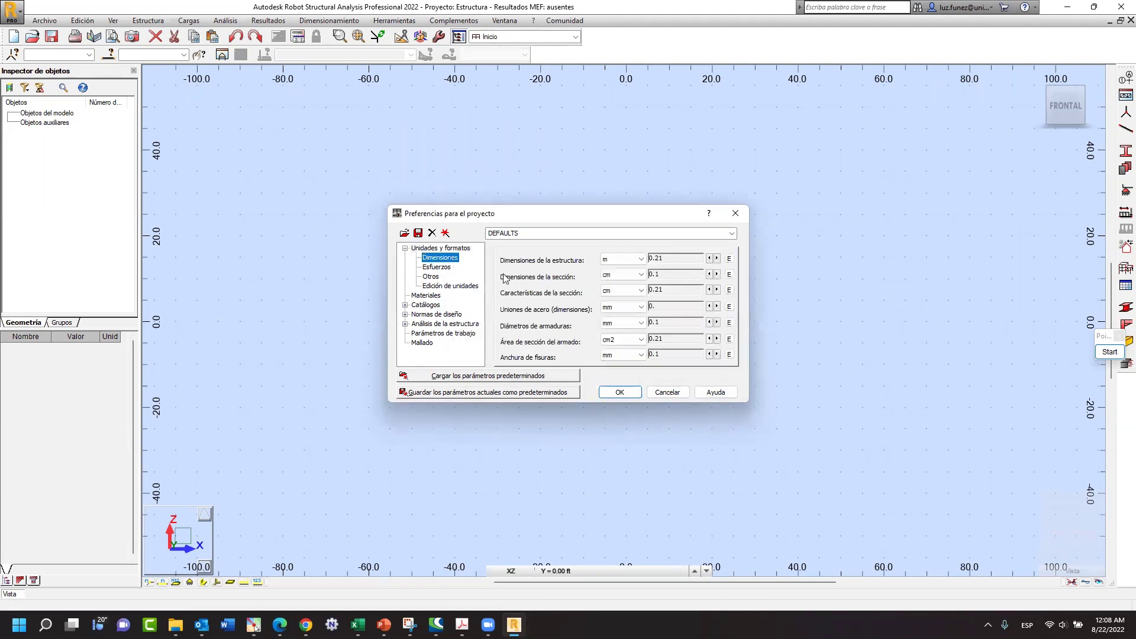
- Set the project's force unit to kgf and its moment unit to kgf*m
{"action": "left_click", "coordinate": [452, 271]}
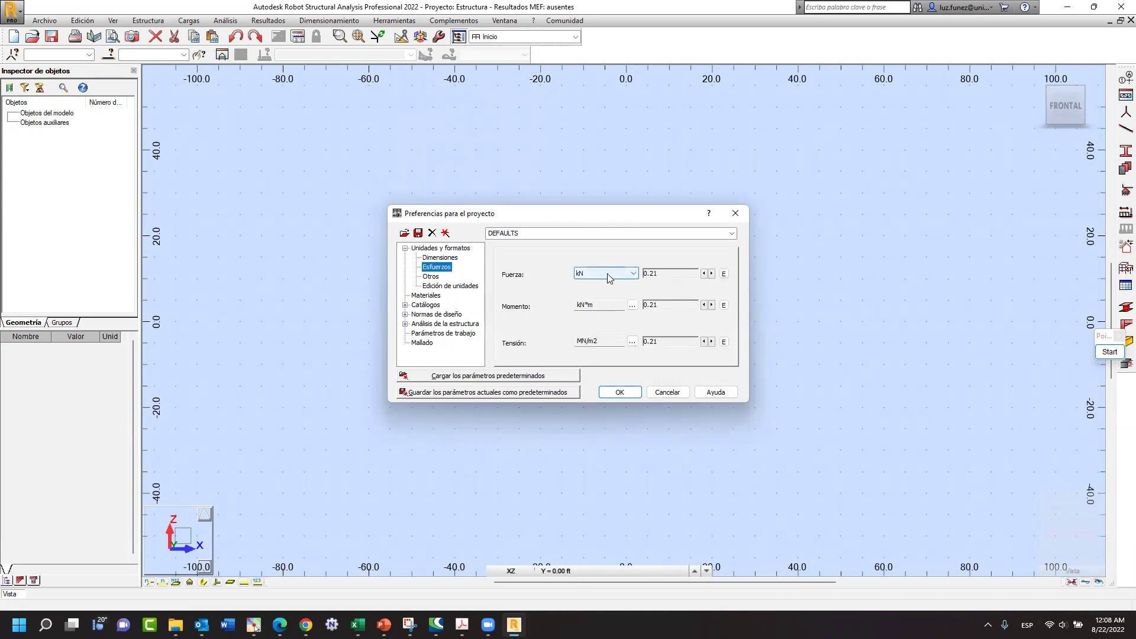
{"action": "left_click", "coordinate": [630, 277]}
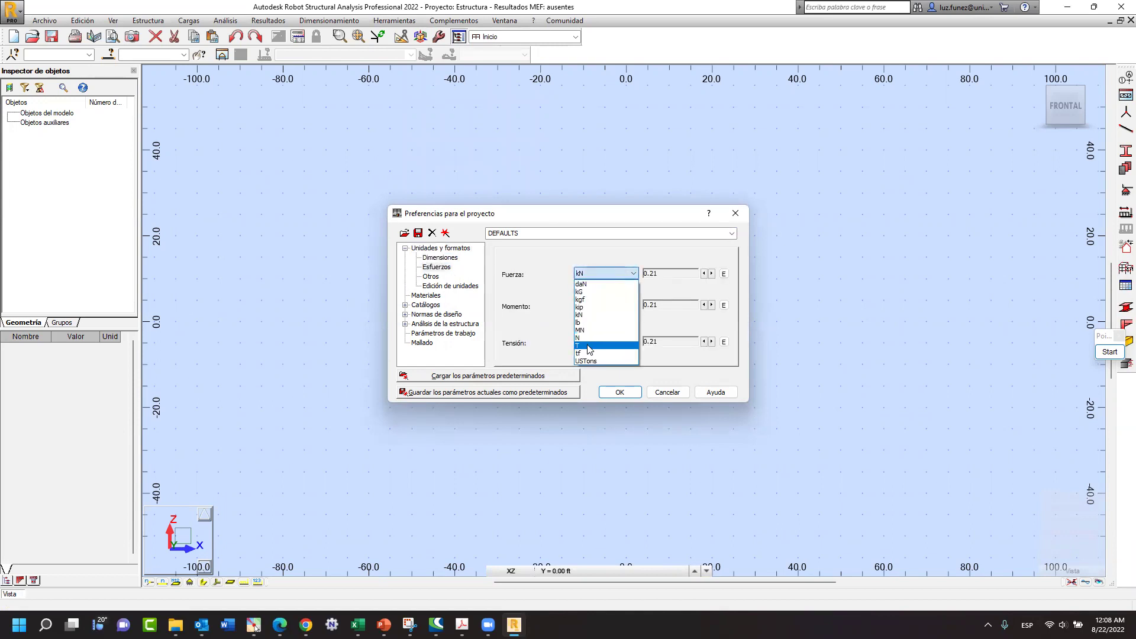
{"action": "left_click", "coordinate": [589, 300]}
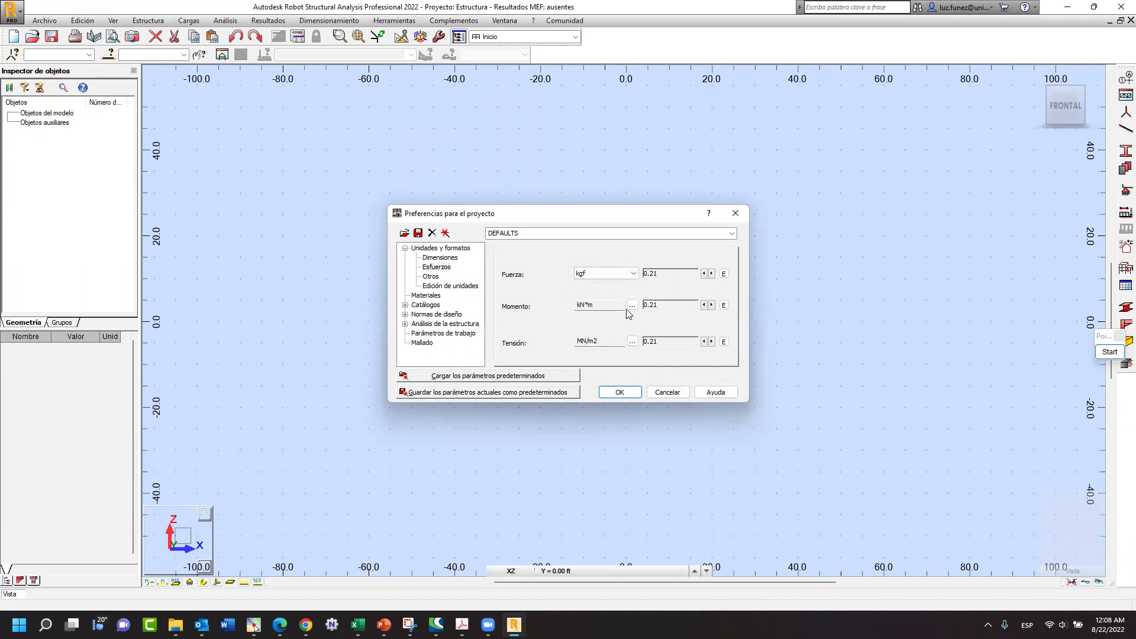
{"action": "left_click", "coordinate": [632, 305]}
{"action": "left_click", "coordinate": [603, 307]}
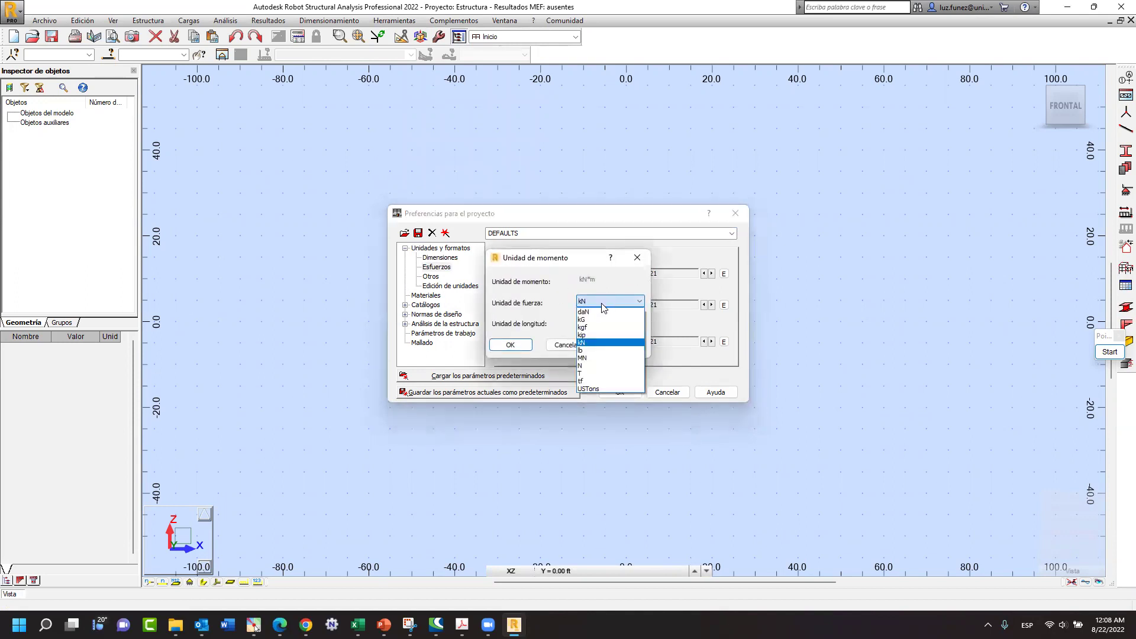
{"action": "left_click", "coordinate": [583, 327]}
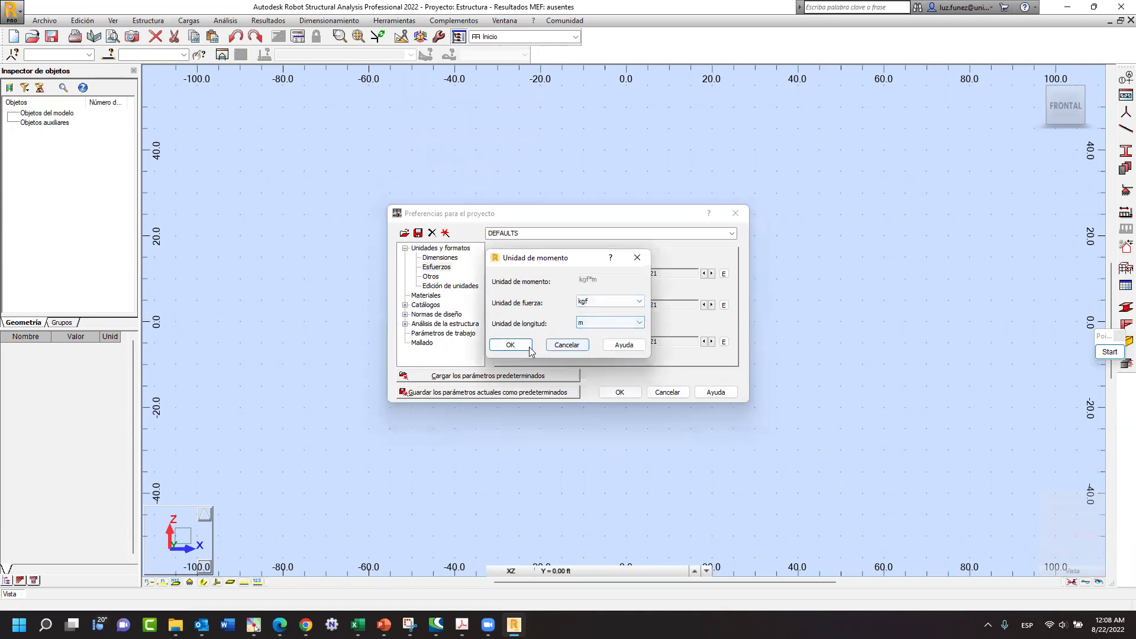
{"action": "left_click", "coordinate": [510, 345]}
- Set the project's stress unit to kgf/m2
{"action": "left_click", "coordinate": [632, 342]}
{"action": "left_click", "coordinate": [605, 303]}
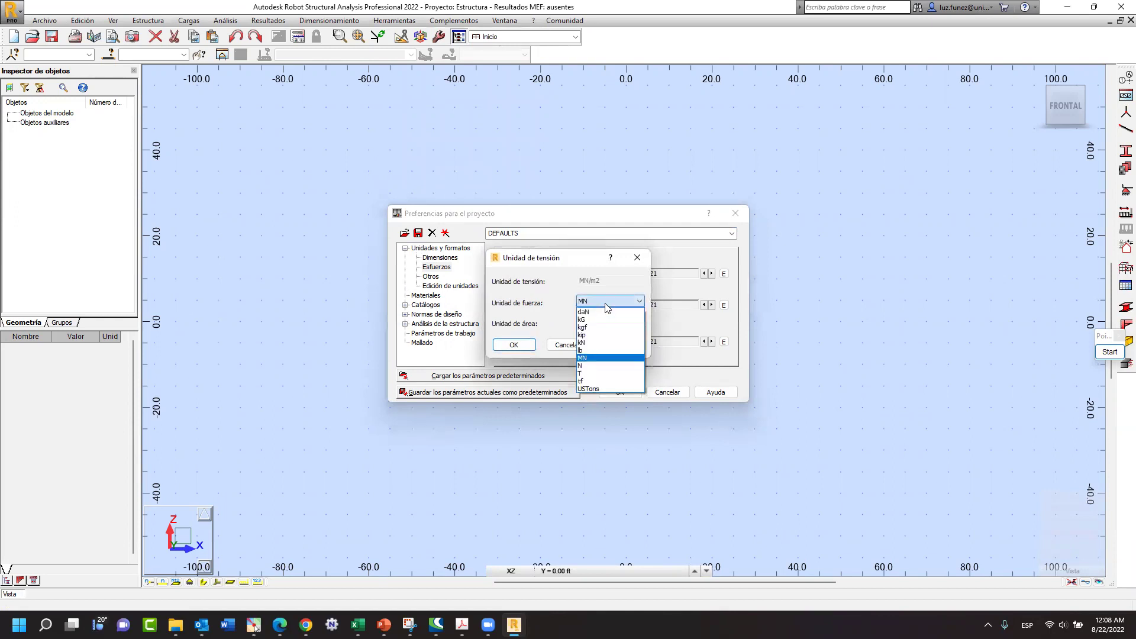
{"action": "left_click", "coordinate": [583, 327]}
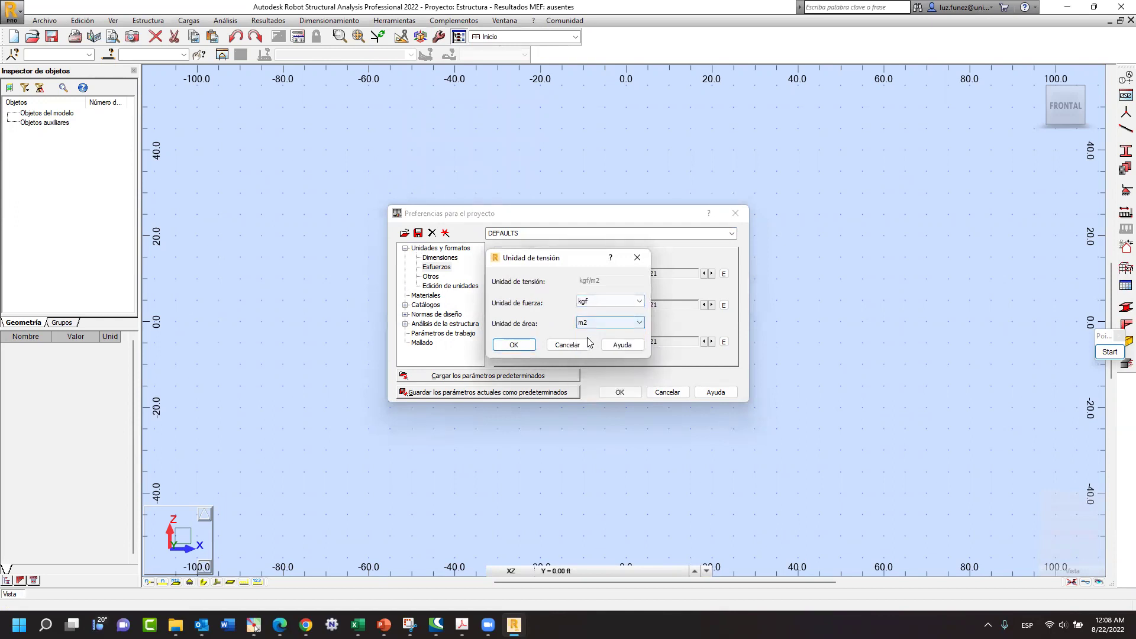
{"action": "left_click", "coordinate": [514, 345]}
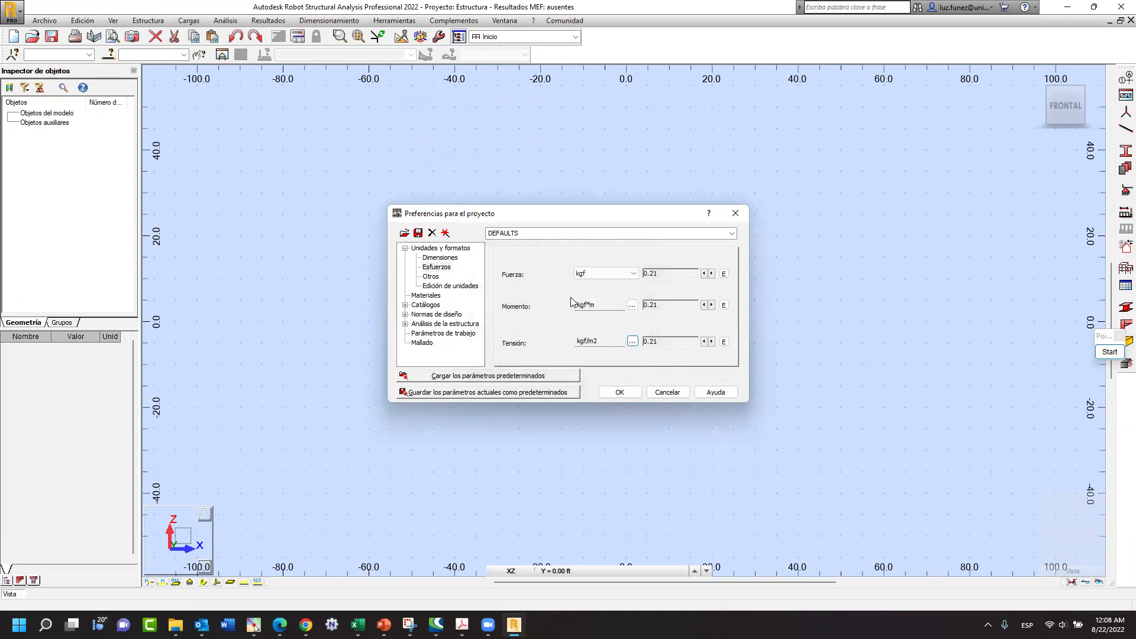
- Select kgf as the force unit in the unit editing settings and accept the project preferences
{"action": "left_click", "coordinate": [431, 277]}
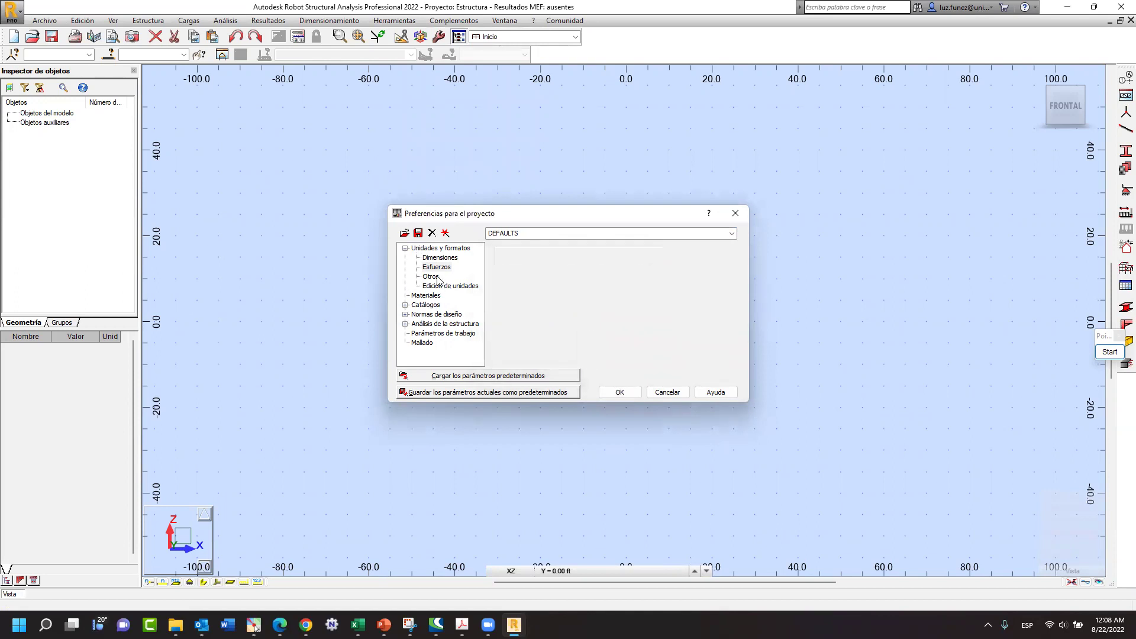
{"action": "left_click", "coordinate": [438, 286]}
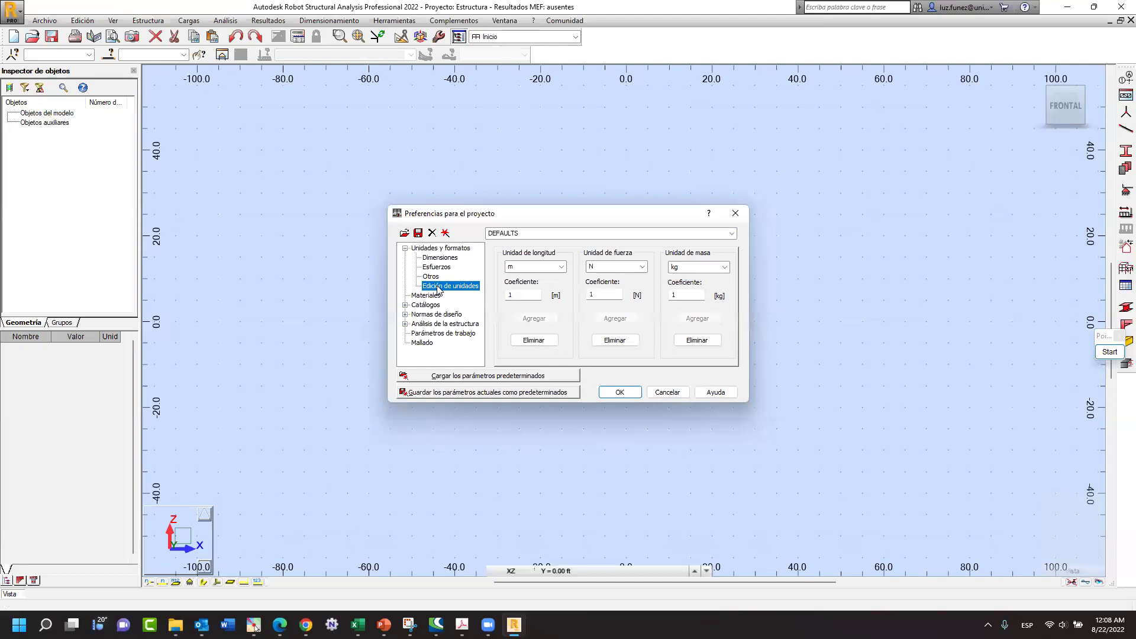
{"action": "left_click", "coordinate": [616, 271]}
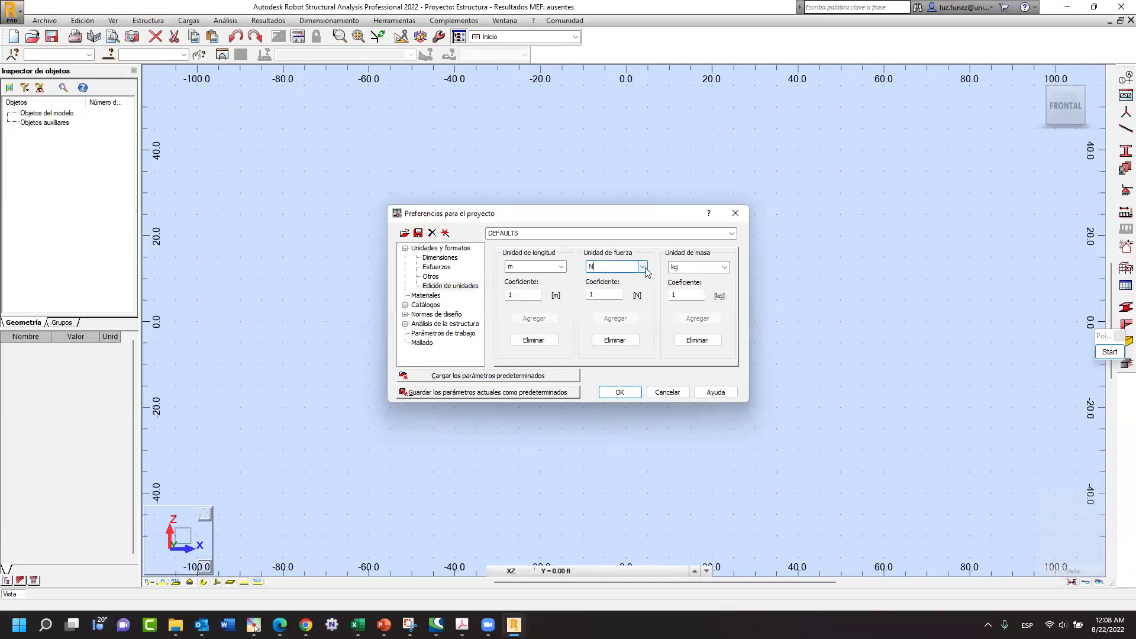
{"action": "left_click", "coordinate": [643, 267]}
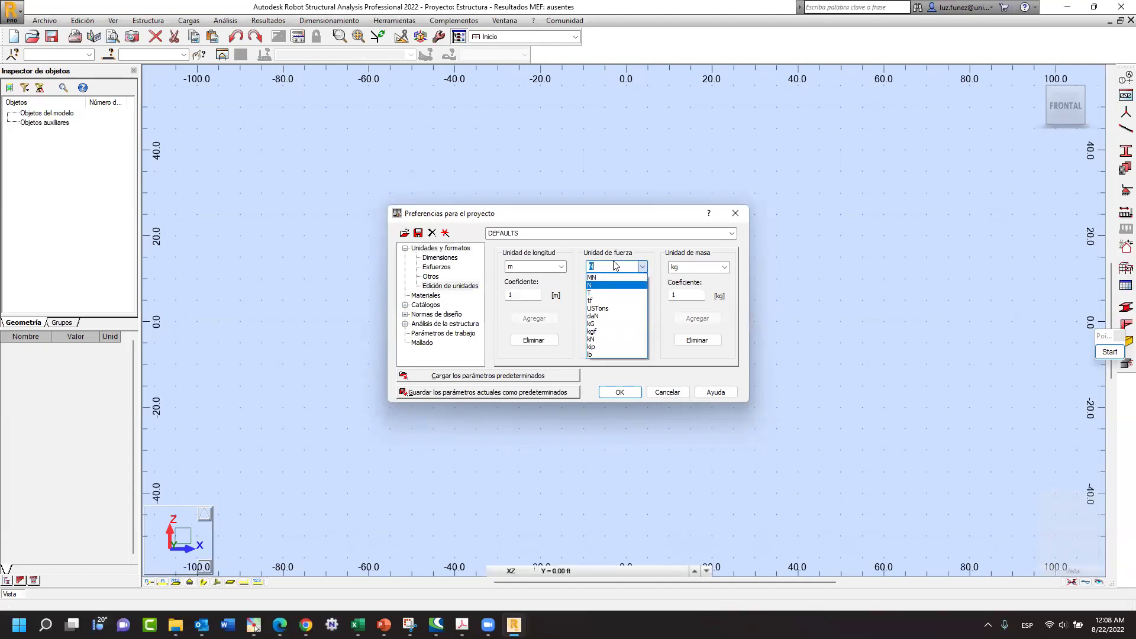
{"action": "left_click", "coordinate": [603, 332]}
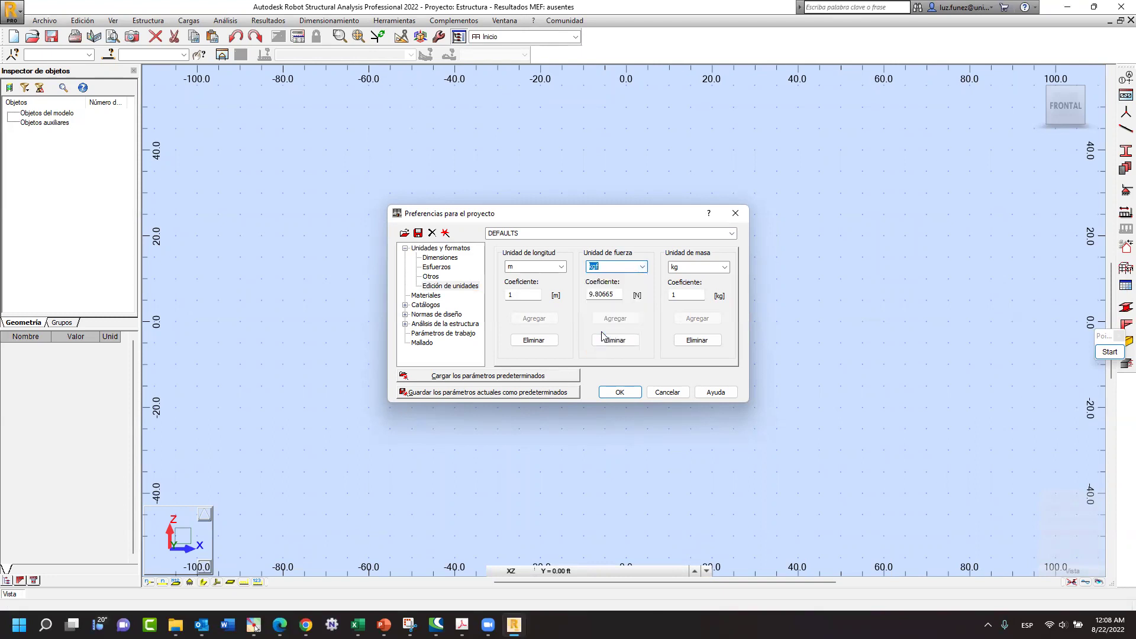
{"action": "left_click", "coordinate": [617, 393]}
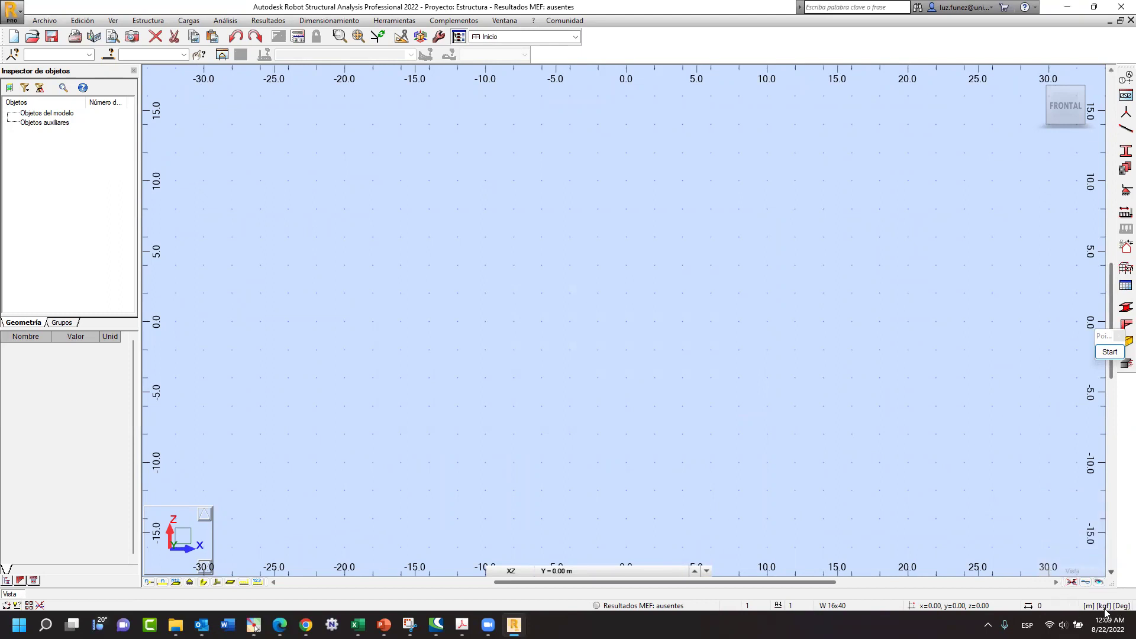
- Switch to the Charla 4 presentation in PowerPoint and review the units and construction lines items of the workflow on slide 6
{"action": "key", "text": "ctrl"}
{"action": "key", "text": "ctrl"}
{"action": "key", "text": "ctrl"}
{"action": "mouse_move", "coordinate": [384, 625]}
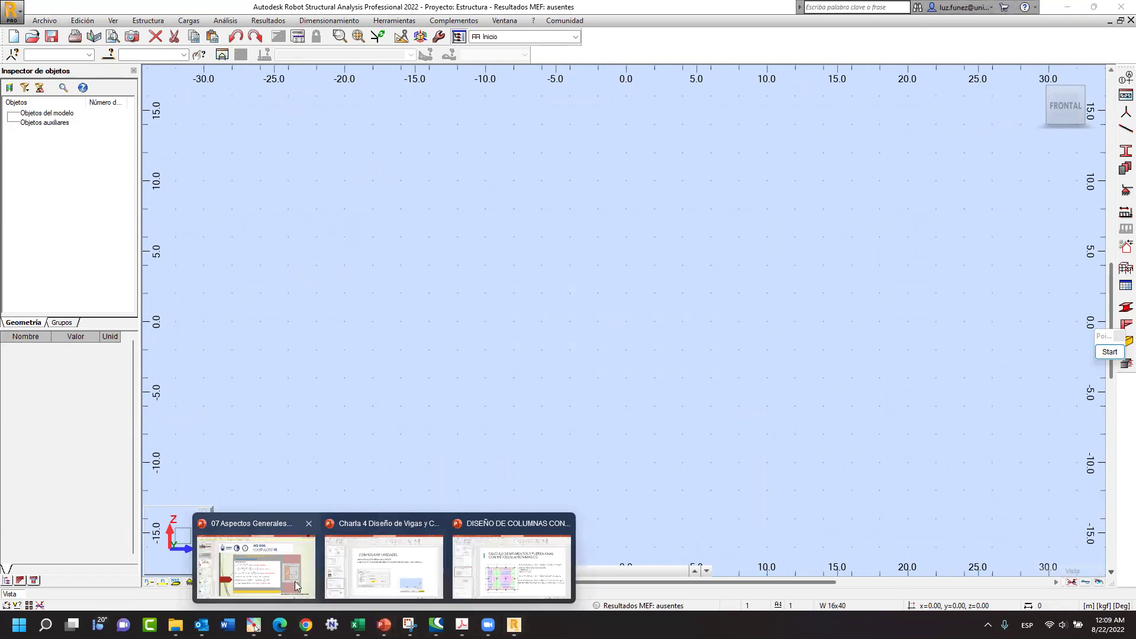
{"action": "left_click", "coordinate": [422, 574]}
{"action": "left_click", "coordinate": [117, 330]}
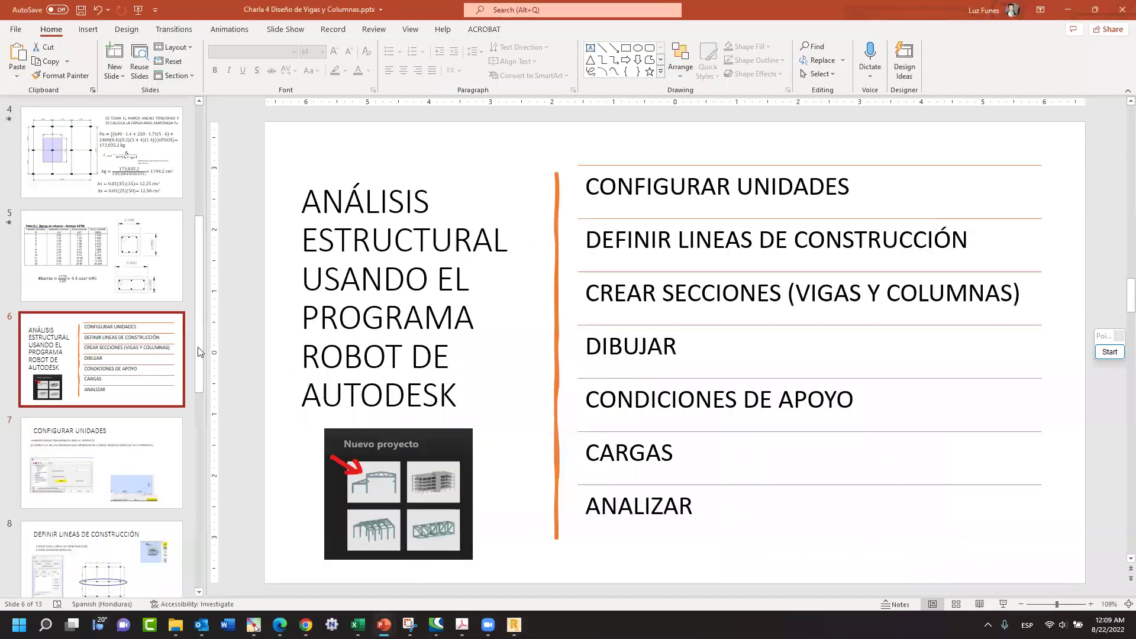
{"action": "left_click_drag", "start_coordinate": [591, 179], "coordinate": [843, 189]}
{"action": "left_click_drag", "start_coordinate": [589, 238], "coordinate": [885, 239]}
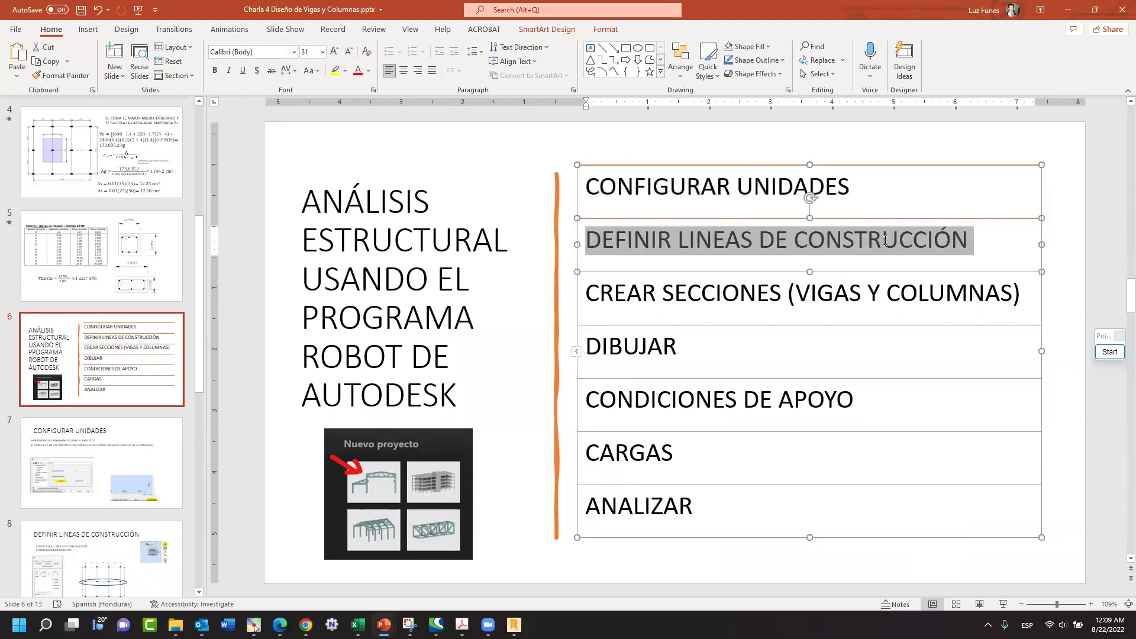
- Switch to Robot Structural Analysis and hide the grid (Cuadrícula) in the Vista display attributes, accepting the change
{"action": "left_click", "coordinate": [514, 624]}
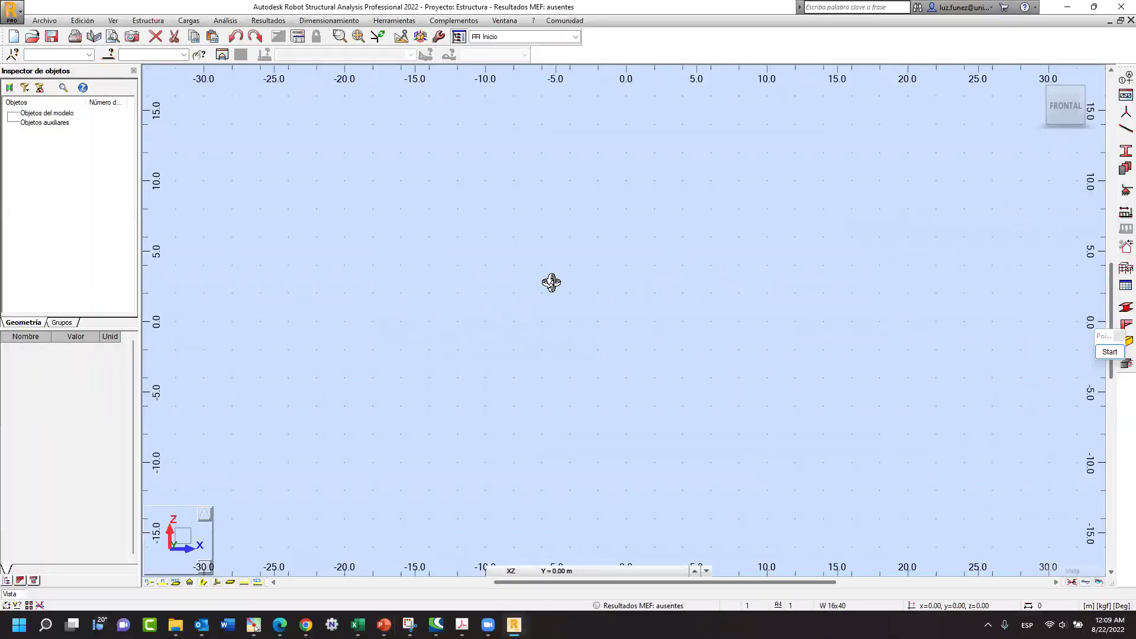
{"action": "right_click", "coordinate": [439, 277]}
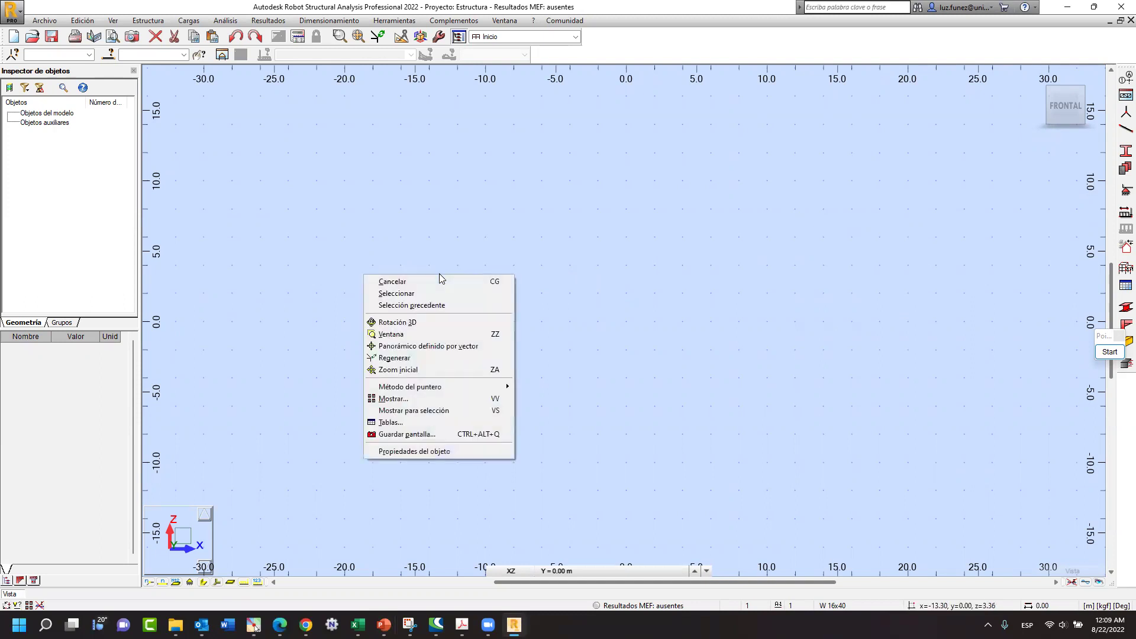
{"action": "left_click", "coordinate": [394, 400]}
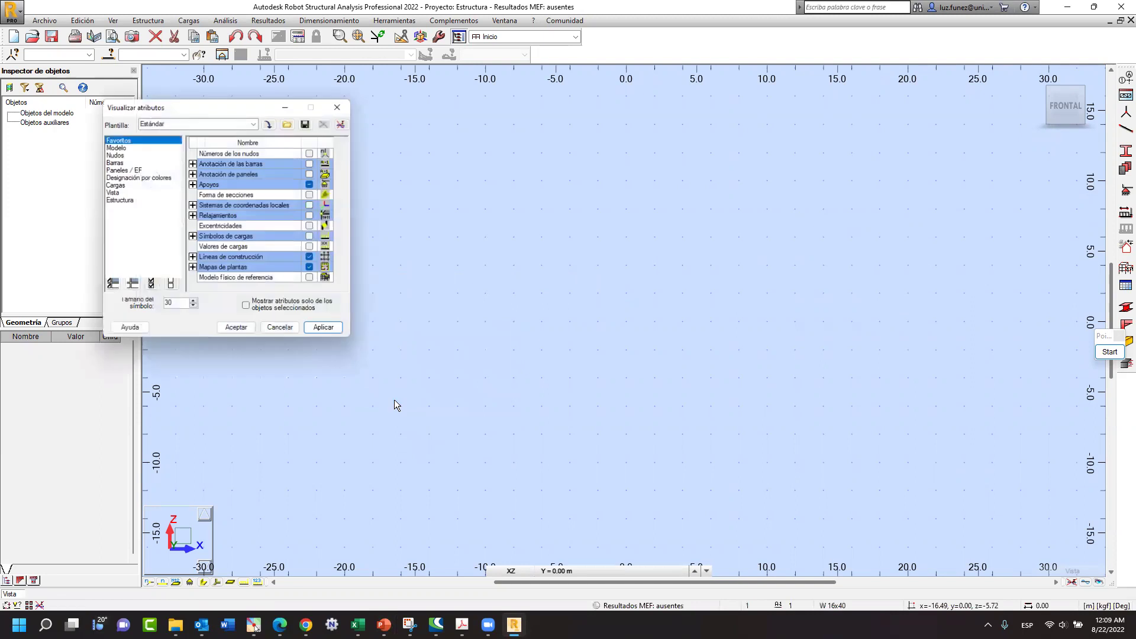
{"action": "left_click", "coordinate": [110, 192]}
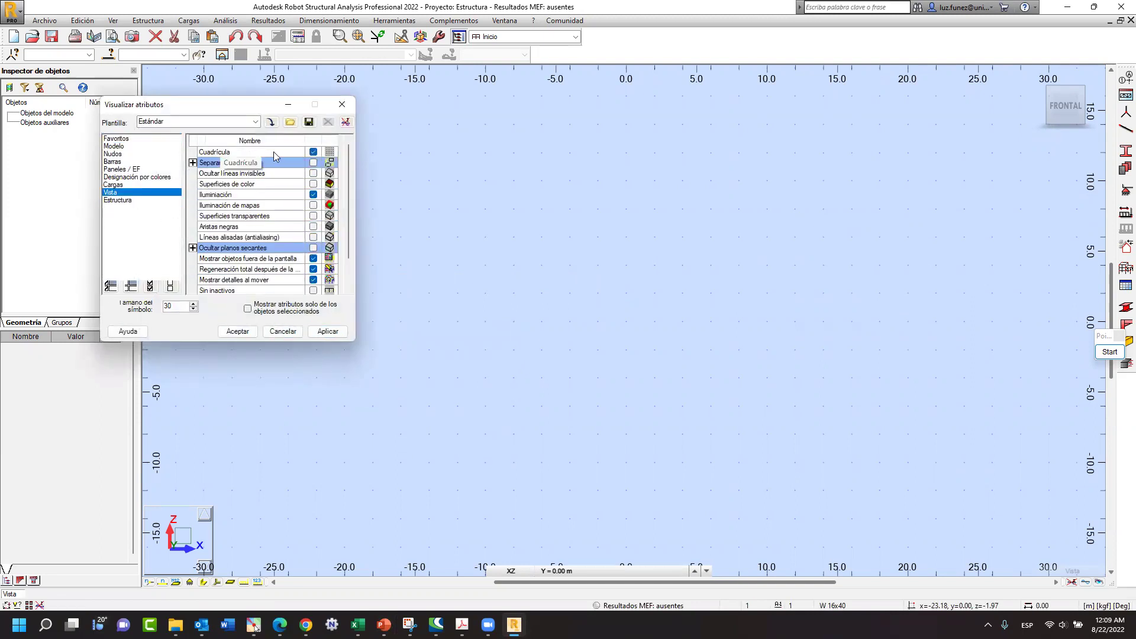
{"action": "left_click", "coordinate": [313, 152]}
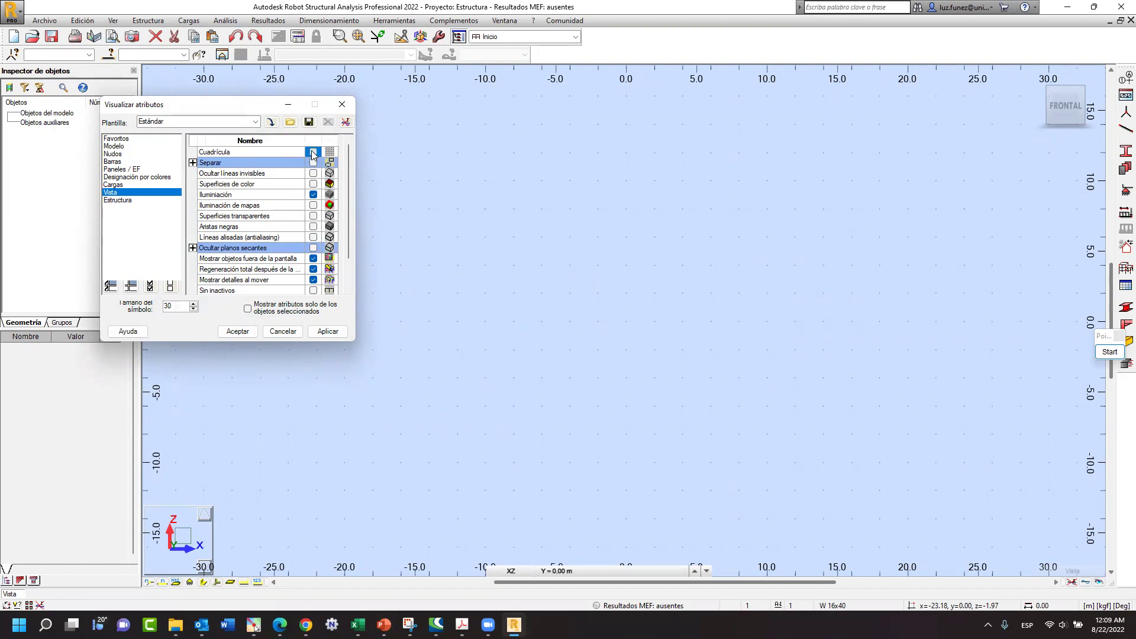
{"action": "left_click", "coordinate": [246, 333]}
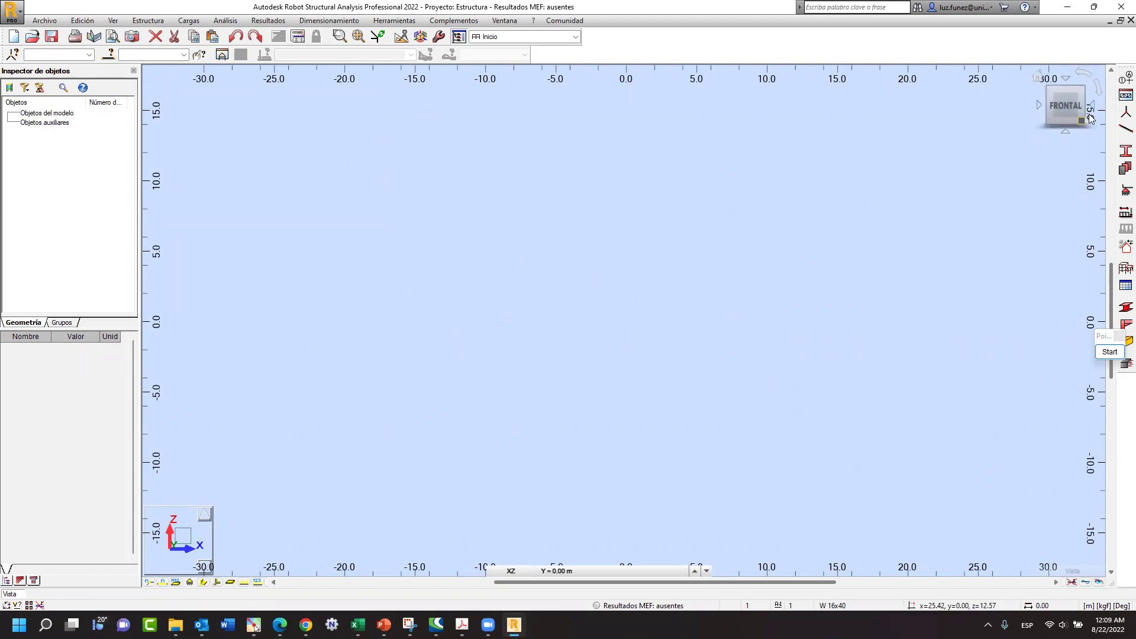
- Open the construction lines definition and consult the bay spacing on slide 5 of the DISEÑO DE COLUMNAS CON AYUDAS DE DISEÑO presentation
{"action": "key", "text": "super"}
{"action": "left_click", "coordinate": [1121, 81]}
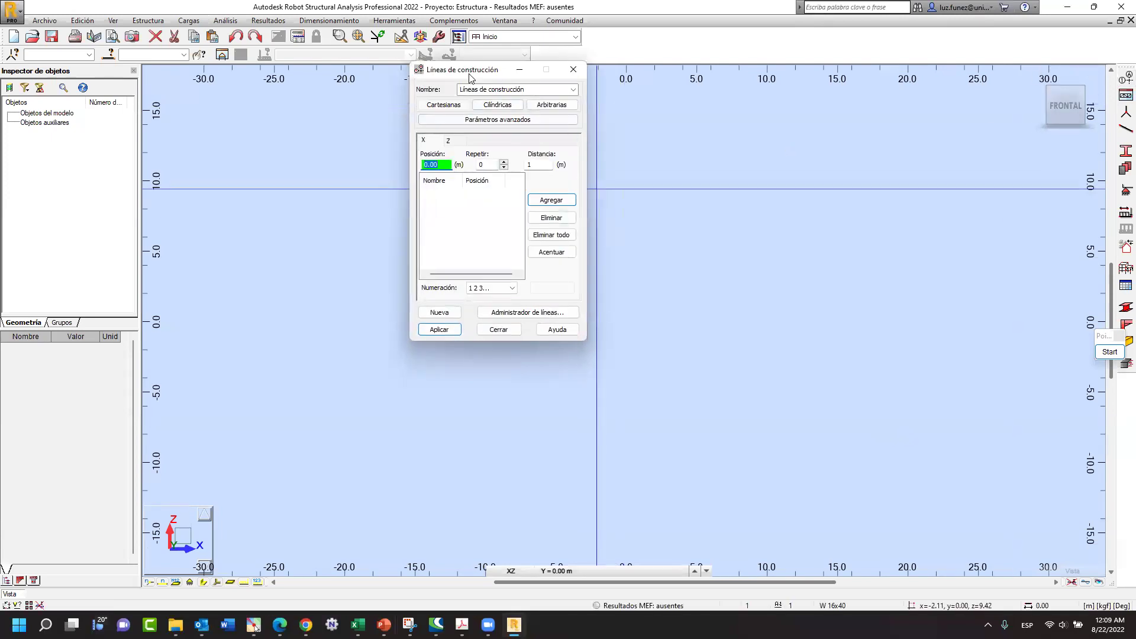
{"action": "left_click_drag", "start_coordinate": [475, 78], "coordinate": [662, 226]}
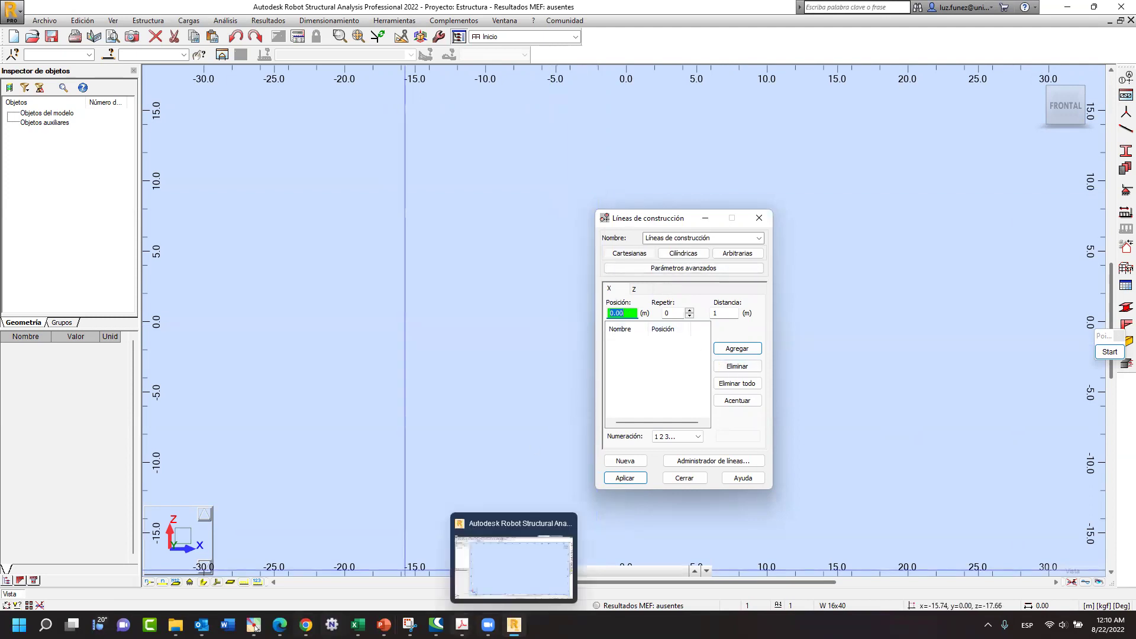
{"action": "left_click", "coordinate": [385, 625]}
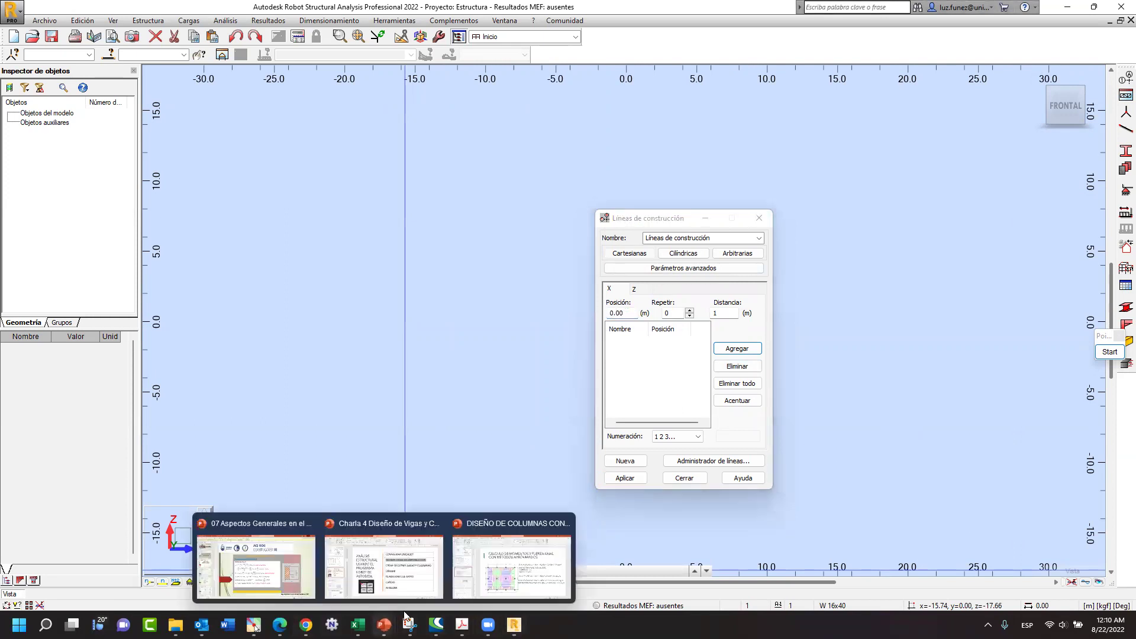
{"action": "left_click", "coordinate": [519, 577]}
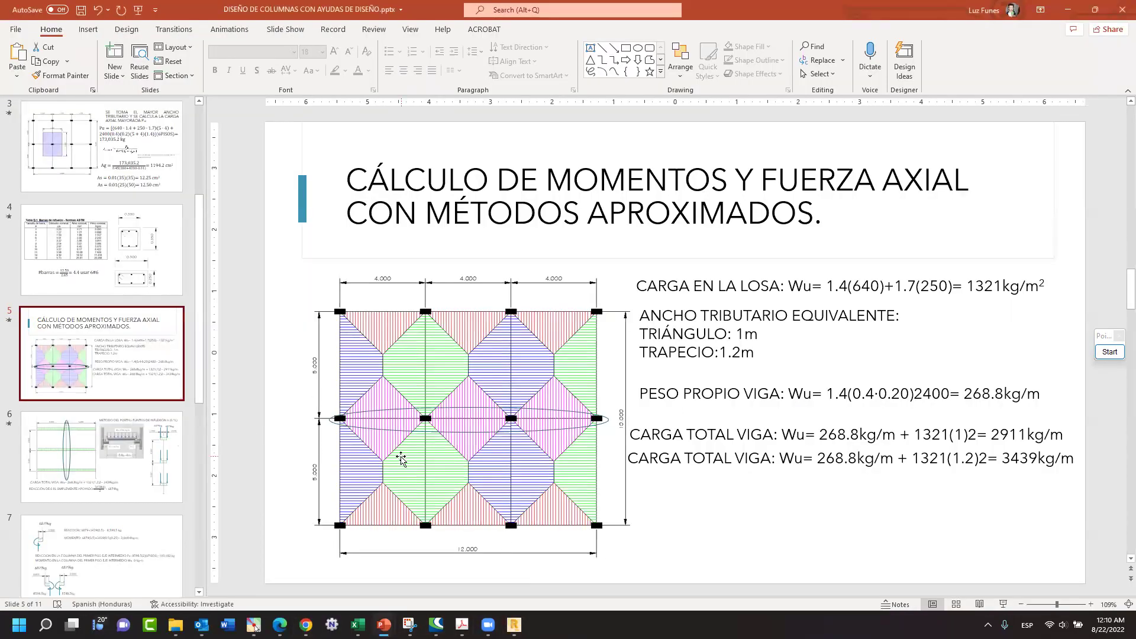
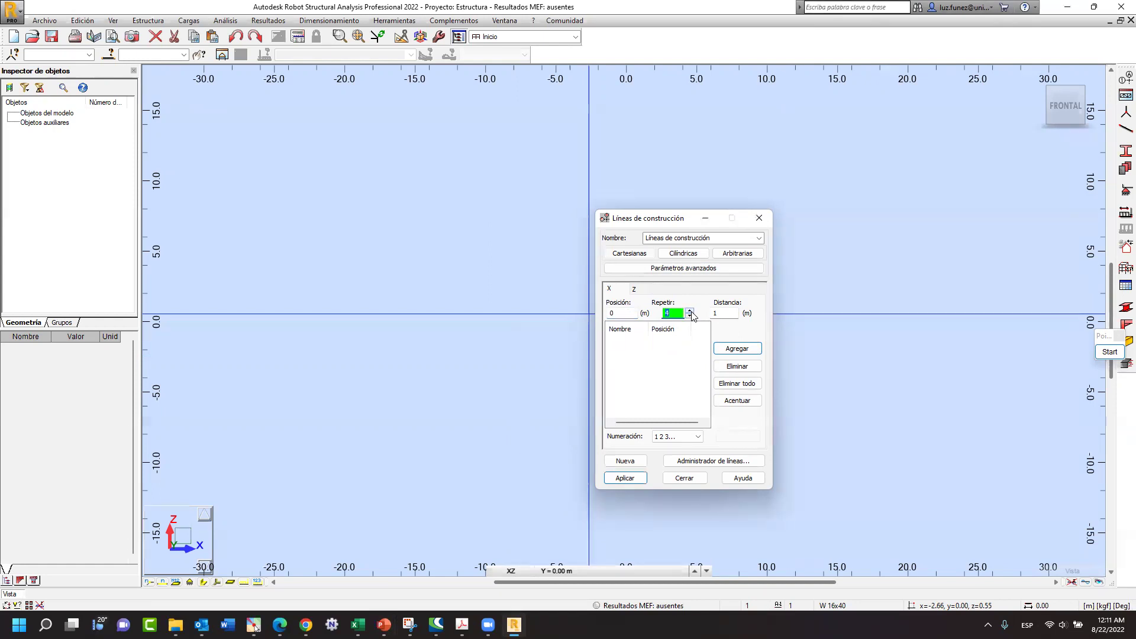
- Add the X construction lines starting at position 0, repeated 3 times at a distance of 4 m
{"action": "mouse_move", "coordinate": [384, 625]}
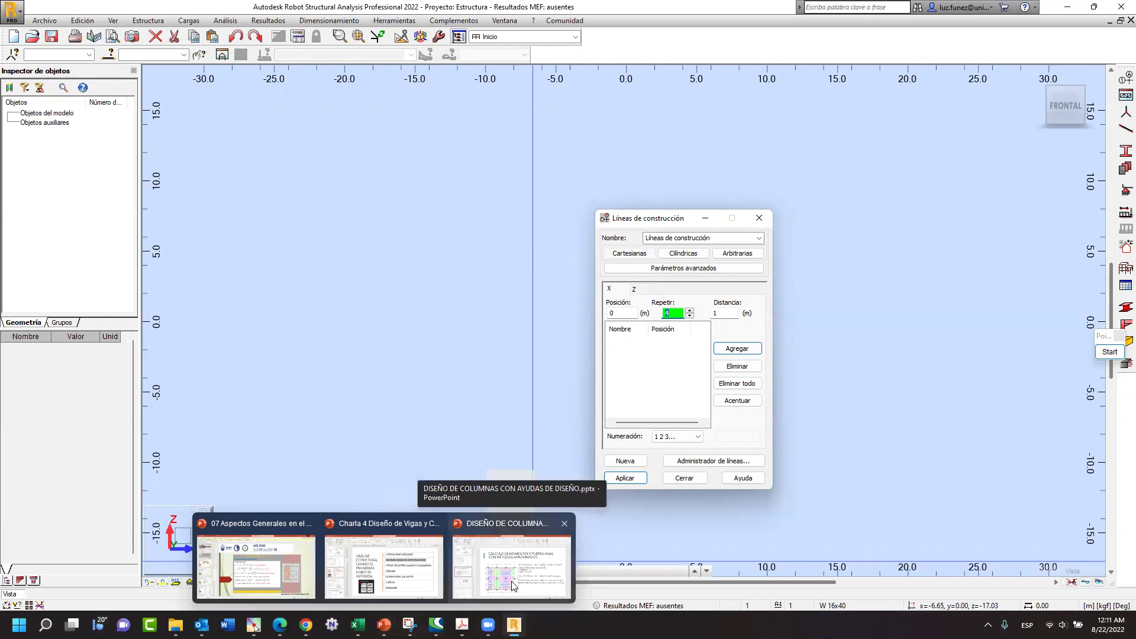
{"action": "left_click", "coordinate": [723, 313]}
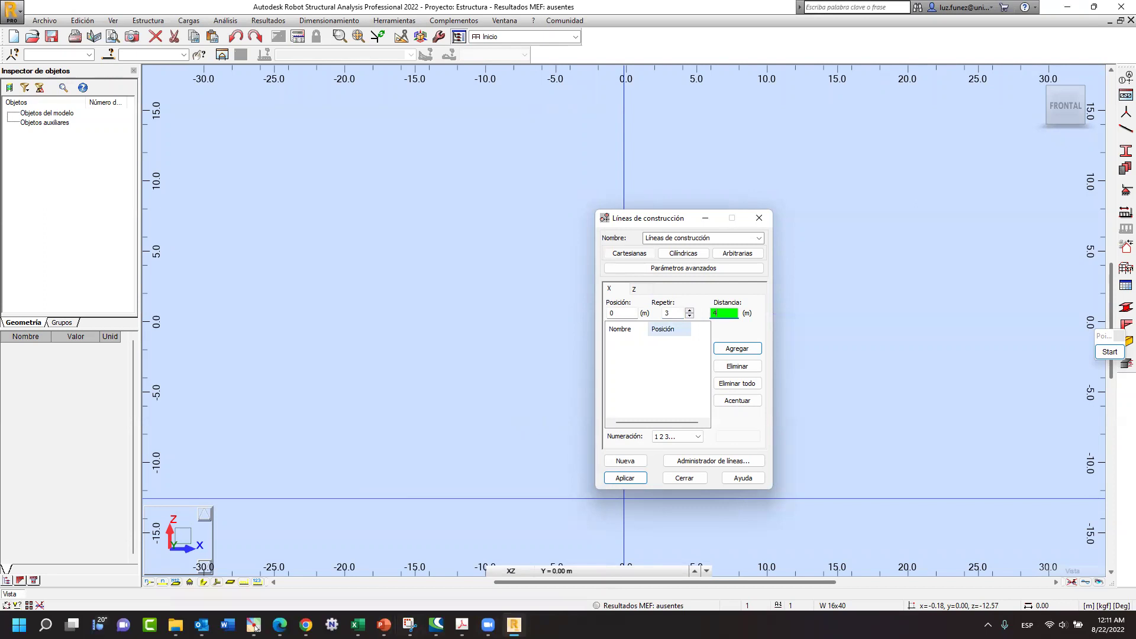
{"action": "left_click", "coordinate": [738, 349]}
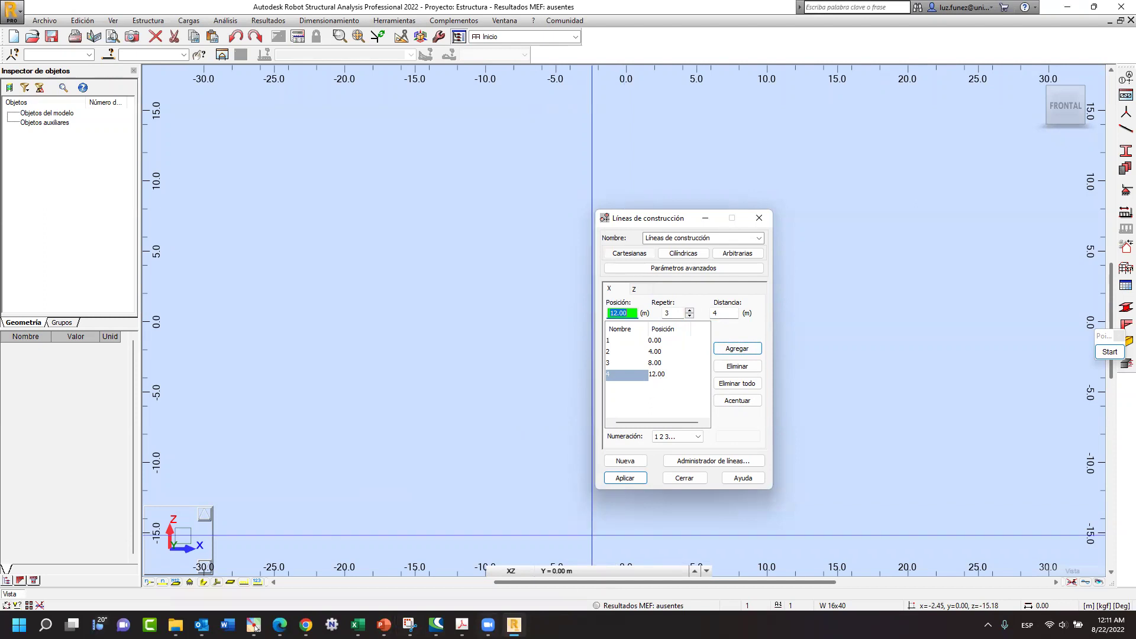
- Check the frame's axes in the column design presentation's plan drawing and return to Robot Structural Analysis
{"action": "left_click", "coordinate": [383, 624]}
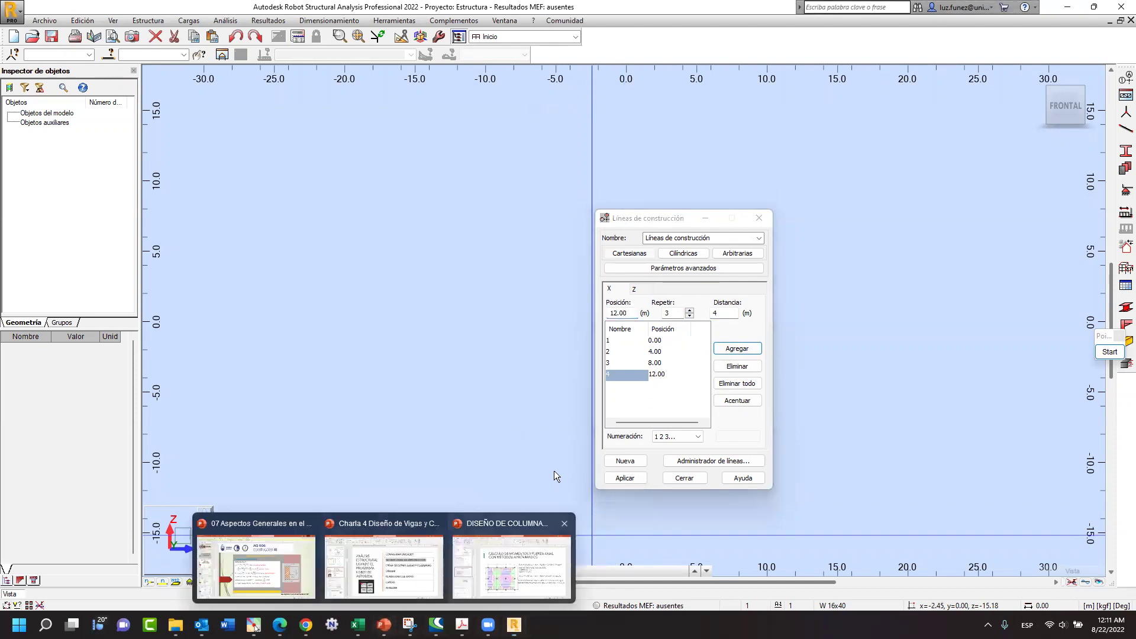
{"action": "left_click", "coordinate": [513, 579]}
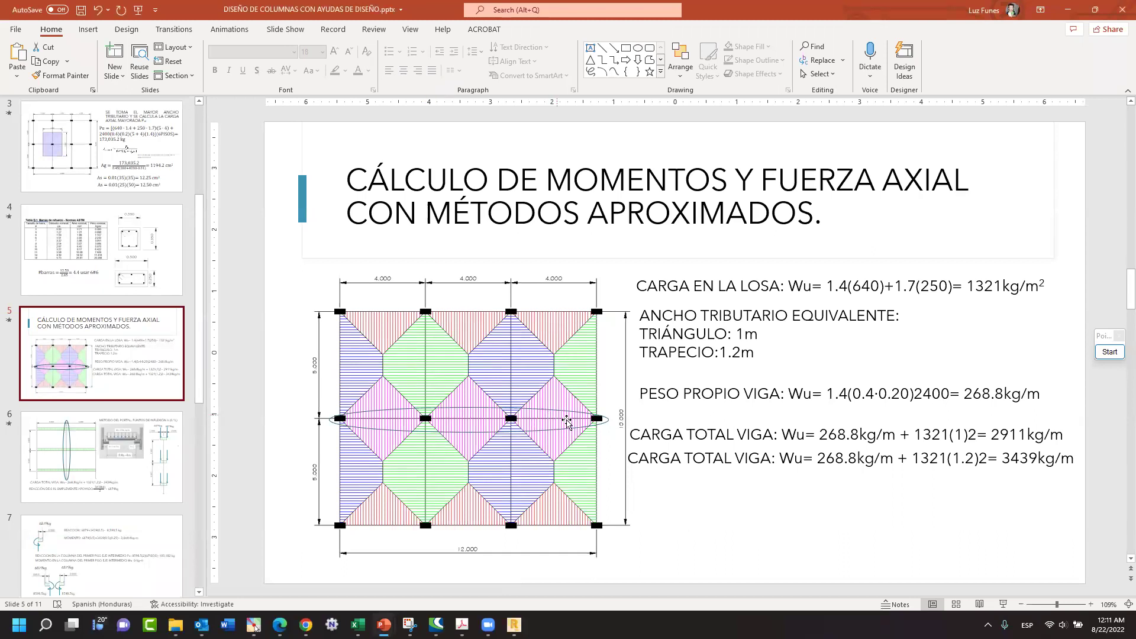
{"action": "mouse_move", "coordinate": [487, 623]}
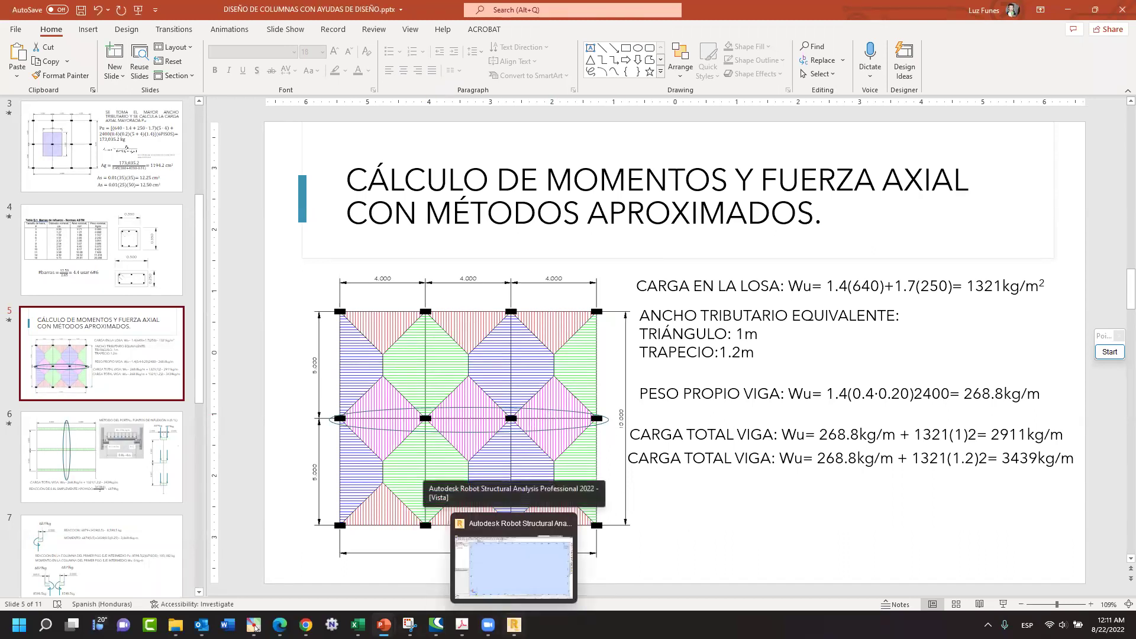
{"action": "left_click", "coordinate": [514, 556]}
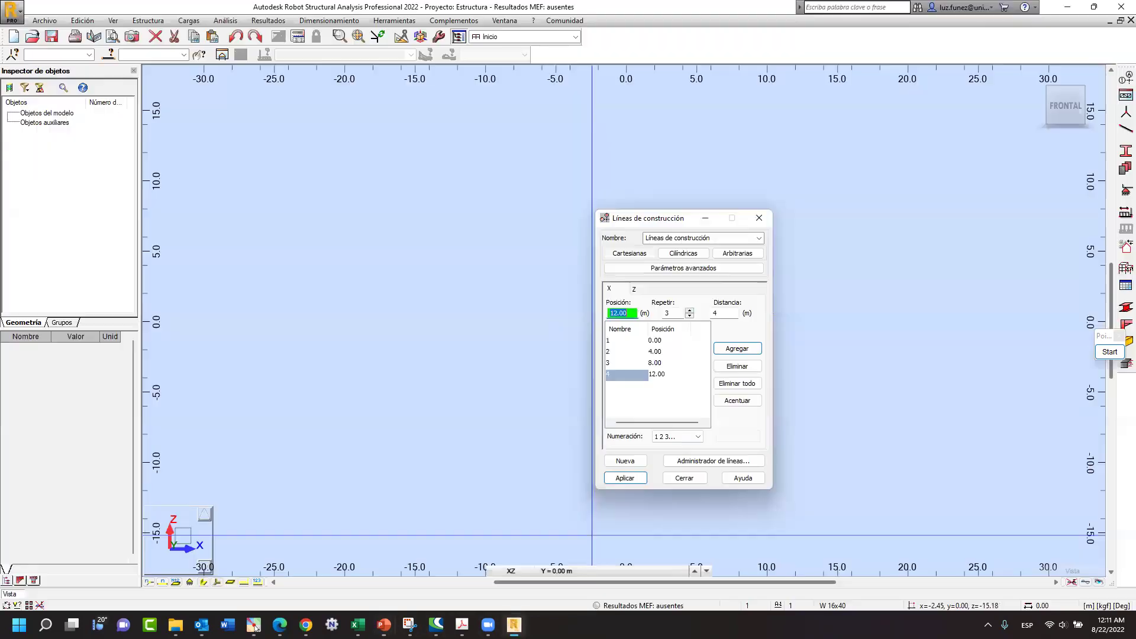
- Add the Z construction lines starting at position 0, repeated 5 times at a distance of 3.5 m
{"action": "left_click", "coordinate": [634, 289]}
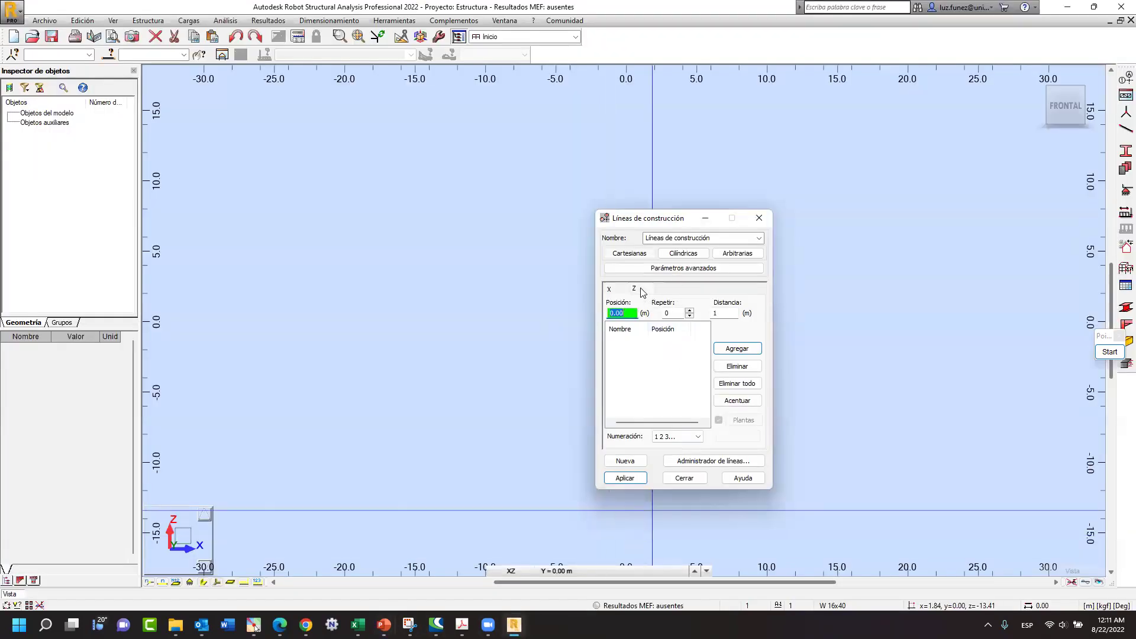
{"action": "left_click", "coordinate": [690, 311]}
{"action": "left_click", "coordinate": [690, 312]}
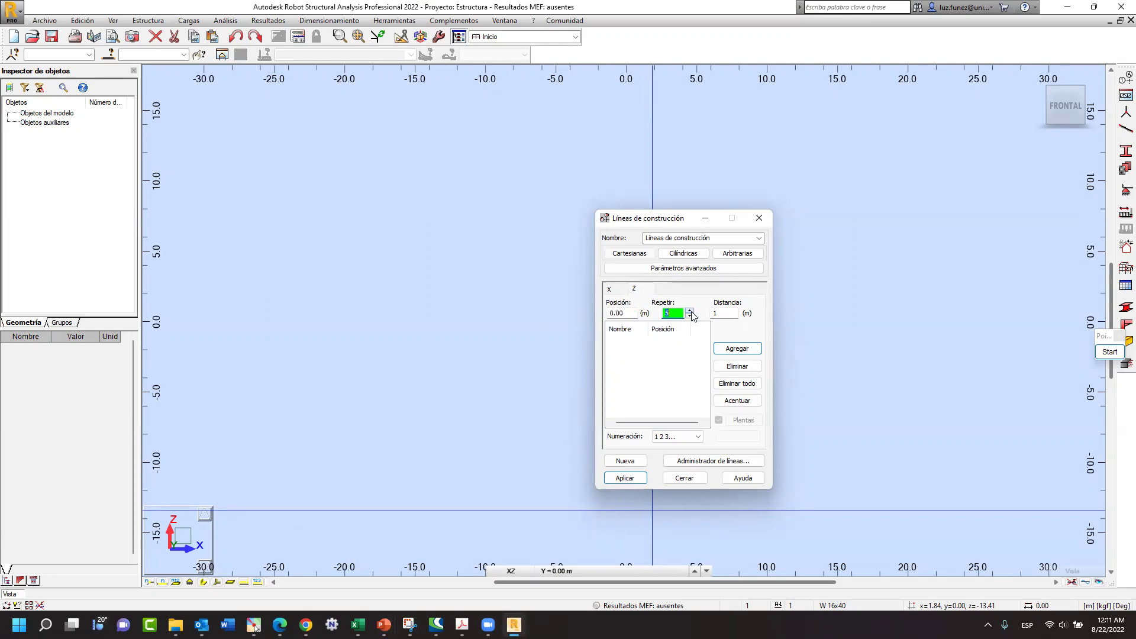
{"action": "key", "text": "Tab"}
{"action": "type", "text": "3"}
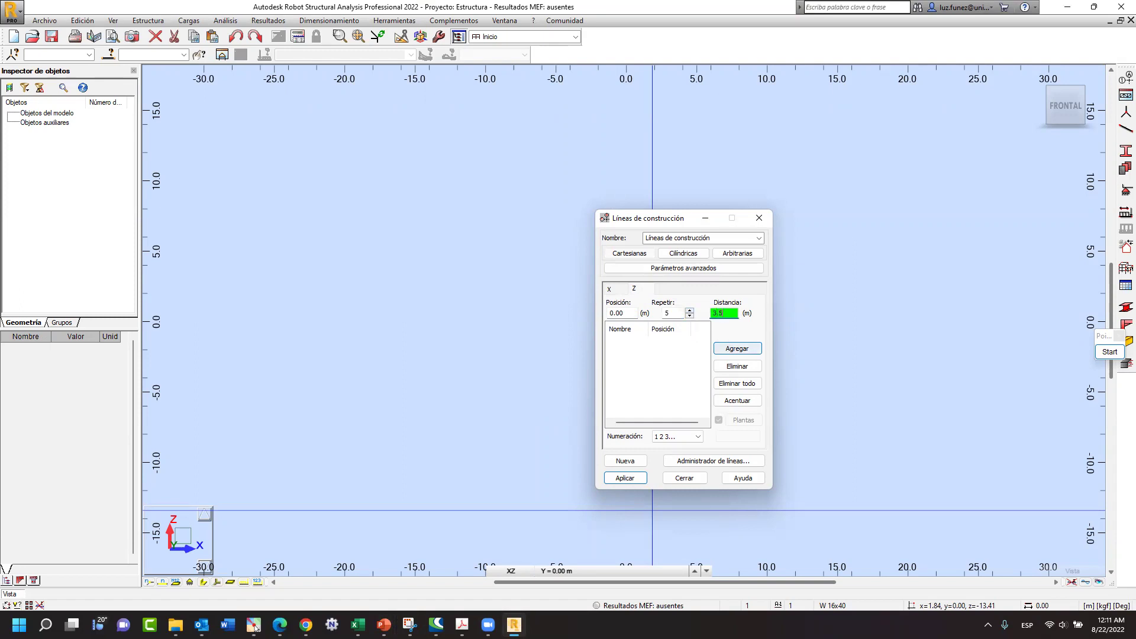
{"action": "left_click", "coordinate": [729, 350]}
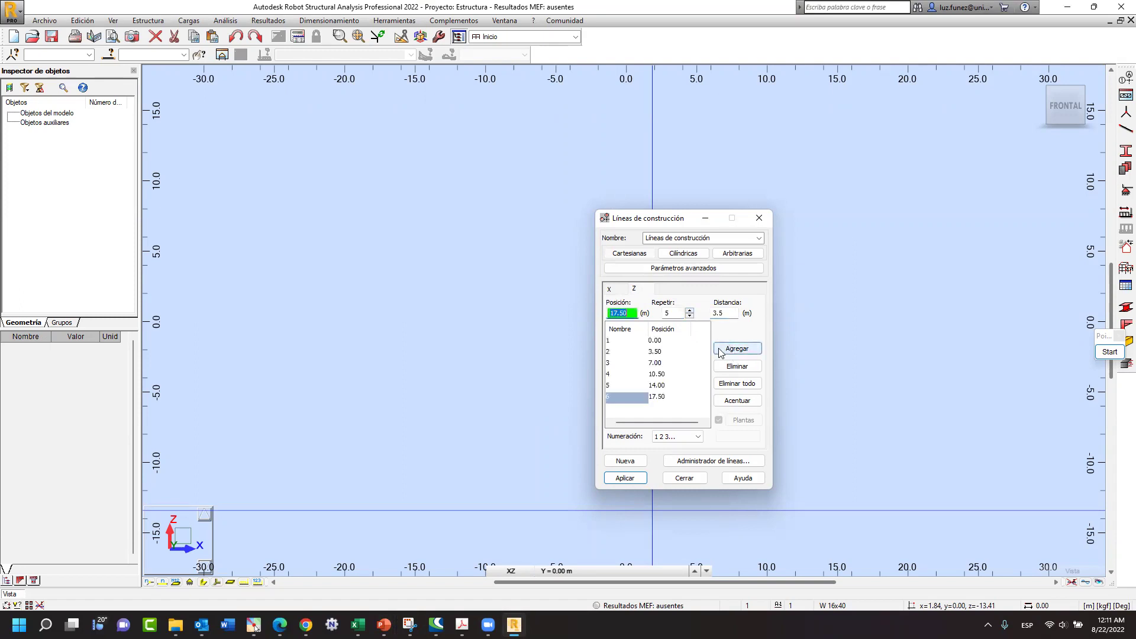
- Review the X and Z line lists, apply the construction lines to the model and close their definition
{"action": "left_click", "coordinate": [613, 398]}
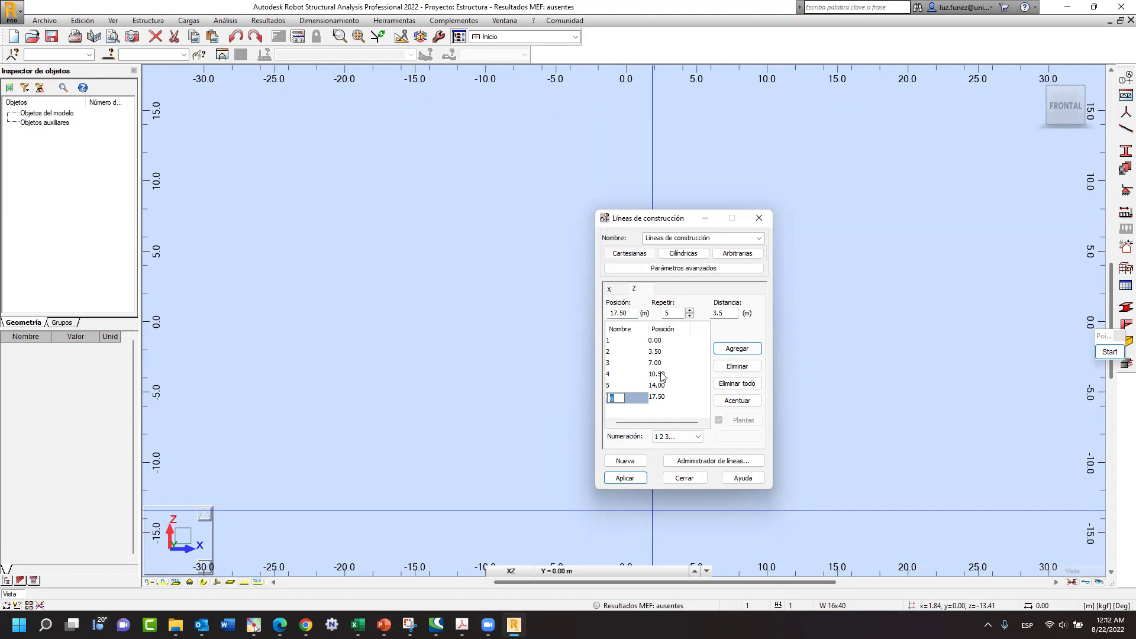
{"action": "left_click", "coordinate": [615, 290]}
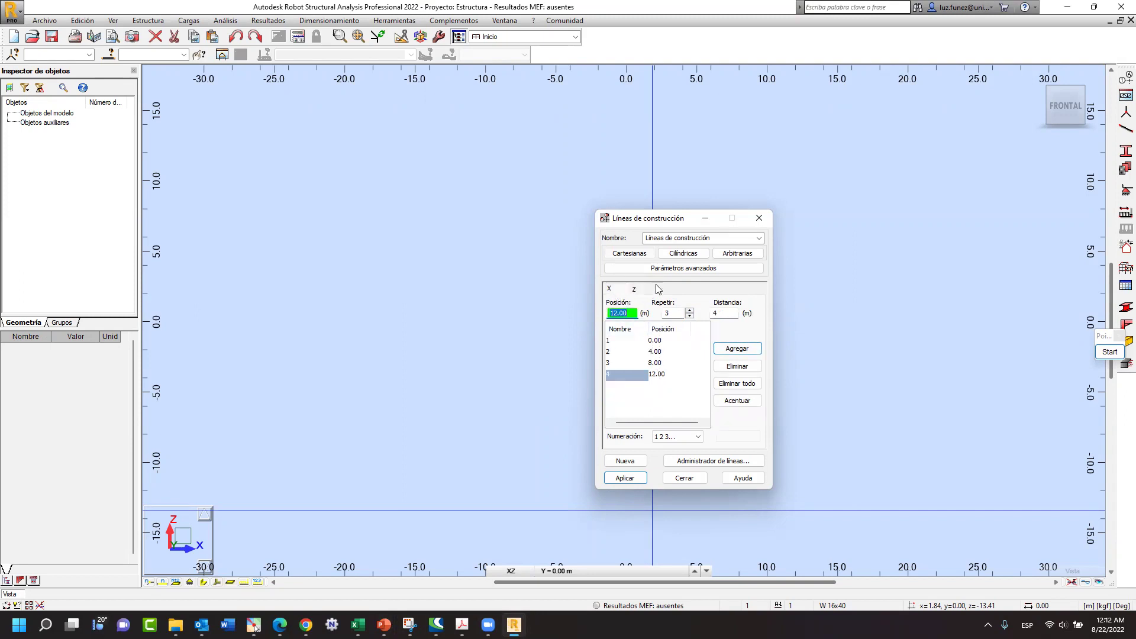
{"action": "left_click", "coordinate": [637, 290]}
{"action": "left_click", "coordinate": [625, 478]}
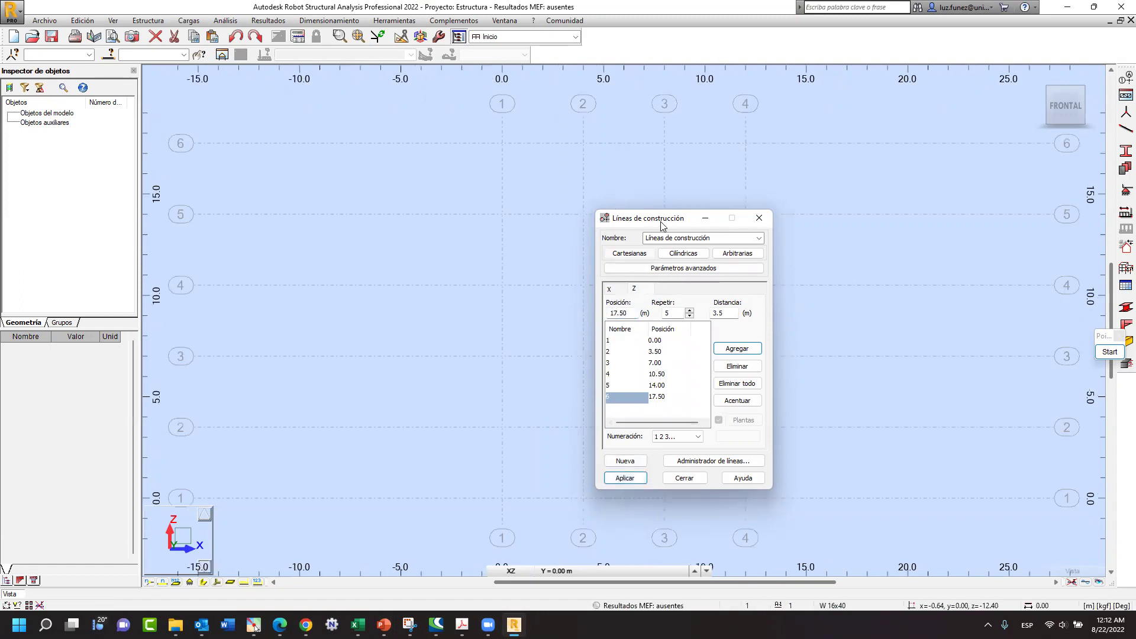
{"action": "left_click_drag", "start_coordinate": [661, 224], "coordinate": [944, 131]}
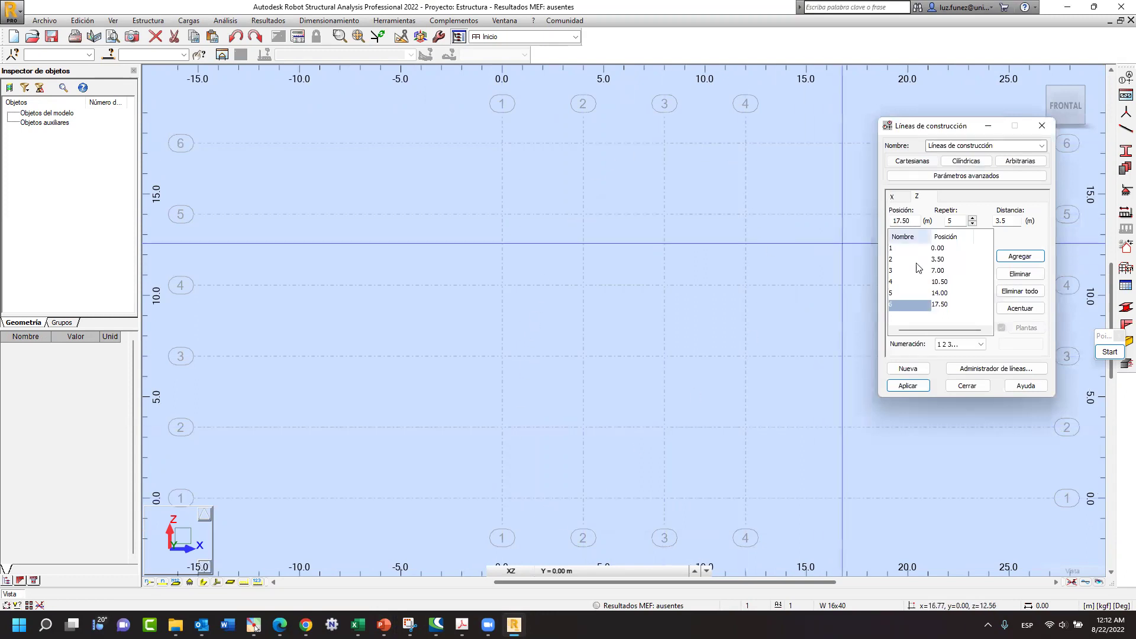
{"action": "left_click", "coordinate": [968, 385]}
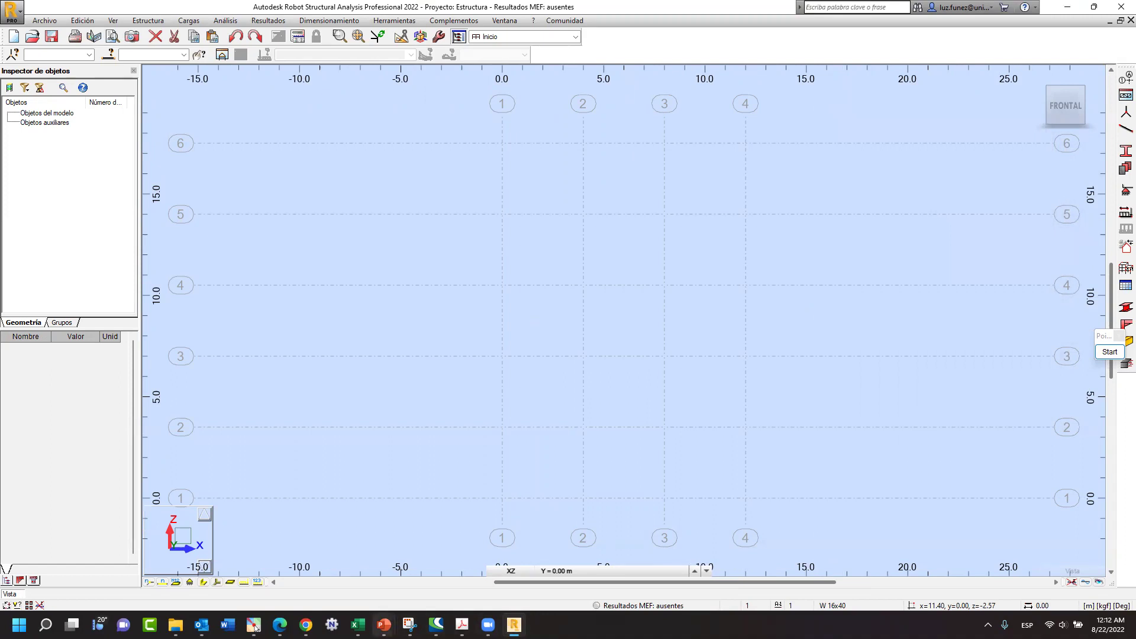
- Switch to the column design presentation and examine the floor plan on slide 5 against the construction lines
{"action": "mouse_move", "coordinate": [384, 625]}
{"action": "left_click", "coordinate": [512, 565]}
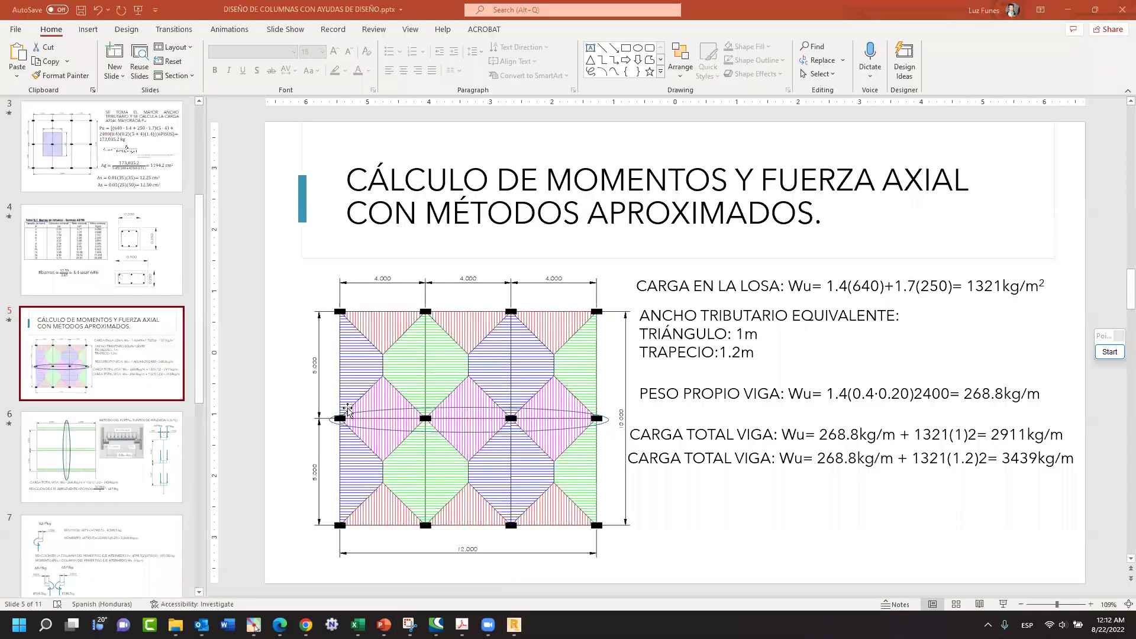
{"action": "scroll", "coordinate": [104, 405], "scroll_direction": "down", "scroll_amount": 1}
{"action": "scroll", "coordinate": [104, 405], "scroll_direction": "up", "scroll_amount": 1}
- Switch to the Charla 4 presentation, highlight the section creation item on slide 6 and consult the CREAR SECCIONES instructions on slide 9
{"action": "mouse_move", "coordinate": [461, 625]}
{"action": "mouse_move", "coordinate": [384, 625]}
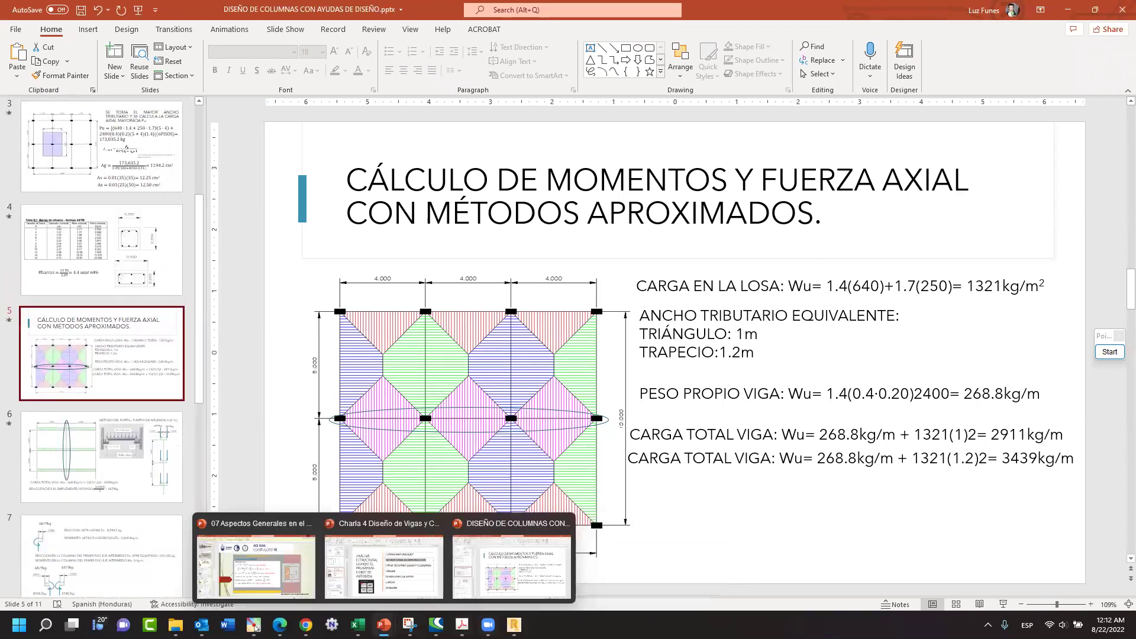
{"action": "left_click", "coordinate": [384, 565]}
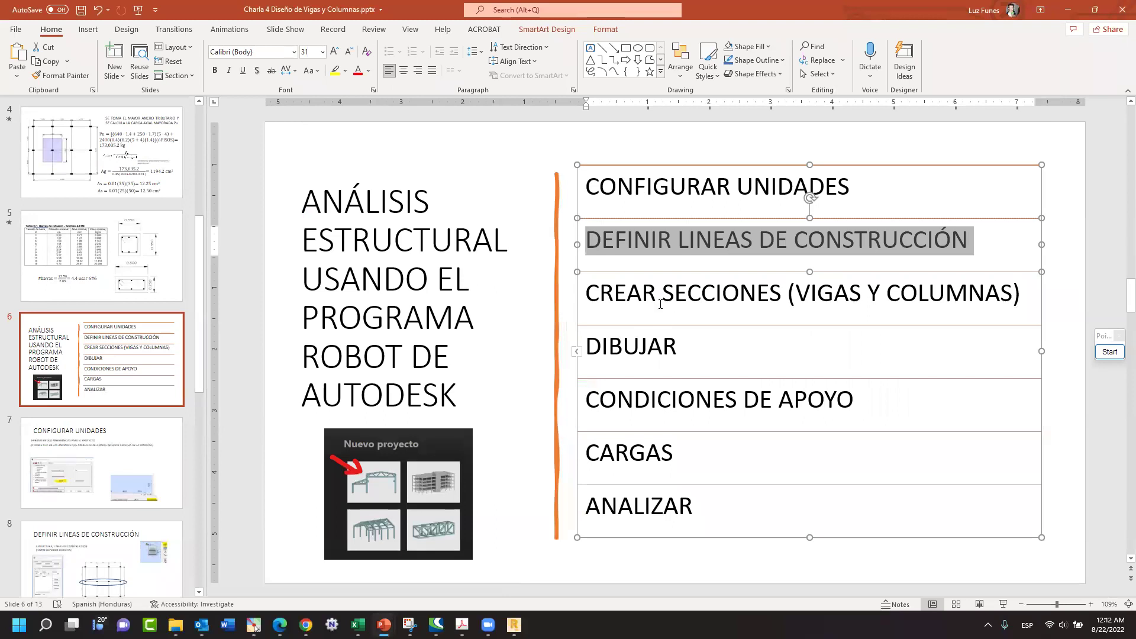
{"action": "left_click", "coordinate": [600, 290]}
{"action": "left_click_drag", "start_coordinate": [591, 297], "coordinate": [1027, 294]}
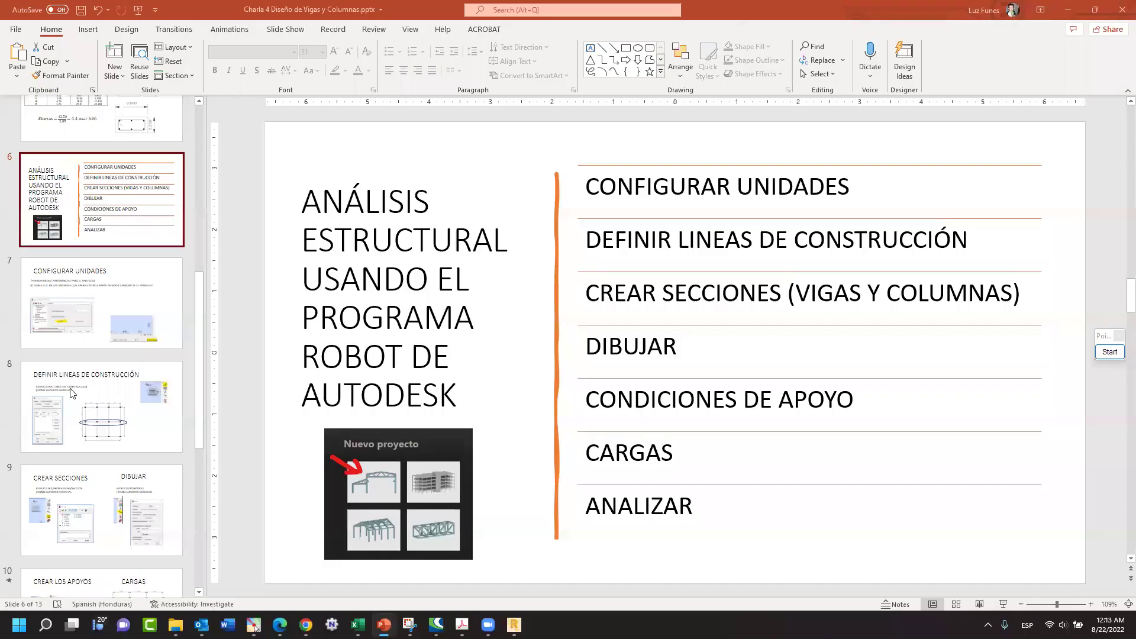
{"action": "scroll", "coordinate": [71, 393], "scroll_direction": "down", "scroll_amount": 3}
{"action": "left_click", "coordinate": [74, 393]}
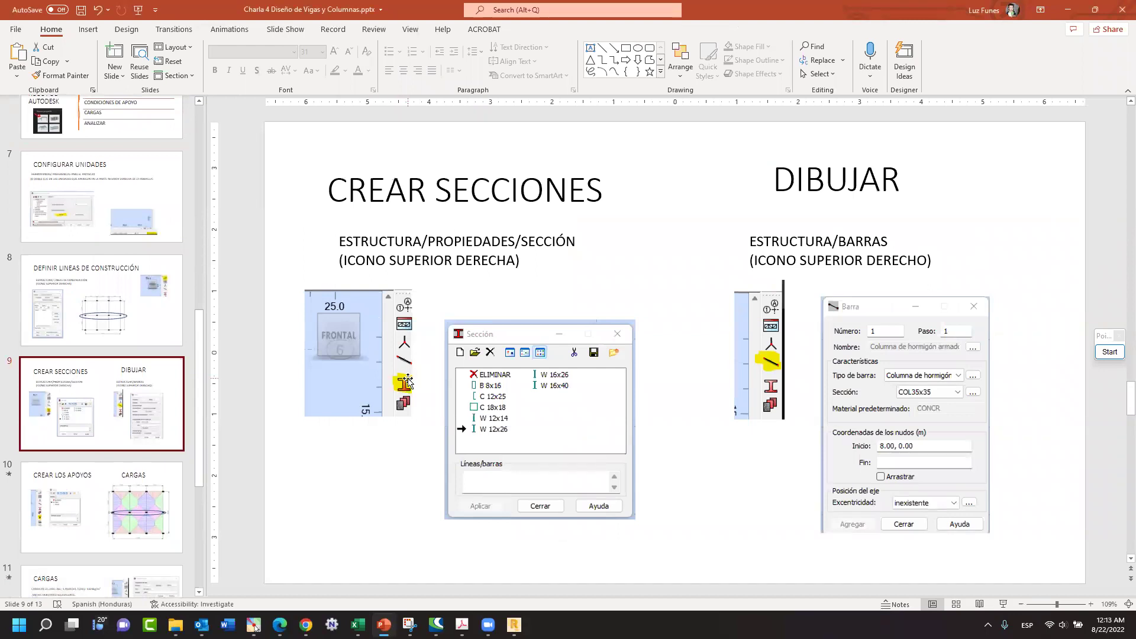
- Switch to Robot Structural Analysis, bring up the section definitions and delete all sections not used in the project
{"action": "left_click", "coordinate": [514, 624]}
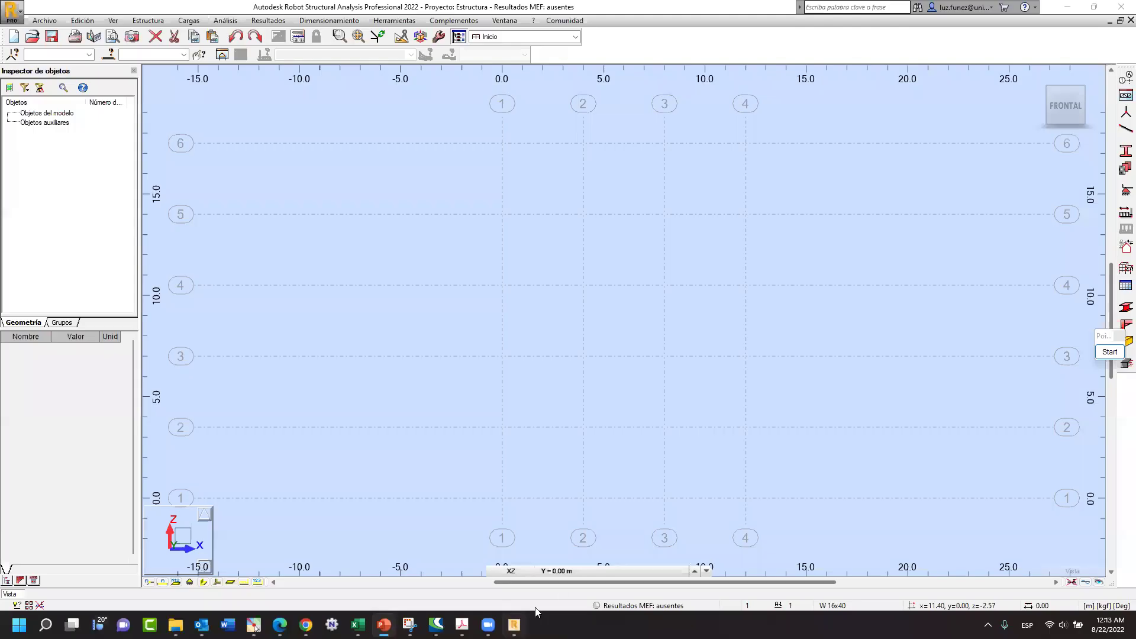
{"action": "left_click", "coordinate": [1119, 156]}
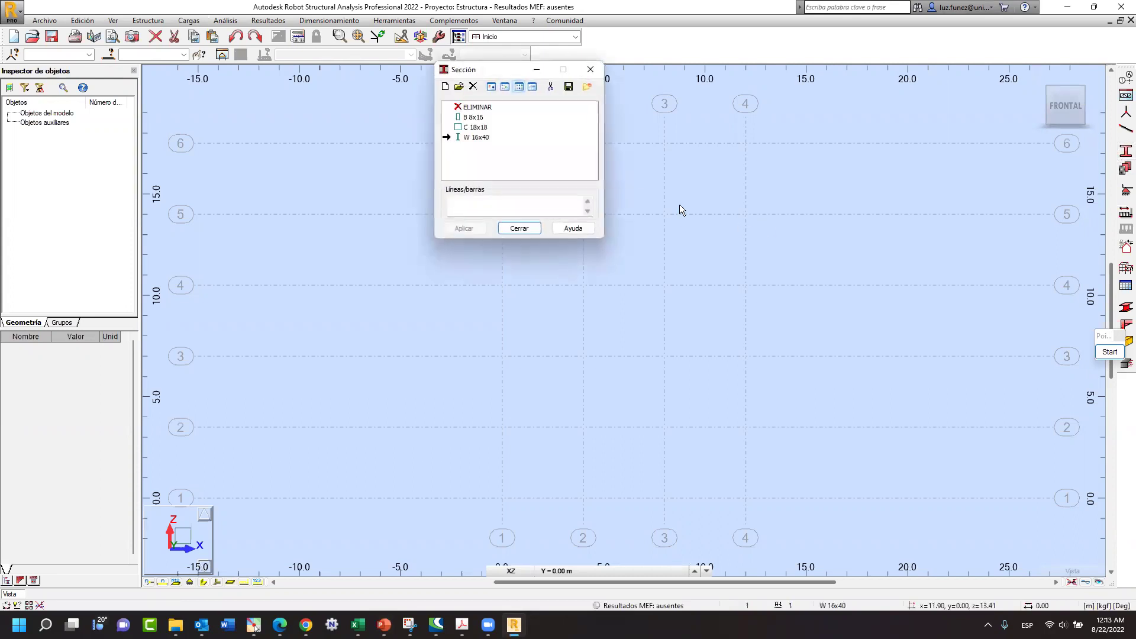
{"action": "left_click_drag", "start_coordinate": [496, 69], "coordinate": [539, 169]}
{"action": "left_click", "coordinate": [520, 206]}
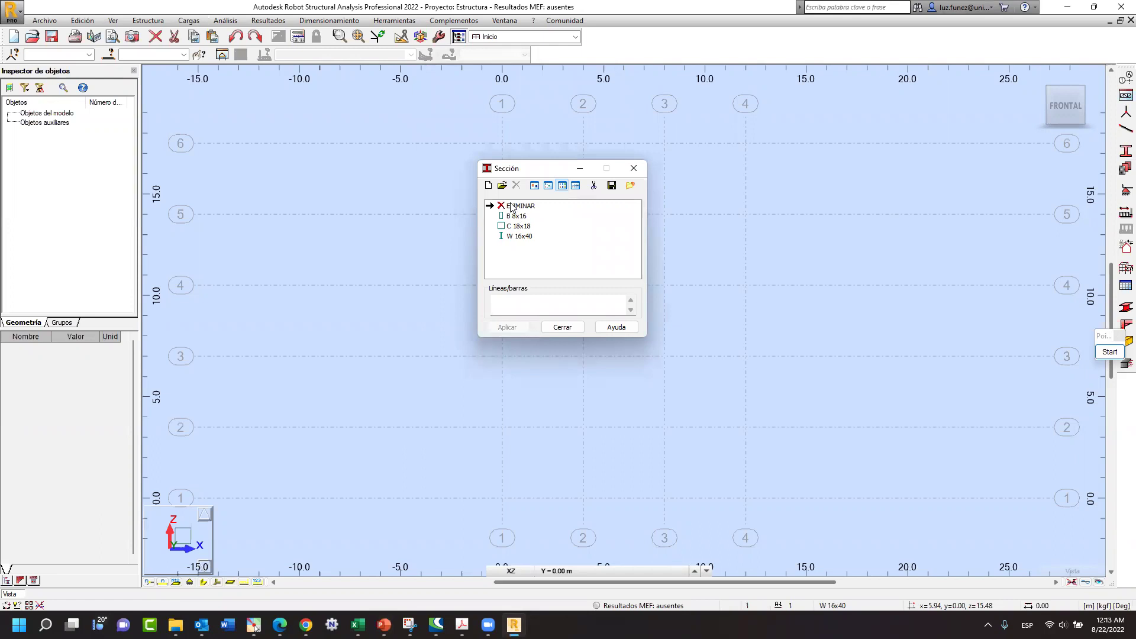
{"action": "left_click", "coordinate": [595, 187]}
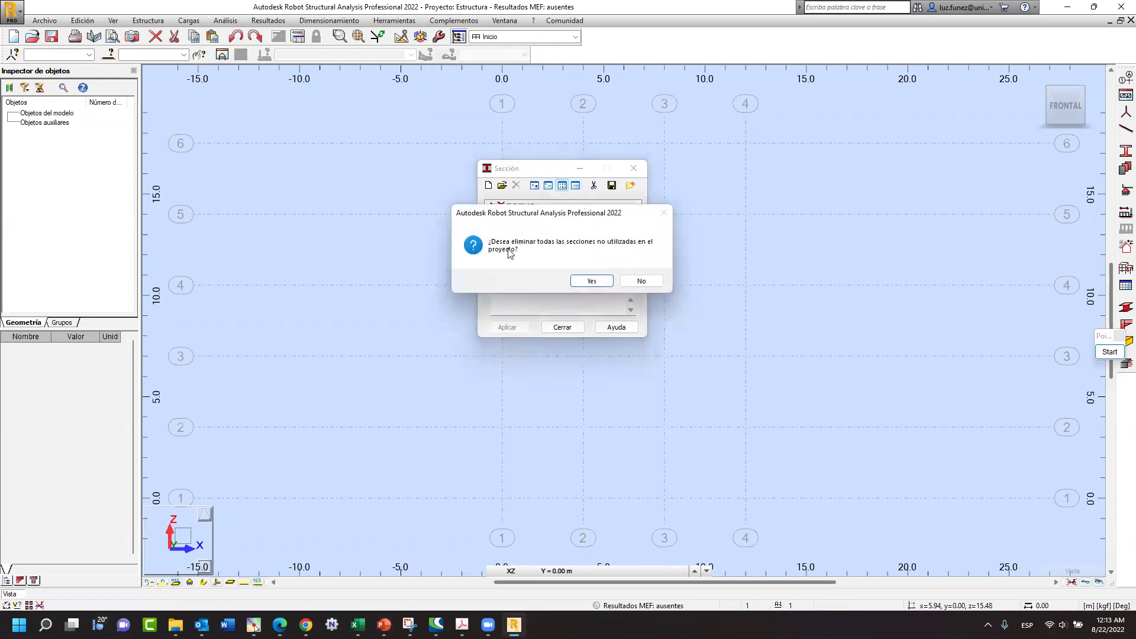
{"action": "left_click", "coordinate": [591, 281]}
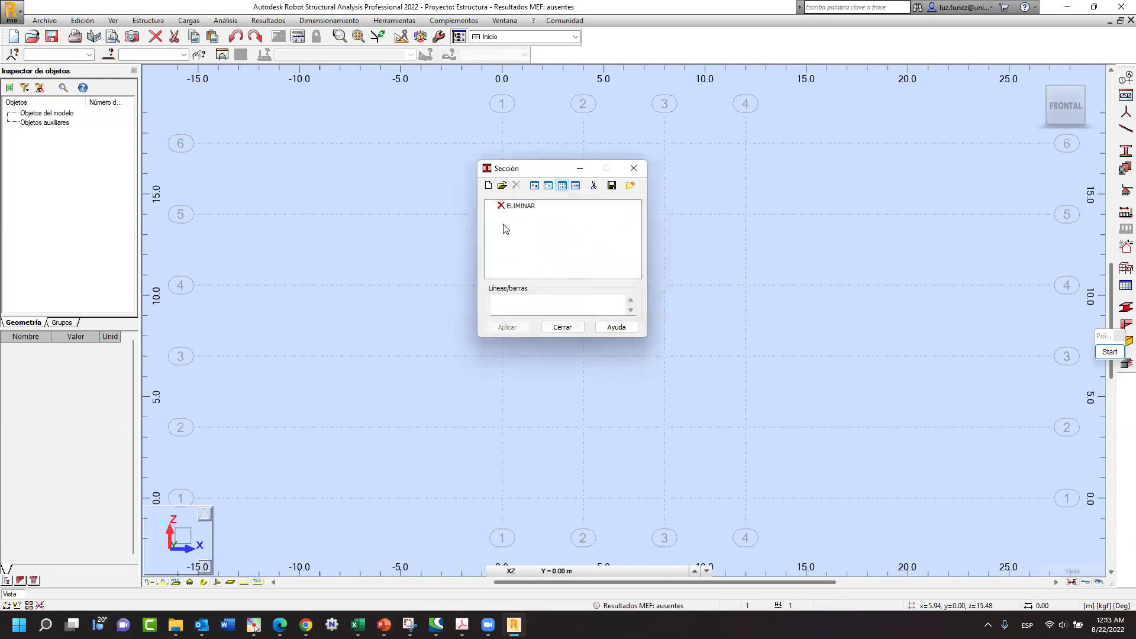
- Create a reinforced concrete beam section, type Viga (h. arm.), named VIGA with width b 20 cm and its height h, and add it
{"action": "left_click", "coordinate": [489, 187]}
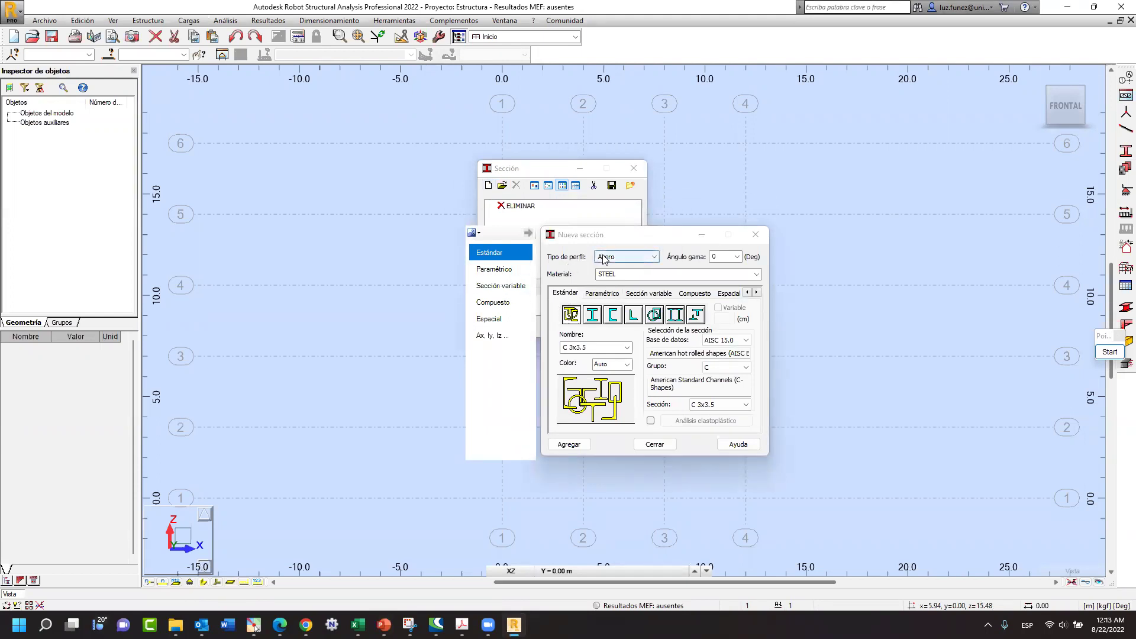
{"action": "left_click", "coordinate": [633, 259]}
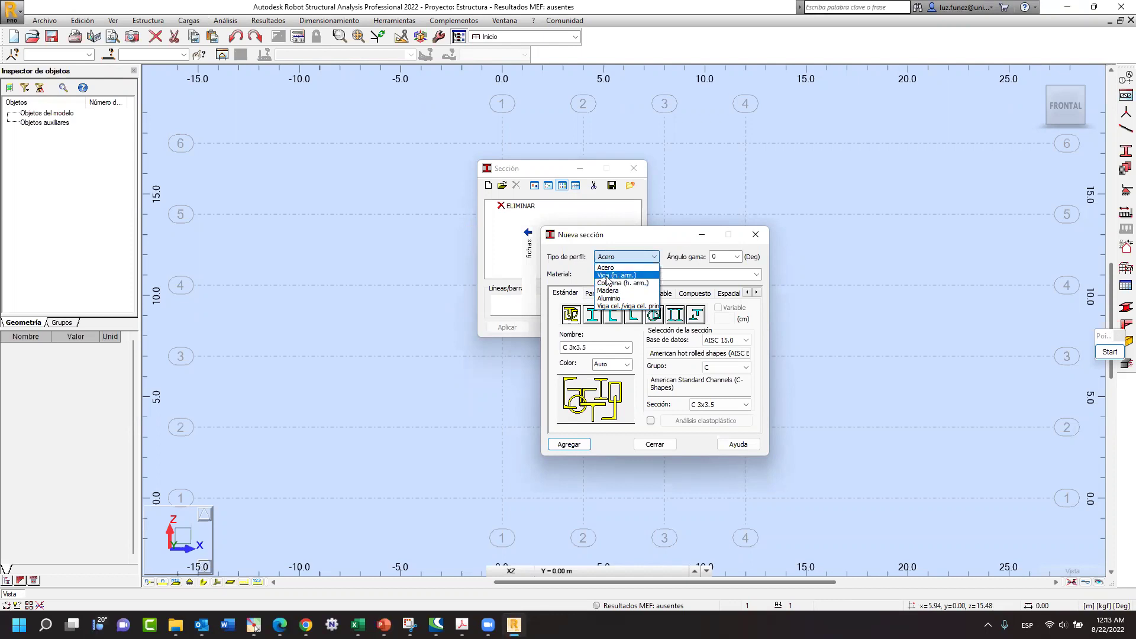
{"action": "left_click", "coordinate": [606, 276]}
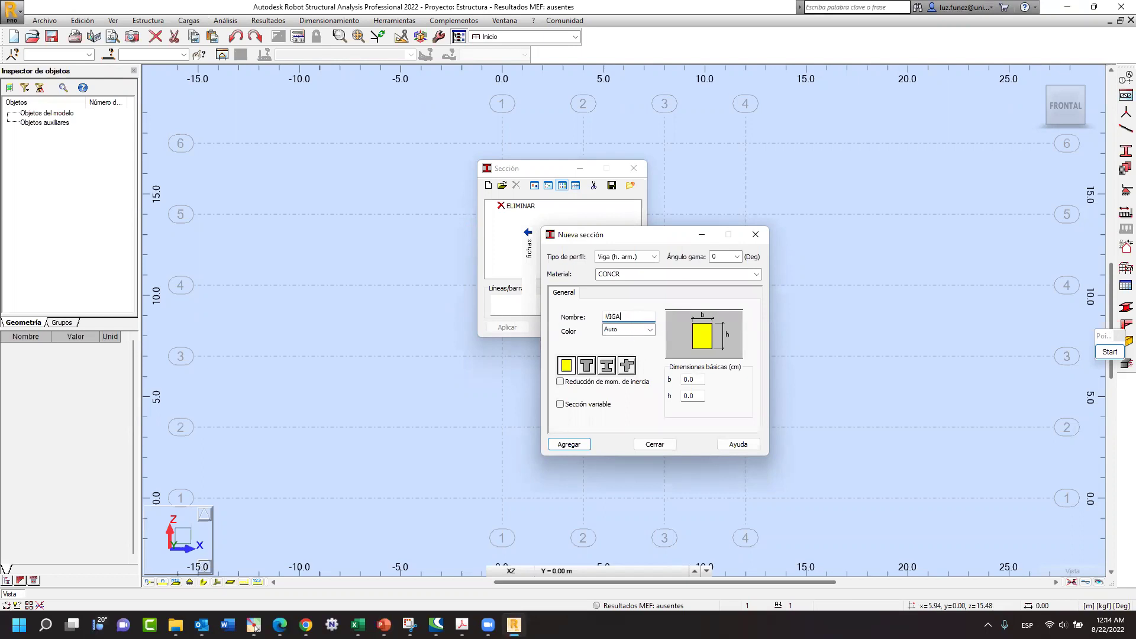
{"action": "left_click", "coordinate": [696, 381]}
{"action": "type", "text": "20"}
{"action": "left_click", "coordinate": [689, 394]}
{"action": "left_click_drag", "start_coordinate": [689, 395], "coordinate": [675, 398]}
{"action": "left_click", "coordinate": [579, 445]}
- Add a reinforced concrete column section, type Columna (h. arm.), named COL with b and h of 35 cm, and close the section definition
{"action": "left_click", "coordinate": [655, 259]}
{"action": "left_click", "coordinate": [616, 289]}
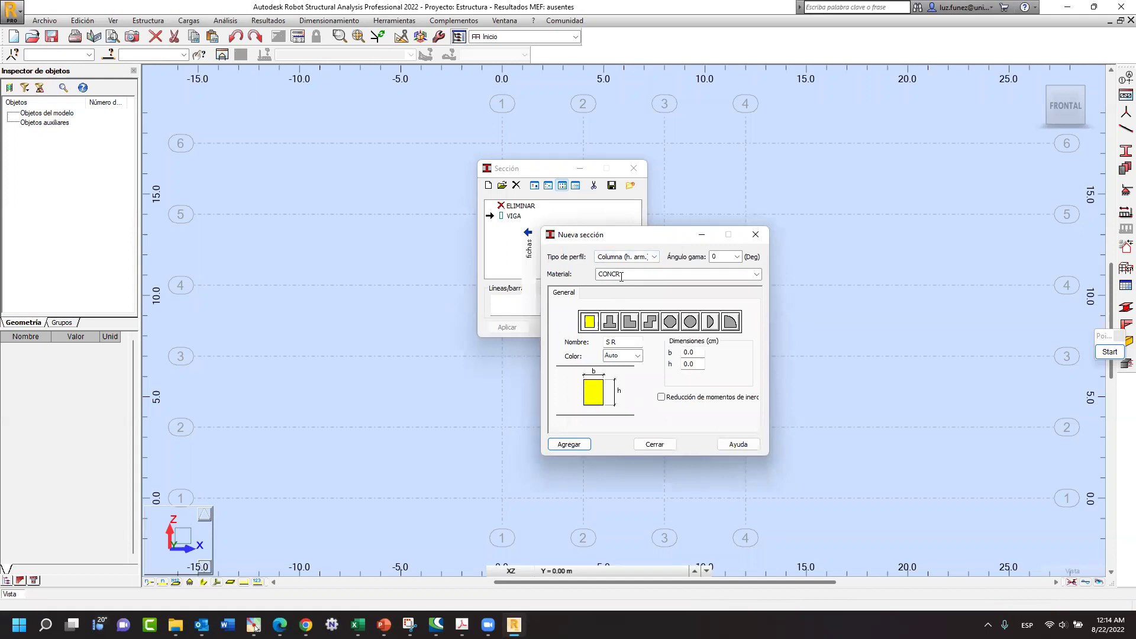
{"action": "double_click", "coordinate": [622, 275]}
{"action": "left_click_drag", "start_coordinate": [619, 343], "coordinate": [585, 339]}
{"action": "type", "text": "COL"}
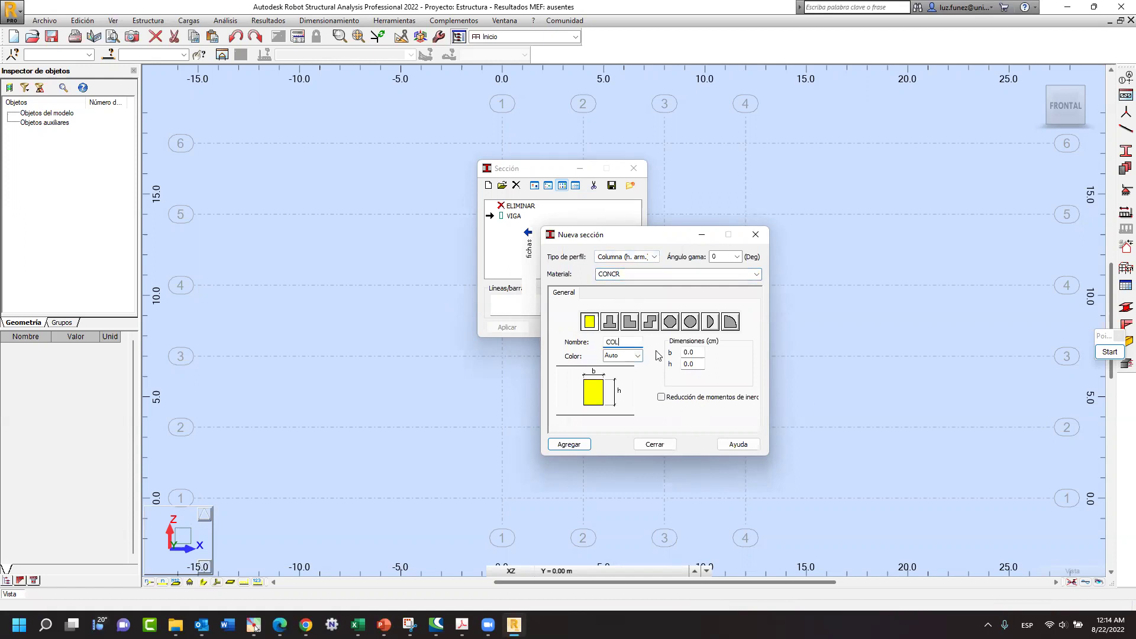
{"action": "left_click", "coordinate": [697, 353]}
{"action": "type", "text": "35"}
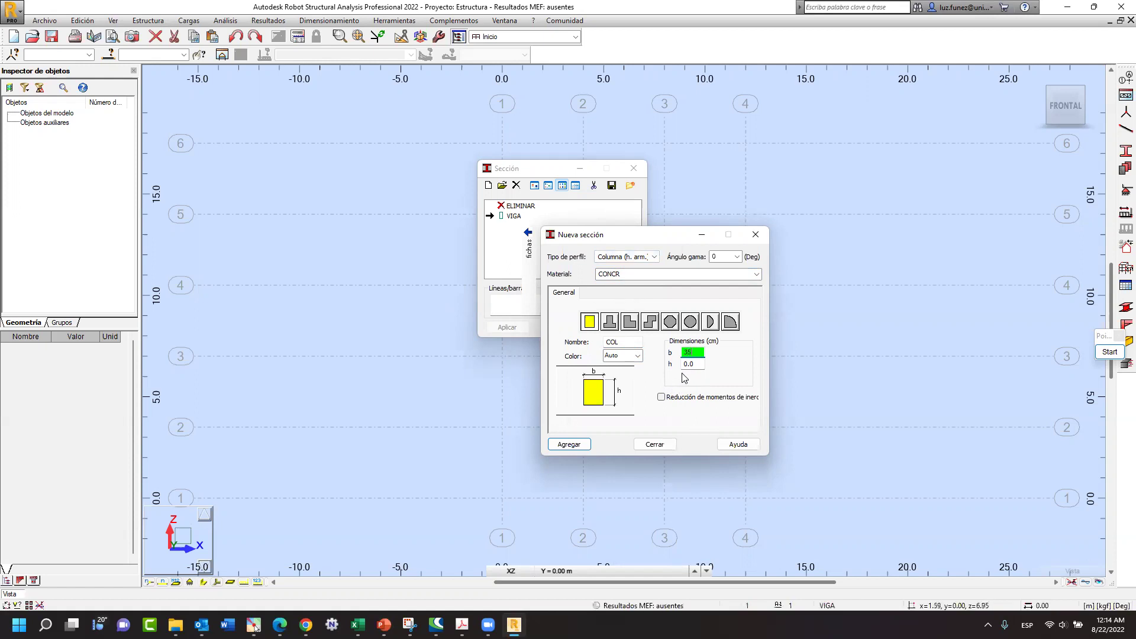
{"action": "left_click", "coordinate": [696, 365]}
{"action": "type", "text": "354"}
{"action": "left_click", "coordinate": [568, 445]}
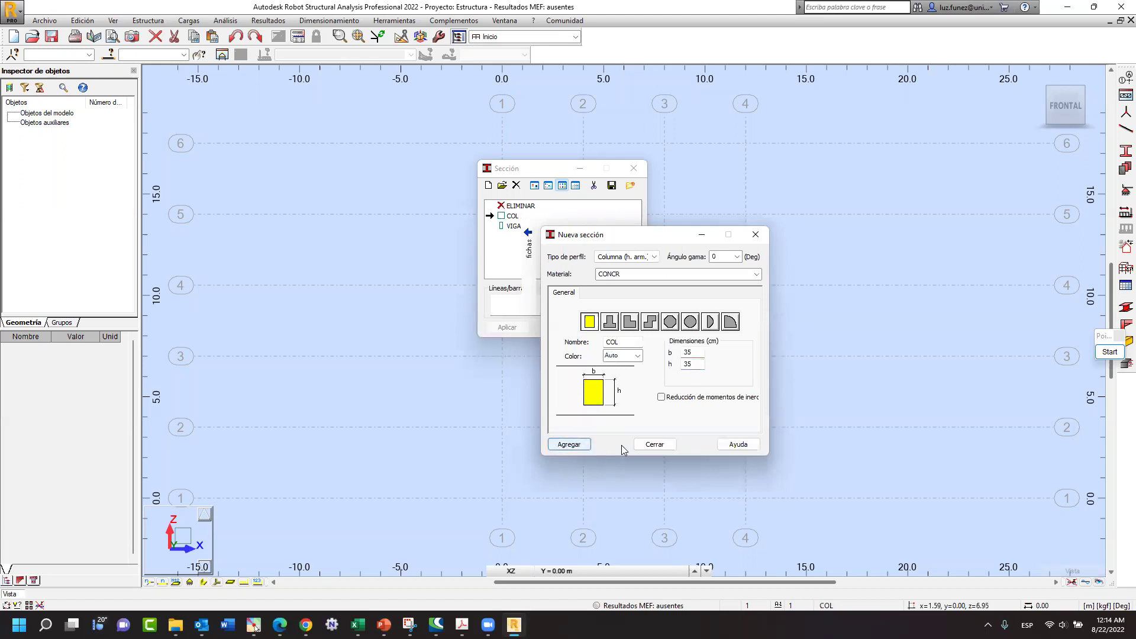
{"action": "left_click", "coordinate": [657, 444]}
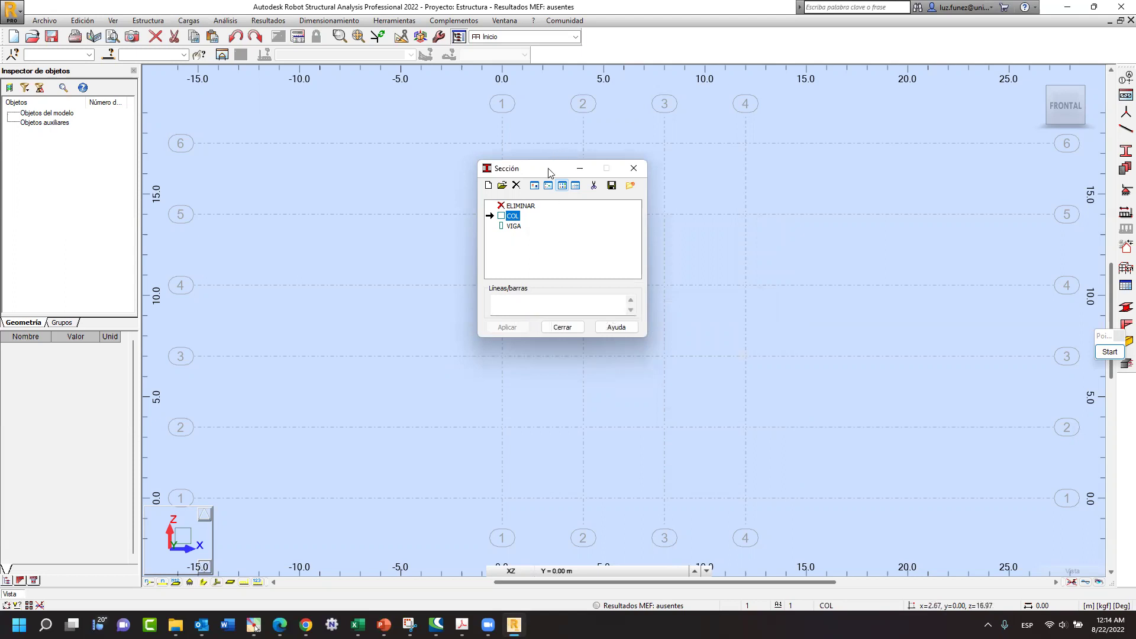
{"action": "left_click_drag", "start_coordinate": [545, 169], "coordinate": [277, 197]}
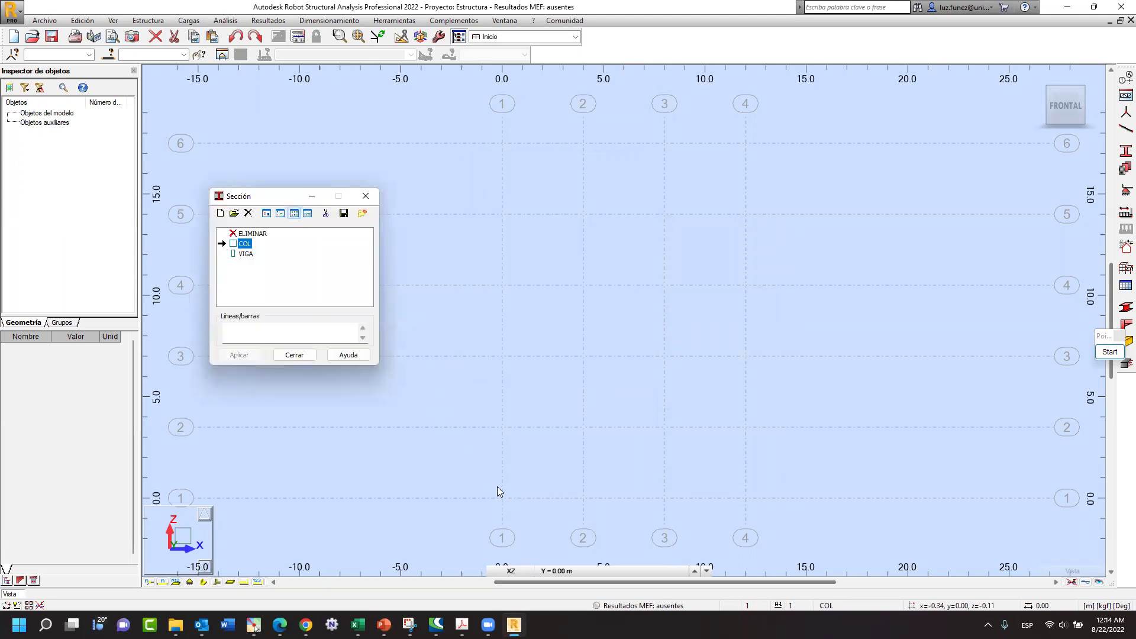
{"action": "left_click", "coordinate": [290, 355]}
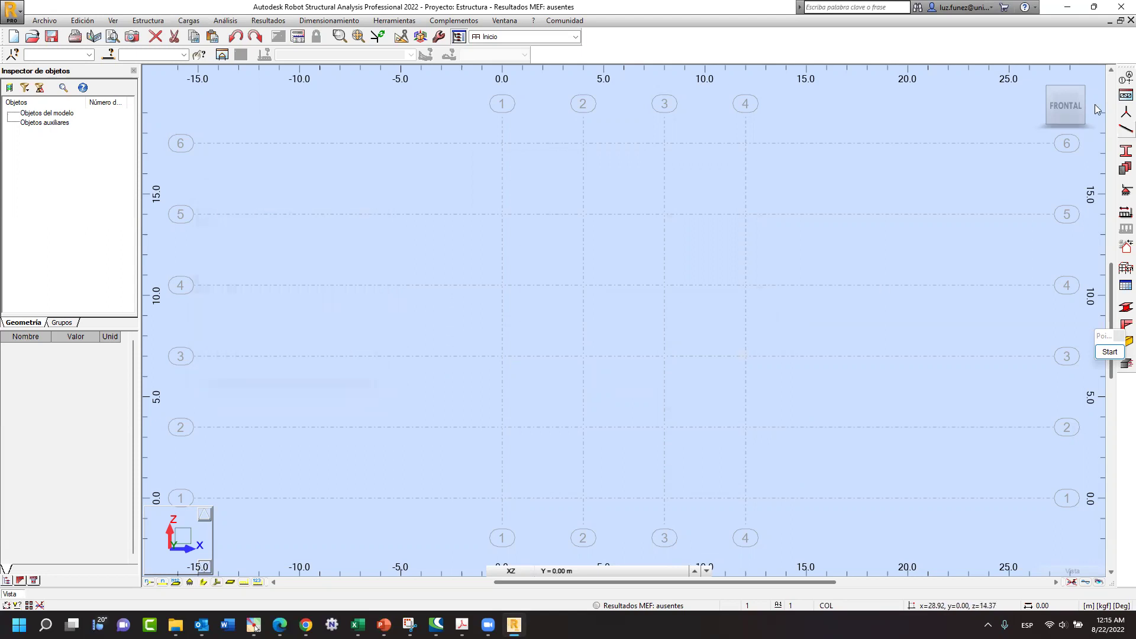
- Draw a bar of type Columna de hormigón armado with section COL on vertical axis 1, from (0.00, 0.00) to (0.00, 17.50)
{"action": "left_click", "coordinate": [1118, 131]}
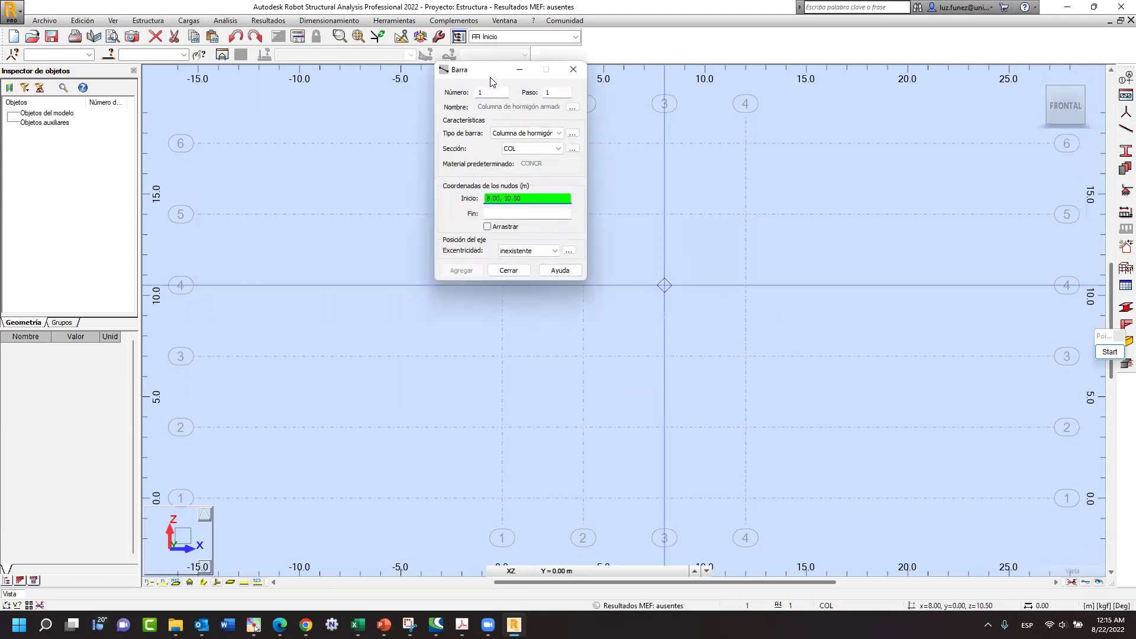
{"action": "left_click_drag", "start_coordinate": [493, 77], "coordinate": [261, 162]}
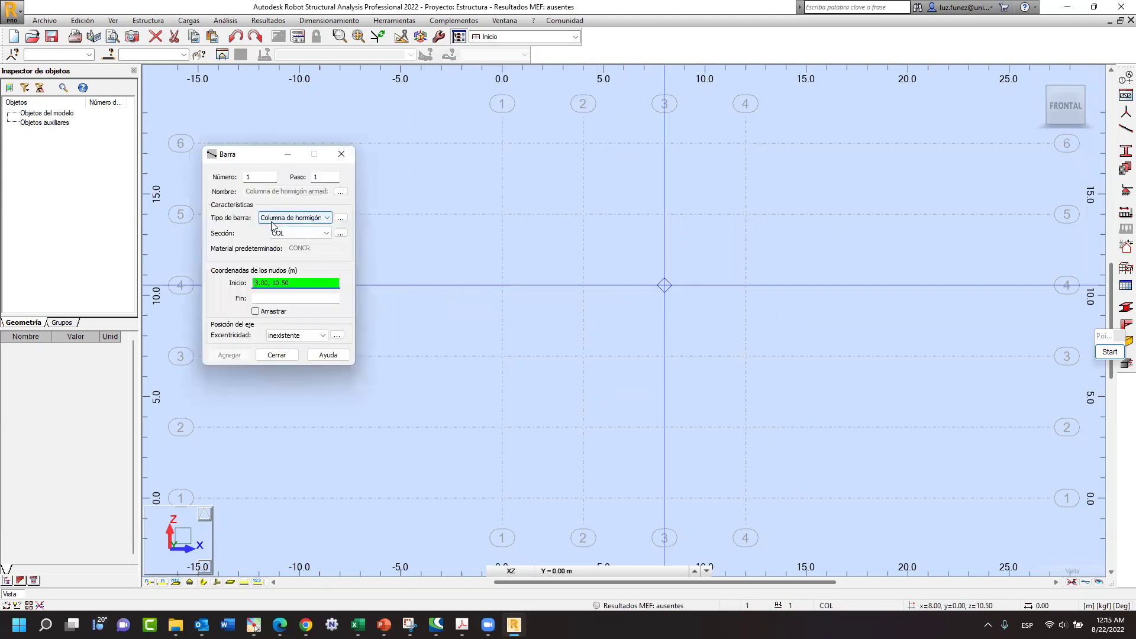
{"action": "left_click", "coordinate": [327, 219]}
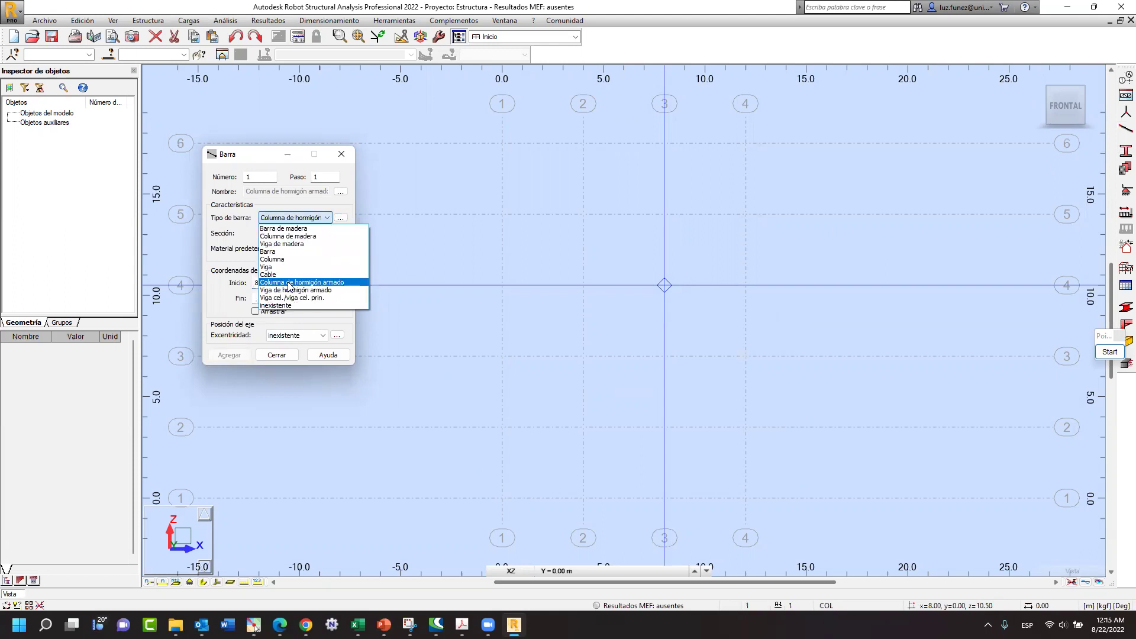
{"action": "left_click", "coordinate": [288, 283]}
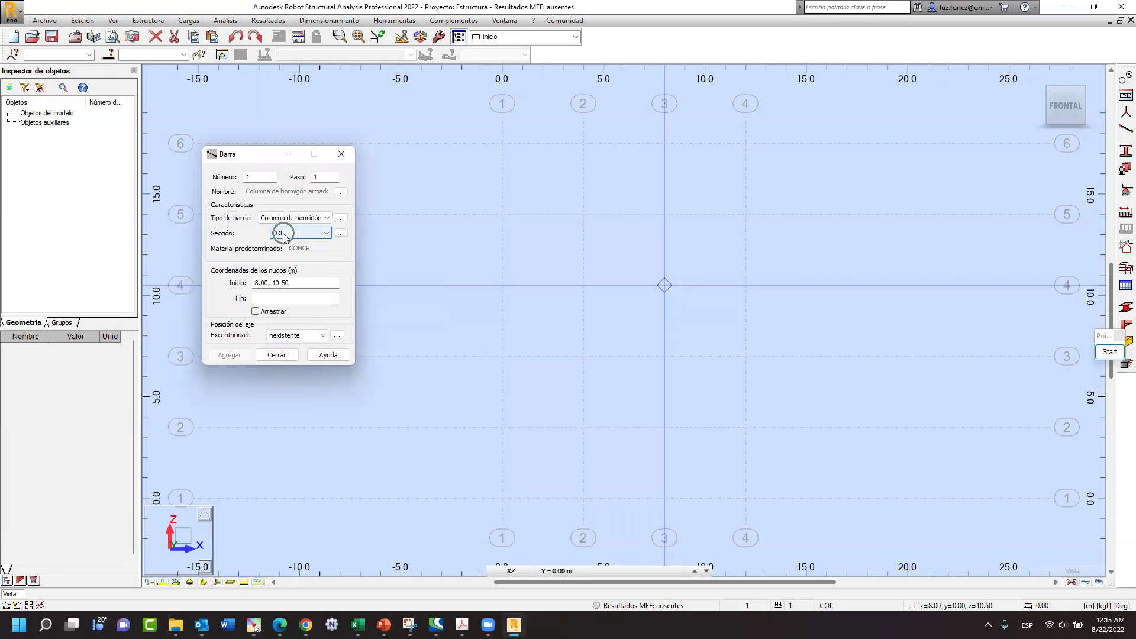
{"action": "left_click", "coordinate": [293, 283]}
{"action": "left_click", "coordinate": [294, 283]}
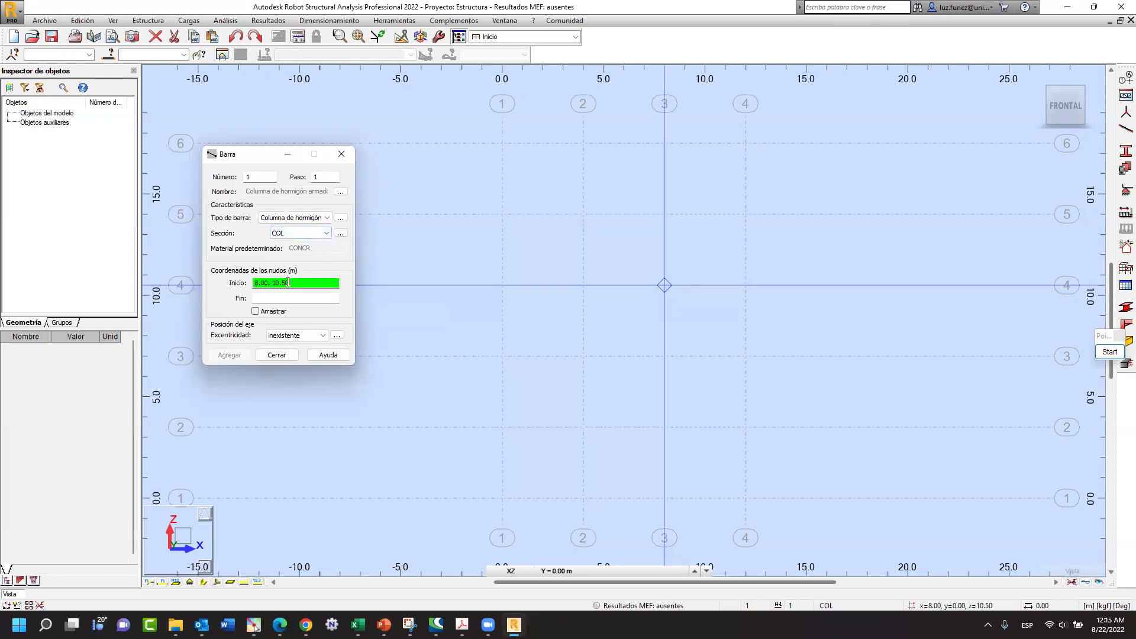
{"action": "left_click", "coordinate": [500, 497]}
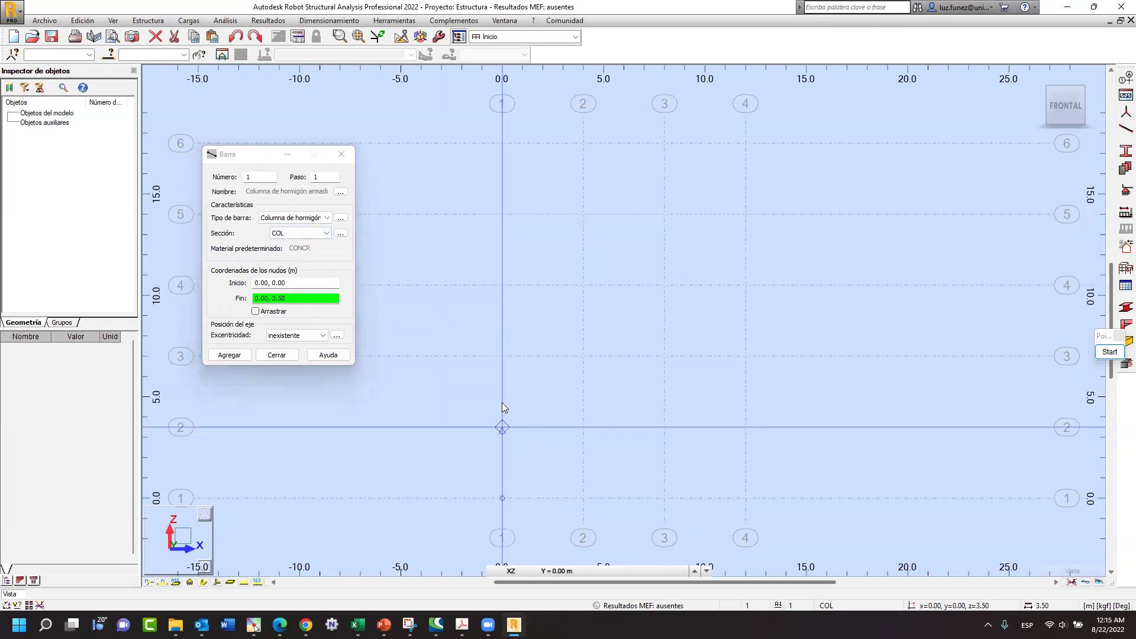
{"action": "left_click", "coordinate": [501, 144]}
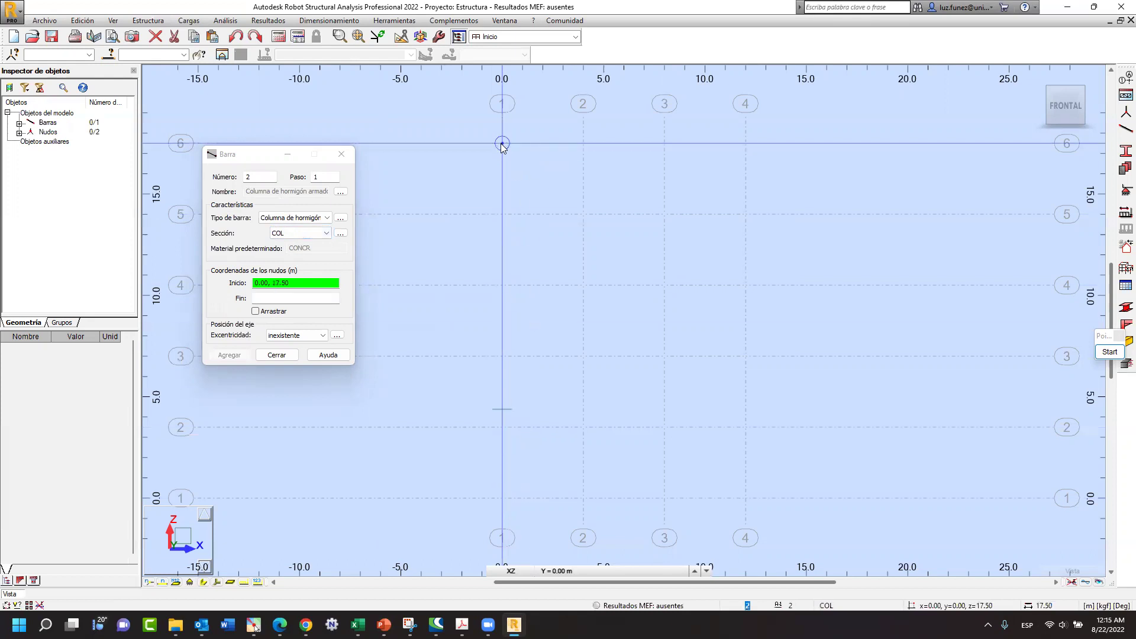
- Draw the COL columns on vertical axes 2, 3 and 4 (X = 4, 8 and 12 m), from Z = 0 to 17.50 m
{"action": "left_click", "coordinate": [584, 503]}
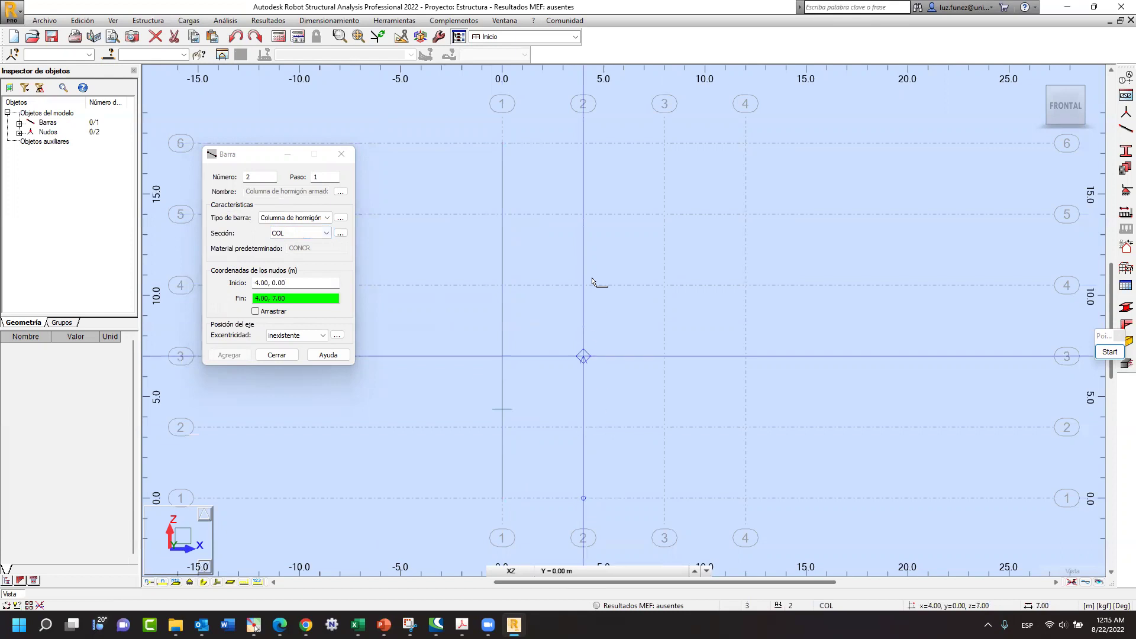
{"action": "left_click", "coordinate": [584, 144]}
{"action": "left_click", "coordinate": [665, 498]}
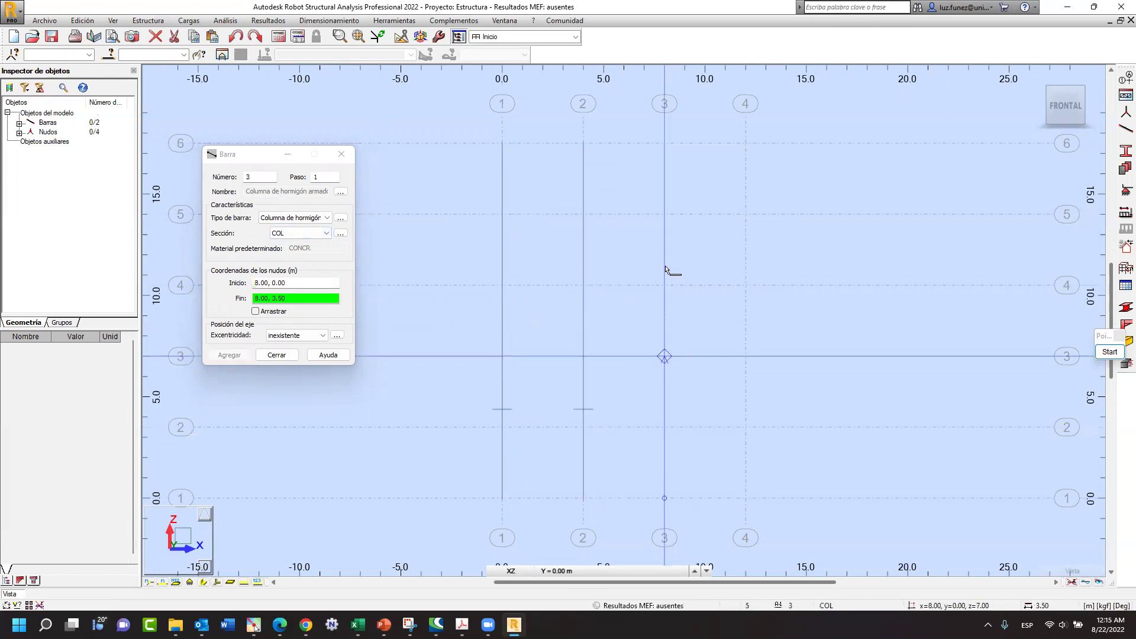
{"action": "left_click", "coordinate": [665, 144]}
{"action": "left_click", "coordinate": [745, 498]}
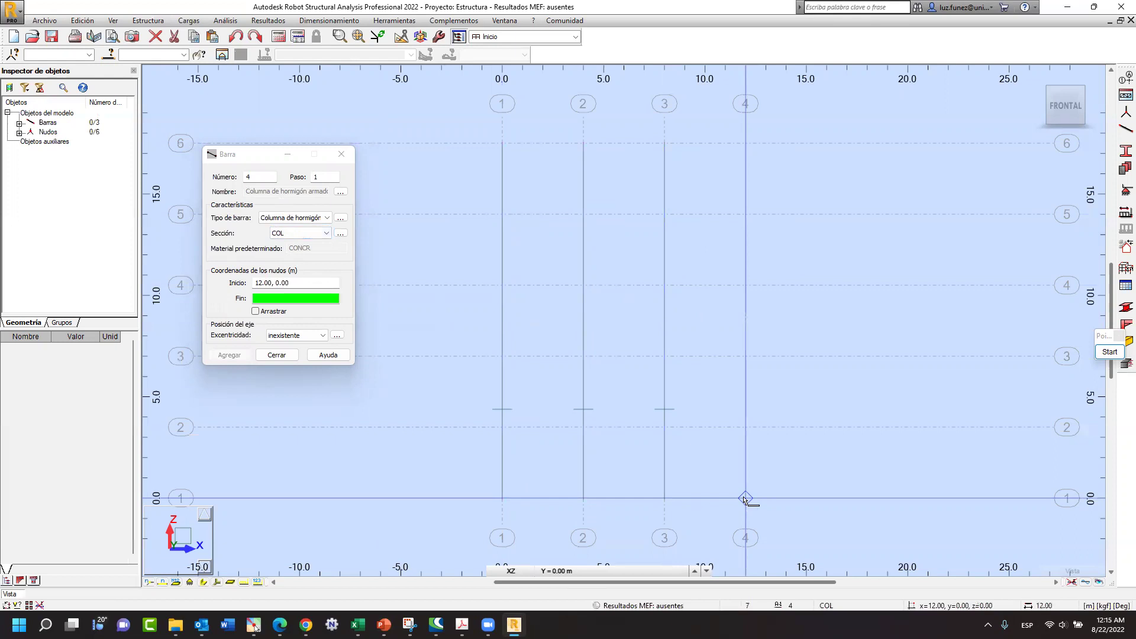
{"action": "left_click", "coordinate": [745, 143]}
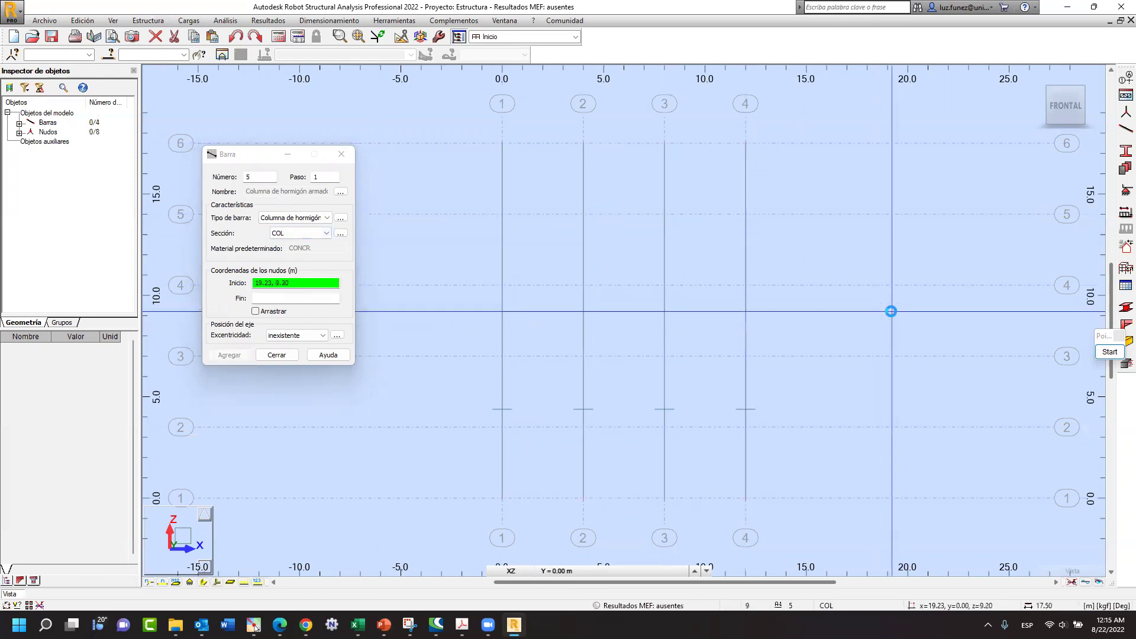
- Change the bar type to Viga de hormigón armado with section VIGA and draw a beam from (0.00, 3.50) to (12.00, 3.50)
{"action": "left_click", "coordinate": [327, 233]}
{"action": "left_click", "coordinate": [312, 223]}
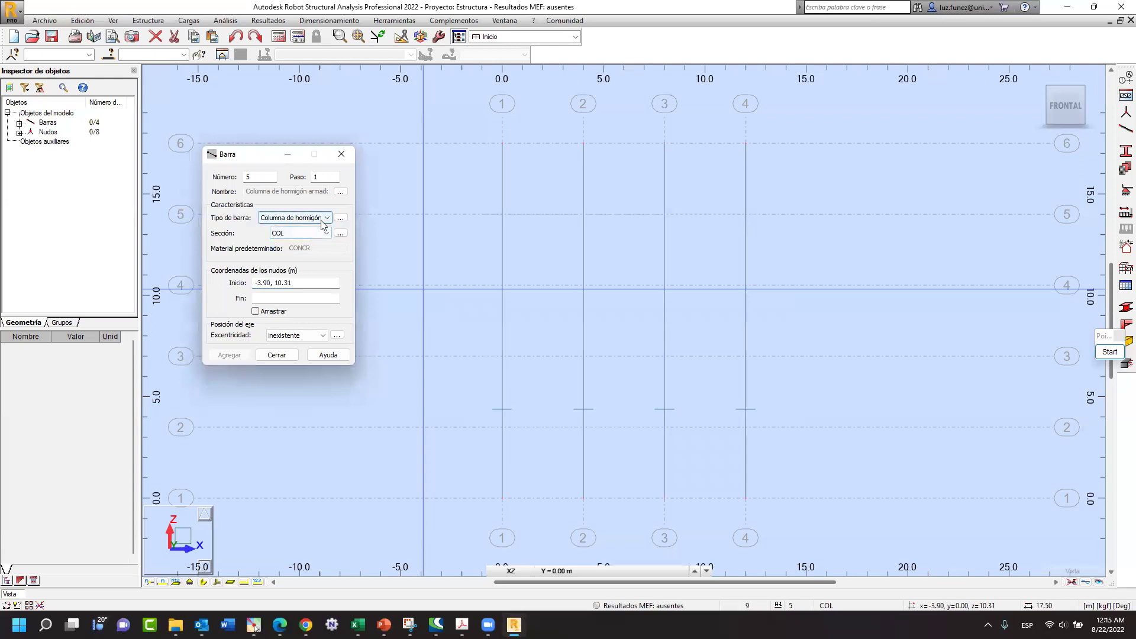
{"action": "left_click", "coordinate": [326, 217]}
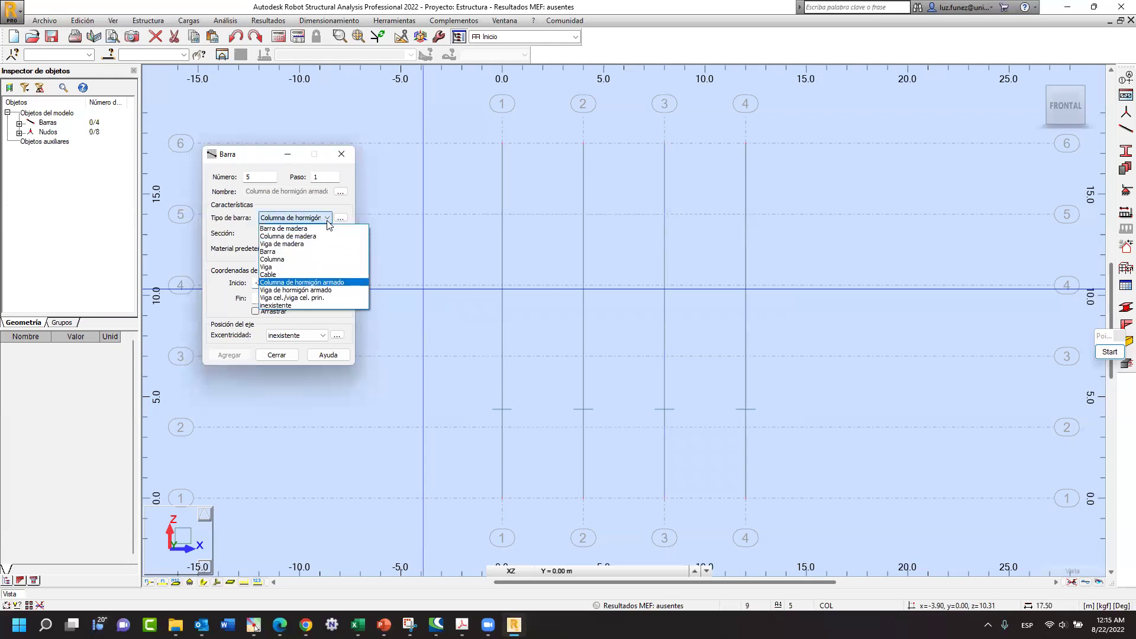
{"action": "left_click", "coordinate": [281, 292]}
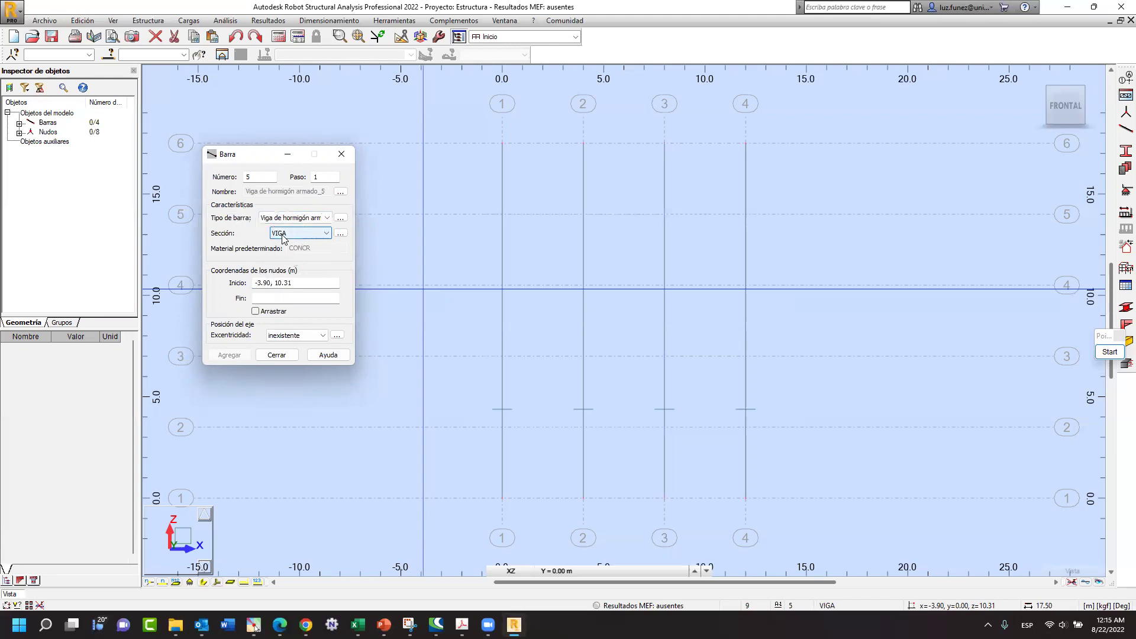
{"action": "left_click", "coordinate": [296, 284]}
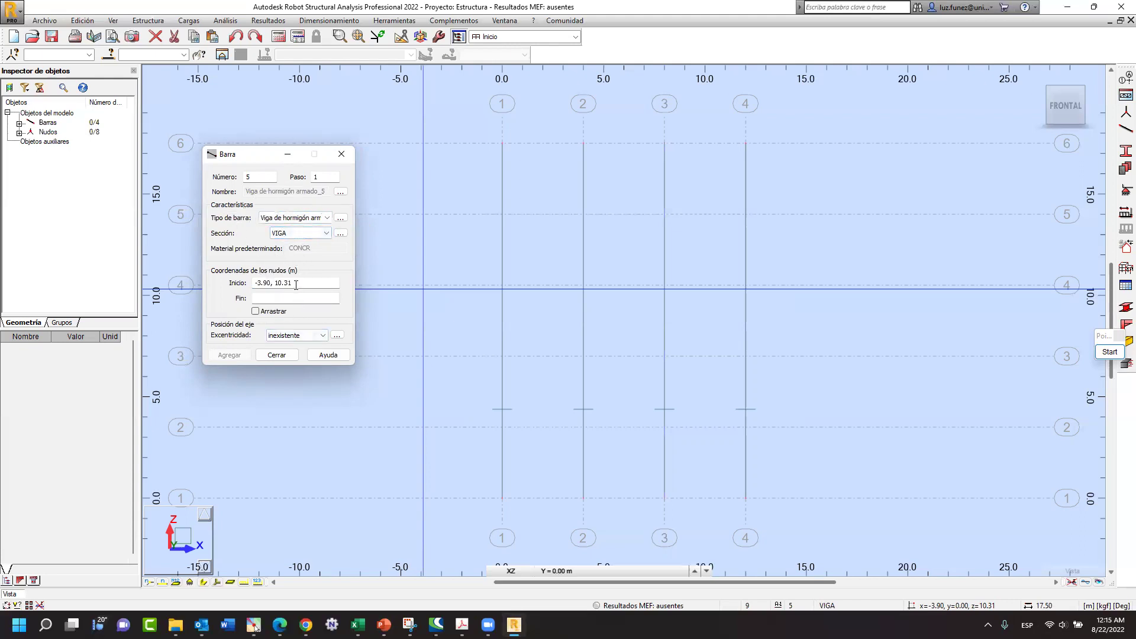
{"action": "left_click", "coordinate": [512, 431]}
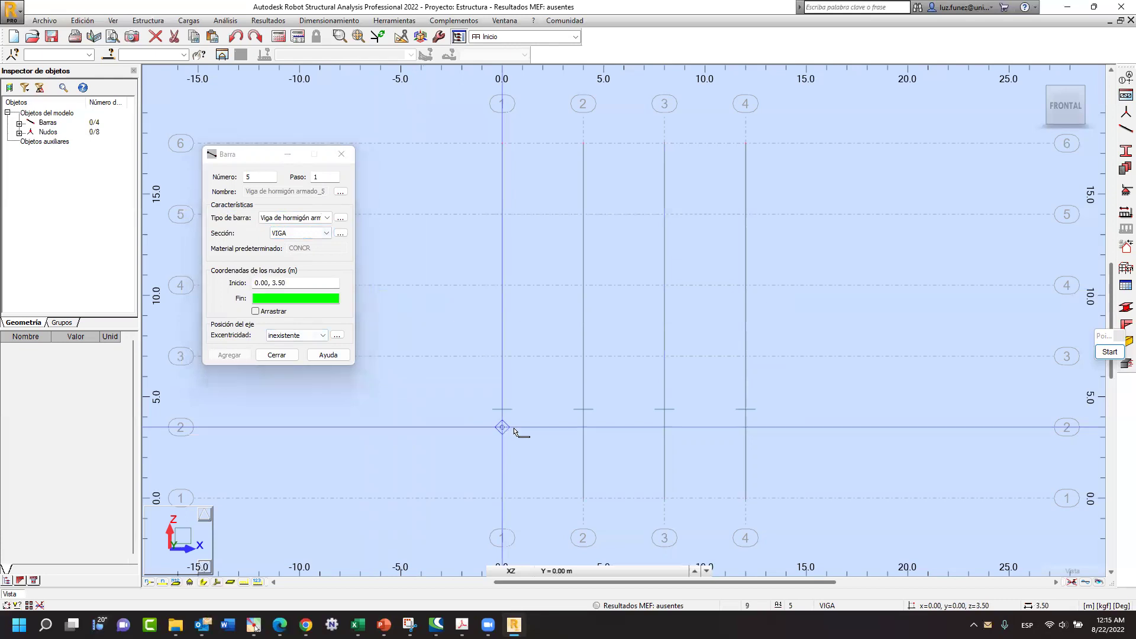
{"action": "left_click", "coordinate": [745, 429]}
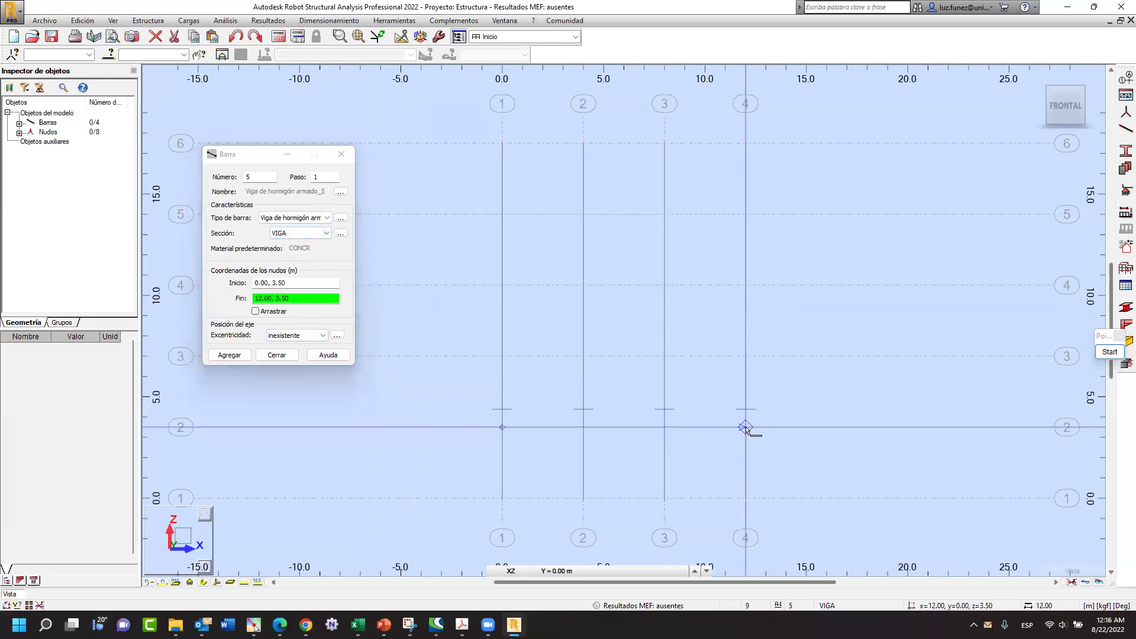
- Draw VIGA beams from X = 0 to 12 m on horizontal lines 3, 4 and 5, at Z = 7.00, 10.50 and 14.00 m
{"action": "left_click", "coordinate": [504, 357]}
{"action": "left_click", "coordinate": [748, 357]}
{"action": "left_click", "coordinate": [746, 357]}
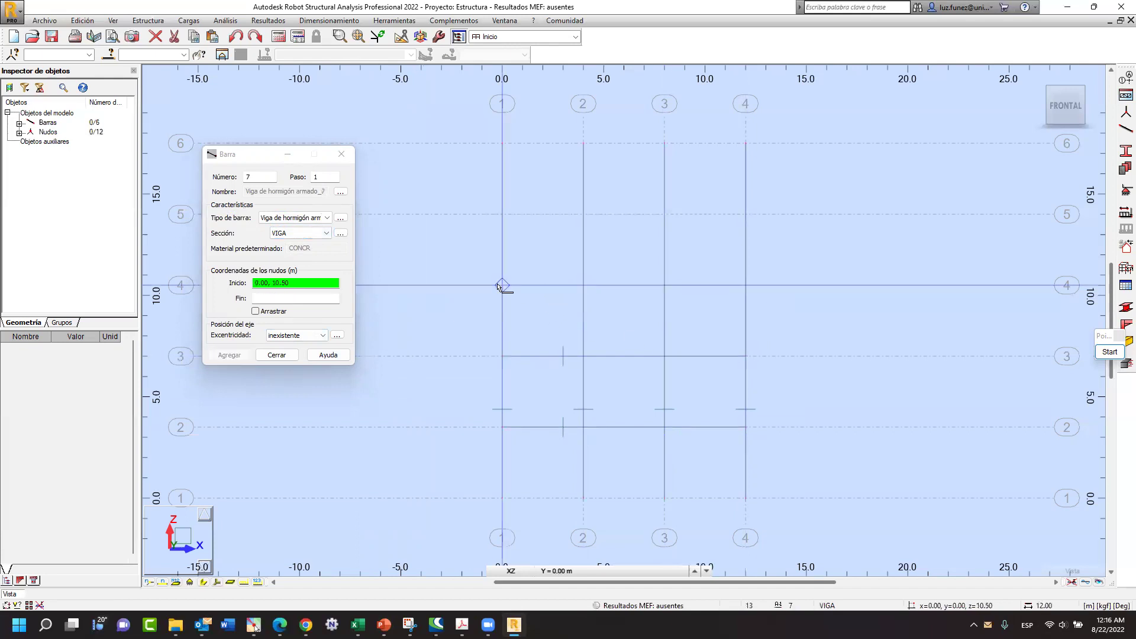
{"action": "left_click", "coordinate": [501, 286]}
{"action": "left_click", "coordinate": [746, 286]}
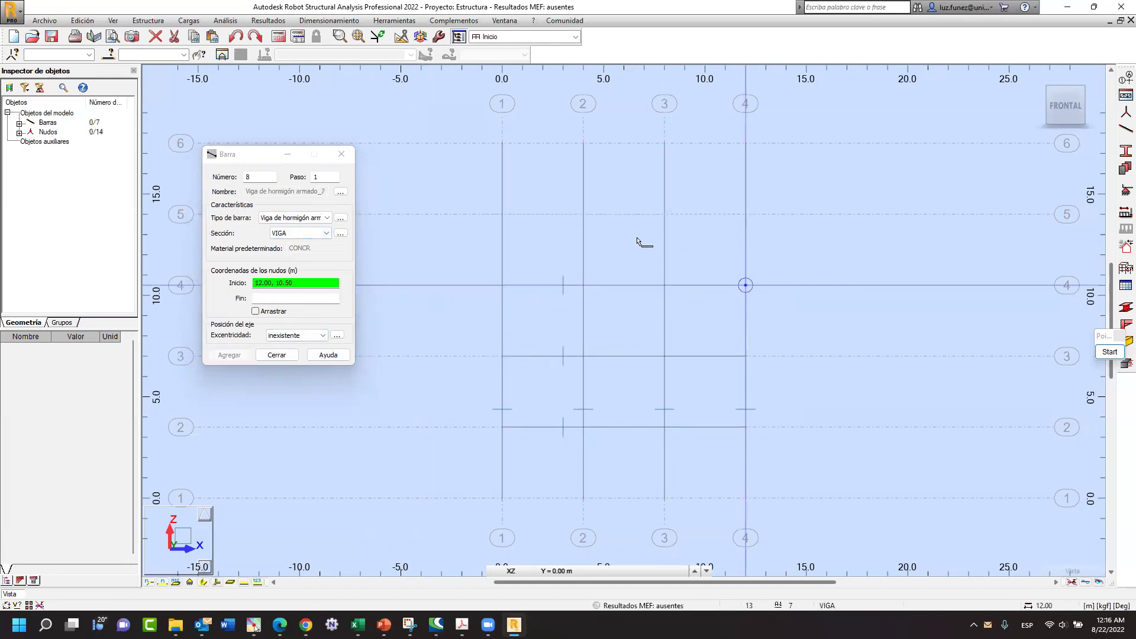
{"action": "left_click", "coordinate": [501, 215]}
{"action": "left_click", "coordinate": [746, 214]}
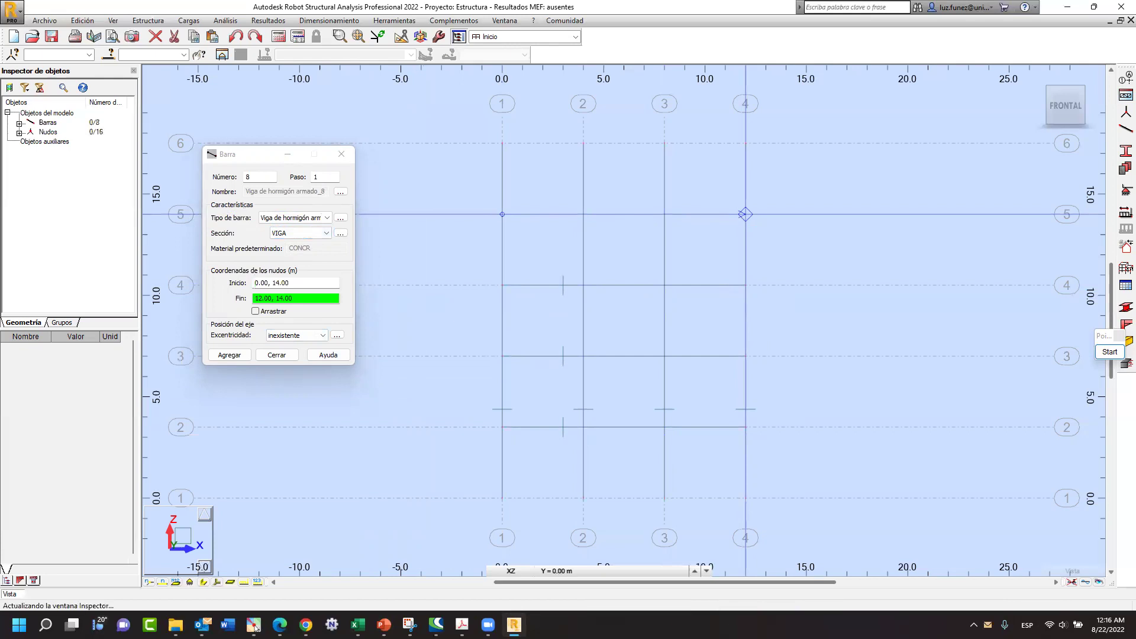
- Draw a VIGA beam on horizontal line 6 from (0.00, 17.50) to (12.00, 17.50) and finish adding bars
{"action": "left_click", "coordinate": [502, 143]}
{"action": "left_click", "coordinate": [745, 143]}
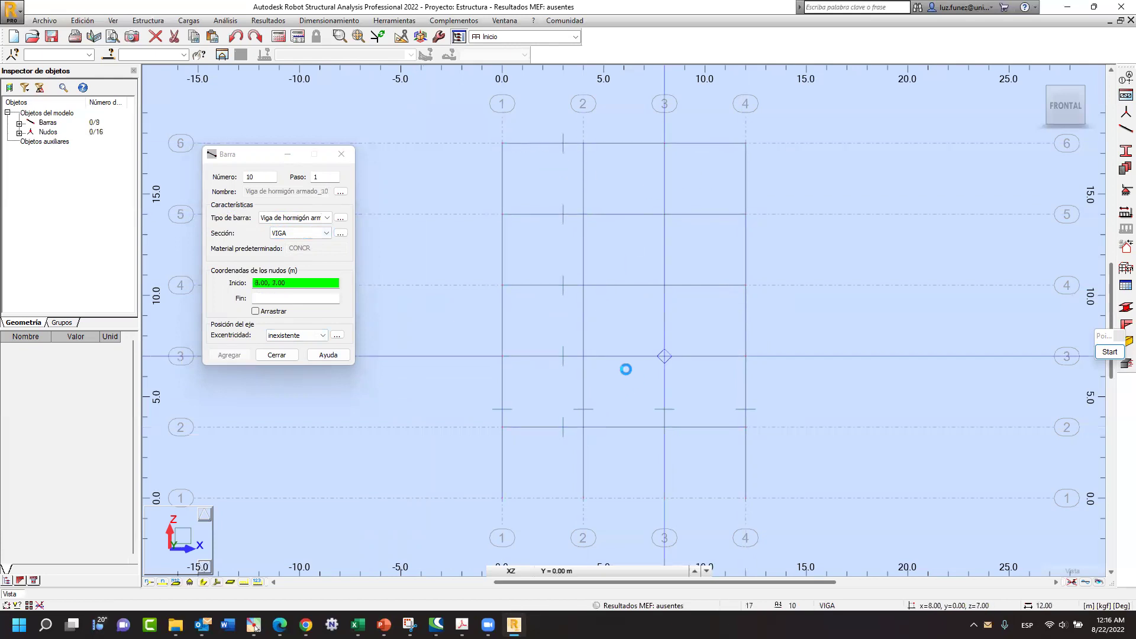
{"action": "left_click", "coordinate": [279, 356]}
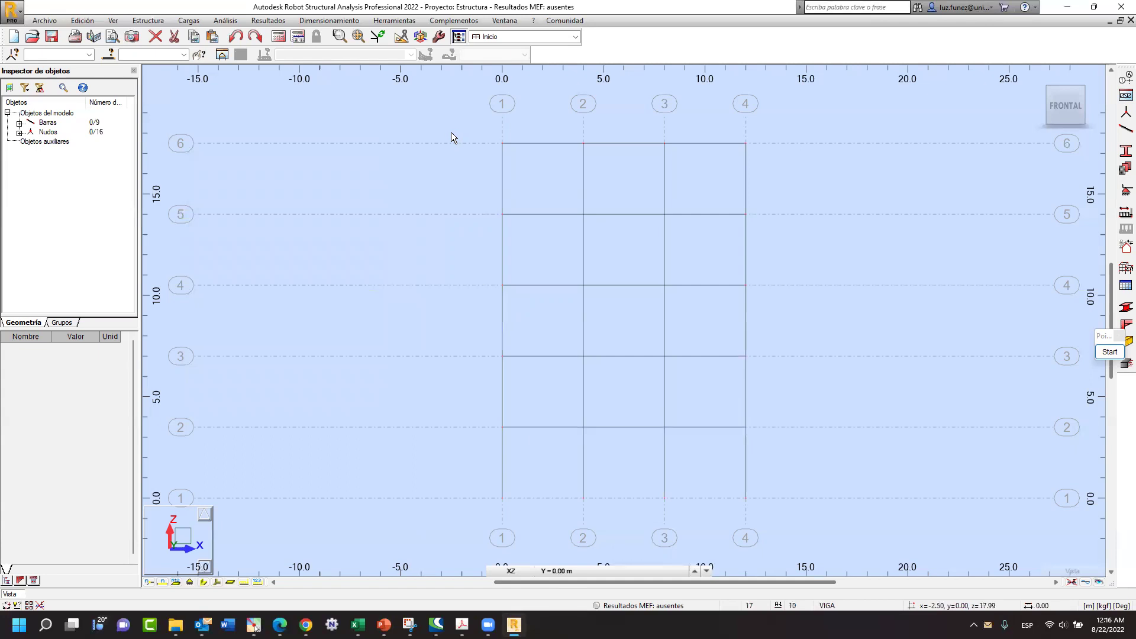
- Select all bars and nodes of the frame and divide the bars where they cross with the Intersección command
{"action": "left_click", "coordinate": [584, 368]}
{"action": "left_click", "coordinate": [605, 358]}
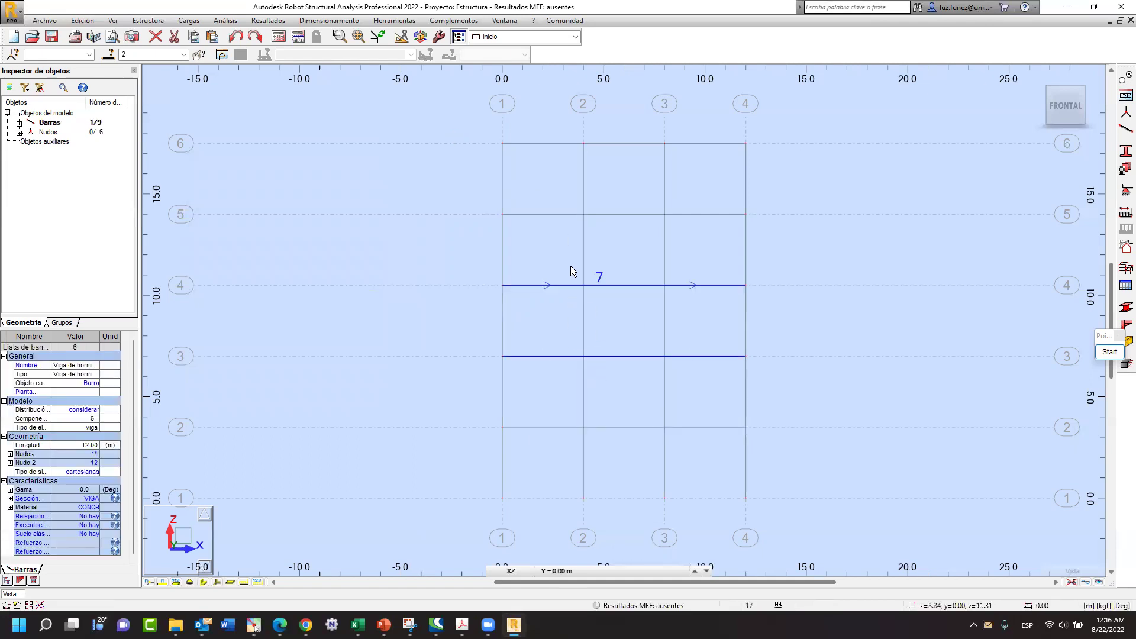
{"action": "left_click", "coordinate": [573, 286]}
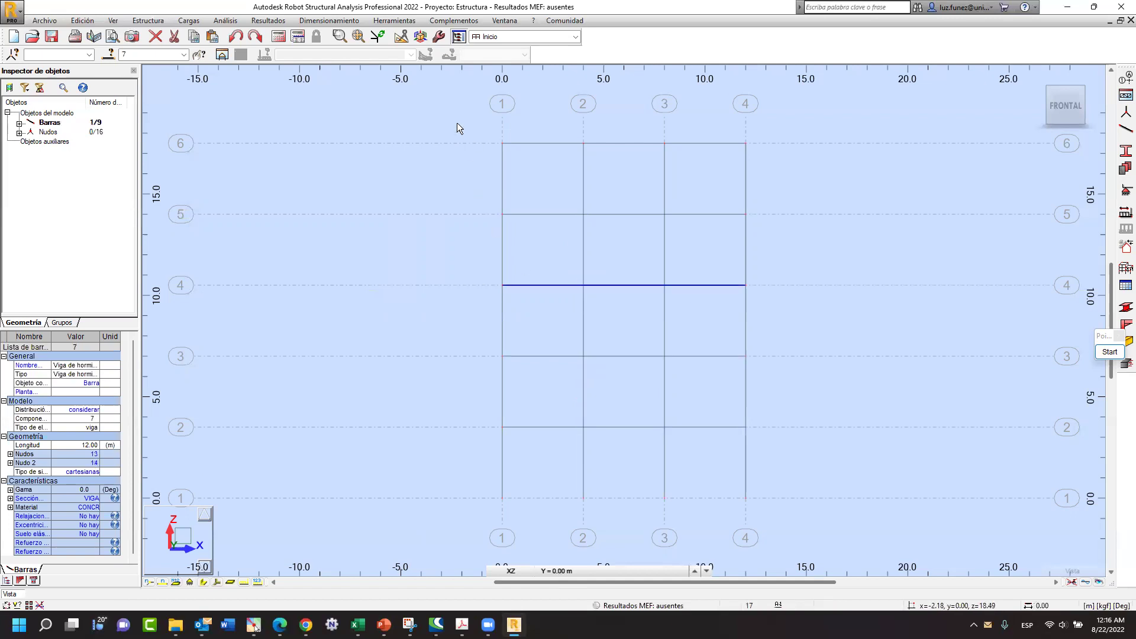
{"action": "left_click_drag", "start_coordinate": [457, 123], "coordinate": [797, 527]}
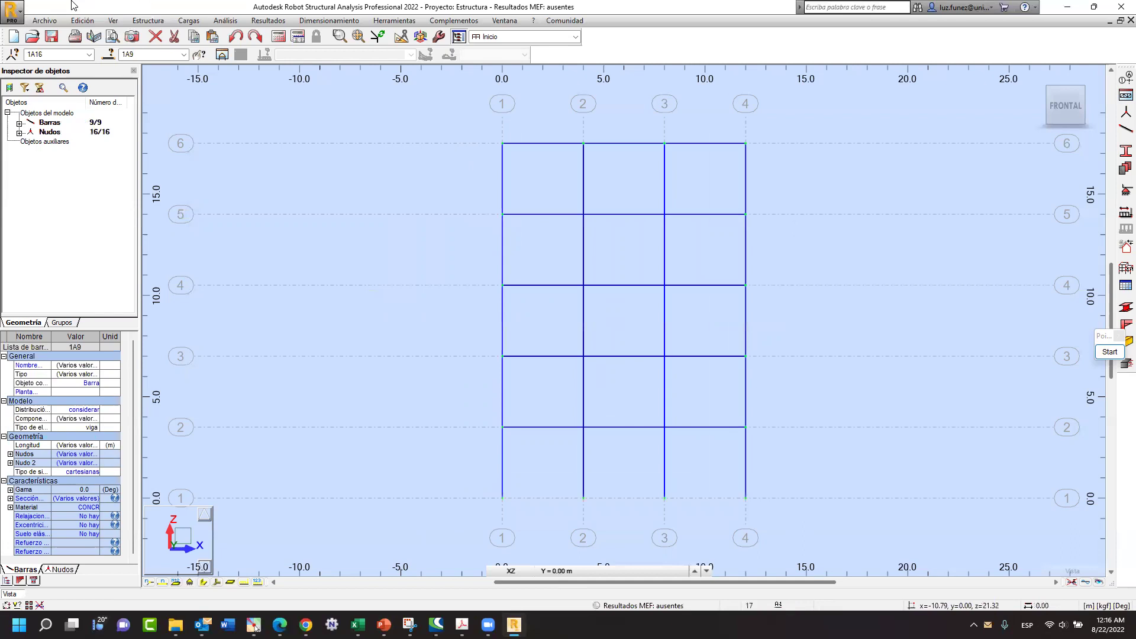
{"action": "left_click", "coordinate": [82, 20]}
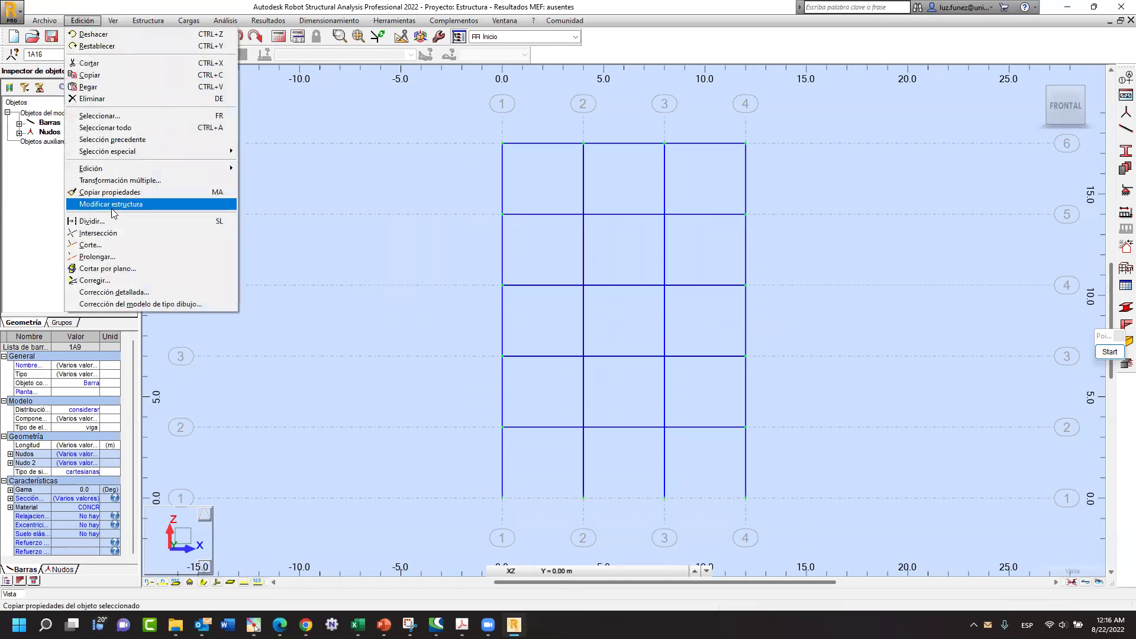
{"action": "left_click", "coordinate": [104, 233]}
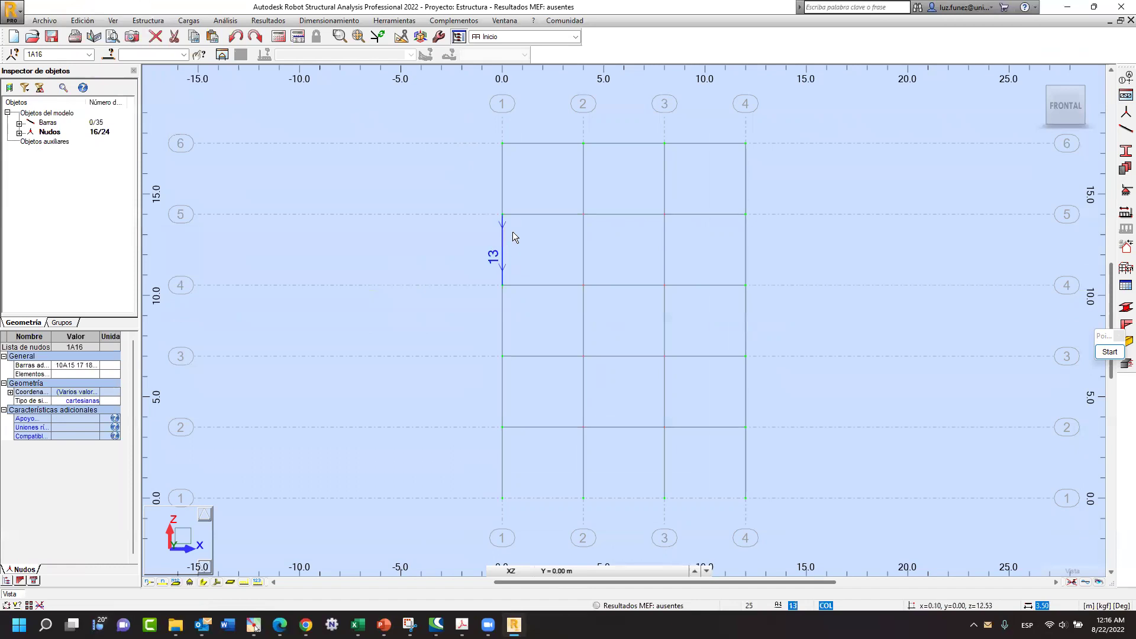
- Pick individual beam and column segments to check the division, and display the section shapes of the bars
{"action": "left_click", "coordinate": [533, 215]}
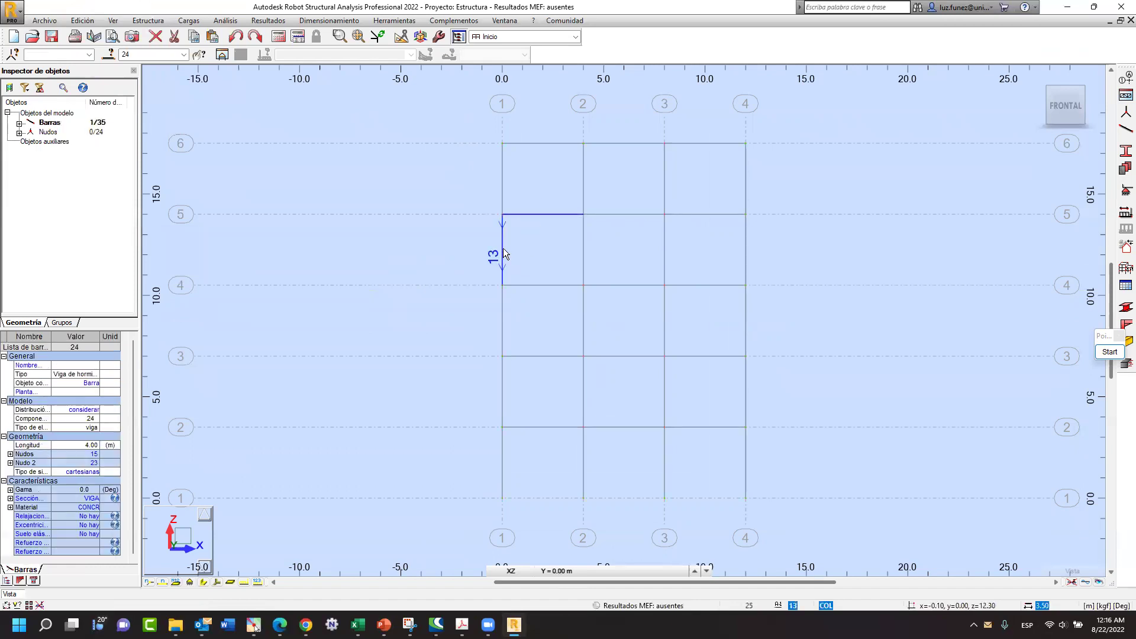
{"action": "left_click", "coordinate": [582, 248]}
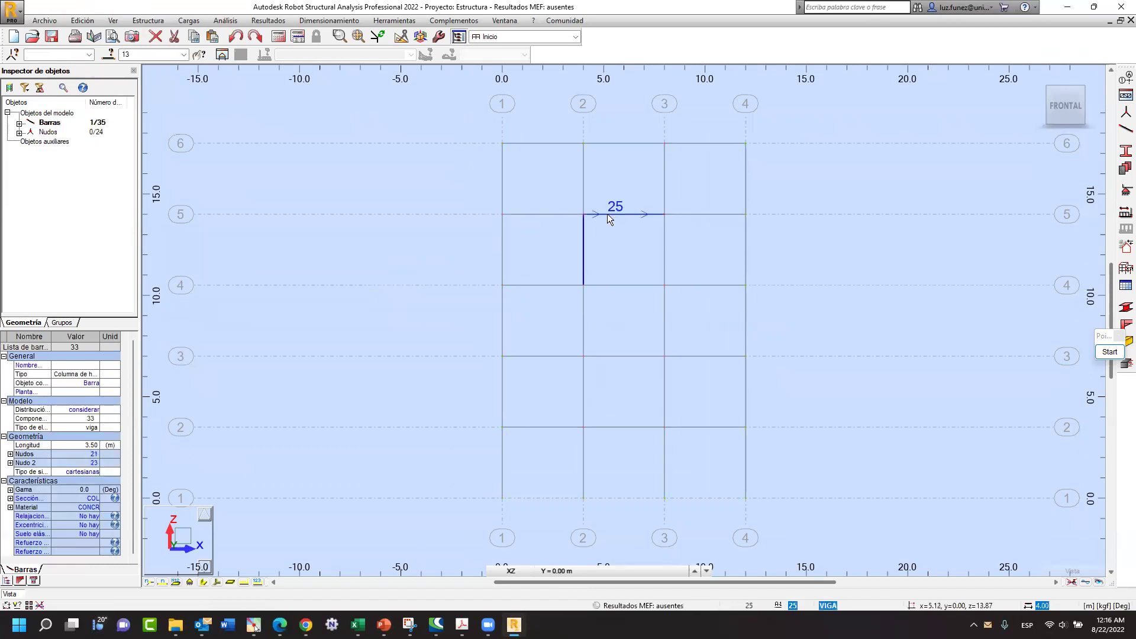
{"action": "left_click", "coordinate": [567, 214]}
{"action": "left_click", "coordinate": [603, 144]}
{"action": "left_click", "coordinate": [566, 143]}
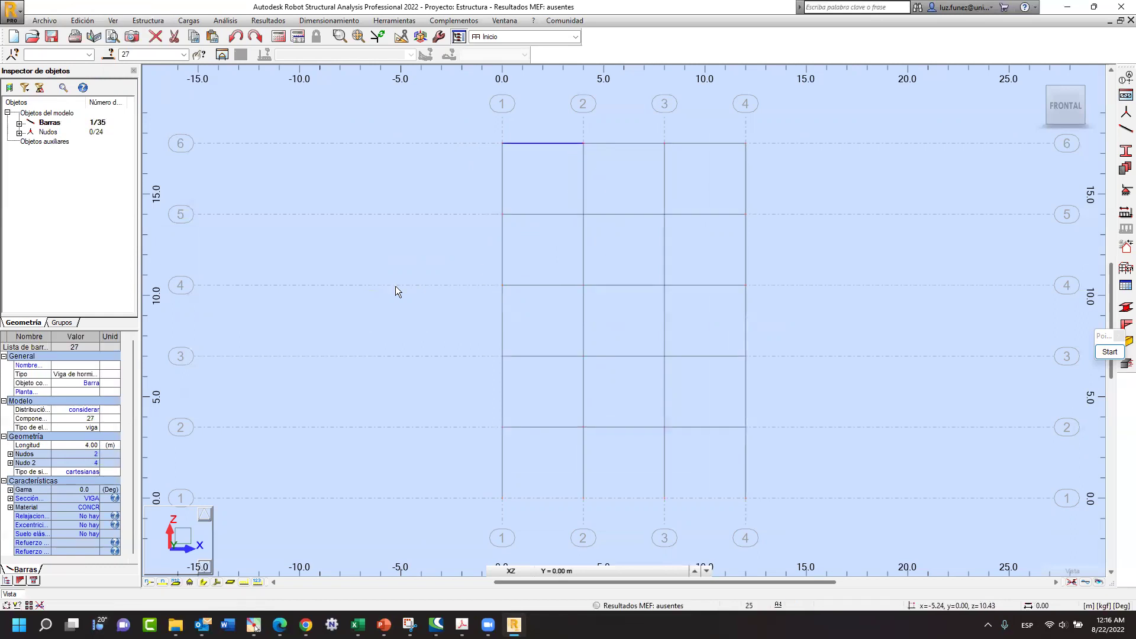
{"action": "left_click", "coordinate": [204, 583]}
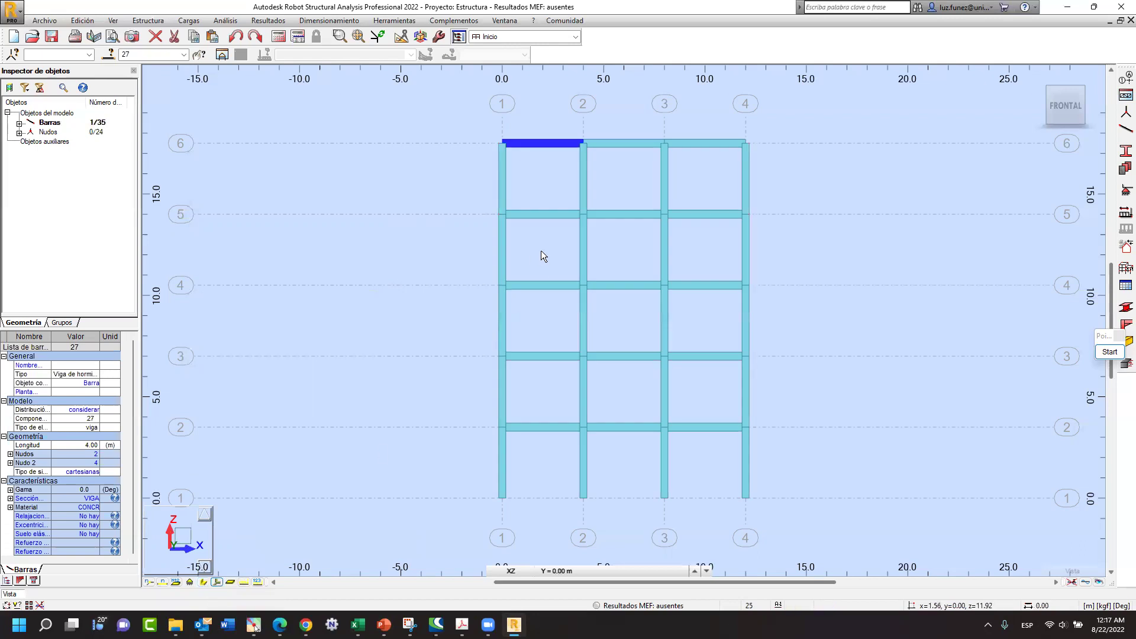
{"action": "left_click", "coordinate": [541, 272]}
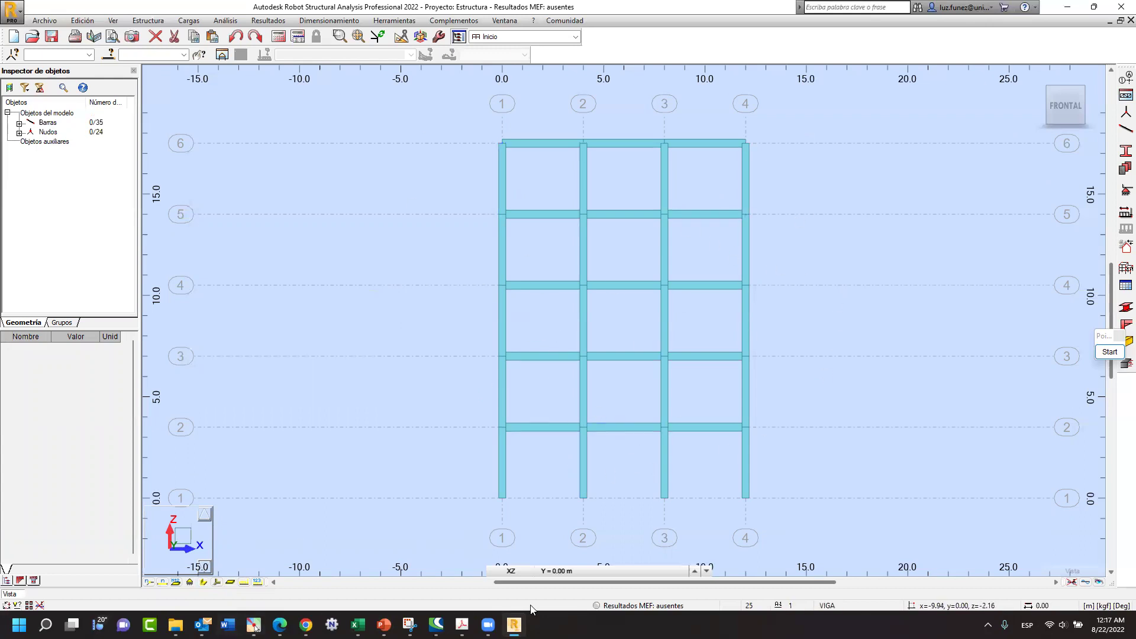
- Consult the CREAR LOS APOYOS slide in PowerPoint, and assign Fixed supports to the base nodes of the four columns in Robot
{"action": "left_click", "coordinate": [384, 625]}
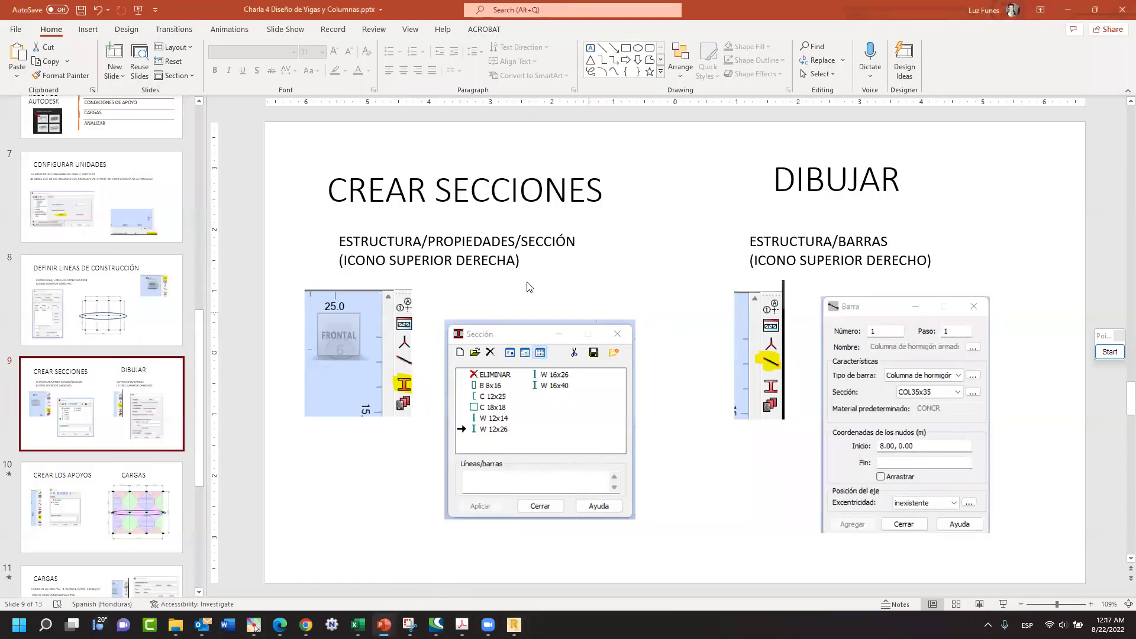
{"action": "left_click", "coordinate": [117, 525]}
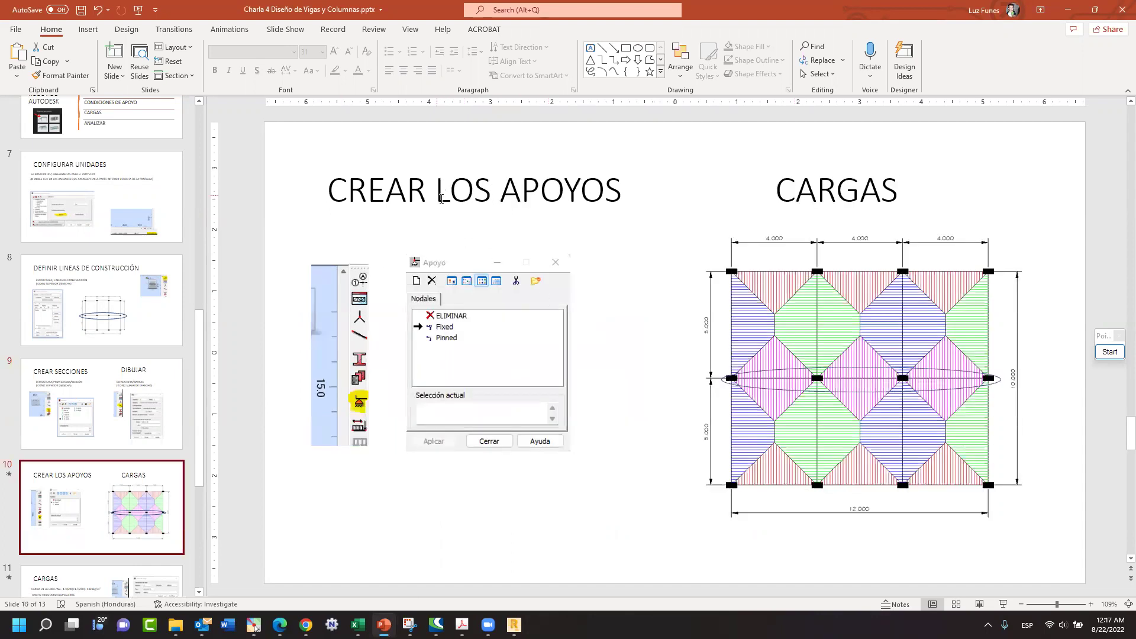
{"action": "left_click", "coordinate": [1078, 10]}
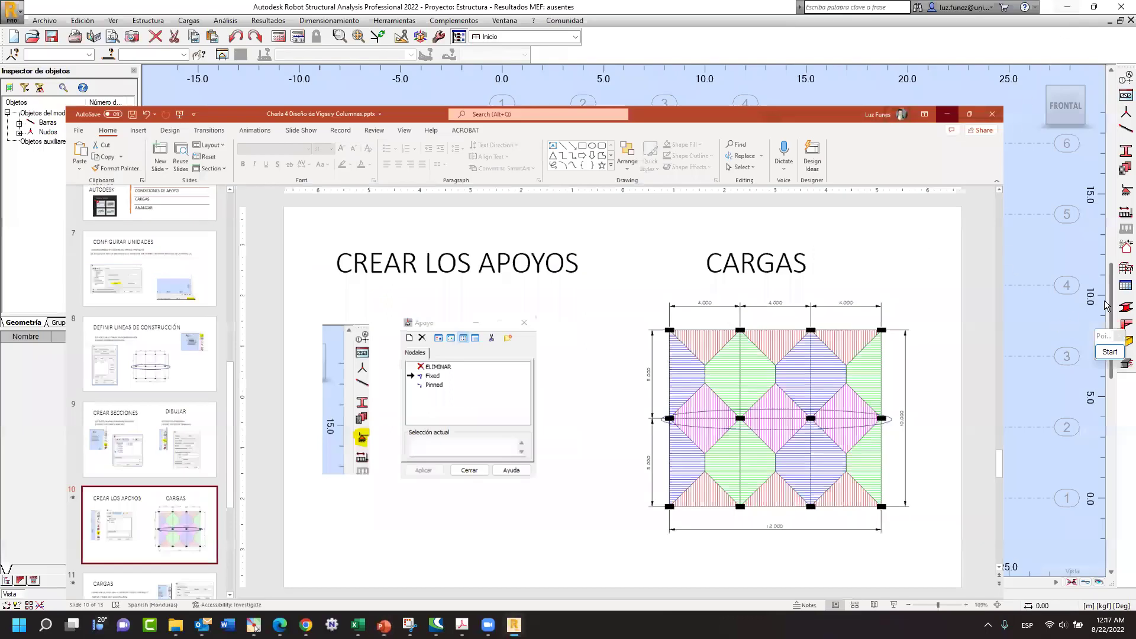
{"action": "left_click", "coordinate": [1121, 194]}
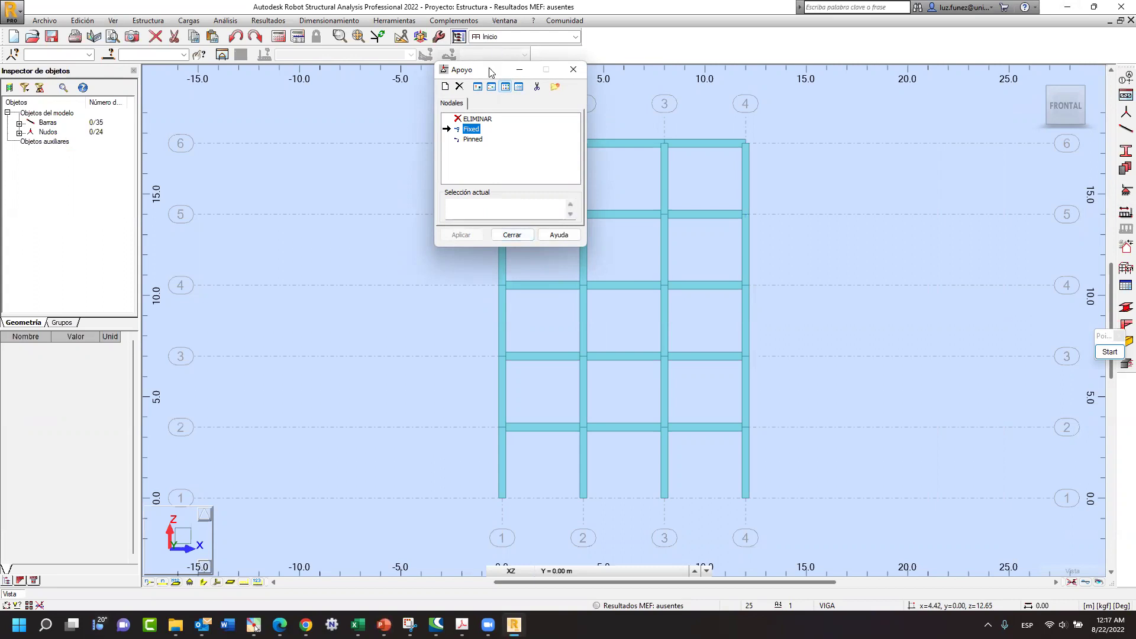
{"action": "left_click_drag", "start_coordinate": [489, 77], "coordinate": [916, 105]}
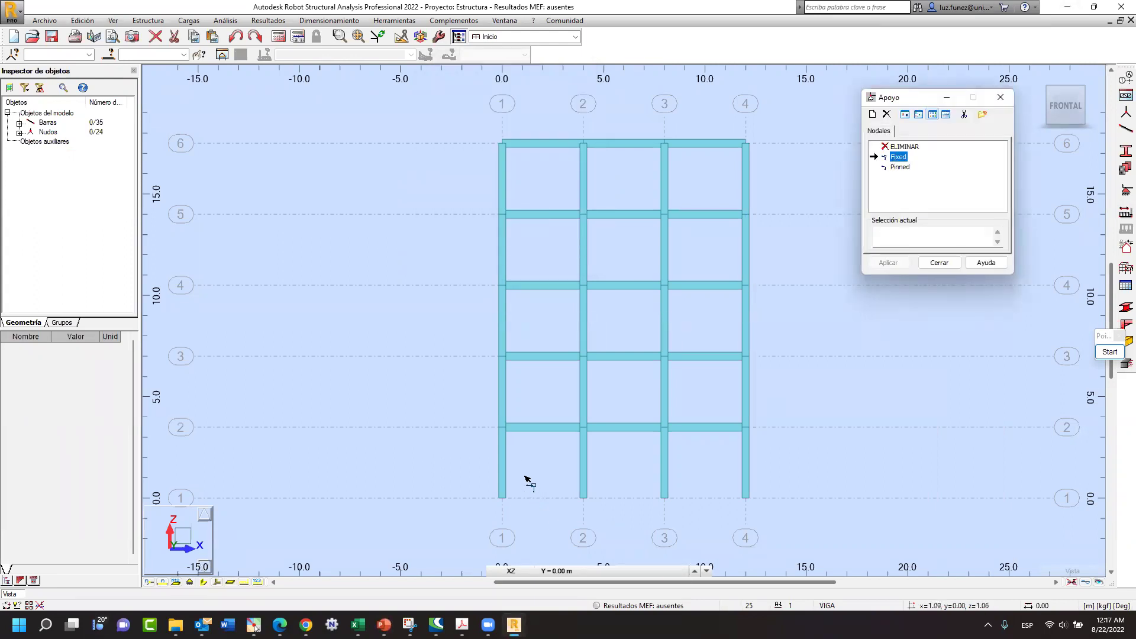
{"action": "left_click", "coordinate": [502, 499]}
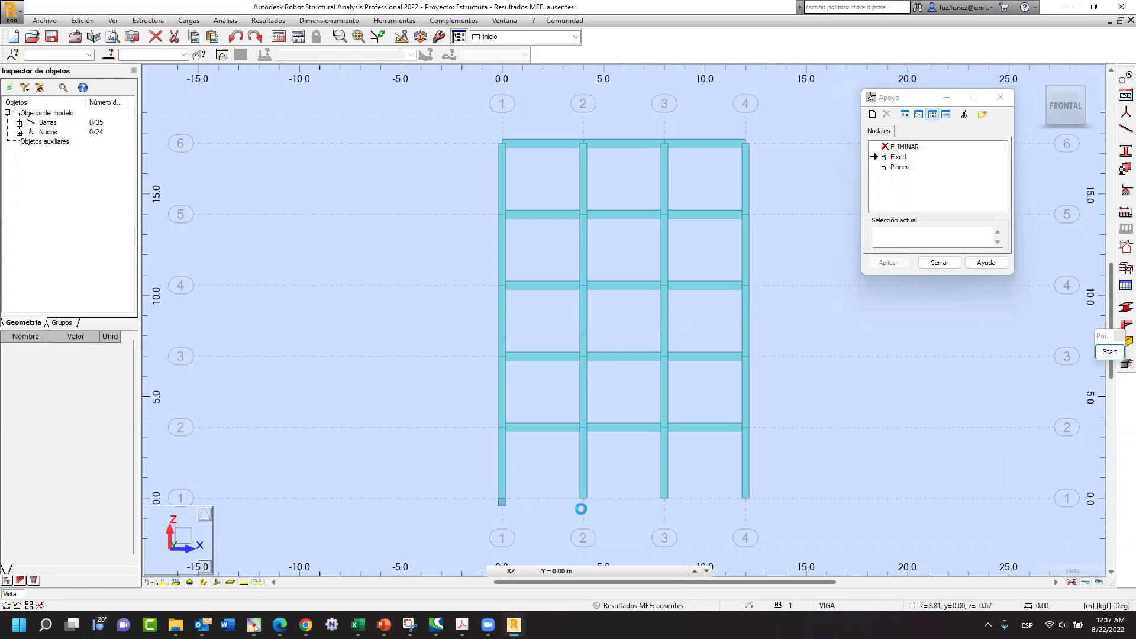
{"action": "left_click", "coordinate": [583, 498]}
{"action": "left_click", "coordinate": [664, 498]}
{"action": "left_click", "coordinate": [746, 500]}
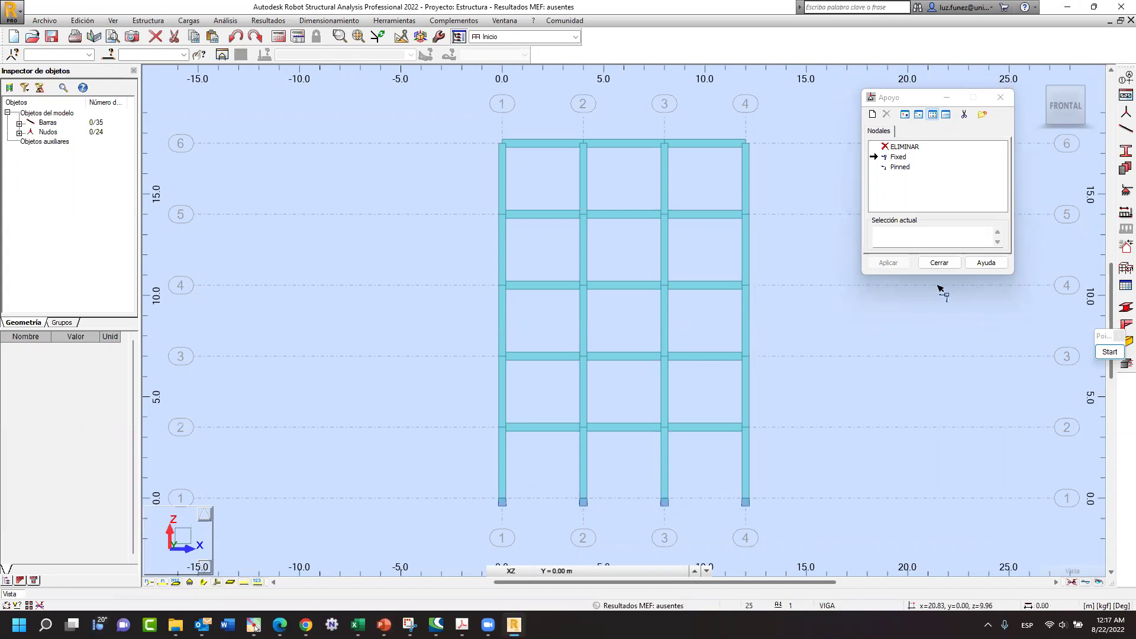
{"action": "left_click", "coordinate": [947, 263]}
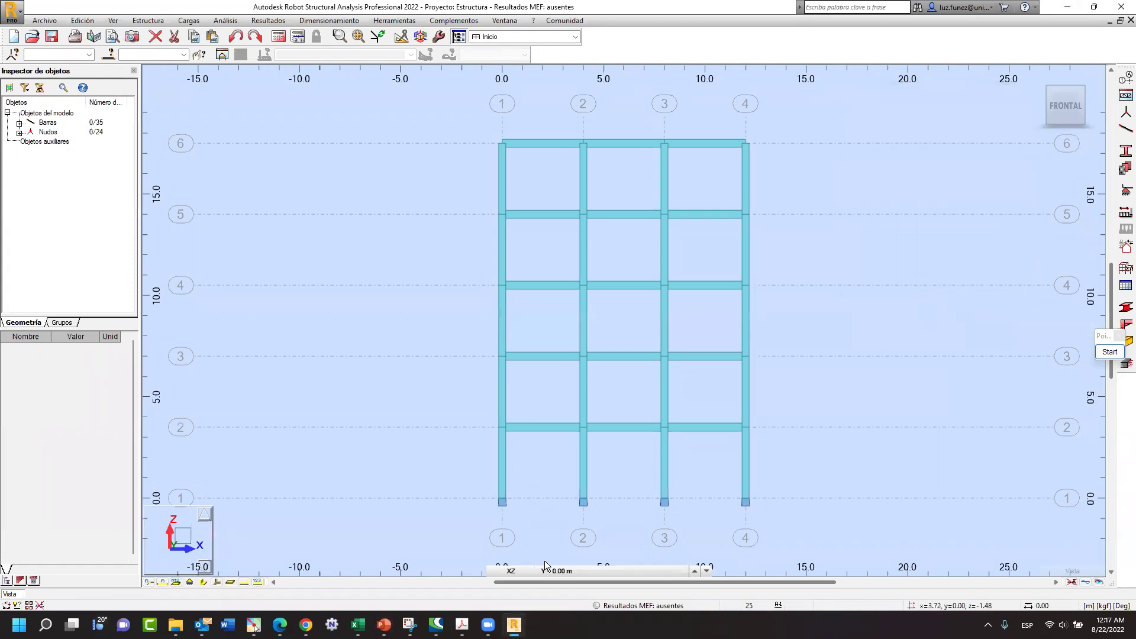
- Create load case 1 of type permanente with the name TODAS
{"action": "left_click", "coordinate": [1125, 213]}
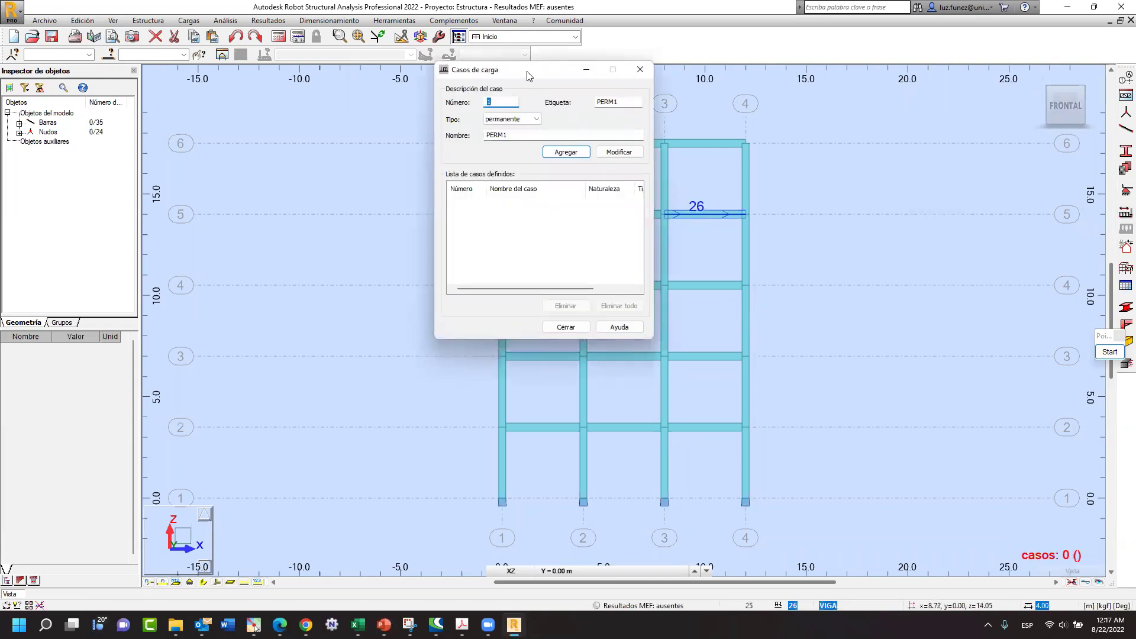
{"action": "left_click_drag", "start_coordinate": [531, 76], "coordinate": [905, 150]}
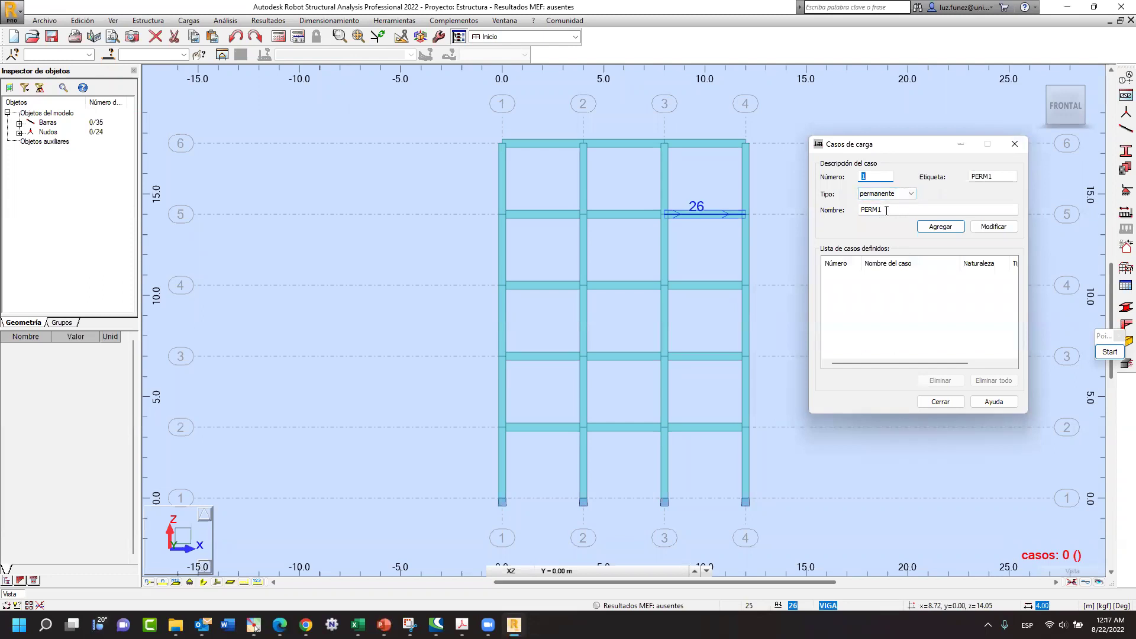
{"action": "left_click_drag", "start_coordinate": [887, 210], "coordinate": [847, 208]}
{"action": "type", "text": "TODAS"}
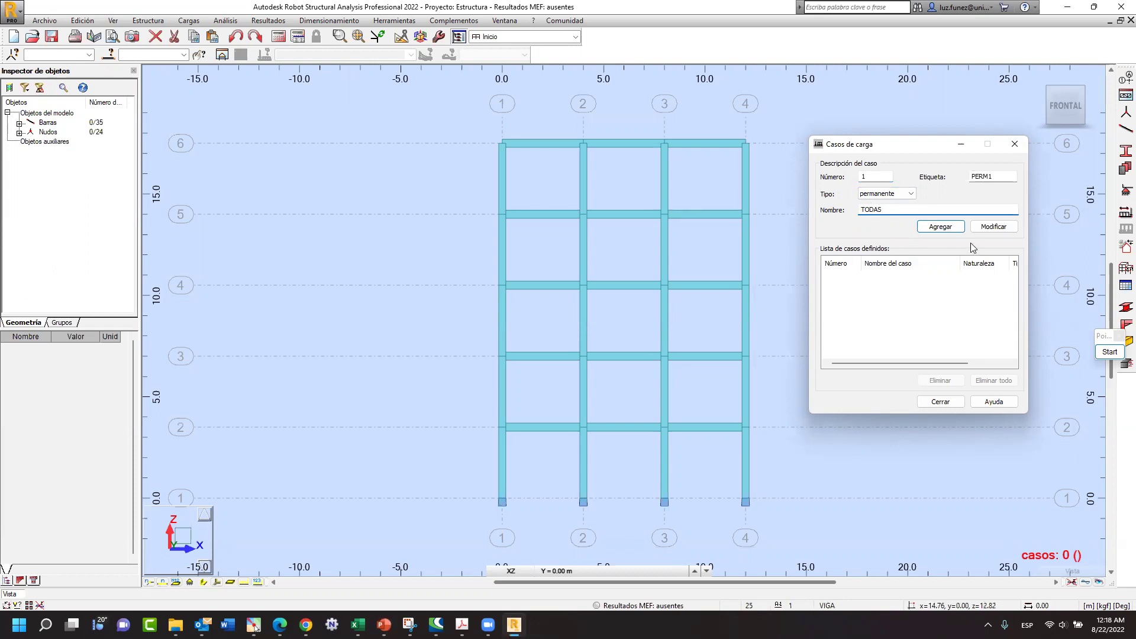
{"action": "left_click", "coordinate": [946, 226]}
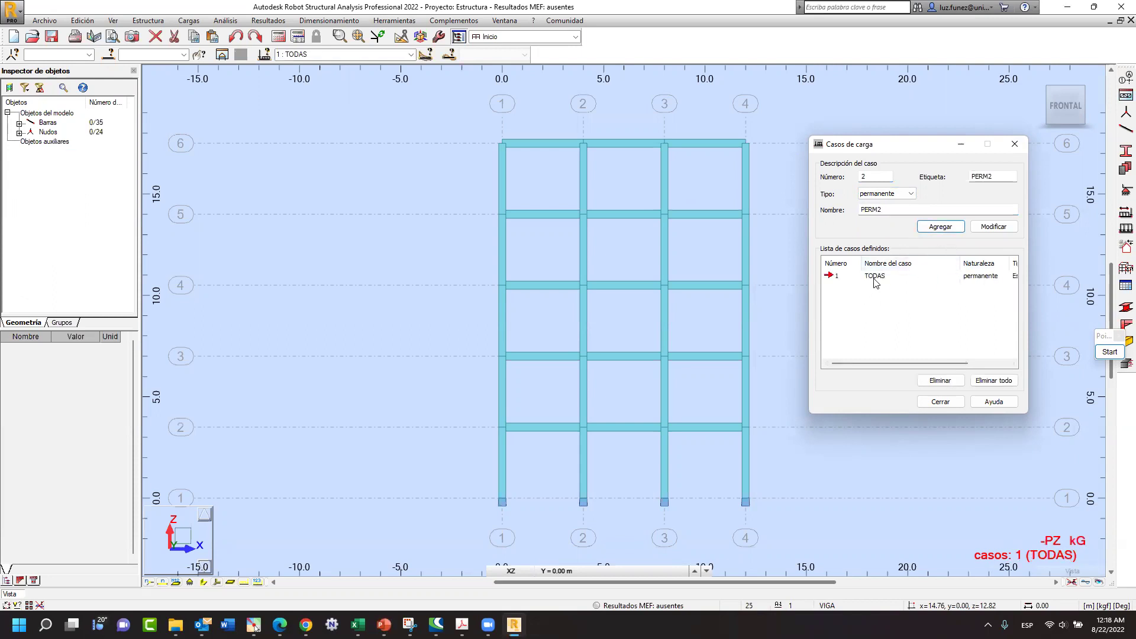
{"action": "left_click", "coordinate": [941, 402]}
- Open the load definition for case 1 : TODAS and place its dialog clear of the frame
{"action": "left_click", "coordinate": [1120, 236]}
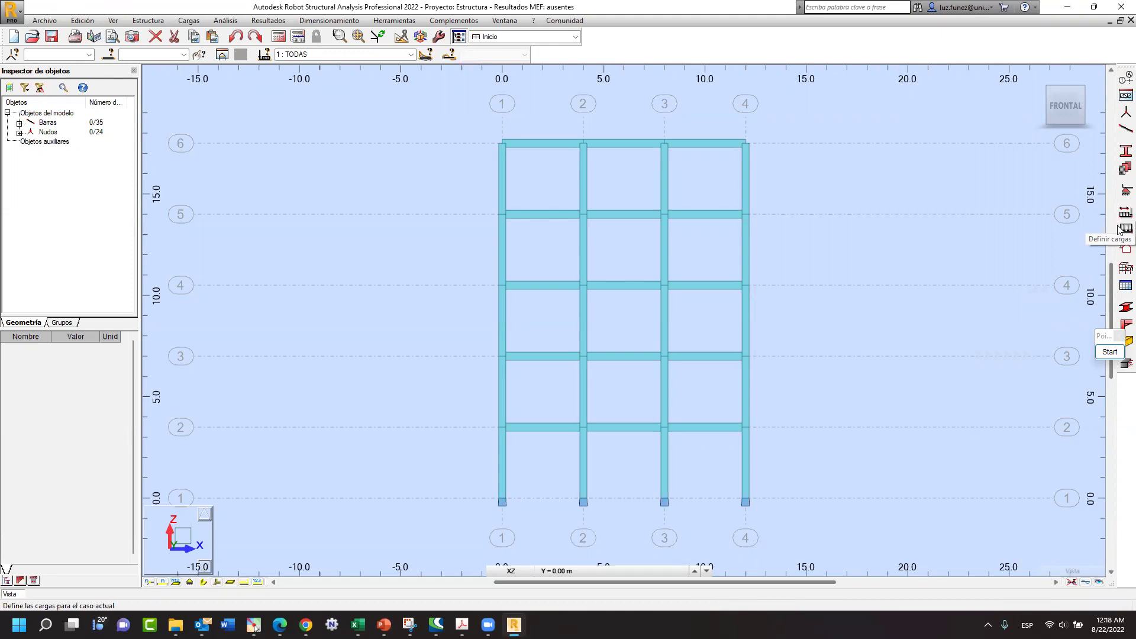
{"action": "left_click", "coordinate": [1125, 229]}
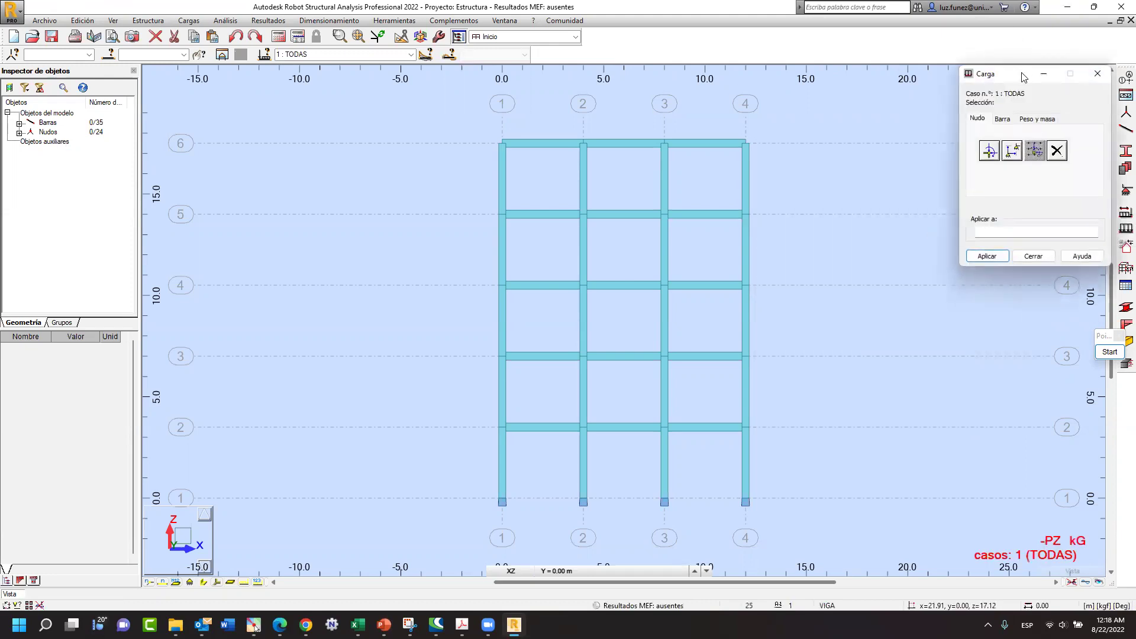
{"action": "left_click_drag", "start_coordinate": [1019, 79], "coordinate": [937, 125]}
- Switch to PowerPoint and mark the middle beam line of the CARGAS floor plan with red freehand strokes
{"action": "mouse_move", "coordinate": [384, 624]}
{"action": "left_click", "coordinate": [381, 587]}
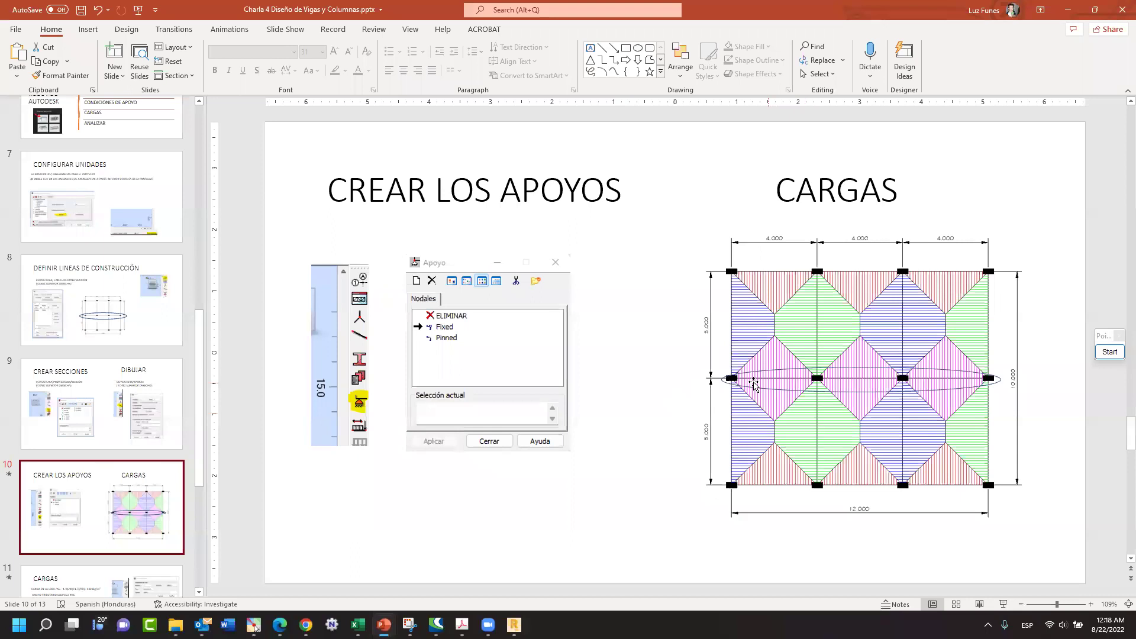
{"action": "left_click", "coordinate": [1118, 354]}
{"action": "left_click_drag", "start_coordinate": [731, 385], "coordinate": [999, 385]}
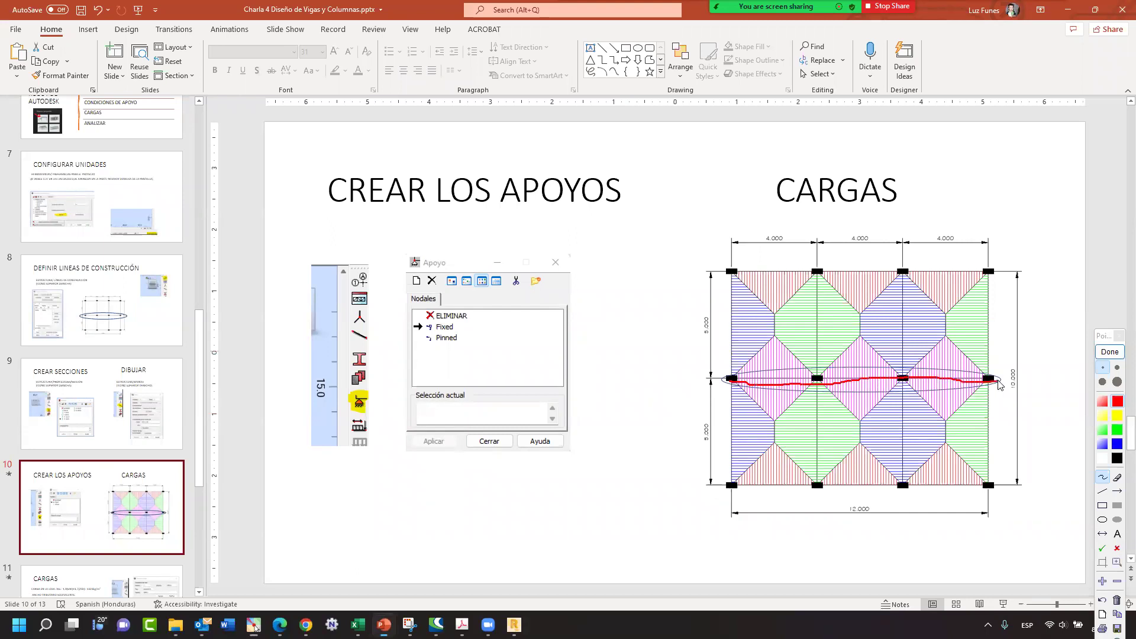
{"action": "left_click_drag", "start_coordinate": [737, 380], "coordinate": [999, 381]}
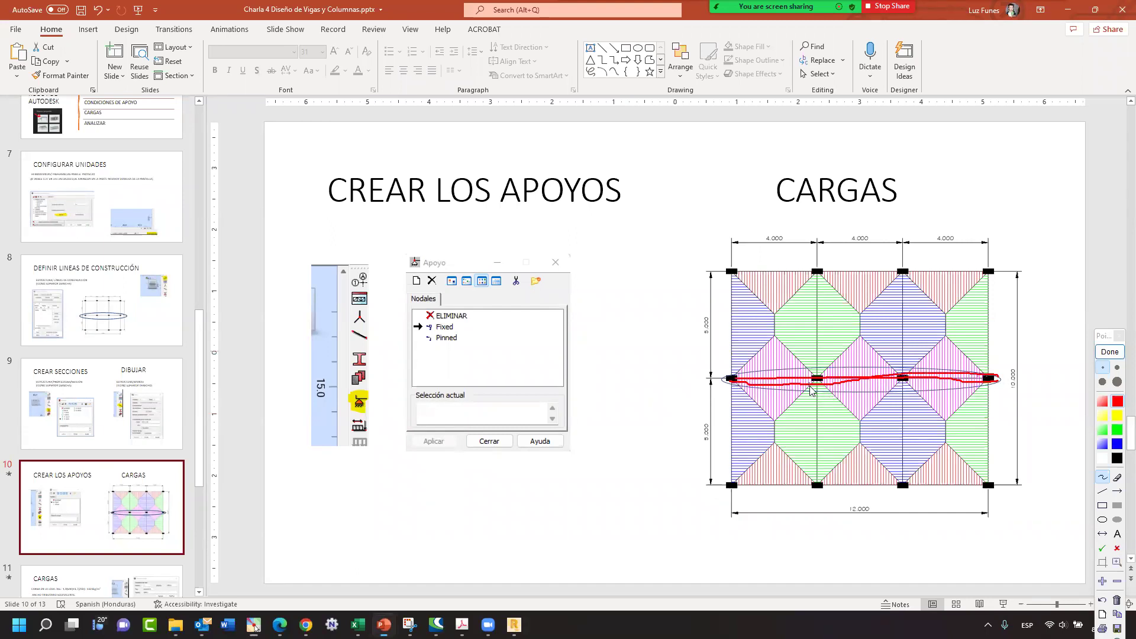
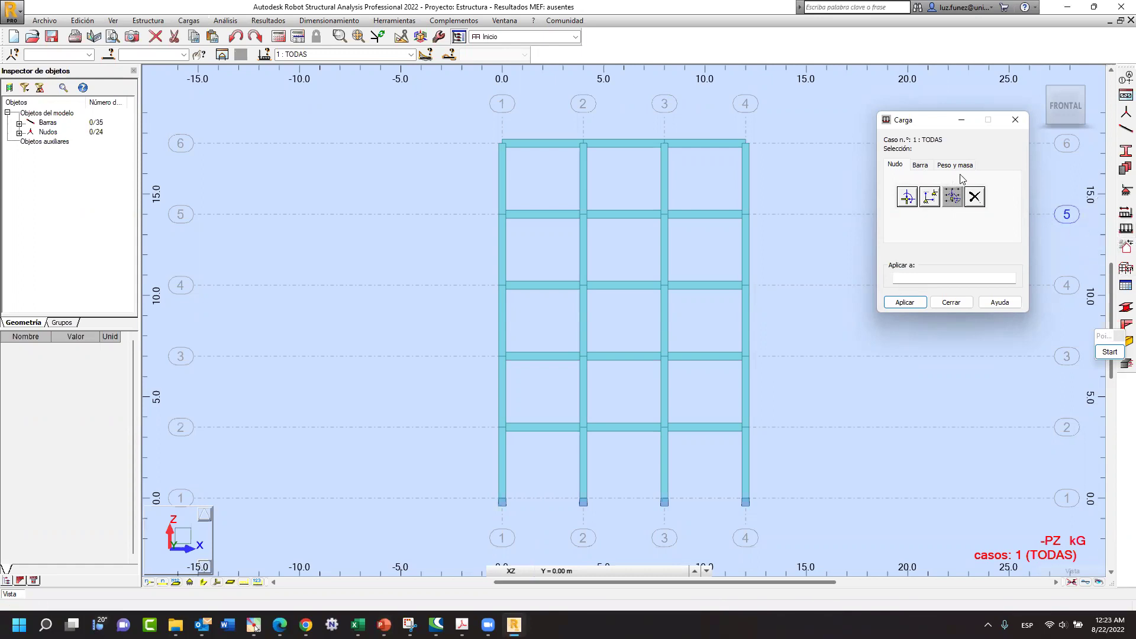
- Define a uniform bar load of Z = -2911 kgf/m in global coordinates, checking the value against the CARGAS slide in PowerPoint
{"action": "left_click", "coordinate": [921, 168]}
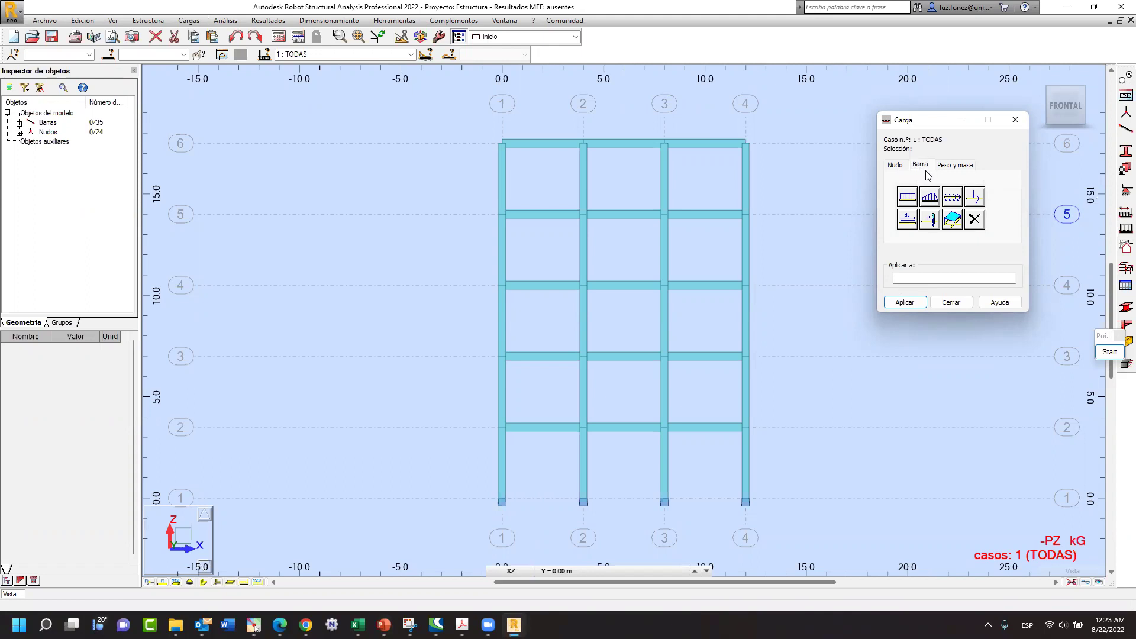
{"action": "left_click", "coordinate": [908, 198]}
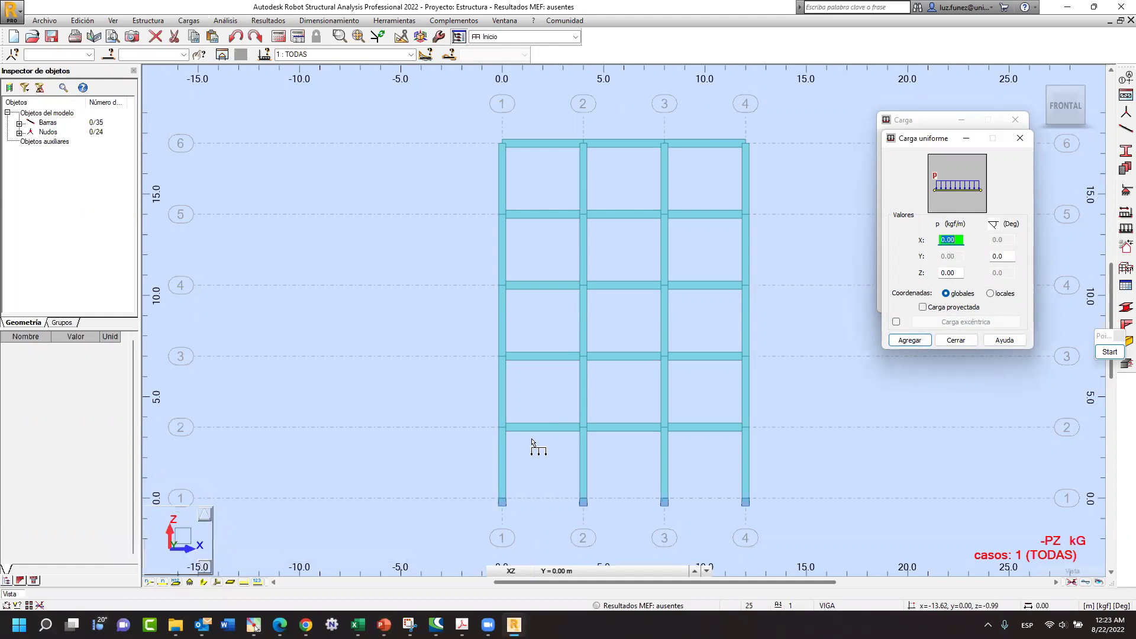
{"action": "left_click", "coordinate": [953, 273]}
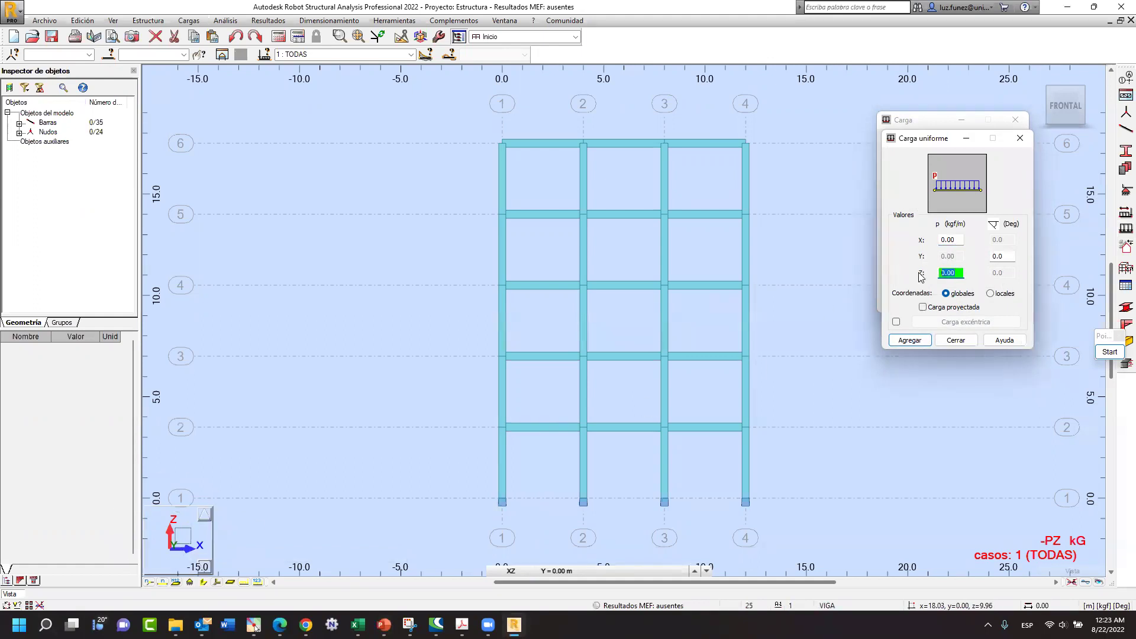
{"action": "type", "text": "-2911"}
{"action": "left_click", "coordinate": [383, 624]}
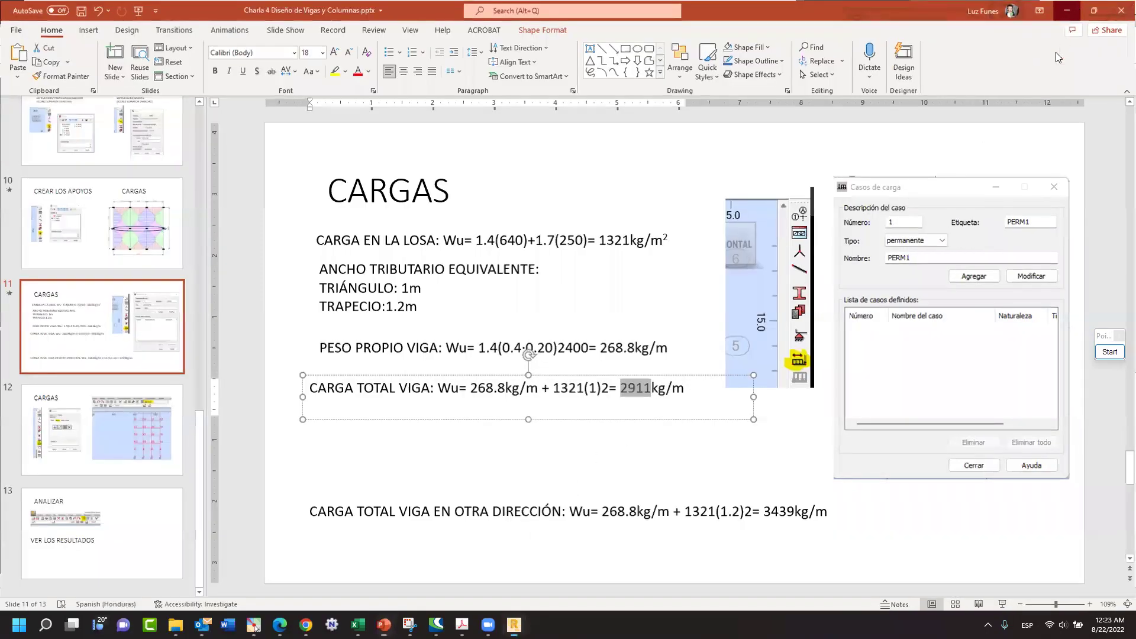
{"action": "left_click", "coordinate": [1078, 9]}
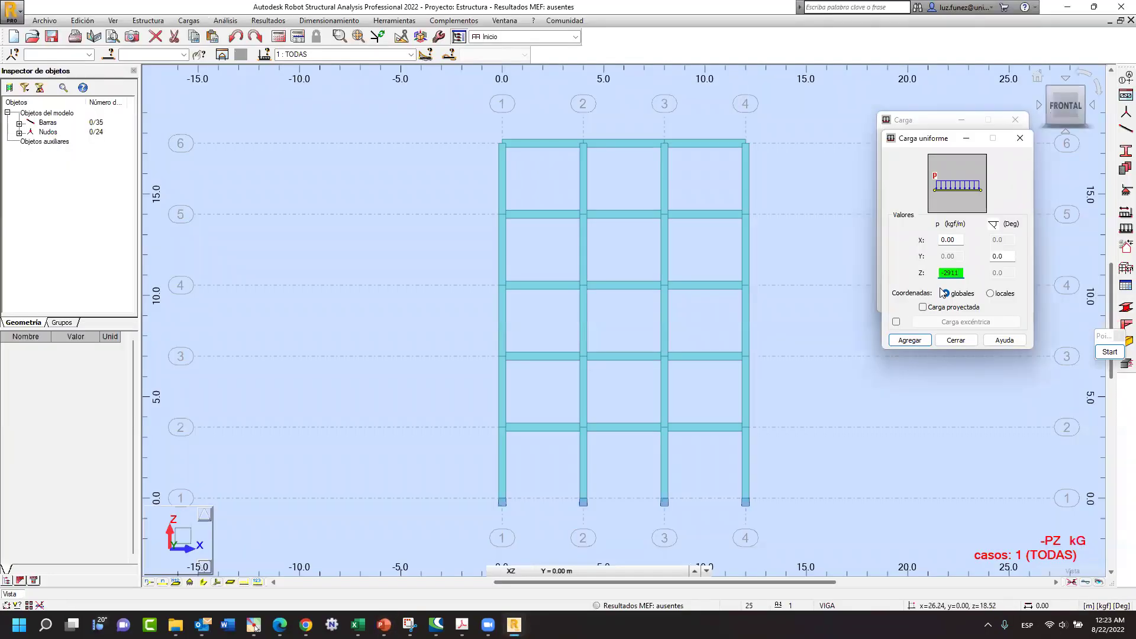
{"action": "left_click", "coordinate": [910, 340]}
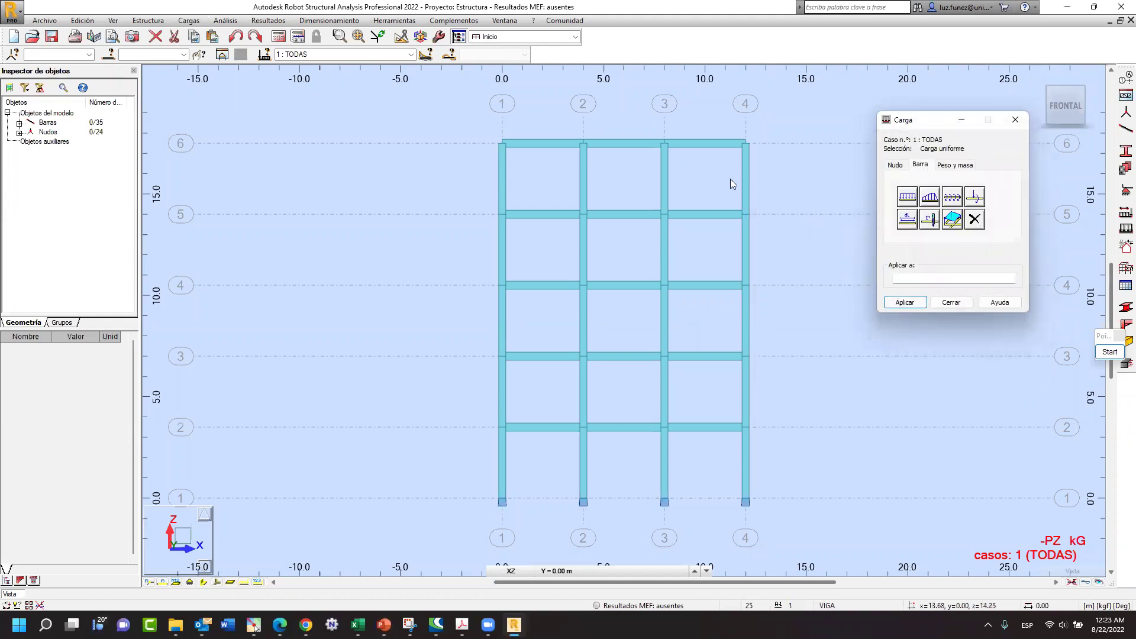
- Apply the uniform load to all three beam spans on each of the five floors of the frame, and close the load definition
{"action": "left_click", "coordinate": [538, 145]}
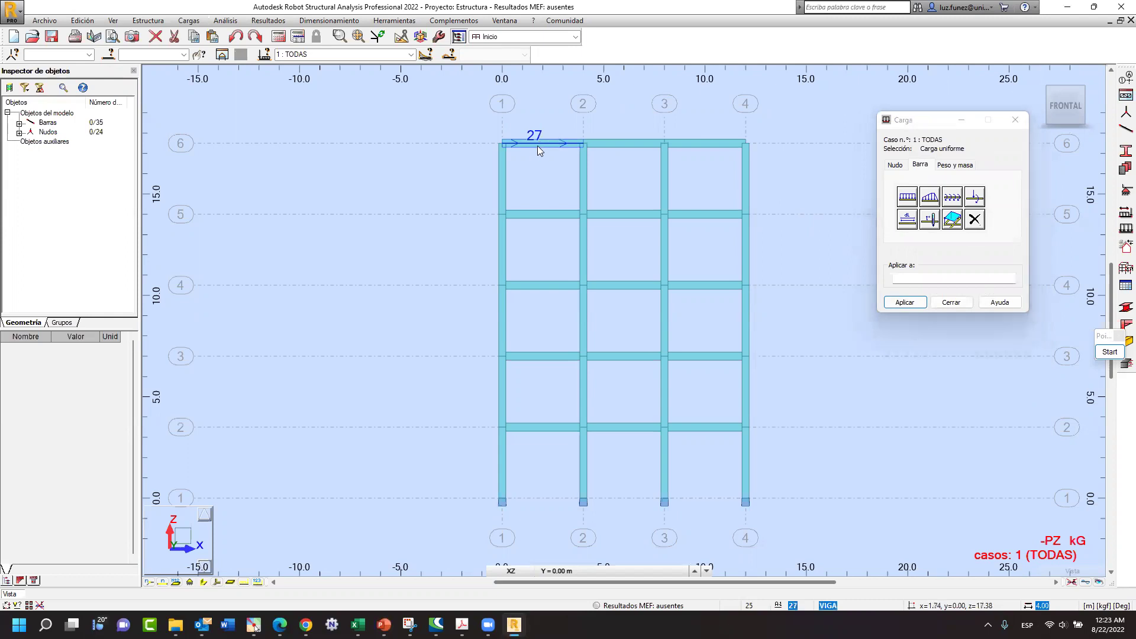
{"action": "left_click", "coordinate": [619, 146]}
{"action": "left_click", "coordinate": [700, 147]}
{"action": "left_click", "coordinate": [555, 214]}
{"action": "left_click", "coordinate": [630, 214]}
{"action": "left_click", "coordinate": [710, 214]}
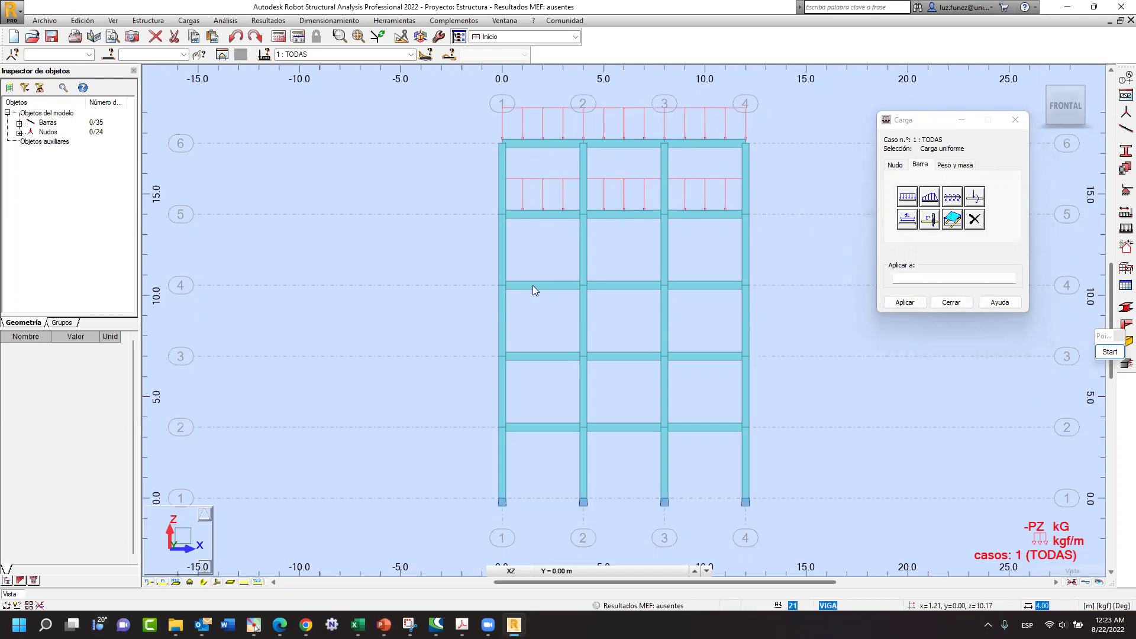
{"action": "left_click", "coordinate": [536, 284]}
{"action": "left_click", "coordinate": [628, 285]}
{"action": "left_click", "coordinate": [698, 285]}
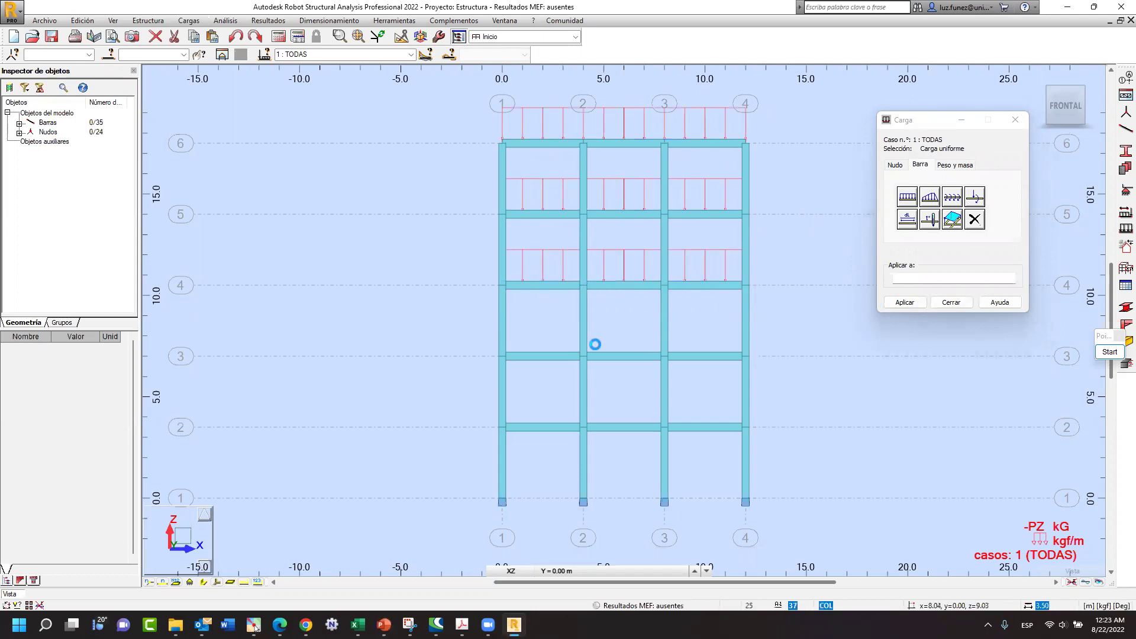
{"action": "left_click", "coordinate": [537, 350]}
{"action": "left_click", "coordinate": [621, 356]}
{"action": "left_click", "coordinate": [700, 357]}
{"action": "left_click", "coordinate": [535, 425]}
{"action": "left_click", "coordinate": [624, 426]}
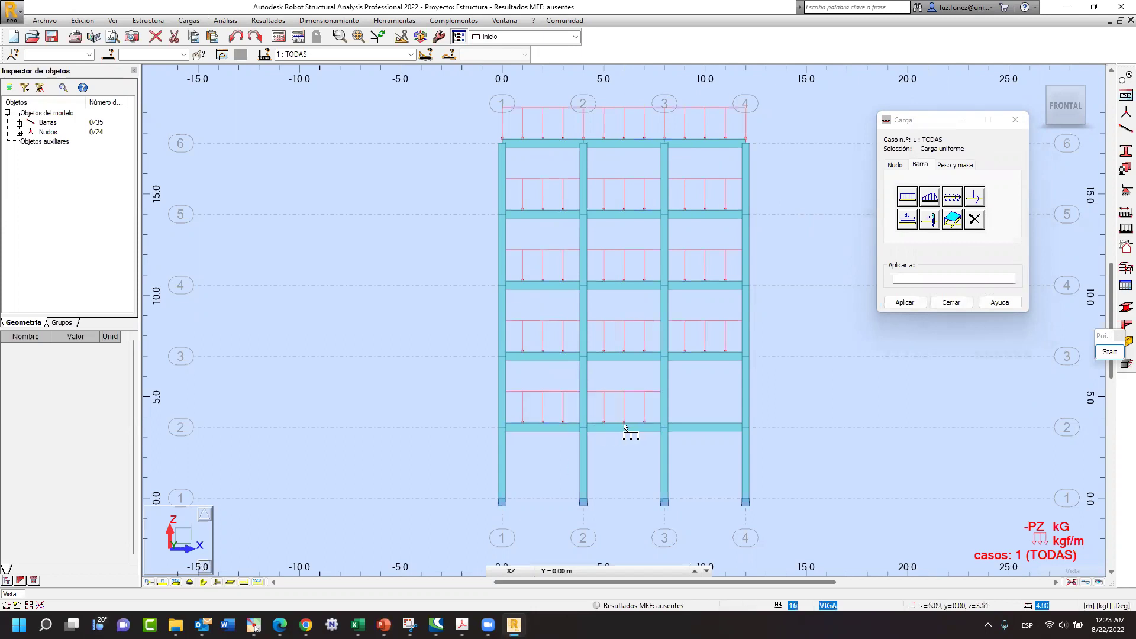
{"action": "left_click", "coordinate": [703, 426]}
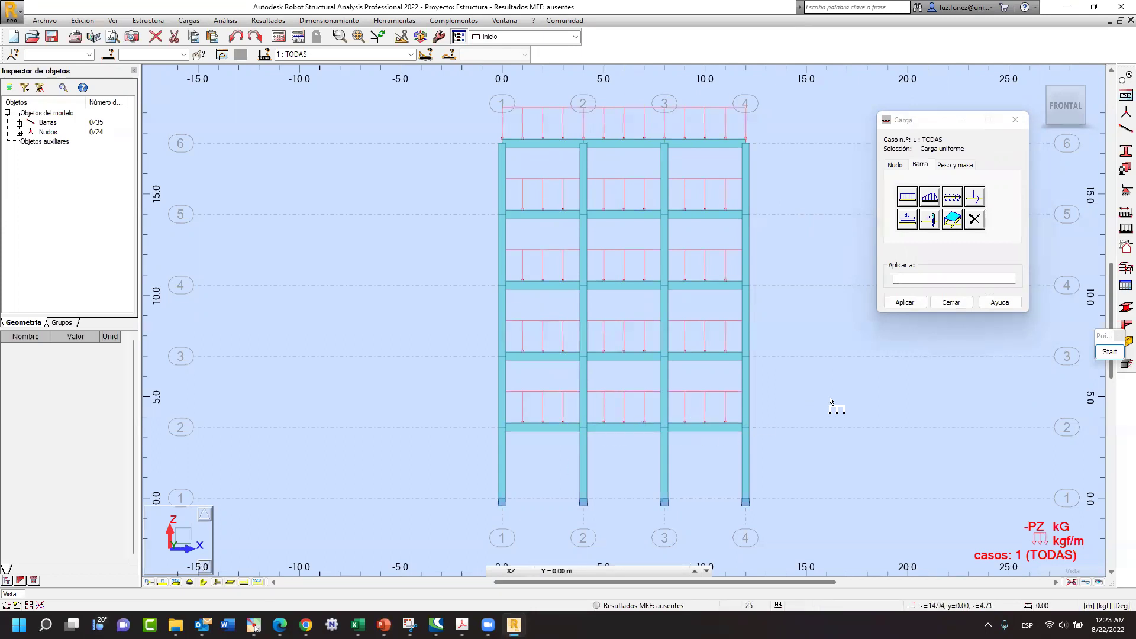
{"action": "left_click", "coordinate": [951, 303]}
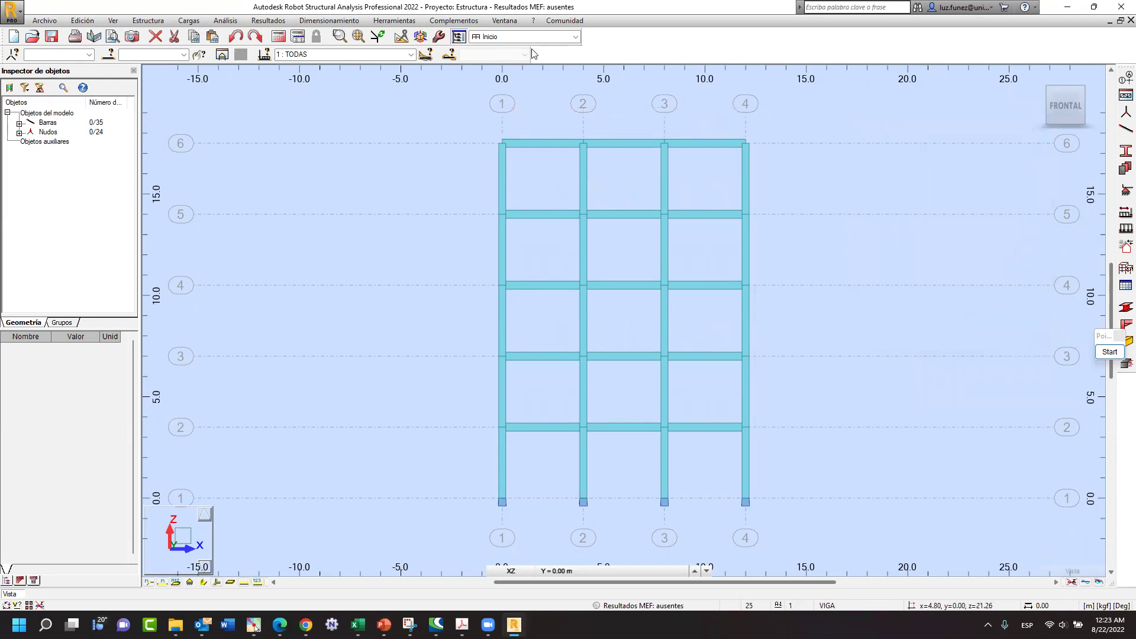
- Switch to the Cargas layout and examine the peso propio and uniform load rows of case TODAS in the loads table
{"action": "left_click", "coordinate": [499, 37]}
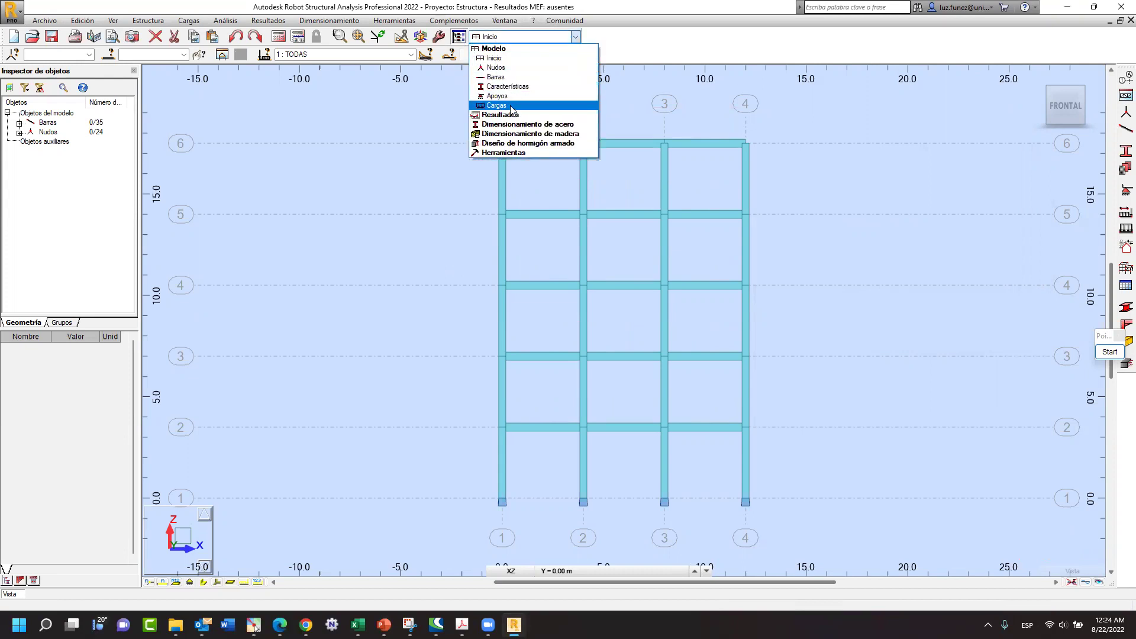
{"action": "left_click", "coordinate": [510, 105]}
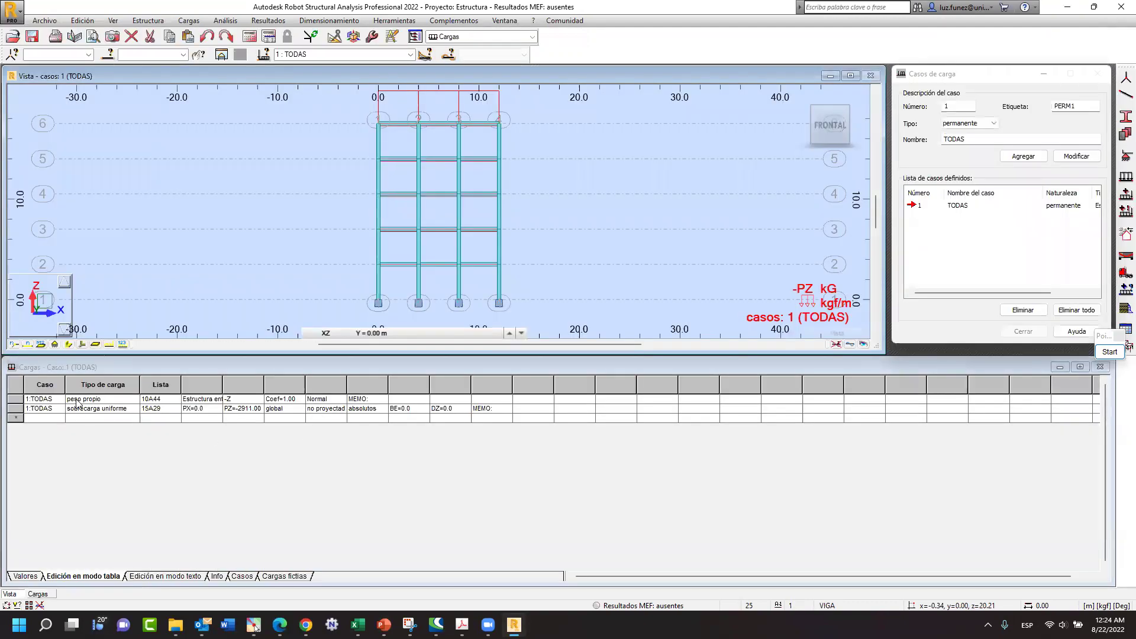
{"action": "left_click", "coordinate": [51, 401]}
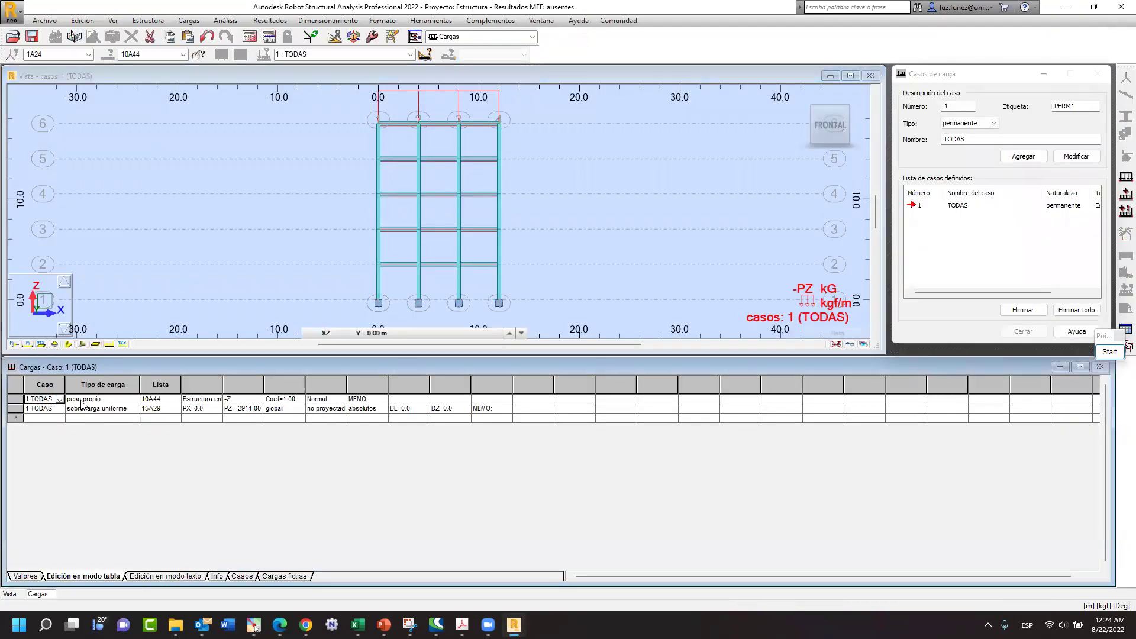
{"action": "left_click", "coordinate": [107, 402]}
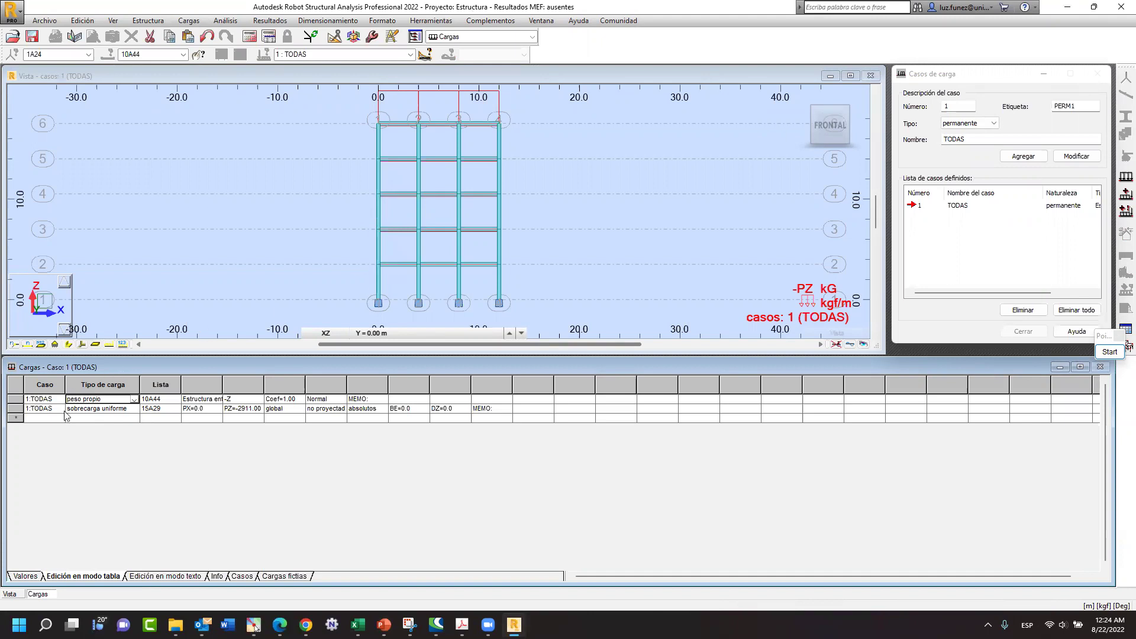
{"action": "left_click", "coordinate": [83, 410]}
{"action": "left_click", "coordinate": [101, 400]}
- On PowerPoint's CARGAS slide, remove the 268.8kg/m + term from the CARGA TOTAL VIGA line and change its result to 2,642kg/m
{"action": "mouse_move", "coordinate": [384, 625]}
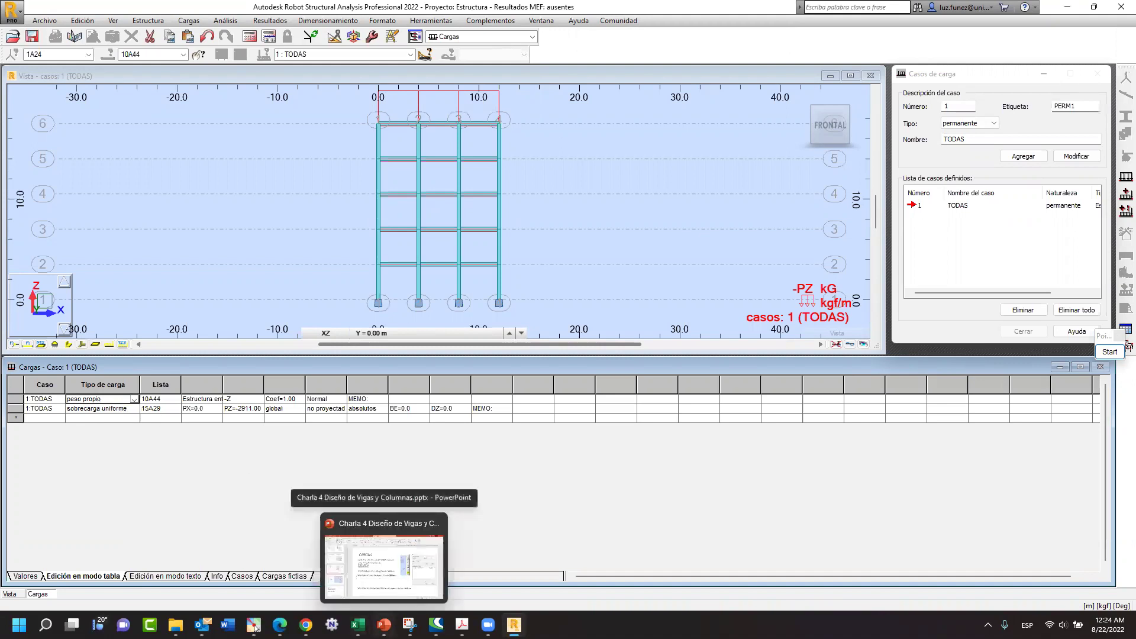
{"action": "left_click", "coordinate": [384, 559]}
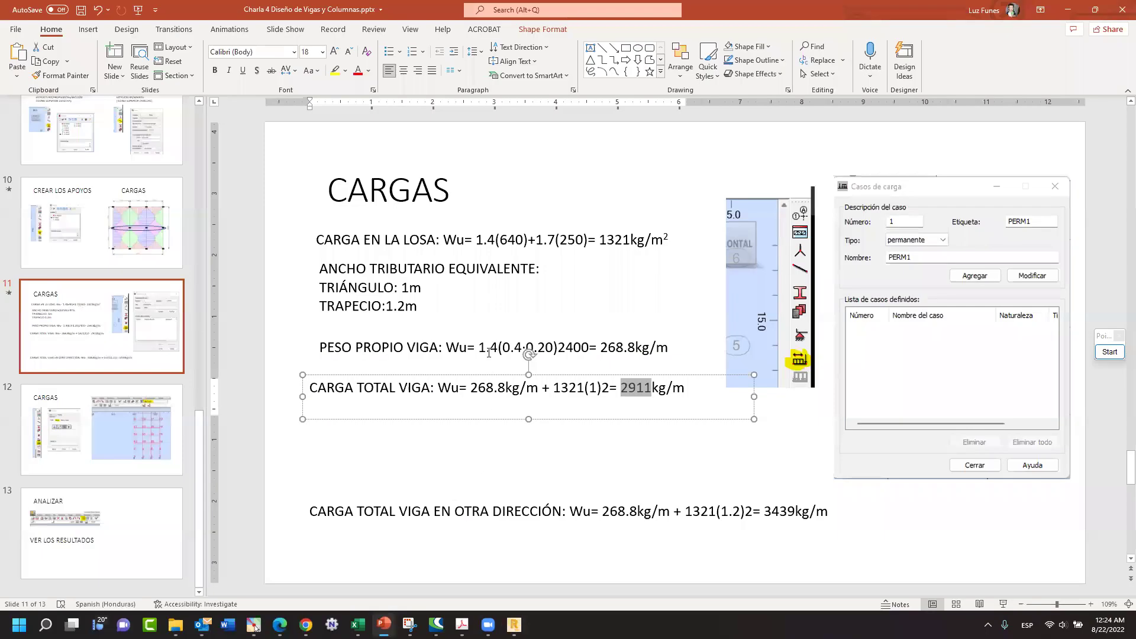
{"action": "left_click", "coordinate": [472, 388]}
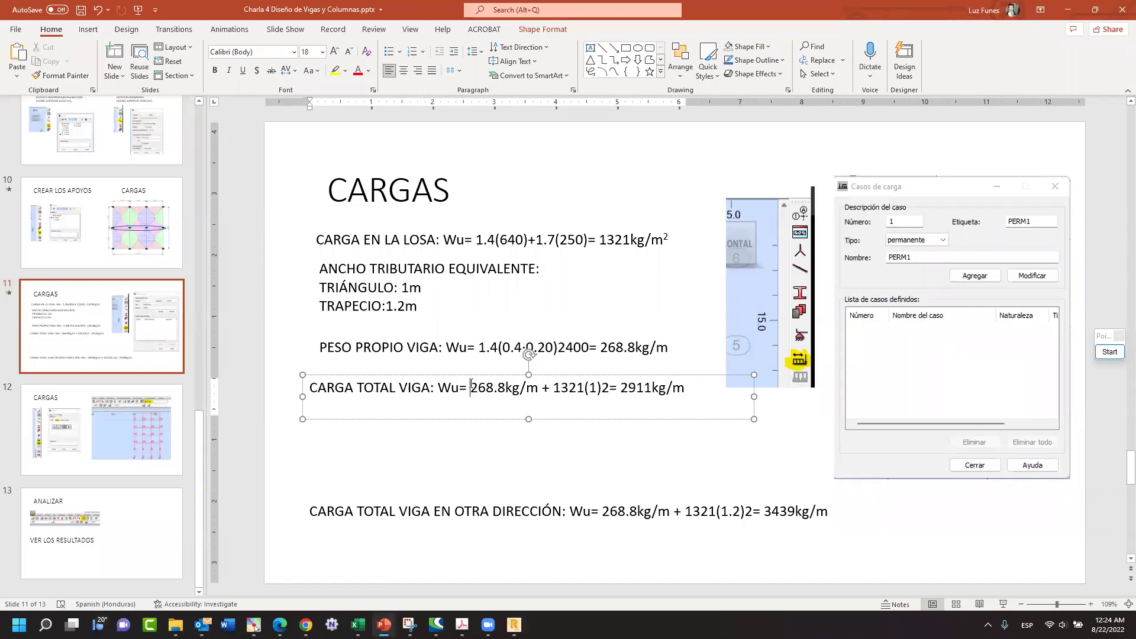
{"action": "left_click_drag", "start_coordinate": [471, 385], "coordinate": [550, 384]}
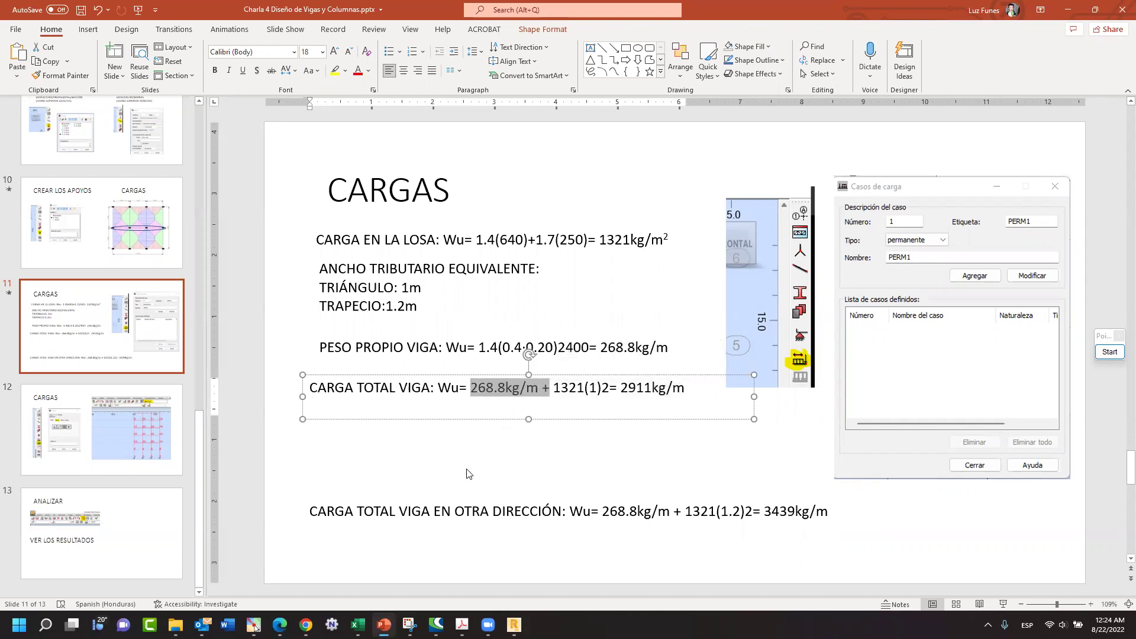
{"action": "key", "text": "BackSpace"}
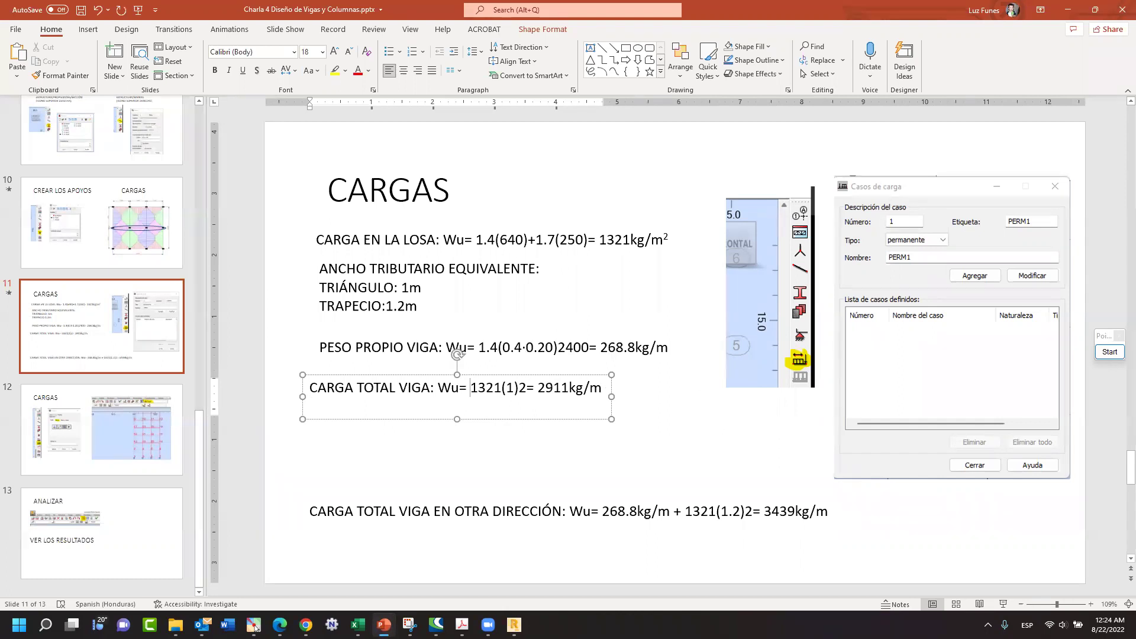
{"action": "left_click_drag", "start_coordinate": [547, 388], "coordinate": [562, 393]}
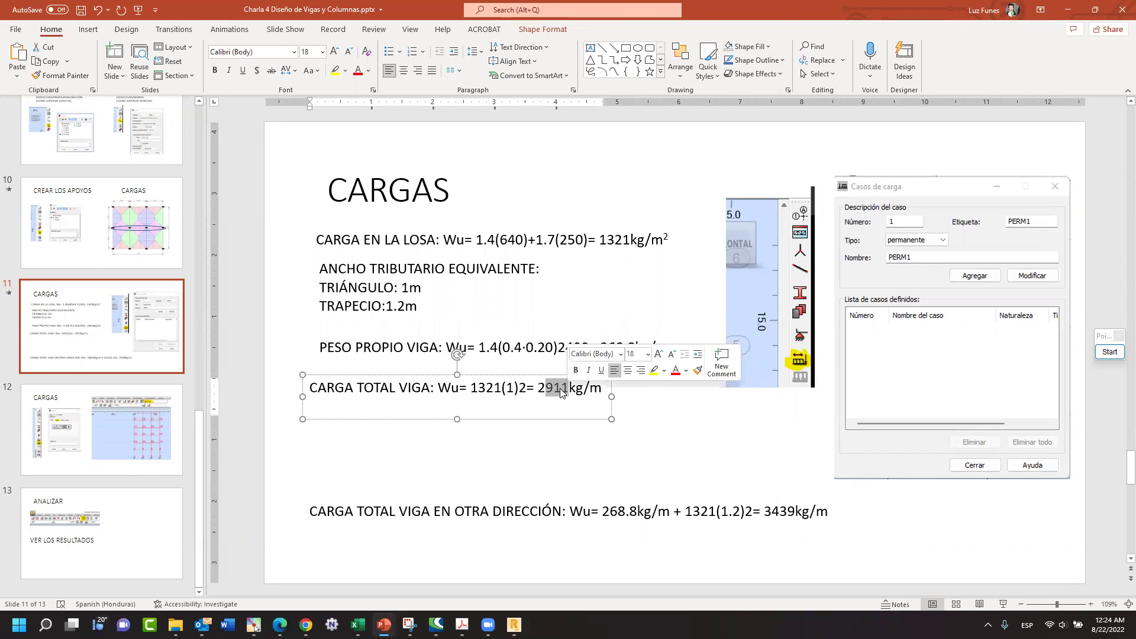
{"action": "type", "text": "642"}
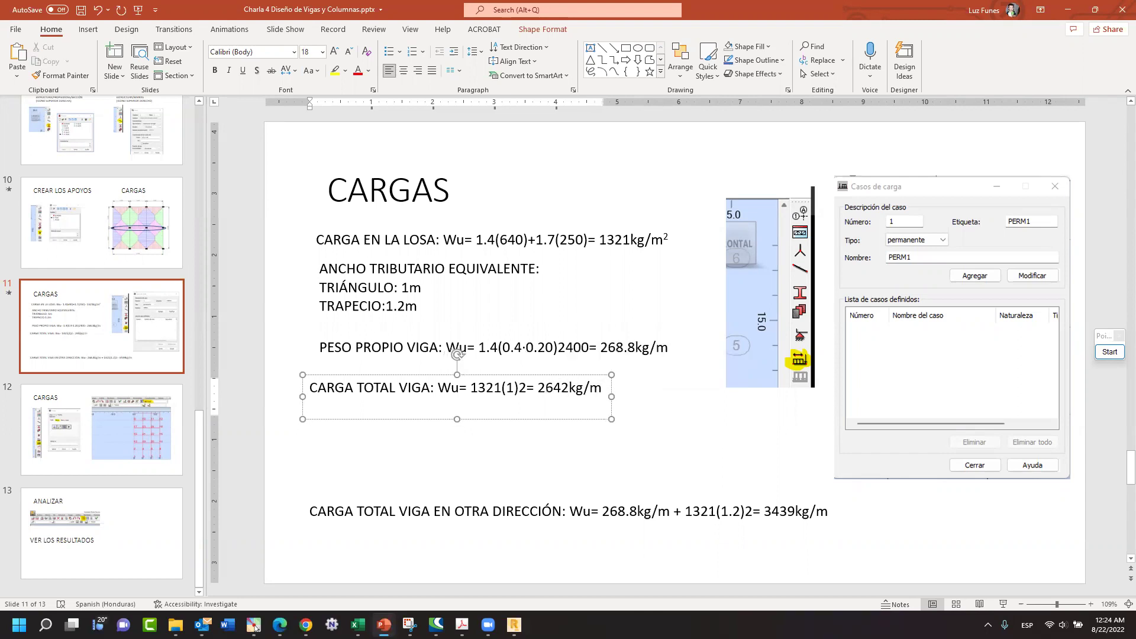
{"action": "left_click", "coordinate": [545, 389]}
{"action": "type", "text": ","}
{"action": "left_click", "coordinate": [592, 441]}
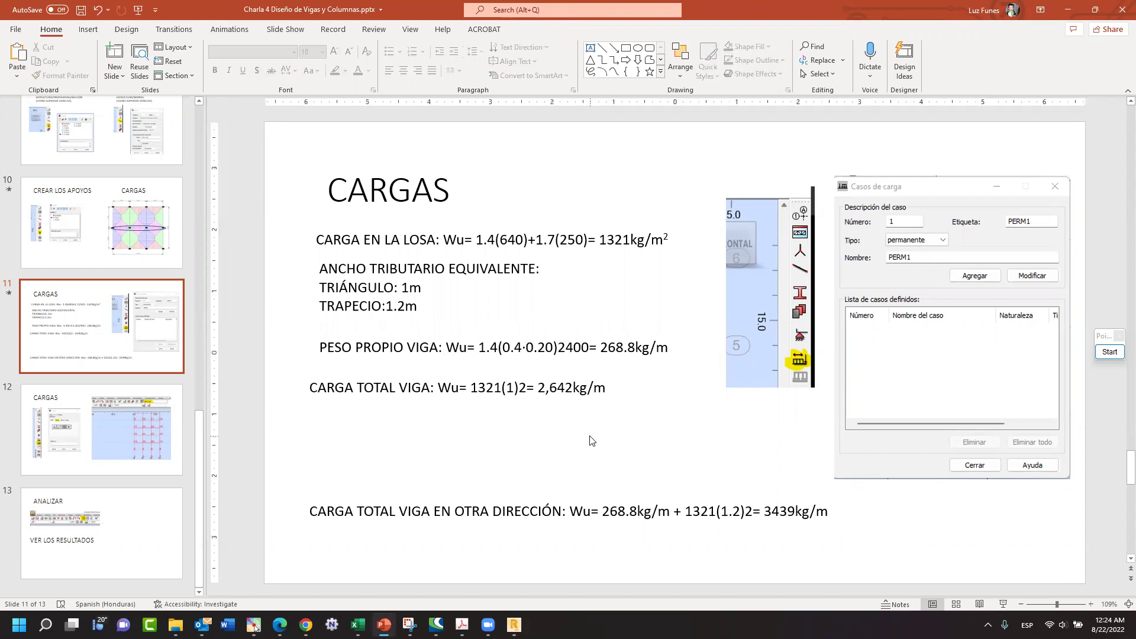
- Back in Robot, set the uniform load's PZ to -2642 in the loads table and select its bar list to highlight the loaded beams
{"action": "left_click", "coordinate": [513, 625]}
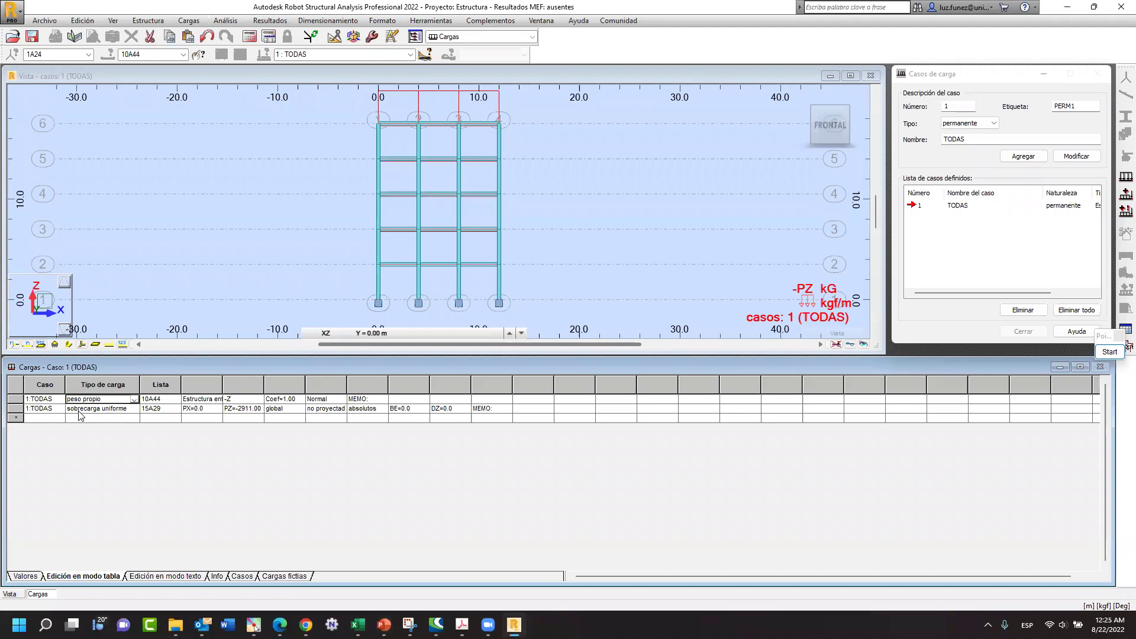
{"action": "left_click", "coordinate": [243, 412]}
{"action": "left_click_drag", "start_coordinate": [240, 409], "coordinate": [246, 409]}
{"action": "type", "text": "642"}
{"action": "left_click", "coordinate": [291, 418]}
{"action": "left_click", "coordinate": [163, 408]}
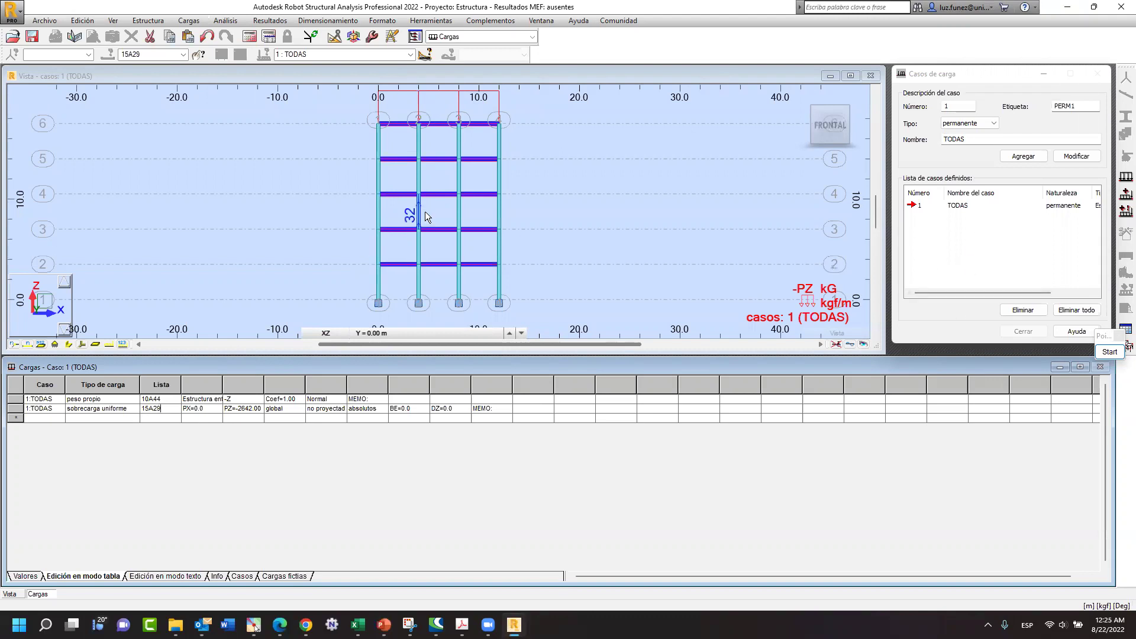
- Consult the ANALIZAR slide in PowerPoint, and run the structure calculation in Robot
{"action": "left_click", "coordinate": [383, 624]}
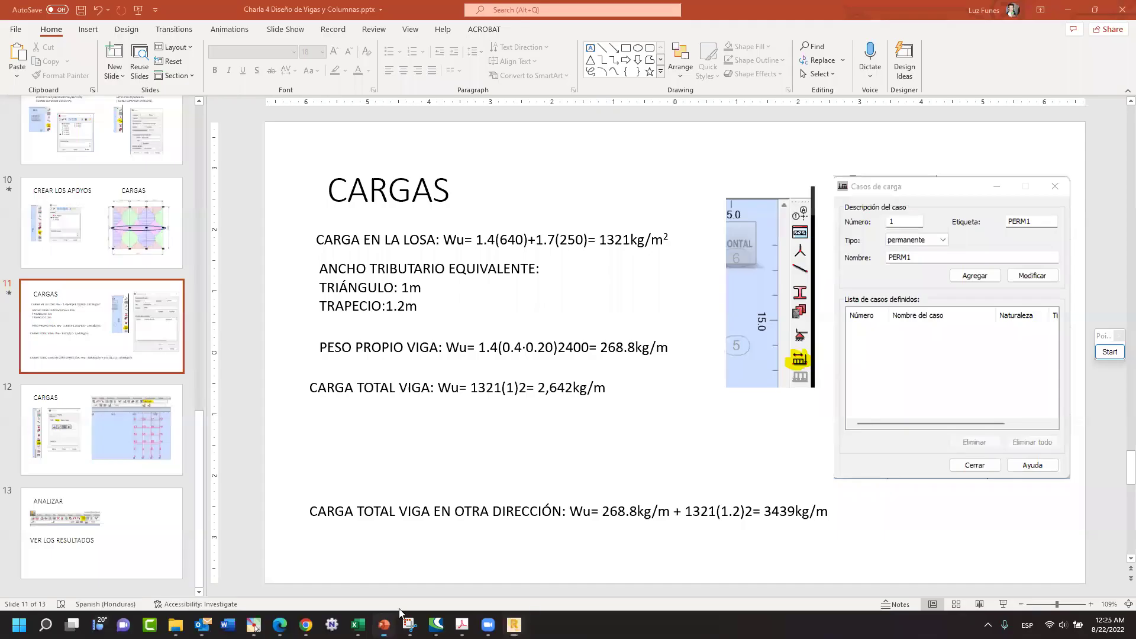
{"action": "left_click", "coordinate": [120, 530]}
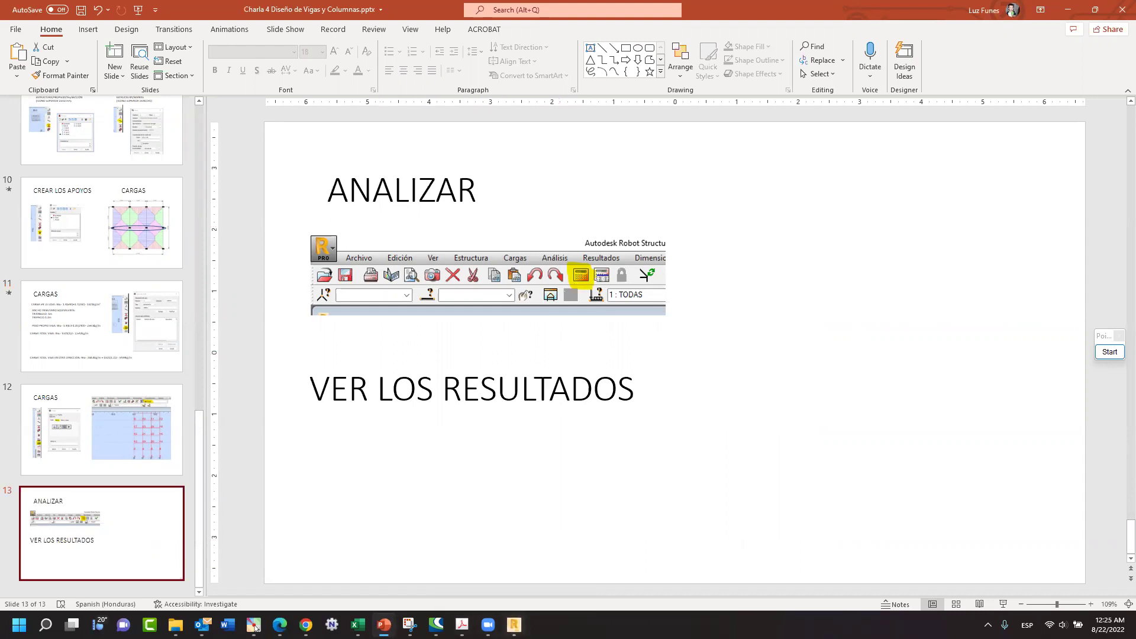
{"action": "left_click", "coordinate": [514, 625]}
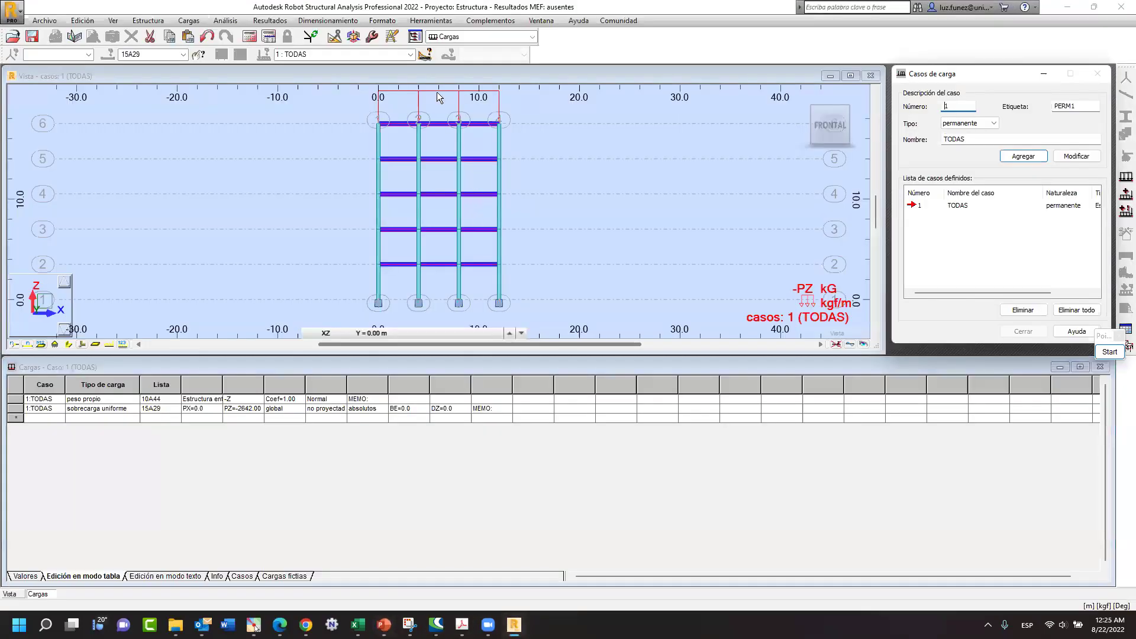
{"action": "left_click", "coordinate": [249, 37]}
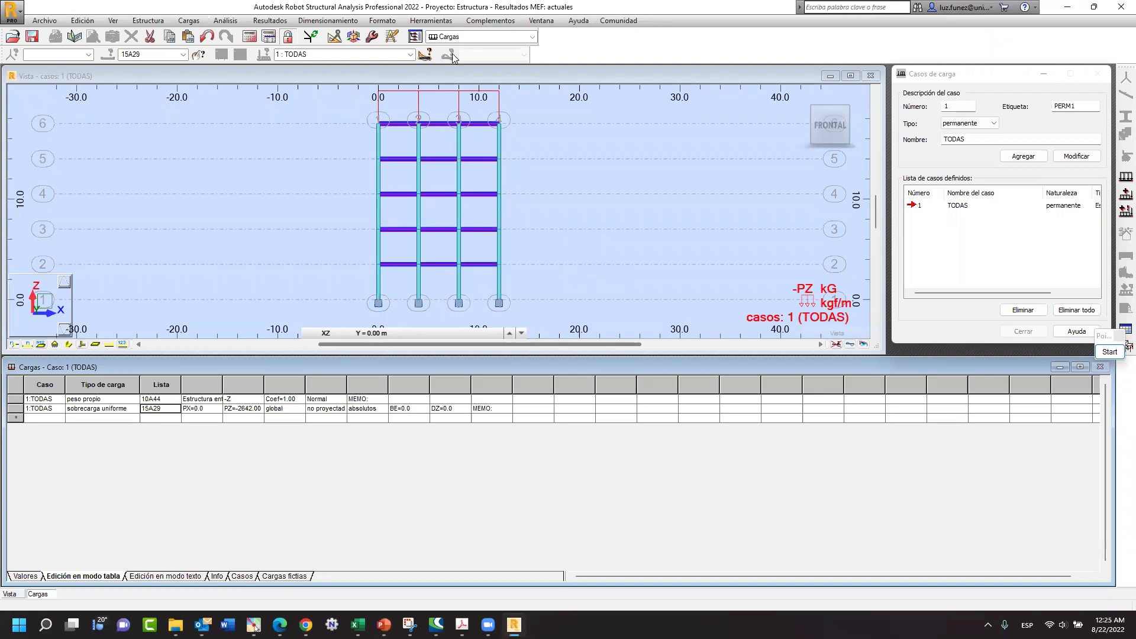
- Switch the workspace to the Resultados layout
{"action": "left_click", "coordinate": [532, 37]}
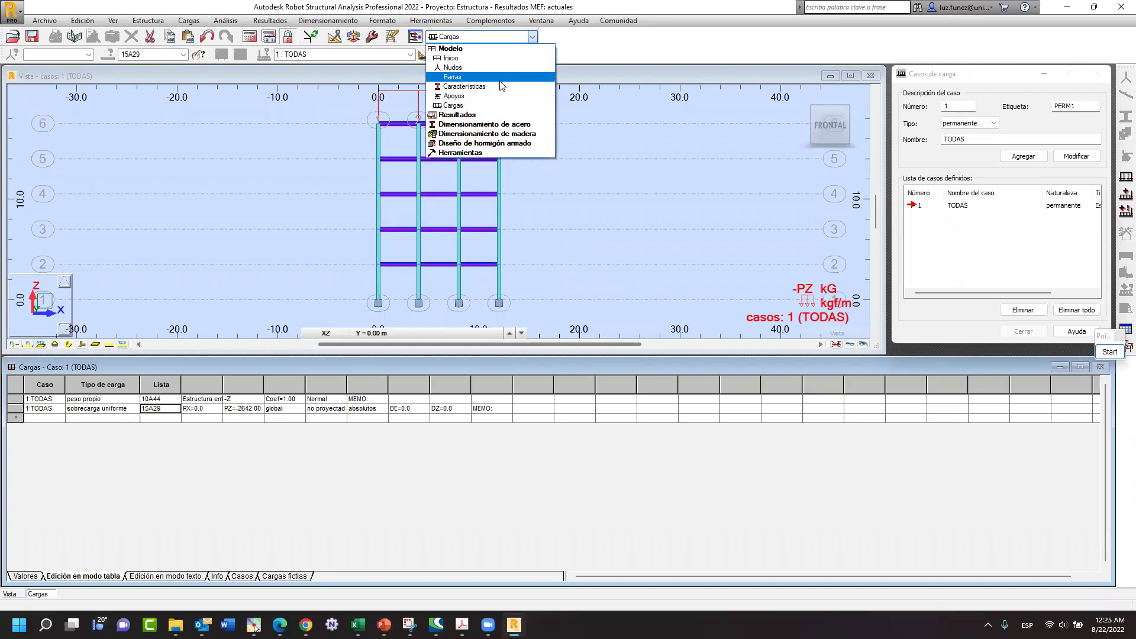
{"action": "left_click", "coordinate": [459, 116]}
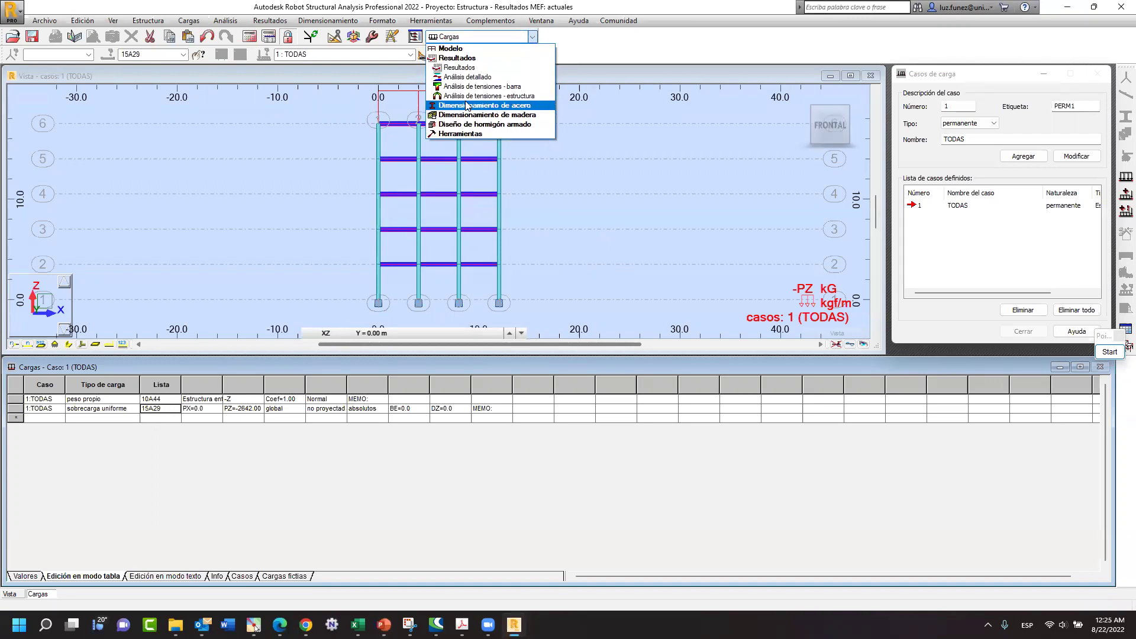
{"action": "left_click", "coordinate": [462, 69]}
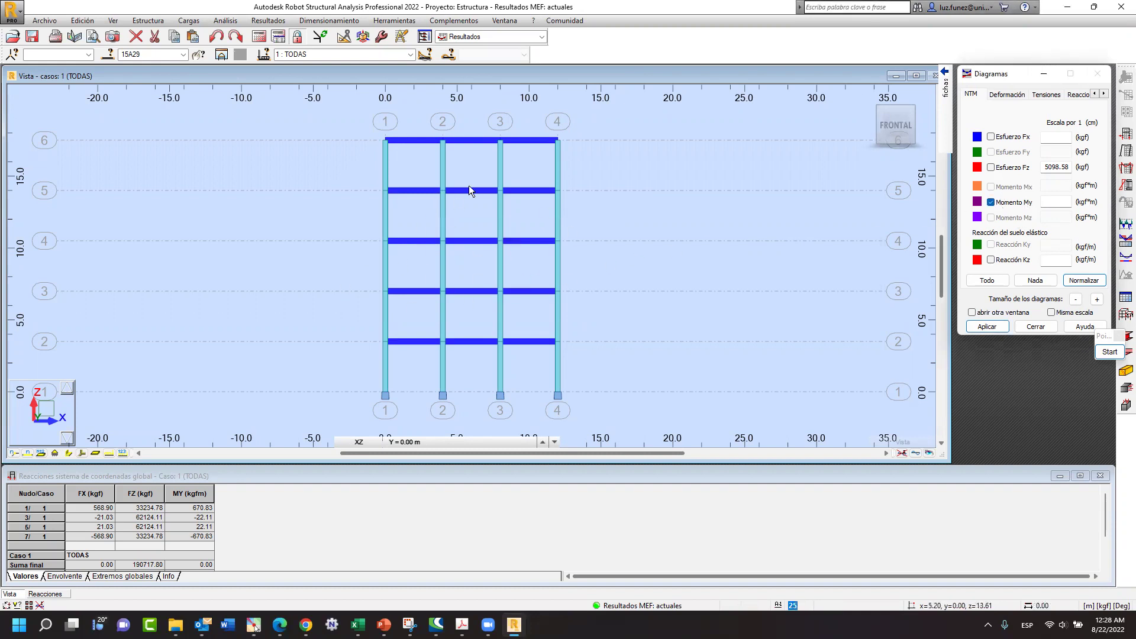
- Display the My bending moment diagrams on the frame and open the diagram parameters
{"action": "left_click", "coordinate": [994, 330]}
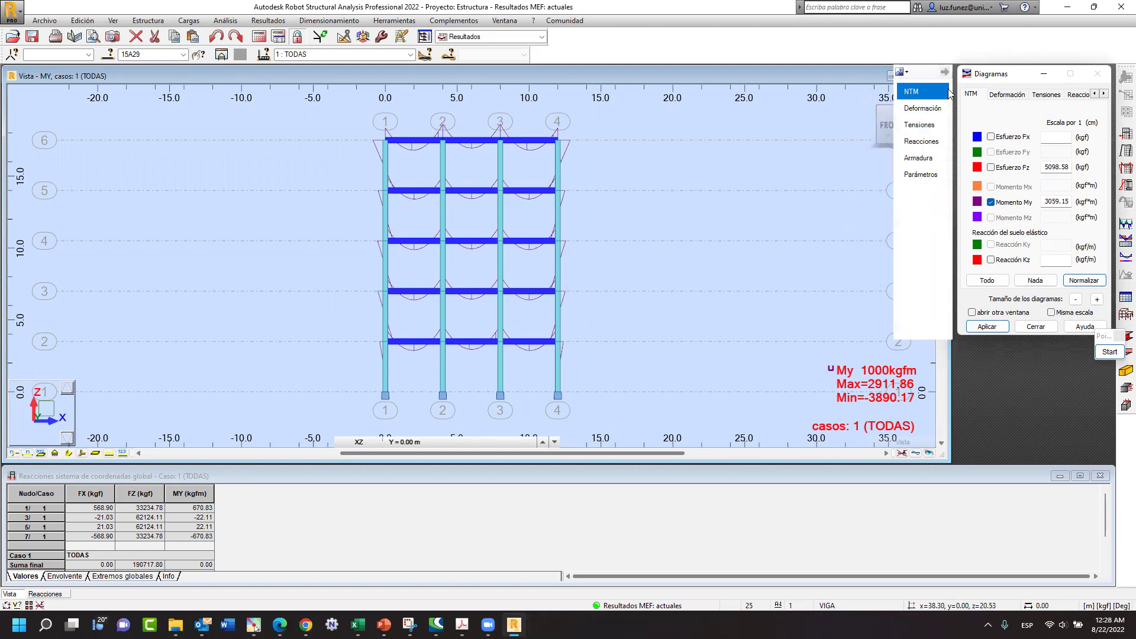
{"action": "left_click", "coordinate": [920, 176]}
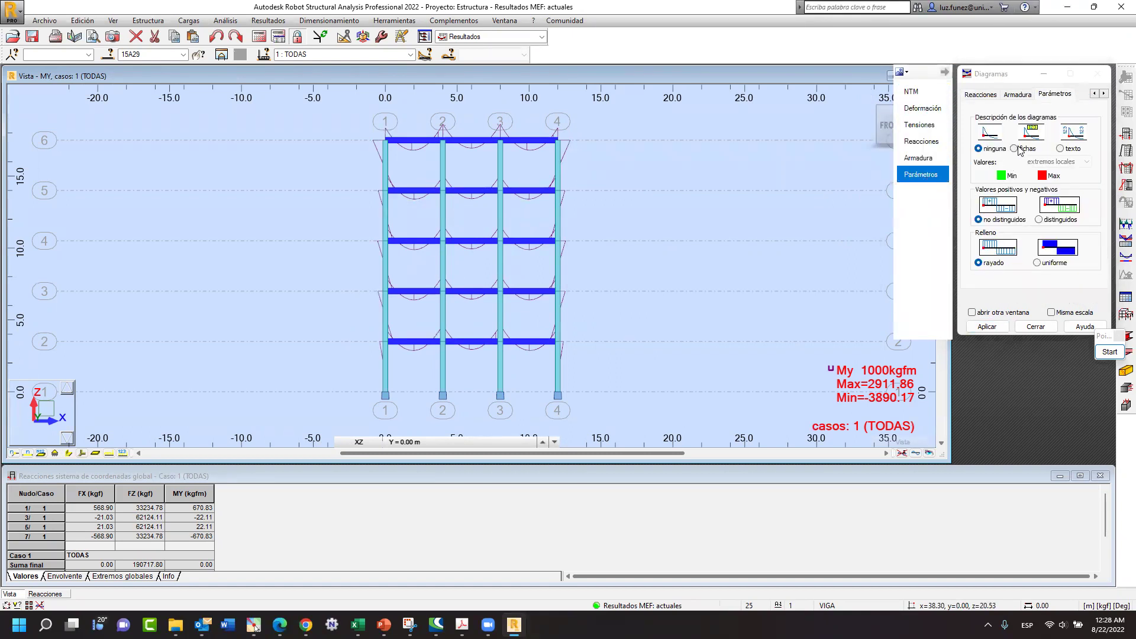
{"action": "left_click", "coordinate": [1060, 149]}
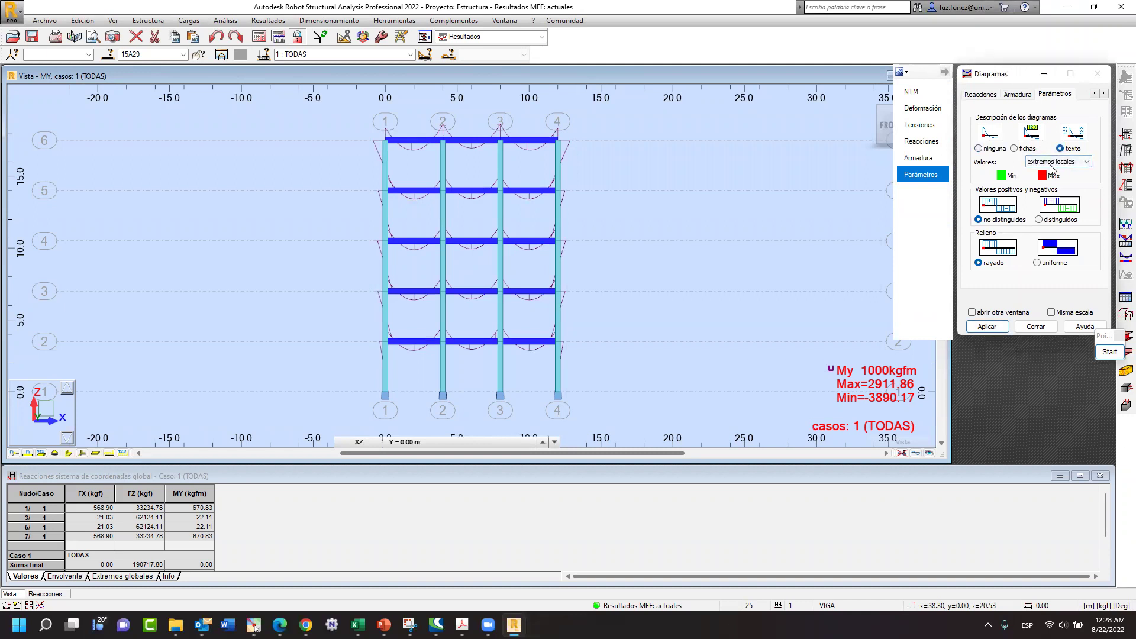
{"action": "left_click", "coordinate": [1070, 165]}
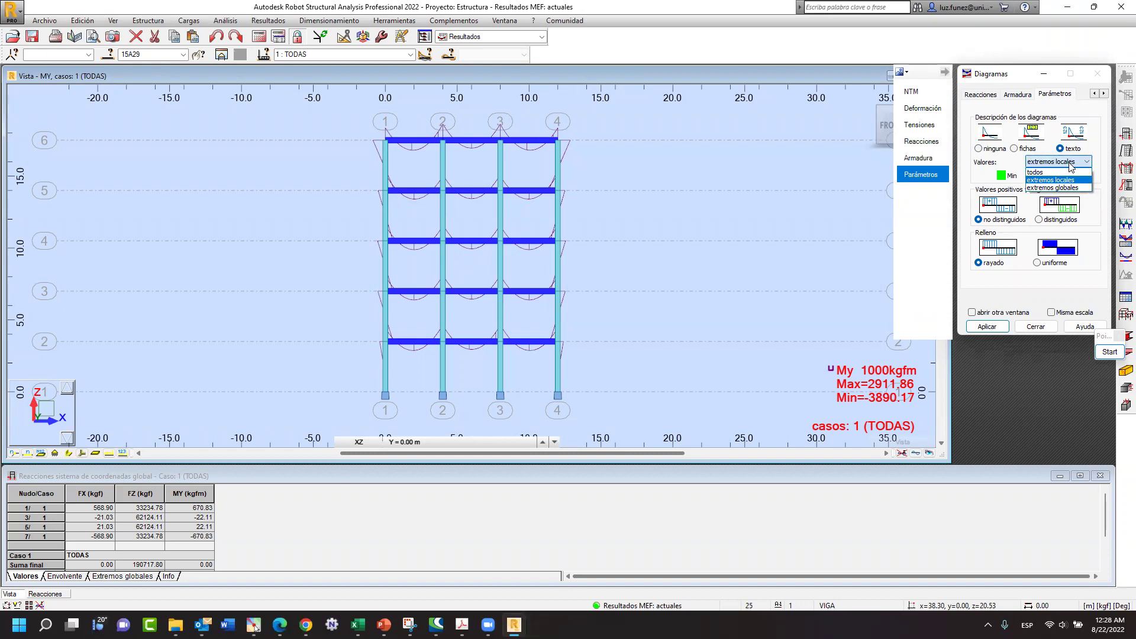
{"action": "left_click", "coordinate": [1071, 166]}
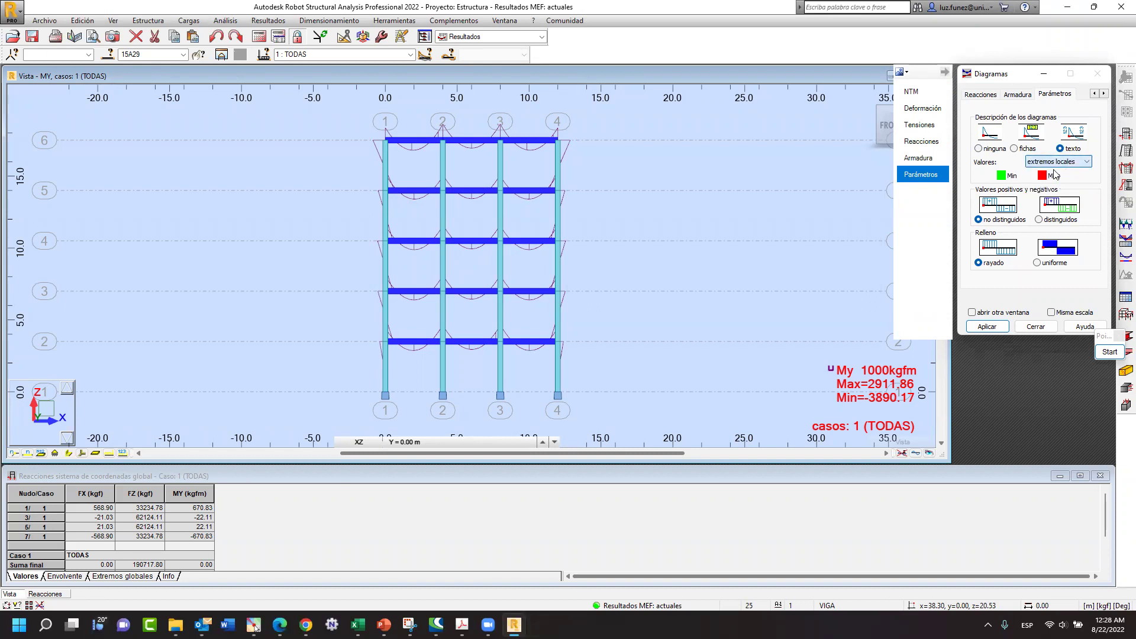
{"action": "left_click", "coordinate": [1040, 220]}
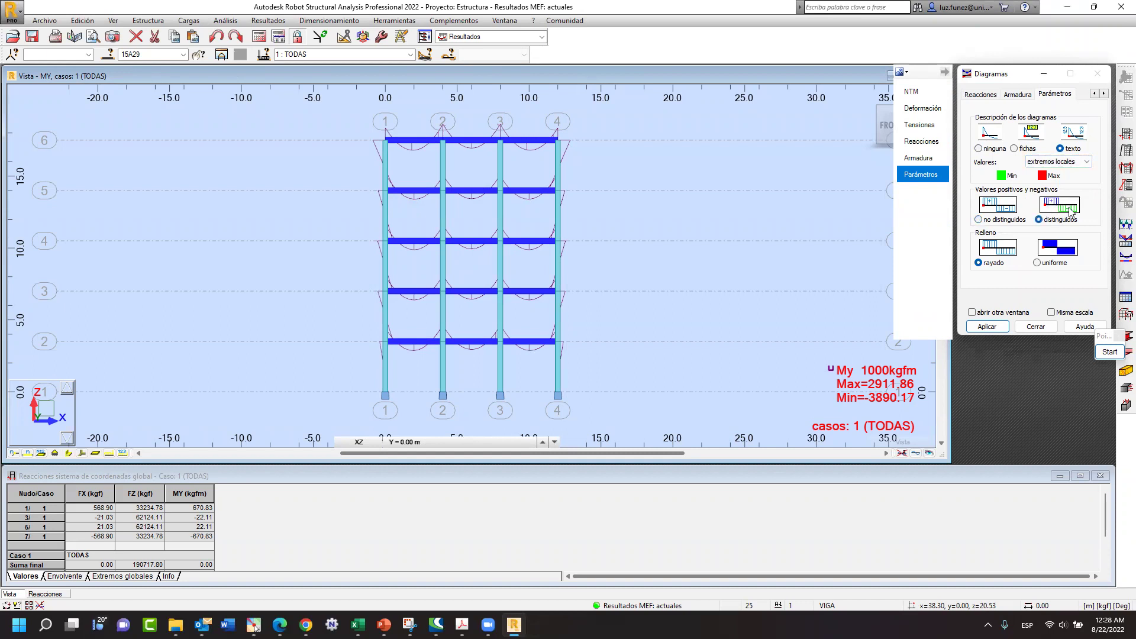
{"action": "left_click", "coordinate": [1039, 264]}
- Hide the bar section shapes and apply text labels, distinguished positive and negative values, and uniform fill to the diagrams
{"action": "left_click", "coordinate": [68, 454]}
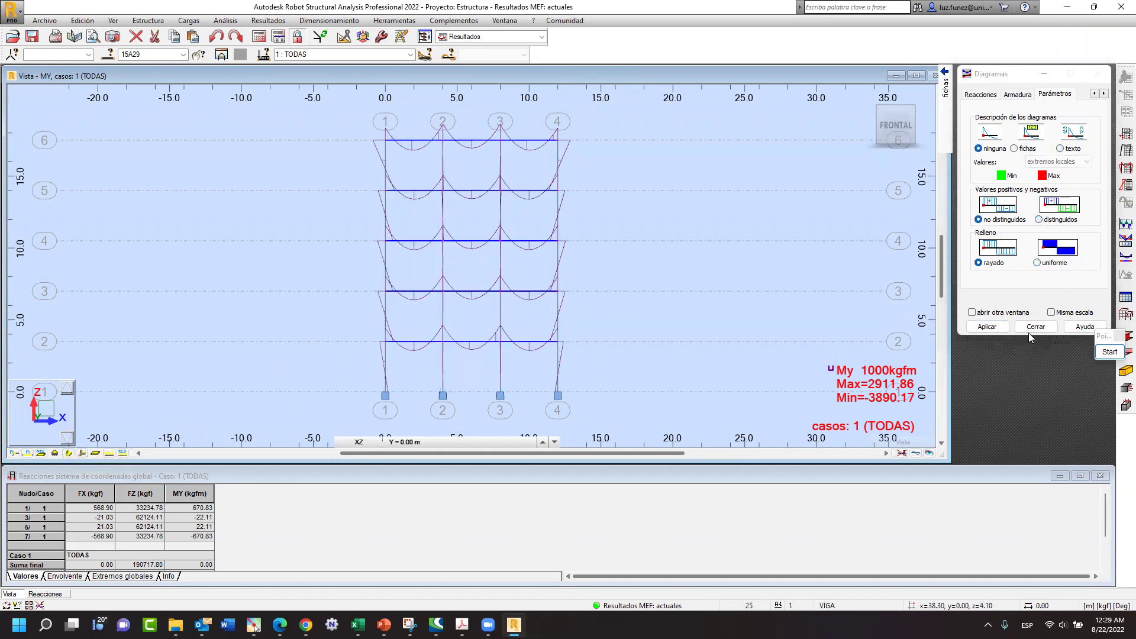
{"action": "left_click", "coordinate": [996, 329]}
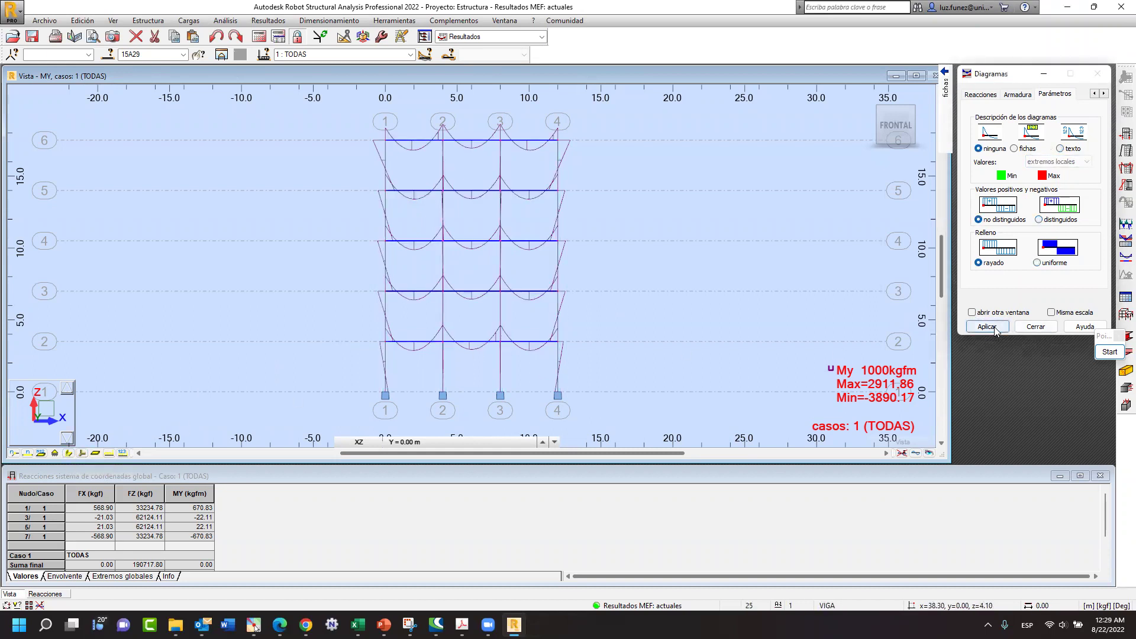
{"action": "left_click", "coordinate": [1040, 220]}
{"action": "left_click", "coordinate": [1037, 263]}
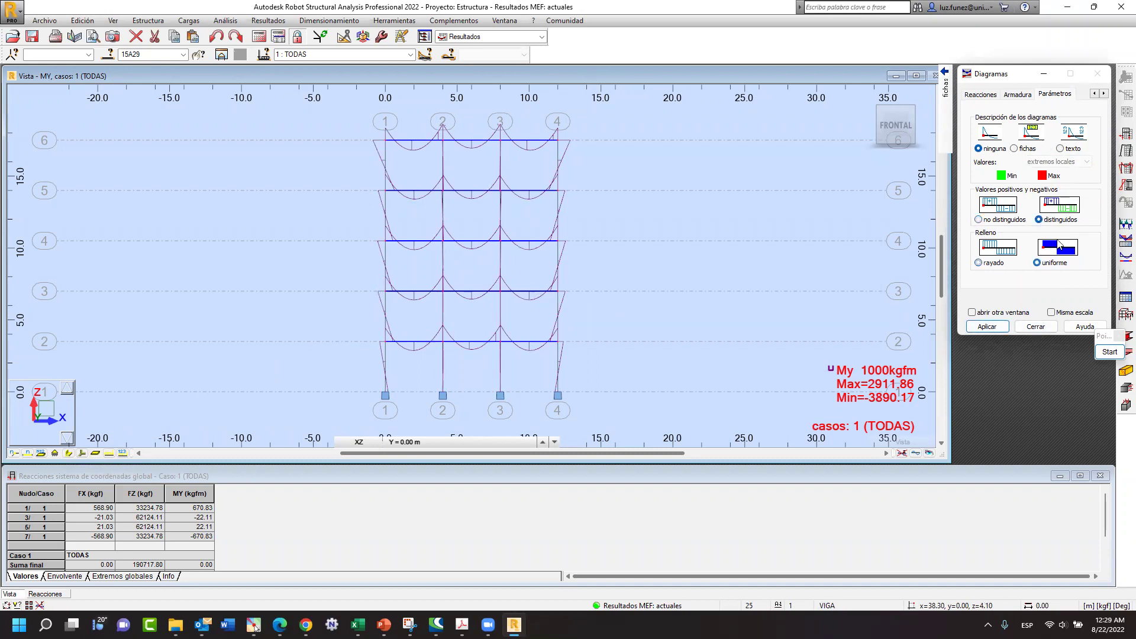
{"action": "left_click", "coordinate": [1061, 150]}
{"action": "left_click", "coordinate": [992, 327]}
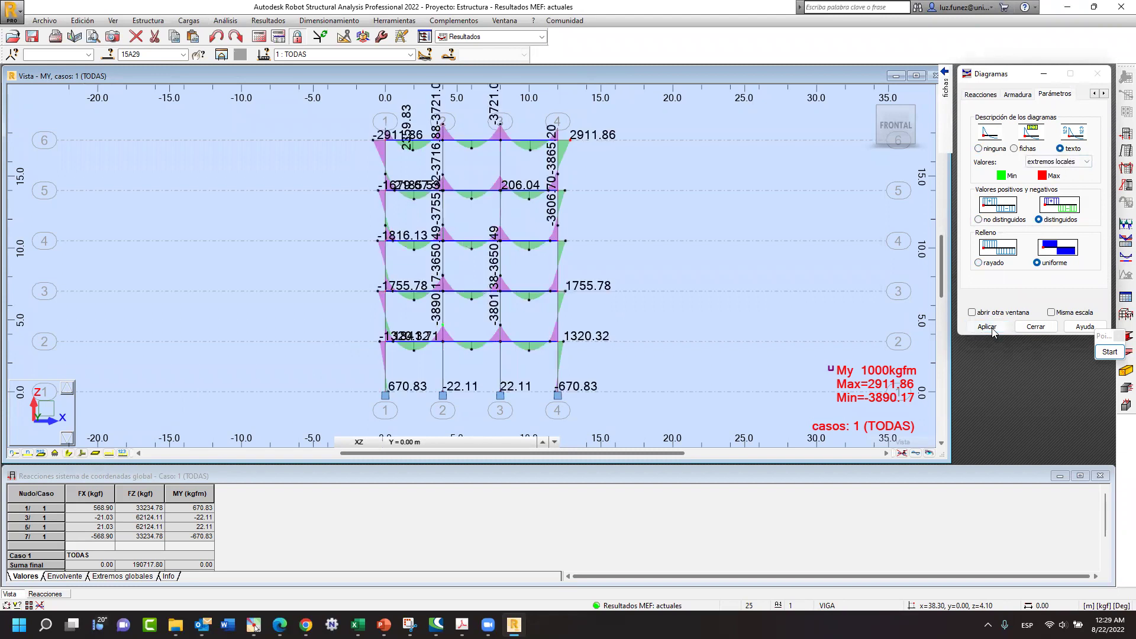
- Set the diagram label values to todos and apply the change to the moment diagrams
{"action": "scroll", "coordinate": [410, 343], "scroll_direction": "up", "scroll_amount": 2}
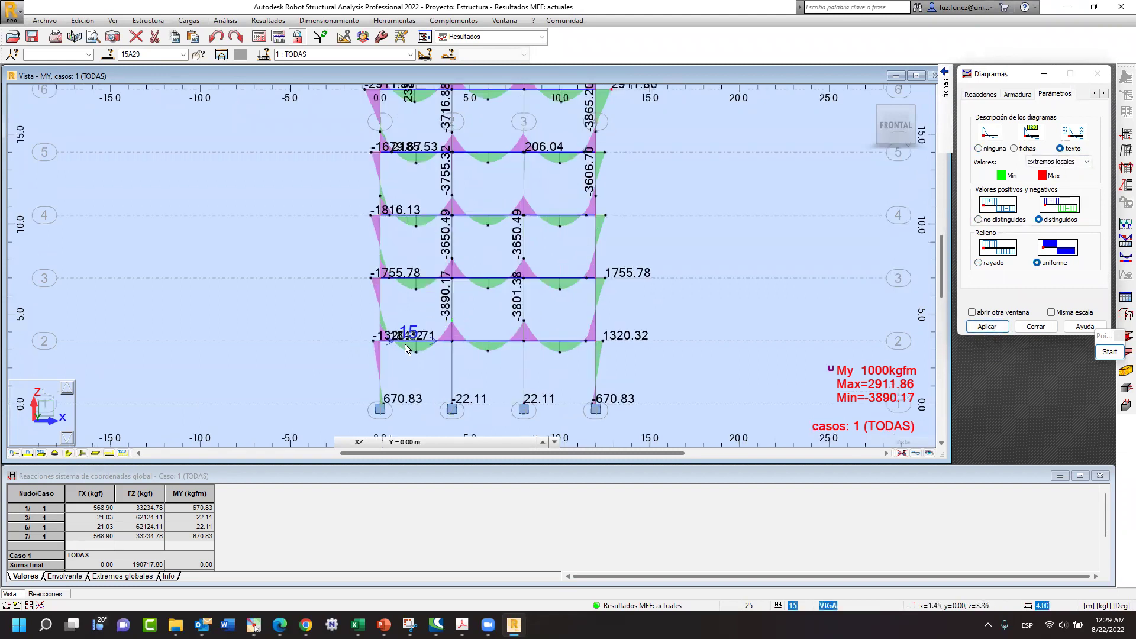
{"action": "scroll", "coordinate": [410, 343], "scroll_direction": "up", "scroll_amount": 4}
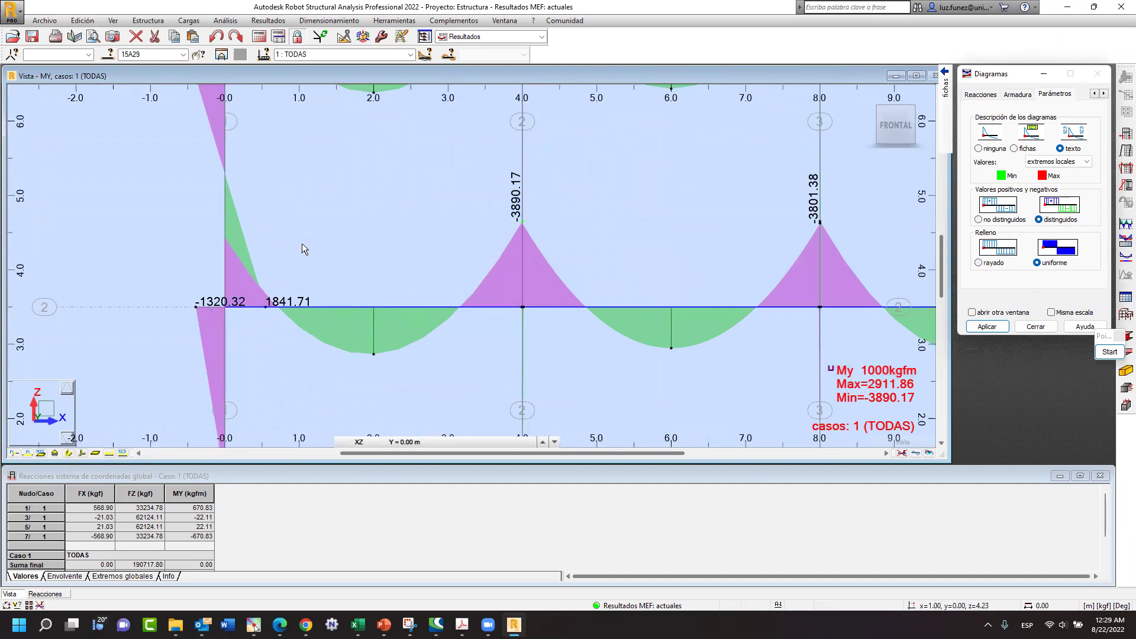
{"action": "scroll", "coordinate": [302, 243], "scroll_direction": "down", "scroll_amount": 3}
{"action": "scroll", "coordinate": [337, 277], "scroll_direction": "up", "scroll_amount": 2}
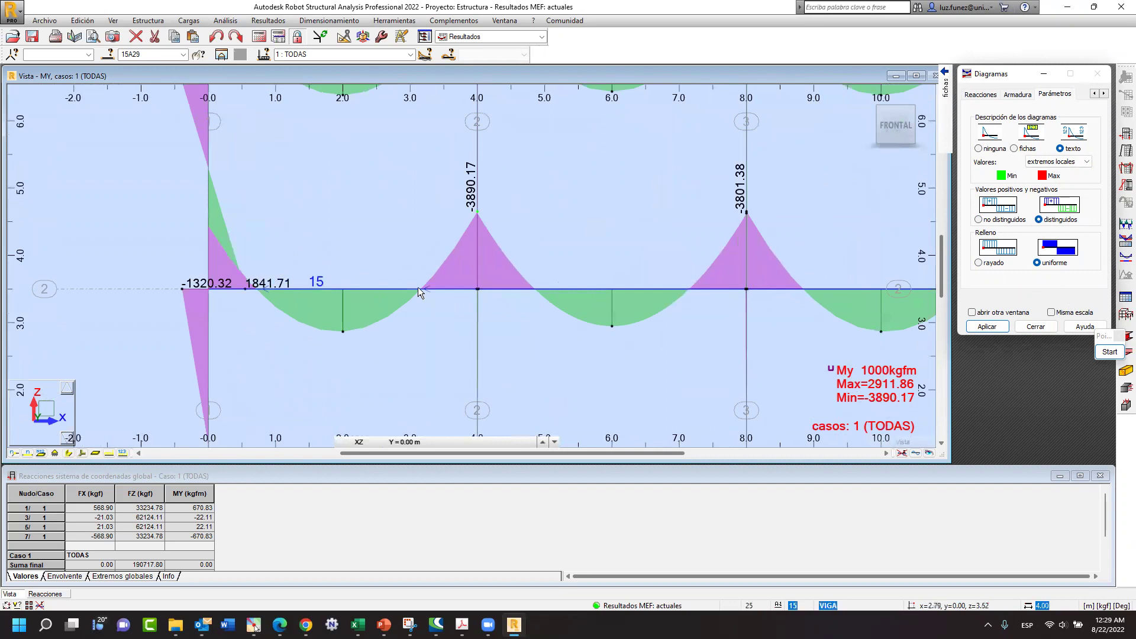
{"action": "left_click", "coordinate": [1059, 161]}
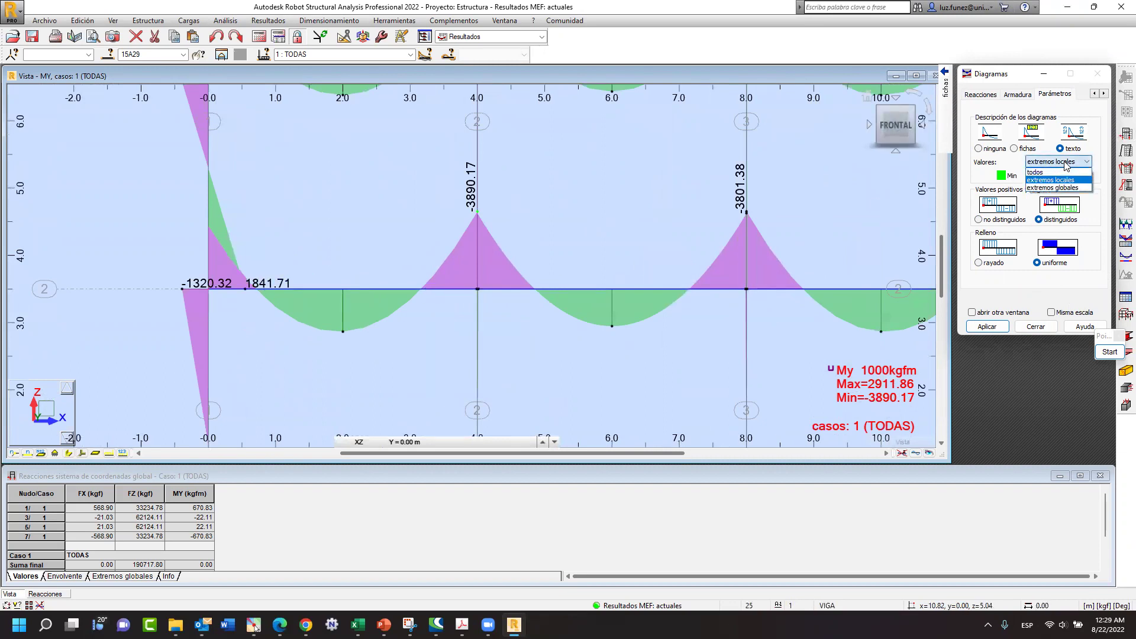
{"action": "left_click", "coordinate": [1045, 176]}
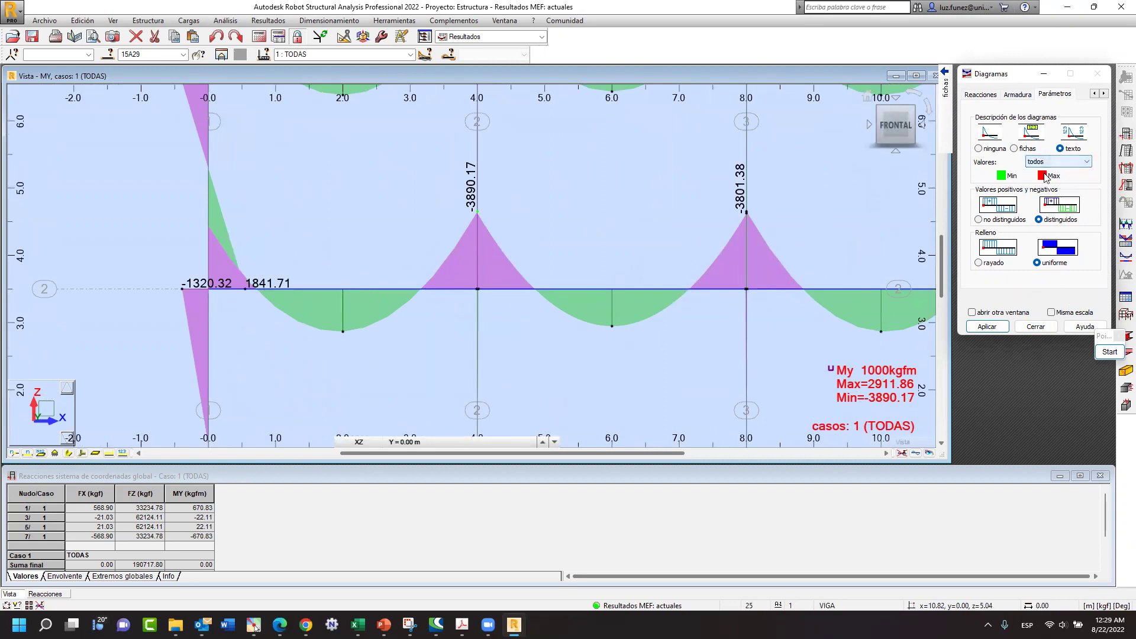
{"action": "left_click", "coordinate": [996, 328]}
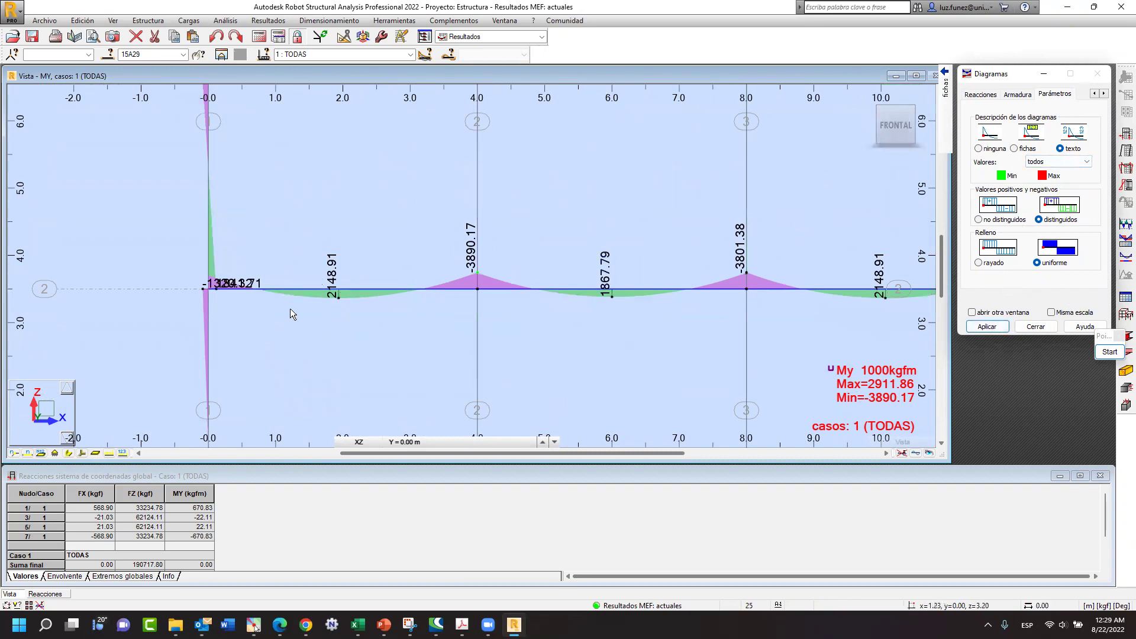
- Examine the labelled support and midspan moments along the level 2 beam between axes 1 and 2
{"action": "scroll", "coordinate": [279, 304], "scroll_direction": "up", "scroll_amount": 2}
{"action": "scroll", "coordinate": [278, 303], "scroll_direction": "up", "scroll_amount": 1}
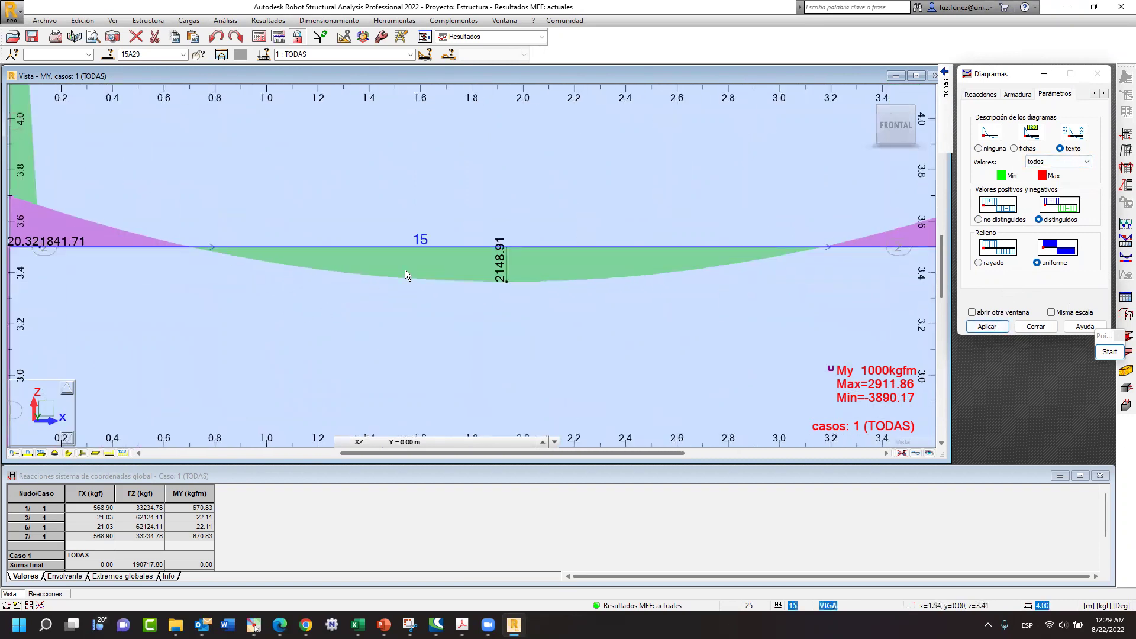
{"action": "scroll", "coordinate": [59, 249], "scroll_direction": "up", "scroll_amount": 2}
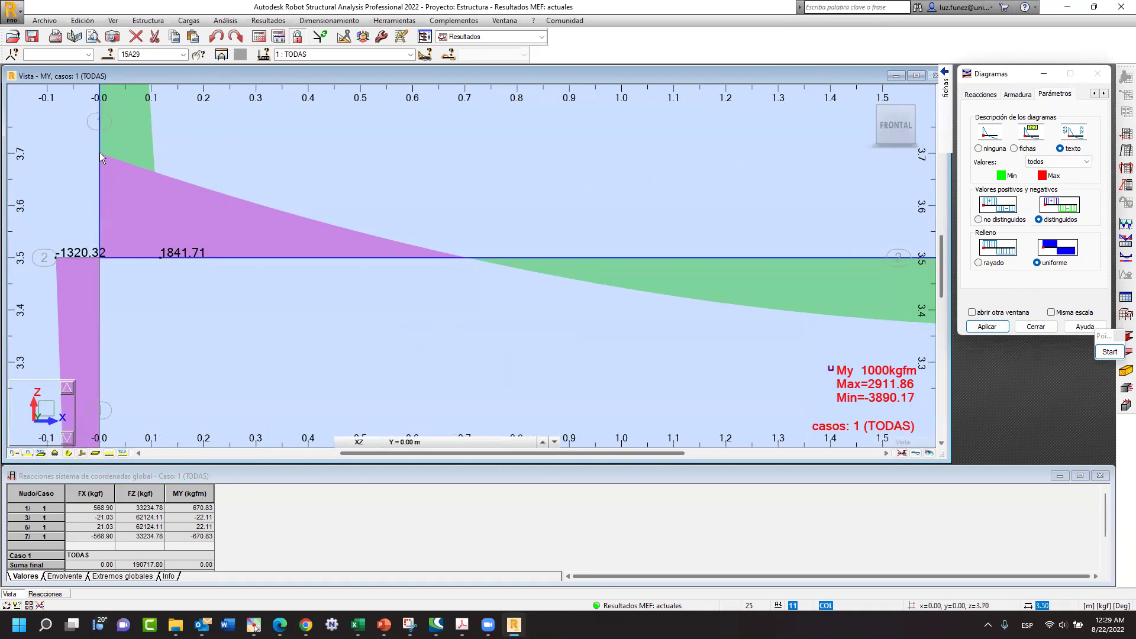
{"action": "scroll", "coordinate": [130, 240], "scroll_direction": "down", "scroll_amount": 3}
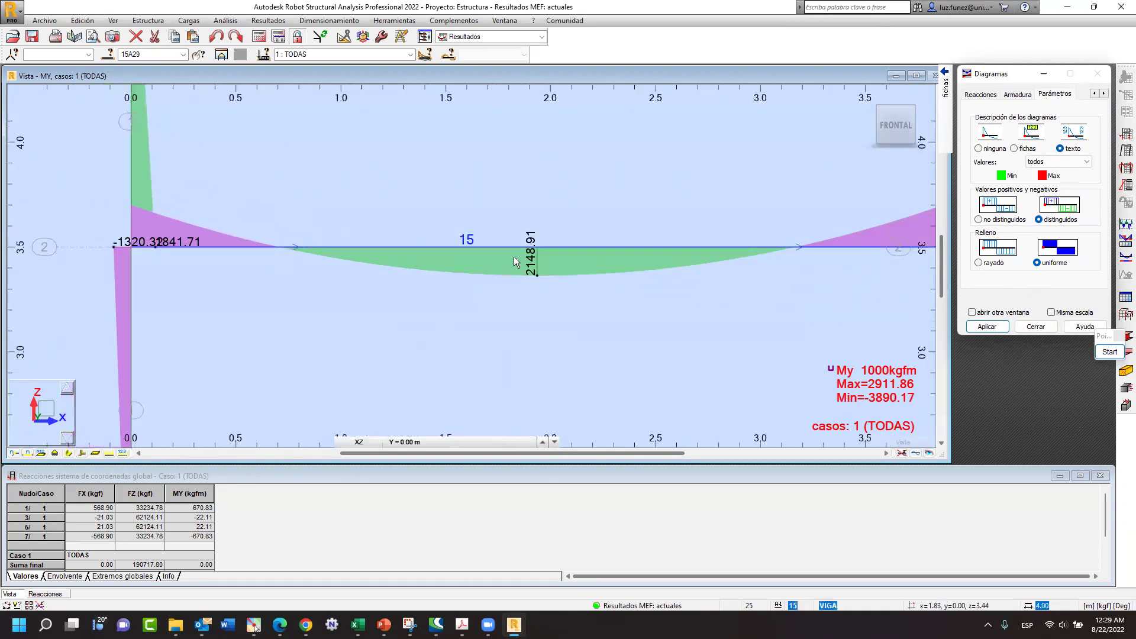
{"action": "scroll", "coordinate": [376, 237], "scroll_direction": "down", "scroll_amount": 1}
{"action": "scroll", "coordinate": [448, 236], "scroll_direction": "down", "scroll_amount": 1}
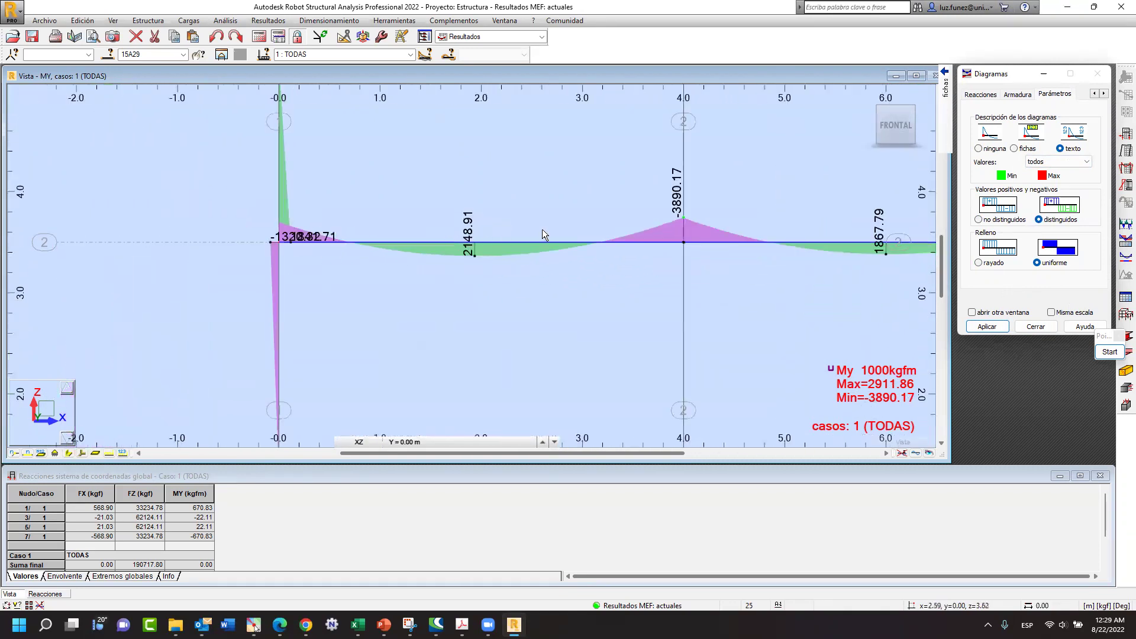
{"action": "scroll", "coordinate": [542, 230], "scroll_direction": "up", "scroll_amount": 2}
- Inspect the My diagram of the level 2 beam between axes 1 and 2 in its bar properties, including its extreme values
{"action": "double_click", "coordinate": [493, 247]}
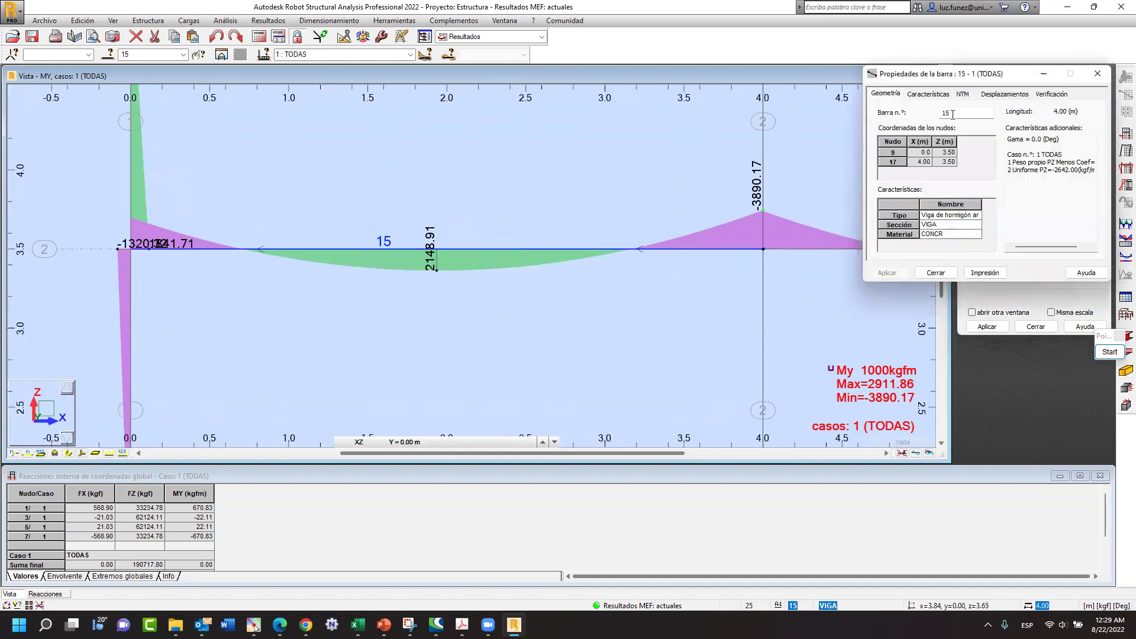
{"action": "left_click", "coordinate": [952, 114]}
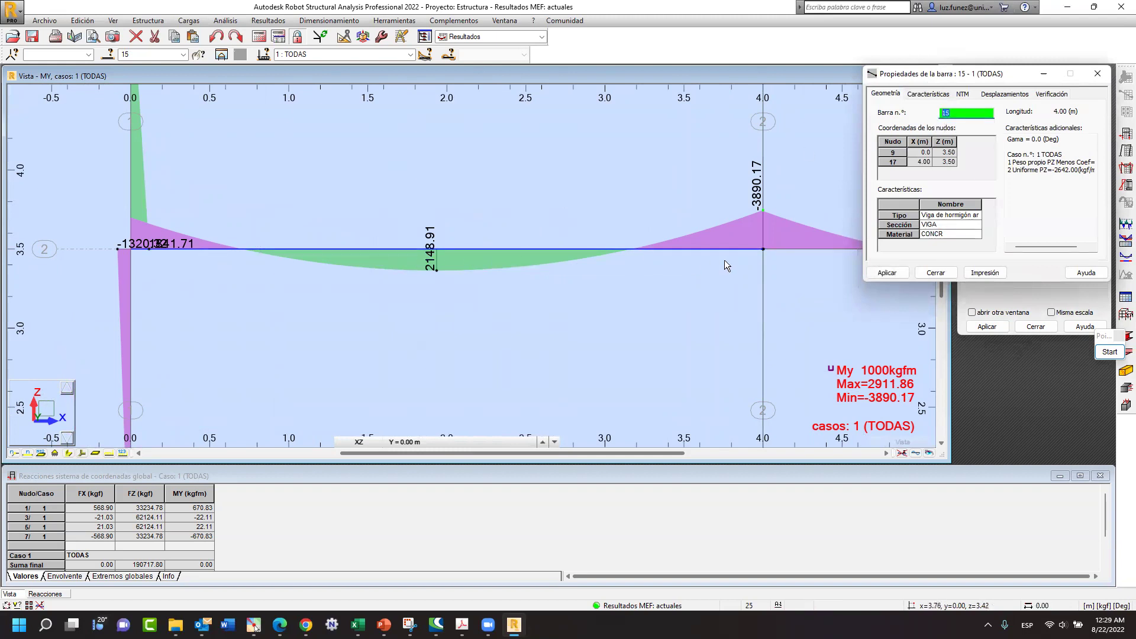
{"action": "left_click", "coordinate": [965, 94]}
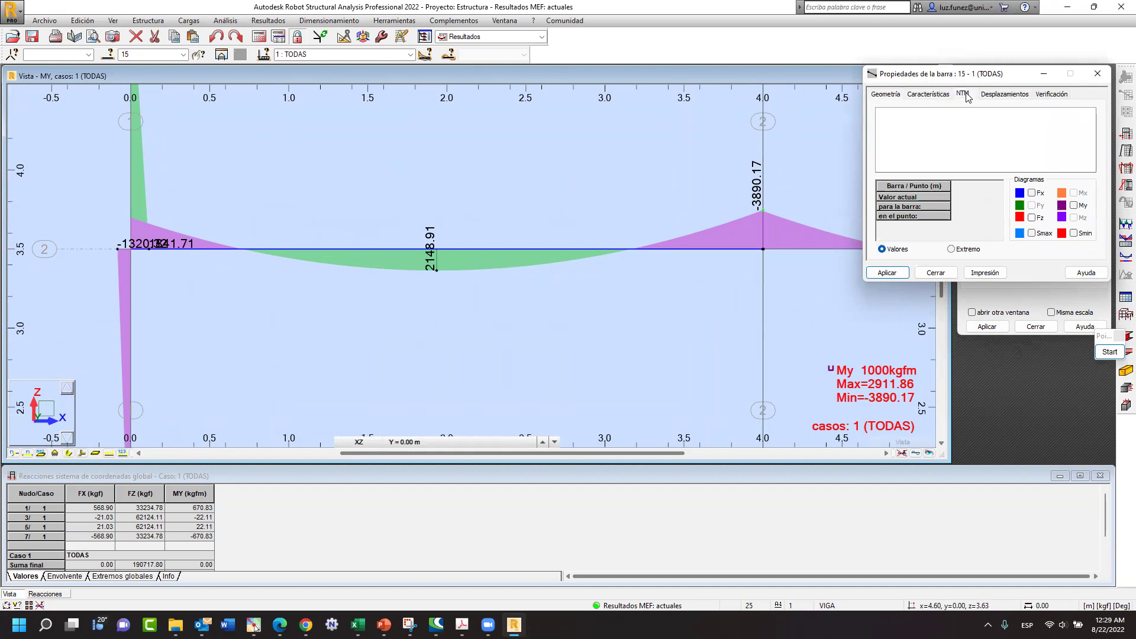
{"action": "left_click", "coordinate": [1073, 207]}
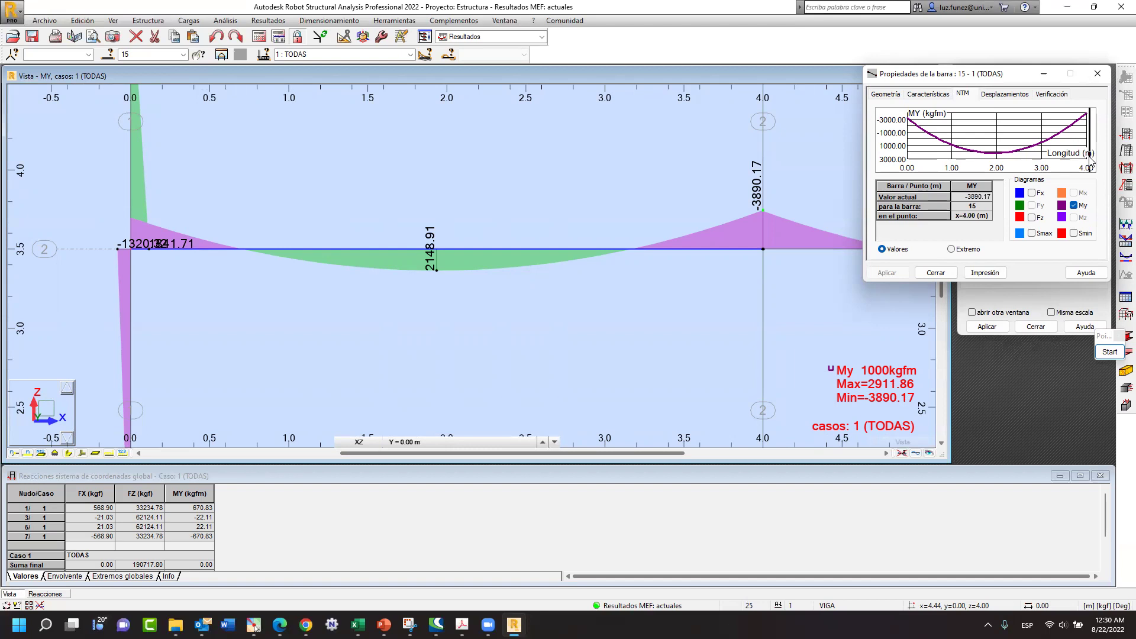
{"action": "left_click", "coordinate": [952, 249]}
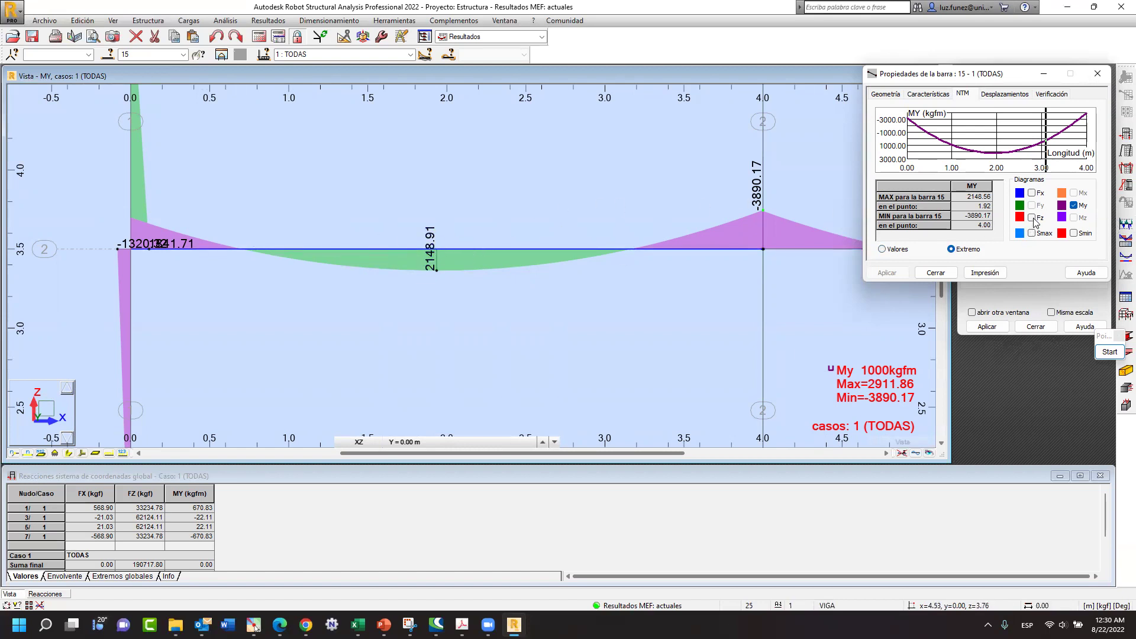
{"action": "left_click_drag", "start_coordinate": [935, 80], "coordinate": [692, 131]}
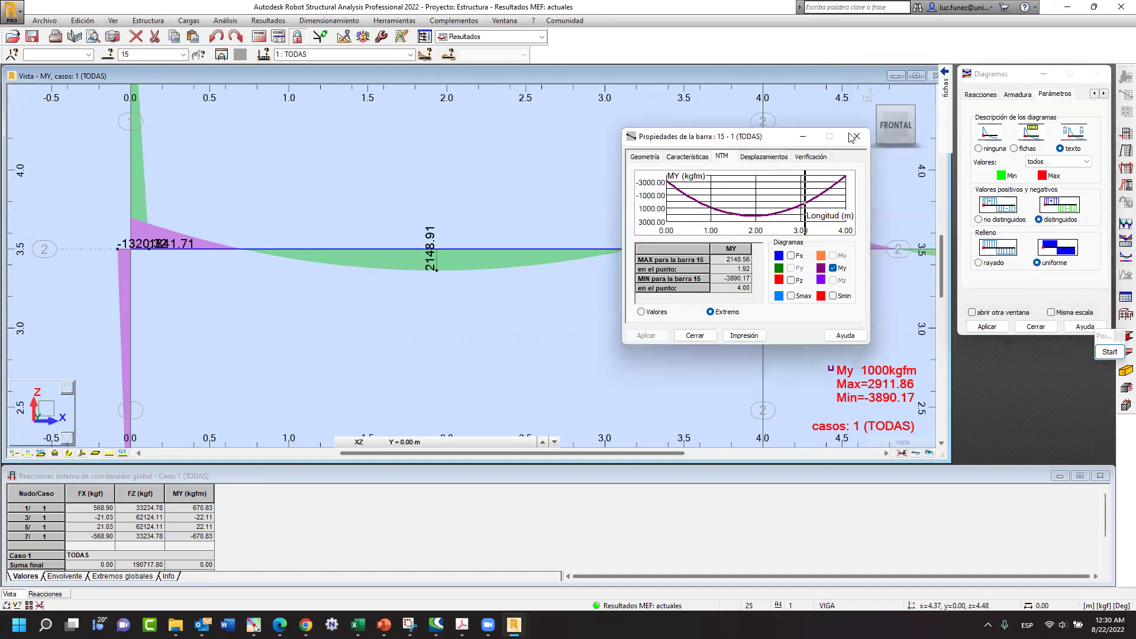
{"action": "left_click", "coordinate": [856, 124]}
- Replace the My moment diagrams with the Fz shear force diagrams on the frame
{"action": "mouse_move", "coordinate": [945, 86]}
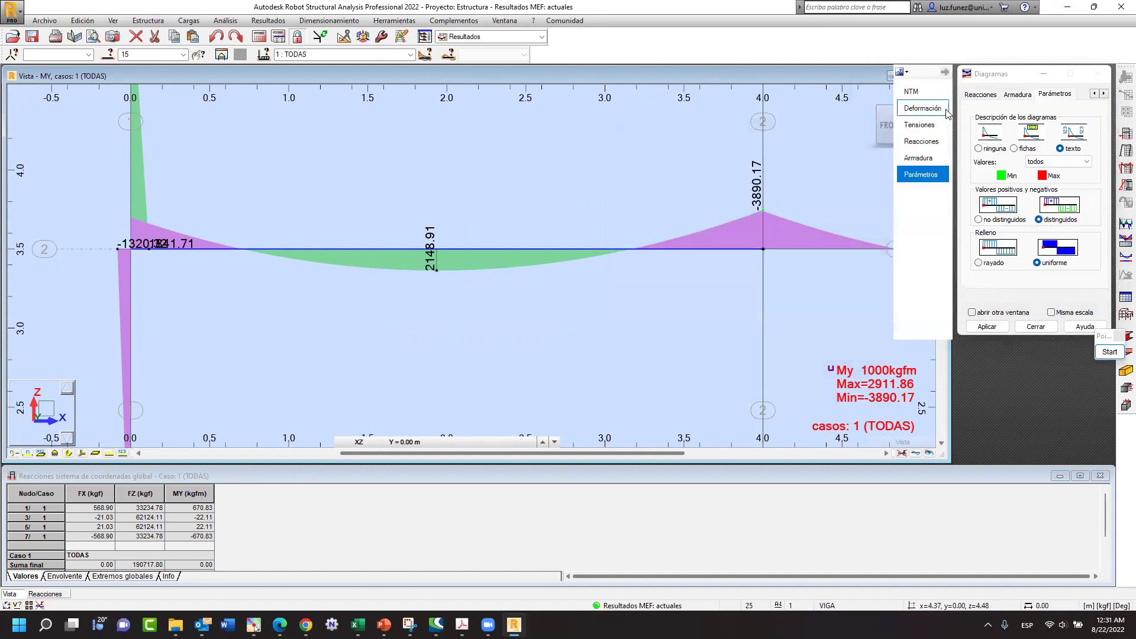
{"action": "left_click", "coordinate": [910, 94]}
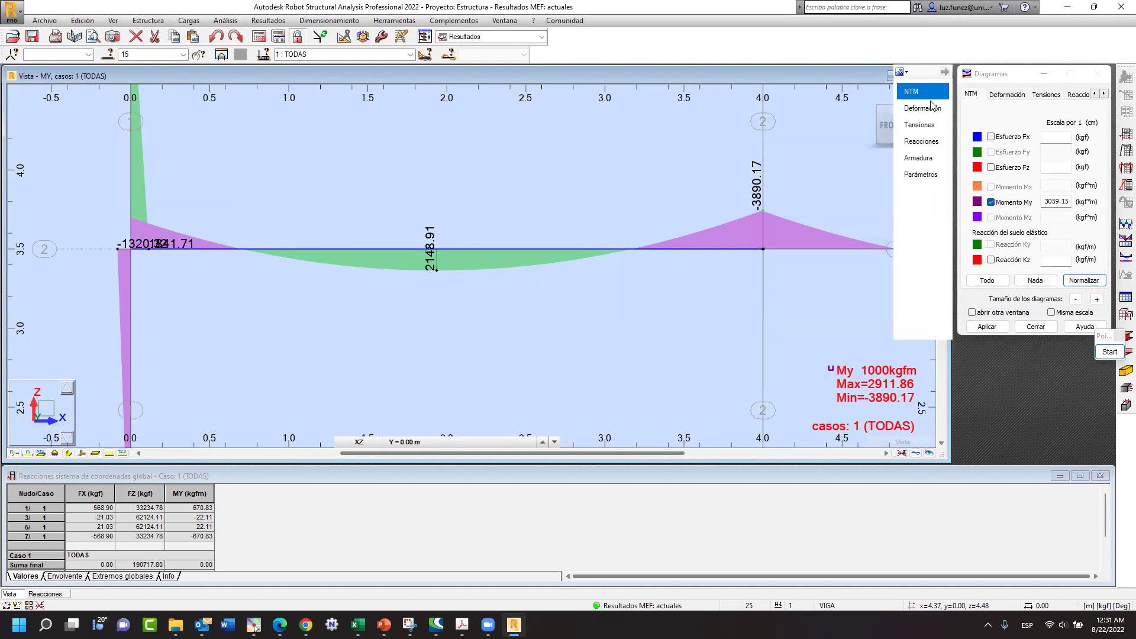
{"action": "left_click", "coordinate": [991, 168]}
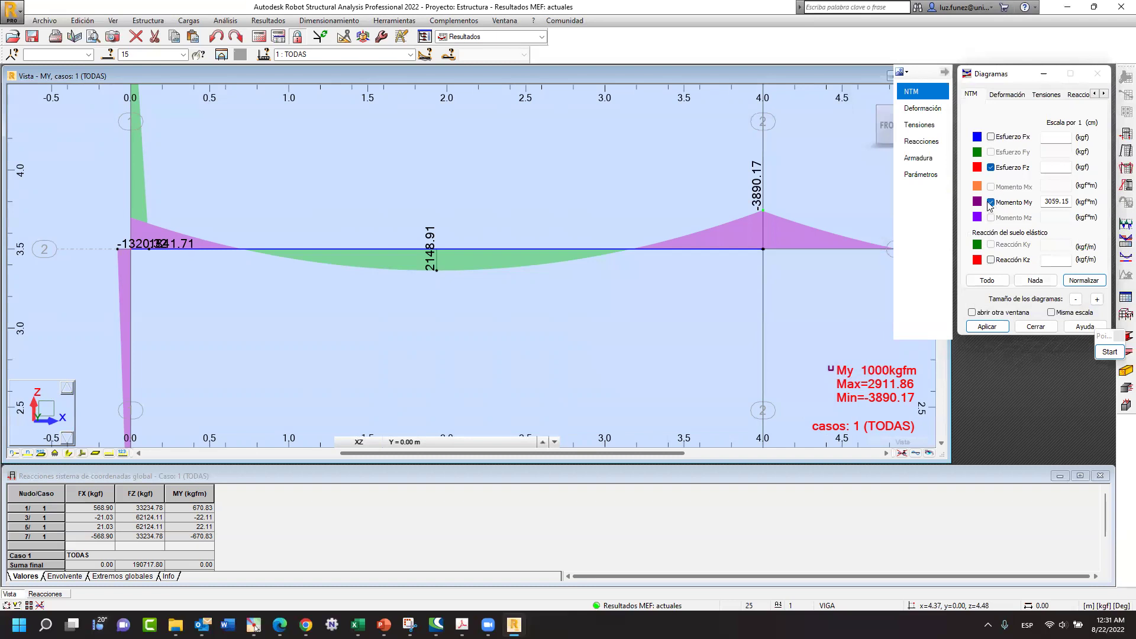
{"action": "left_click", "coordinate": [991, 203]}
{"action": "left_click", "coordinate": [987, 327]}
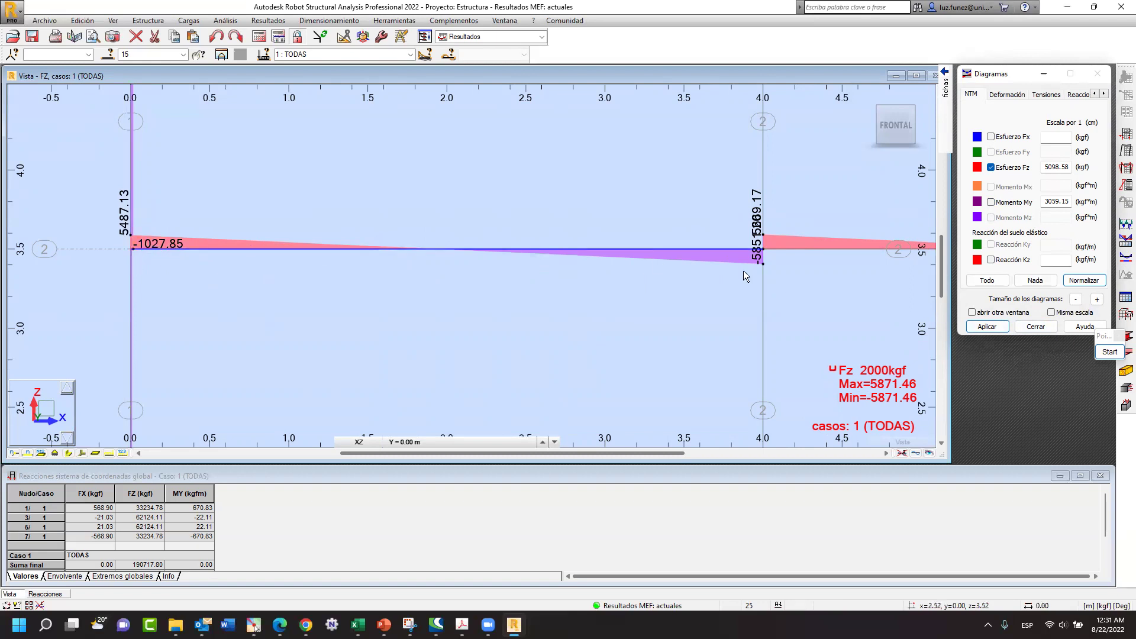
- Inspect the Fz shear diagram and its values along the same level 2 beam in its bar properties
{"action": "double_click", "coordinate": [426, 249]}
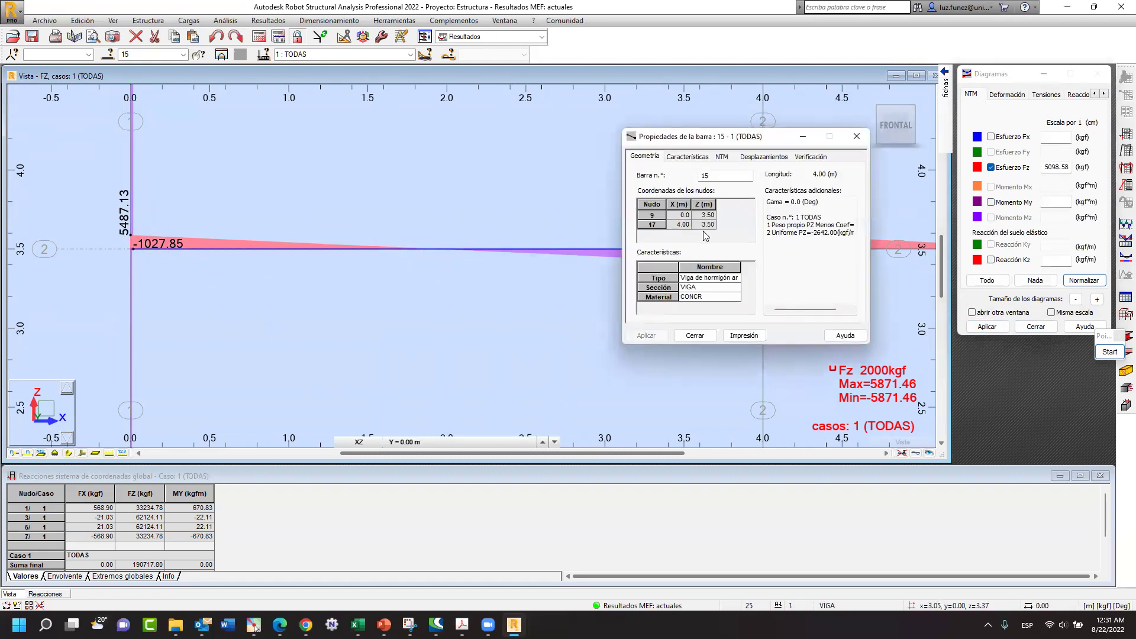
{"action": "left_click", "coordinate": [724, 158]}
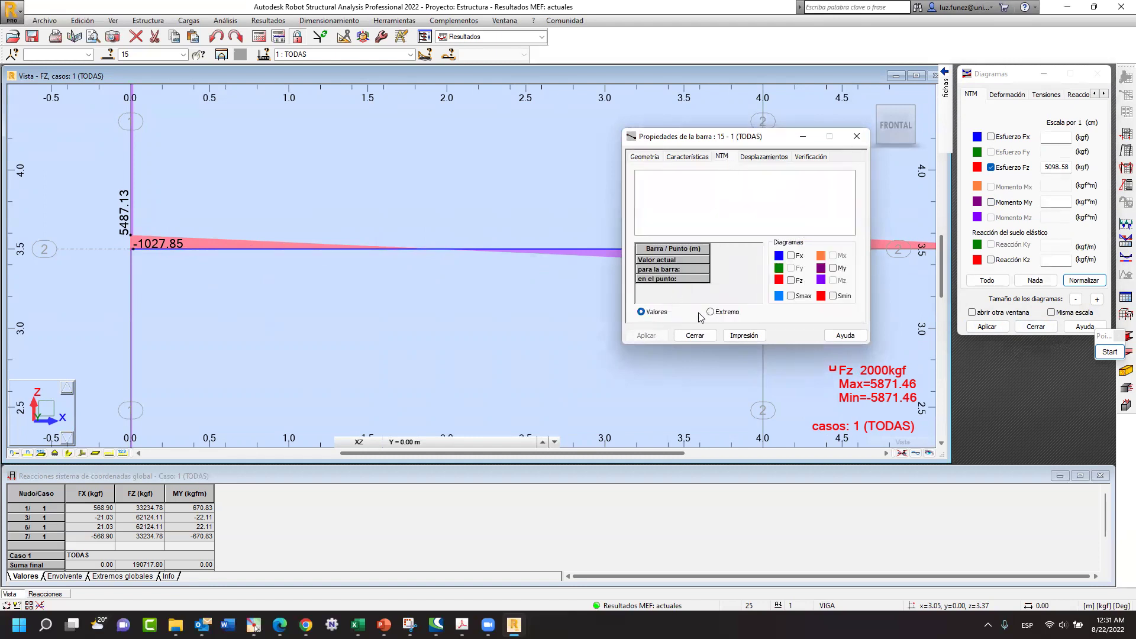
{"action": "left_click", "coordinate": [792, 281]}
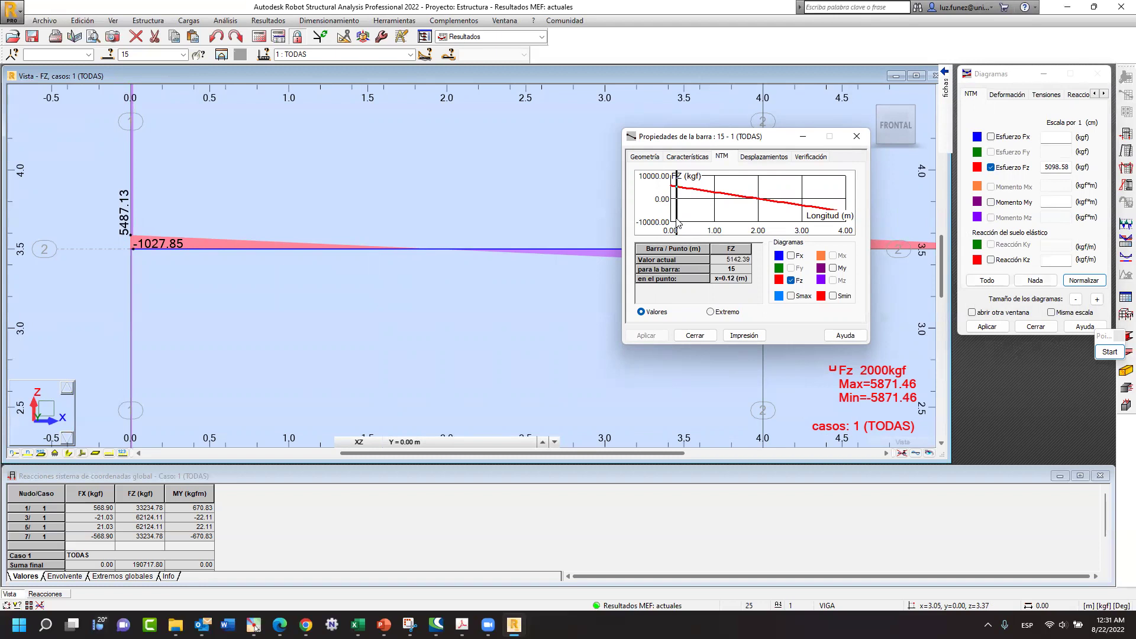
{"action": "left_click", "coordinate": [420, 208]}
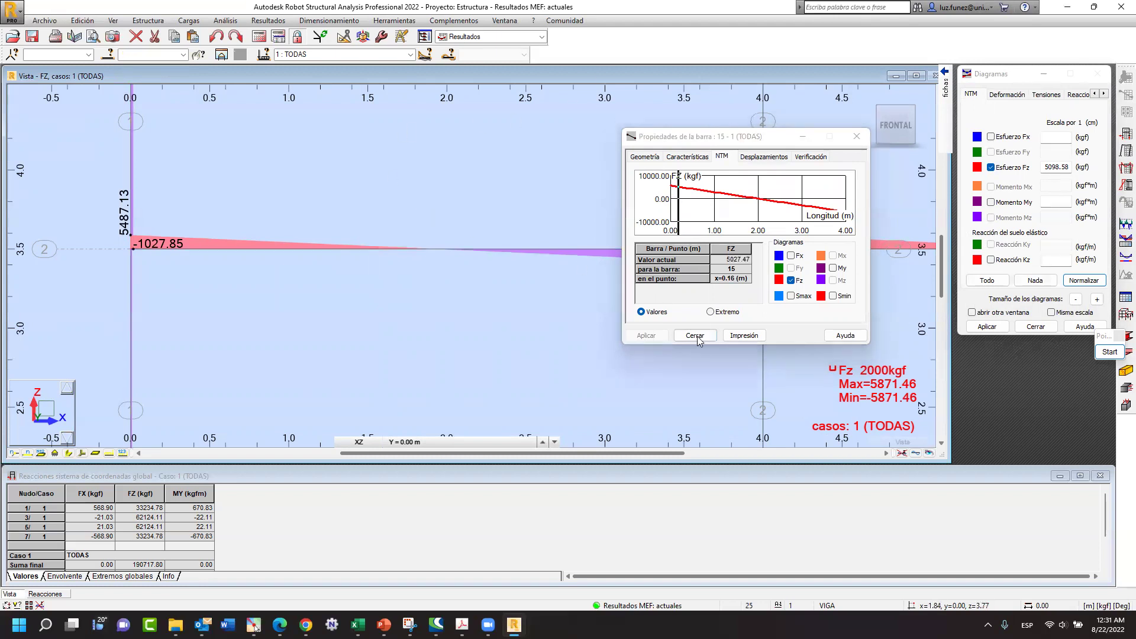
{"action": "left_click", "coordinate": [700, 140]}
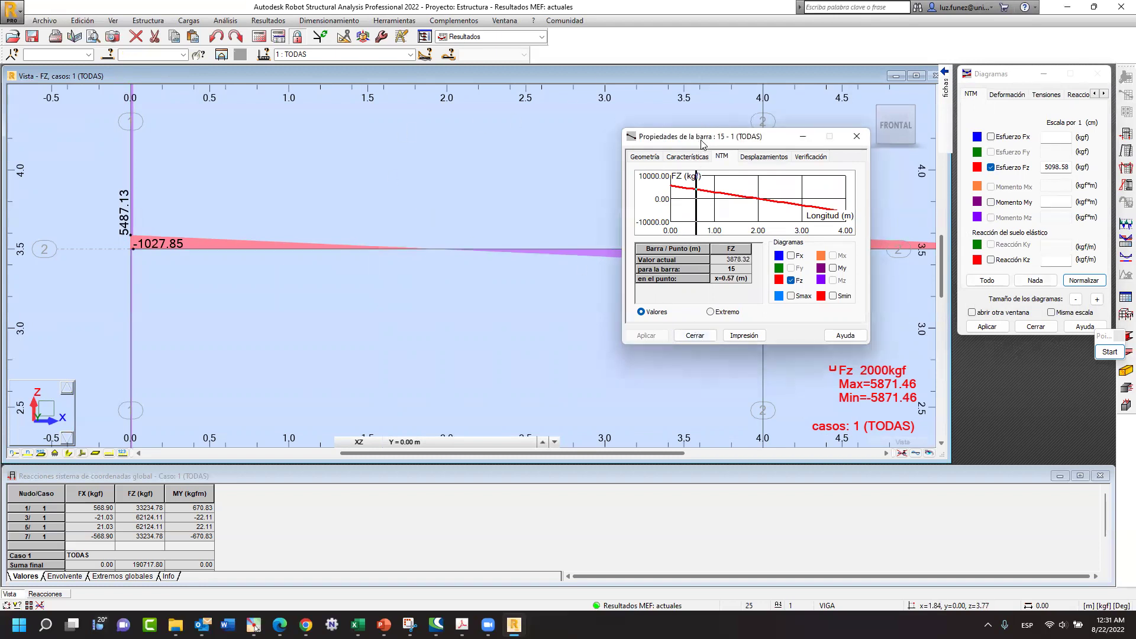
- Close the beam's bar properties and replace the Fz shear diagrams with the My moment diagrams on the frame
{"action": "left_click_drag", "start_coordinate": [701, 143], "coordinate": [926, 204]}
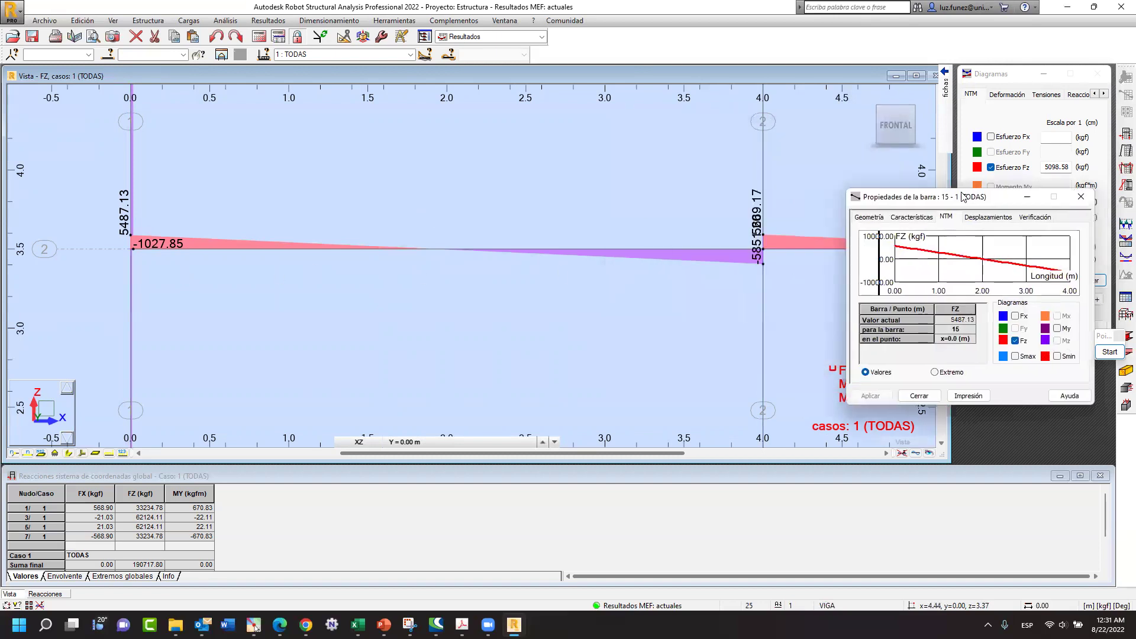
{"action": "left_click_drag", "start_coordinate": [962, 197], "coordinate": [879, 340]}
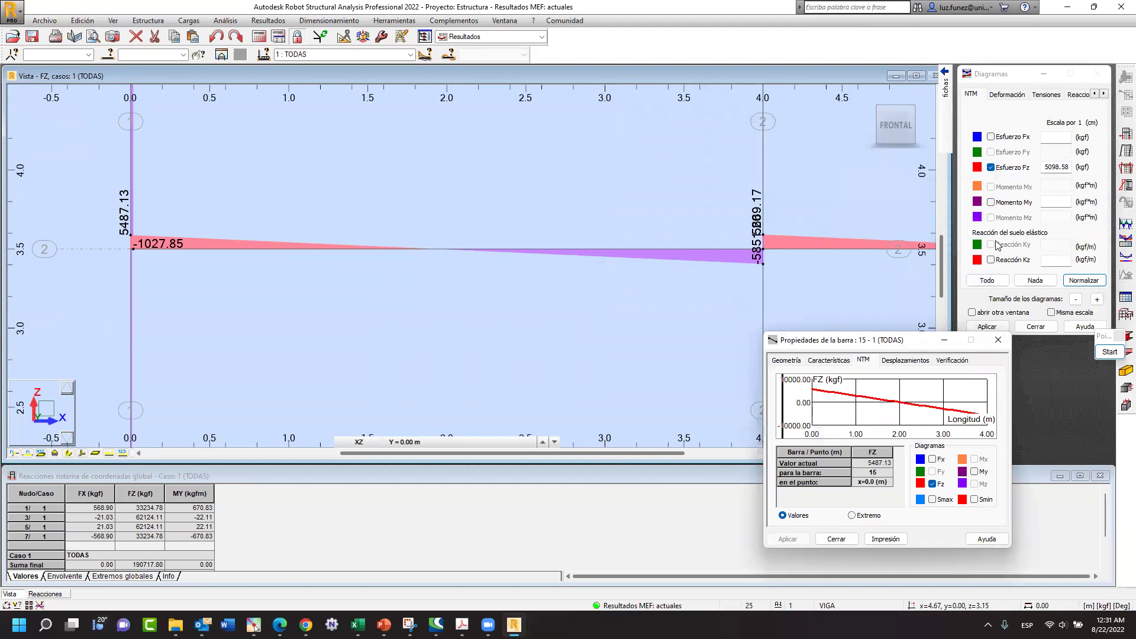
{"action": "left_click", "coordinate": [998, 339]}
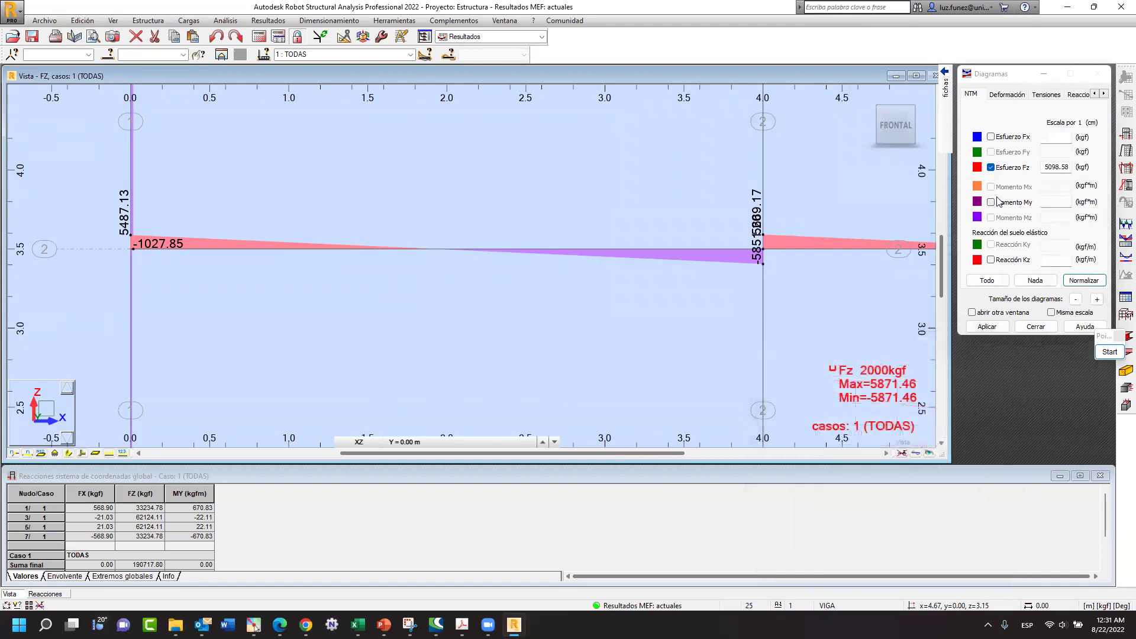
{"action": "left_click", "coordinate": [998, 203]}
{"action": "left_click", "coordinate": [991, 169]}
{"action": "left_click", "coordinate": [988, 327]}
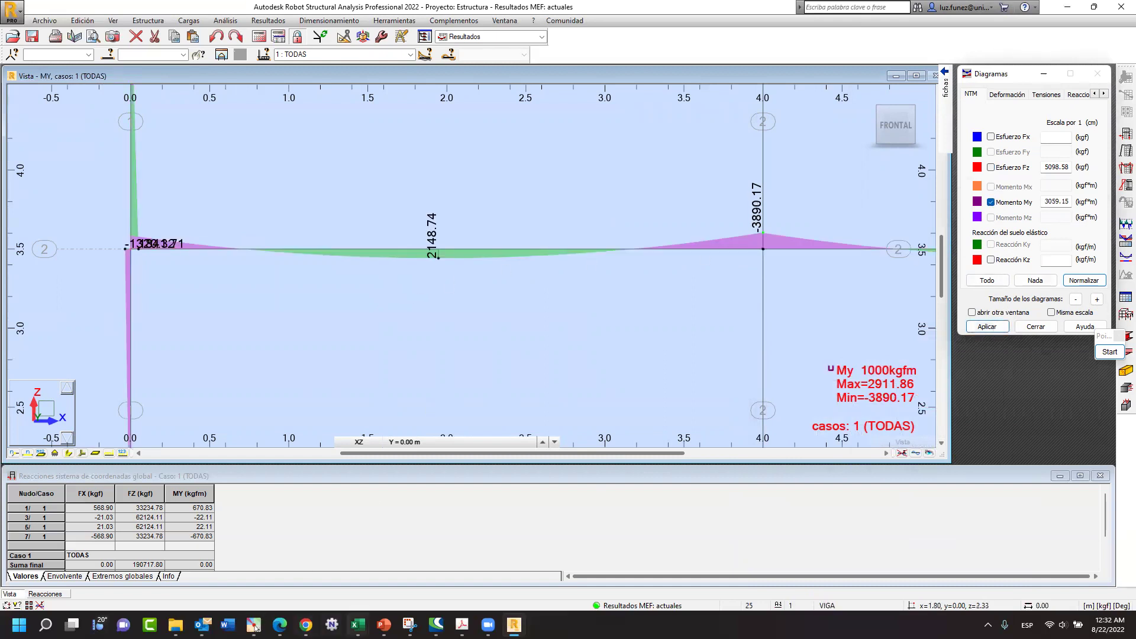
- Bring up the MEMORIA DE VIGA.xlsx workbook in Excel and arrange it side by side with the Robot model
{"action": "mouse_move", "coordinate": [358, 625]}
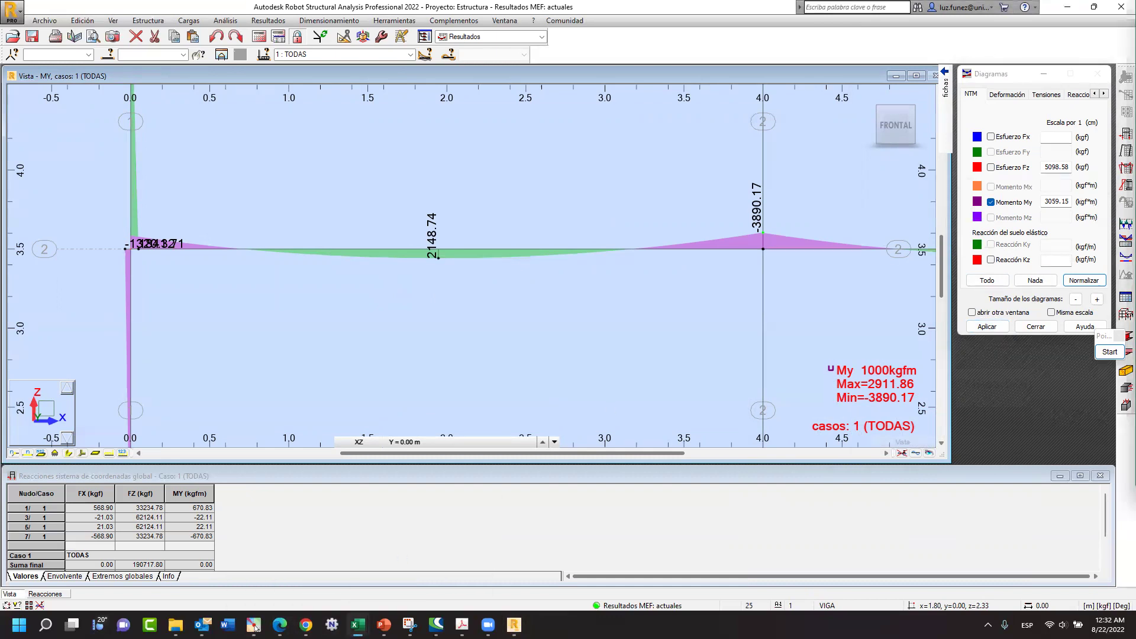
{"action": "left_click_drag", "start_coordinate": [1135, 29], "coordinate": [708, 88]}
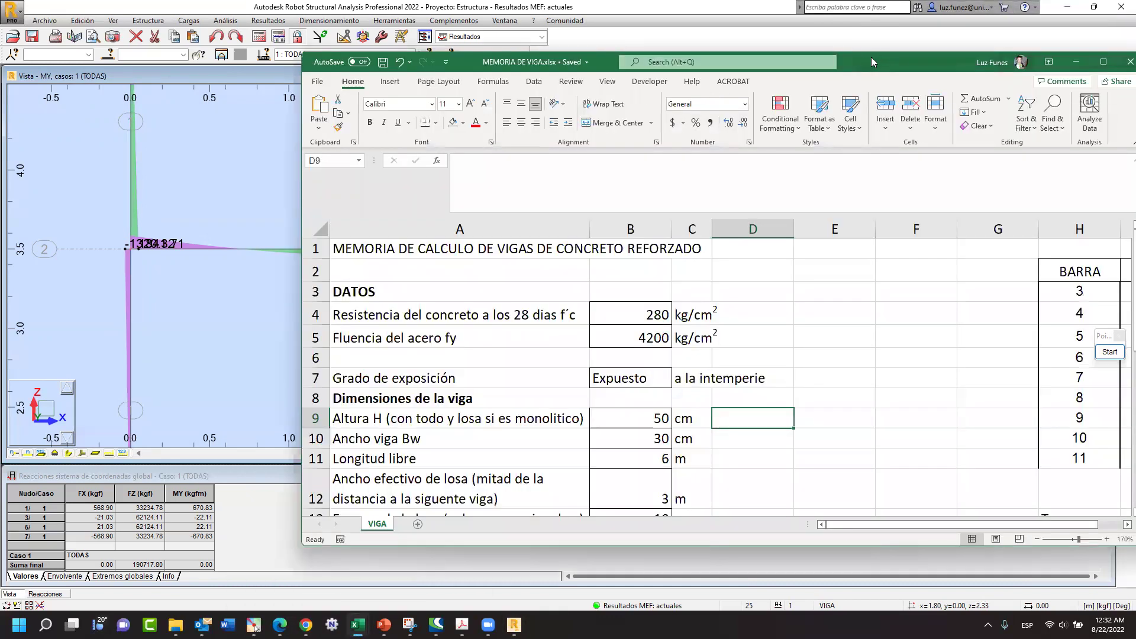
{"action": "left_click_drag", "start_coordinate": [868, 57], "coordinate": [784, 39]}
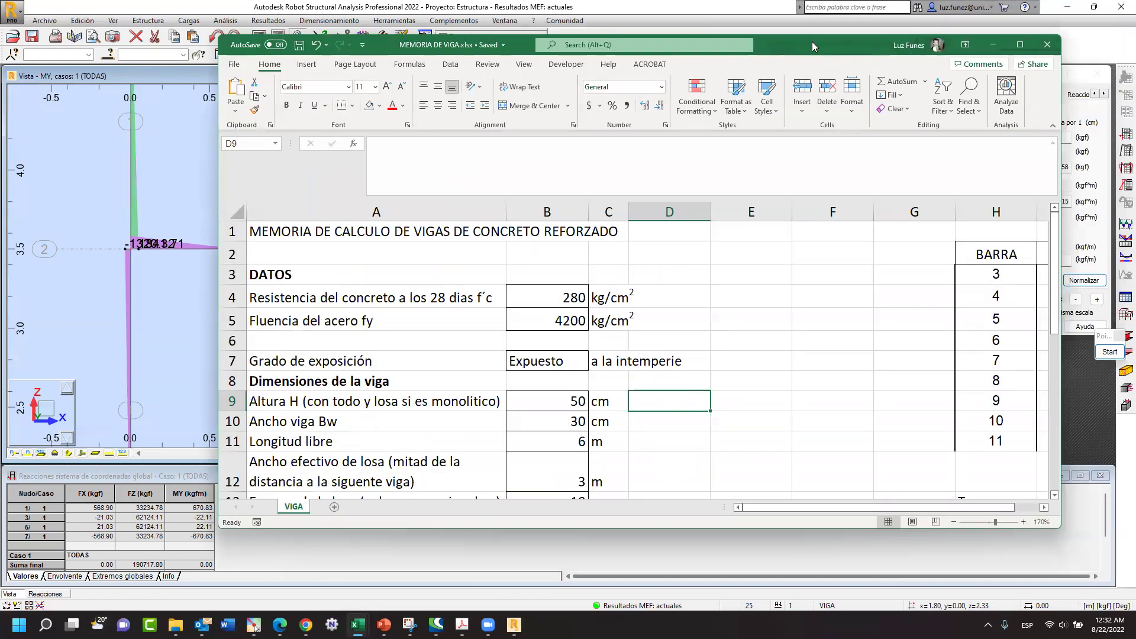
{"action": "left_click_drag", "start_coordinate": [812, 41], "coordinate": [1, 63]}
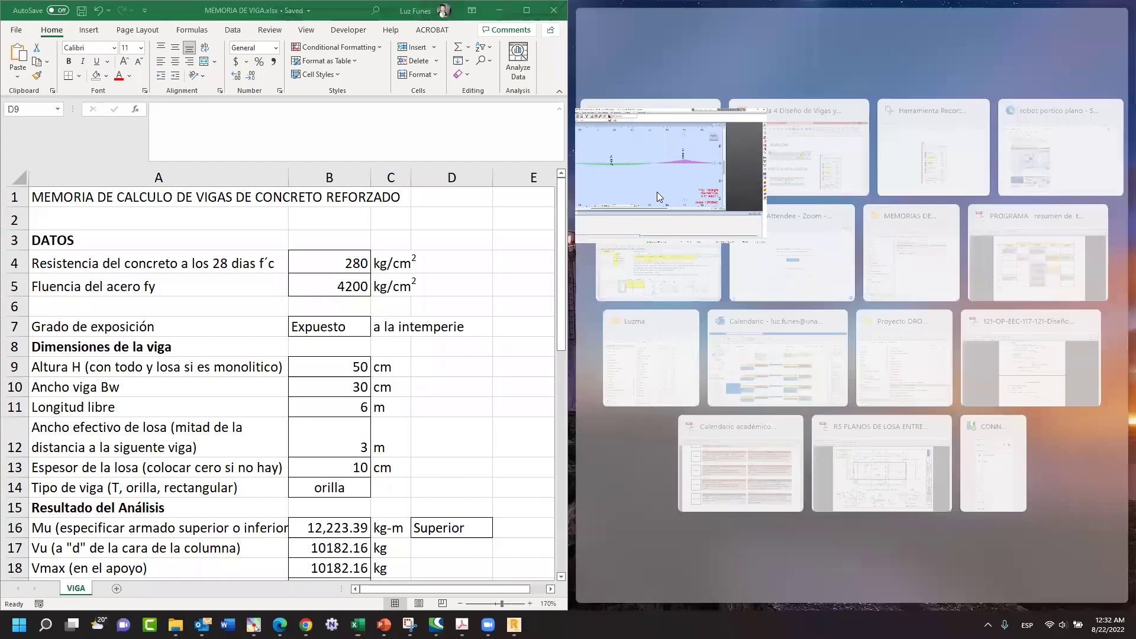
{"action": "left_click", "coordinate": [656, 162]}
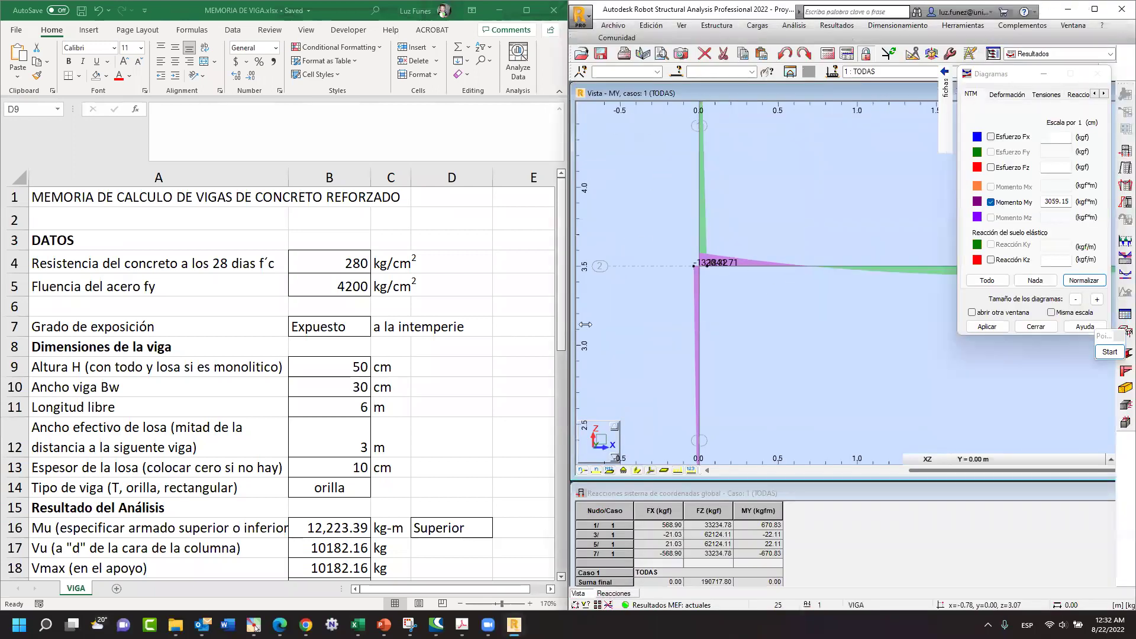
- Move the Diagramas dialog clear of the level 2 beam and frame the span between axes 1 and 2
{"action": "left_click", "coordinate": [1007, 75]}
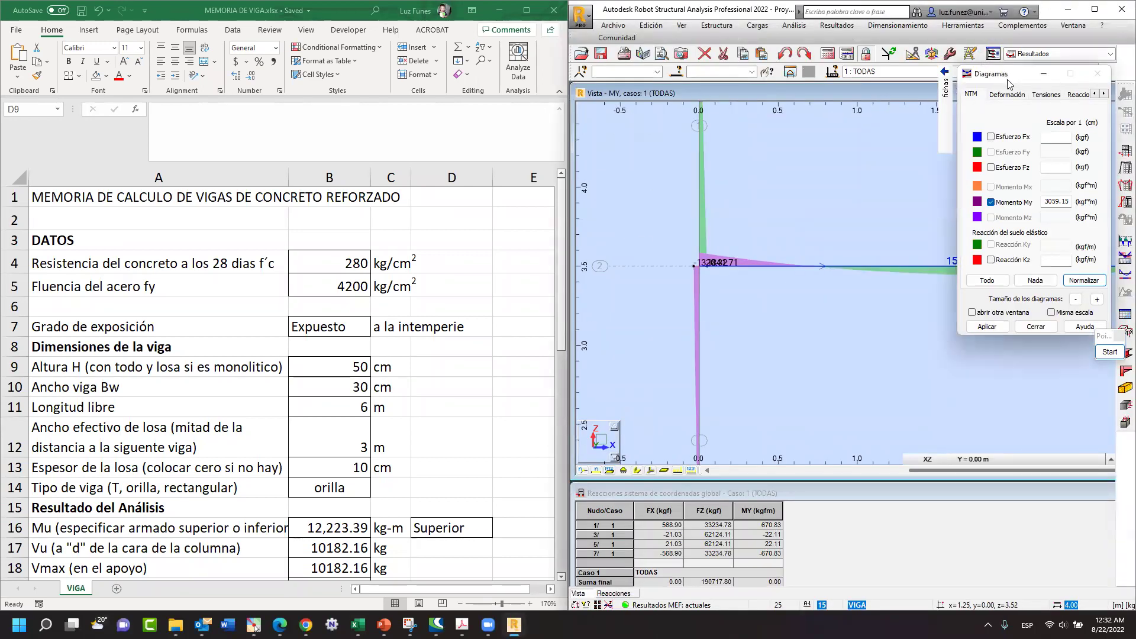
{"action": "left_click_drag", "start_coordinate": [1007, 80], "coordinate": [1006, 332]}
{"action": "scroll", "coordinate": [643, 298], "scroll_direction": "down", "scroll_amount": 2}
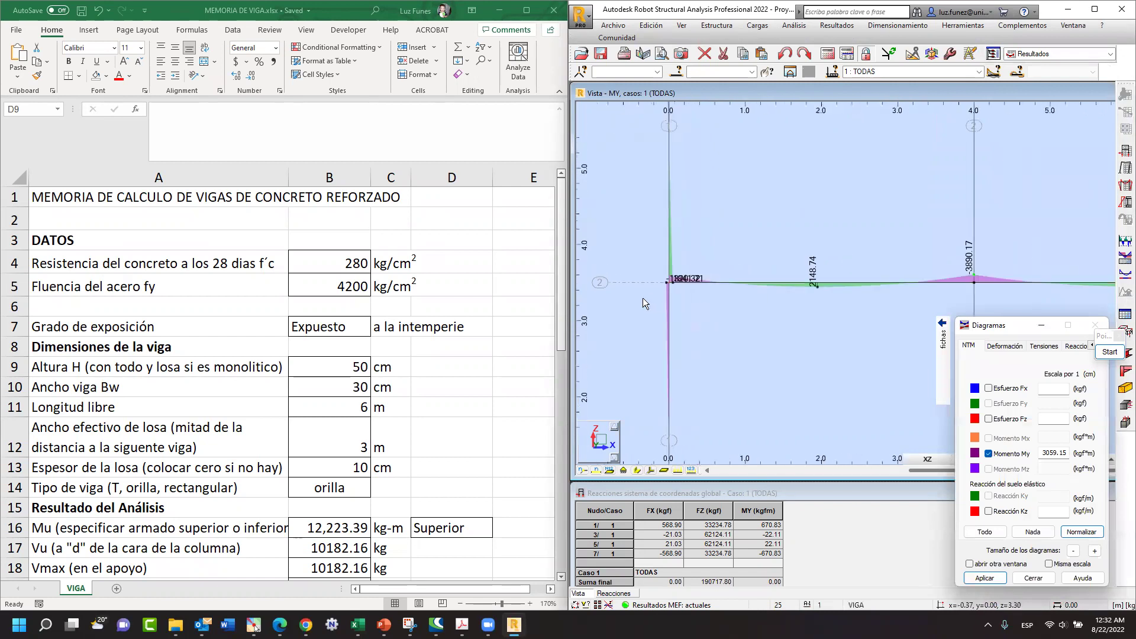
{"action": "scroll", "coordinate": [891, 258], "scroll_direction": "up", "scroll_amount": 1}
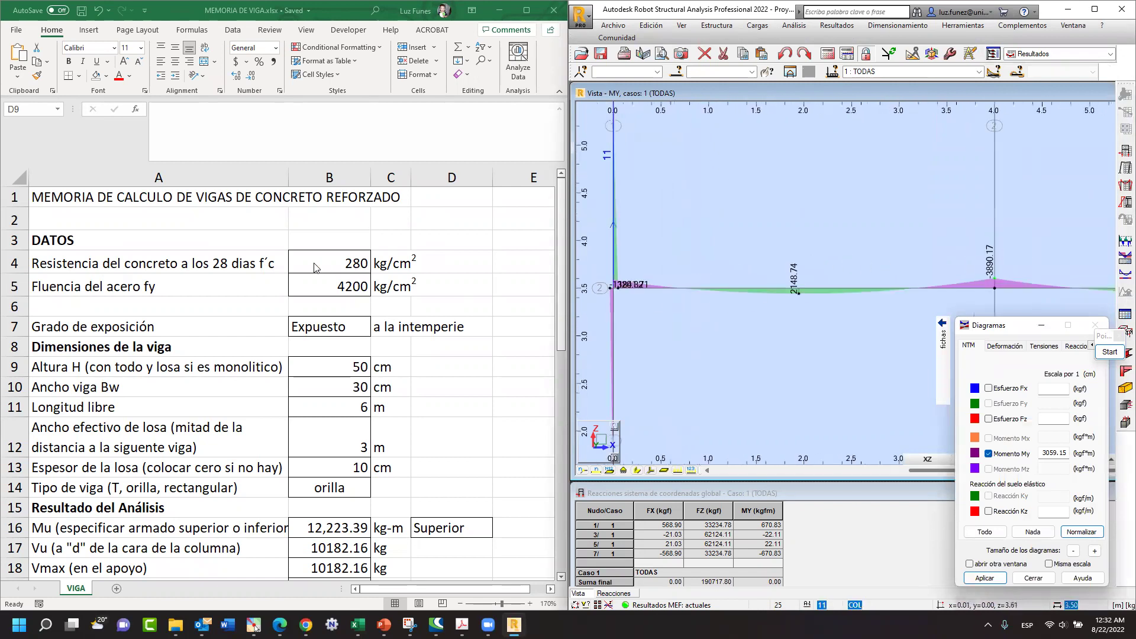
- Review the concrete strength, steel yield strength and exposure inputs in the beam design sheet
{"action": "left_click", "coordinate": [337, 269]}
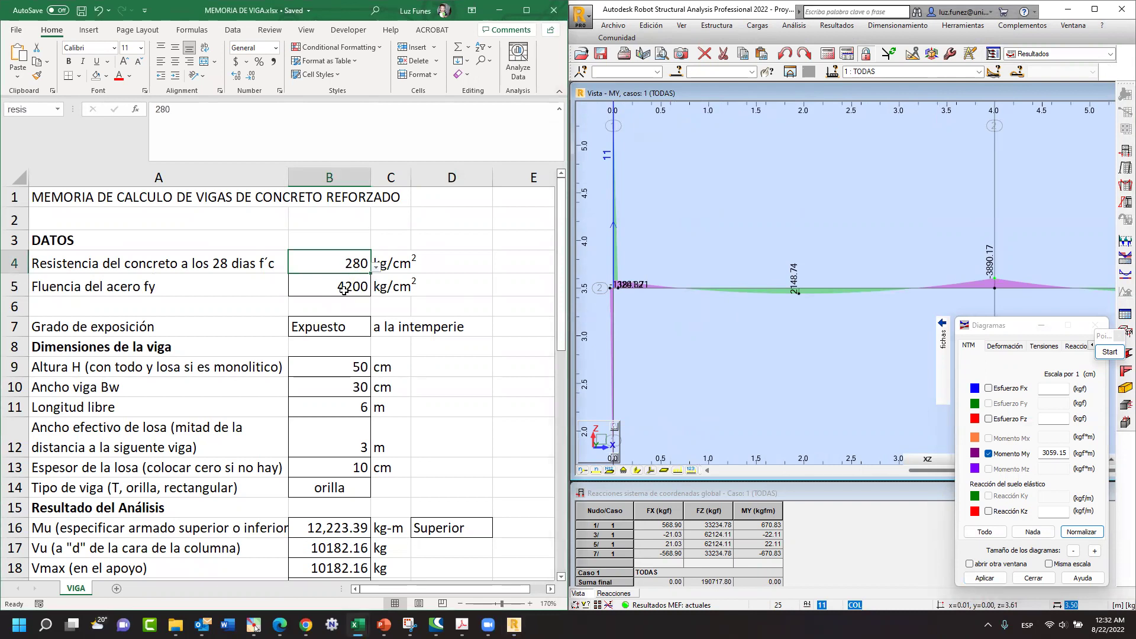
{"action": "left_click", "coordinate": [349, 288]}
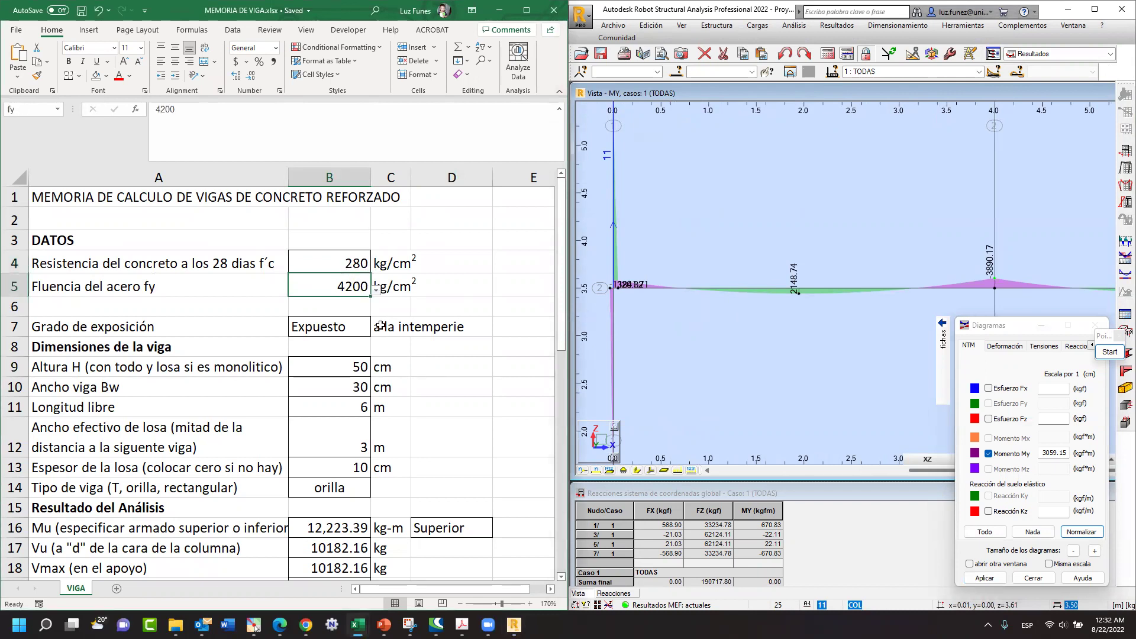
{"action": "left_click", "coordinate": [330, 332]}
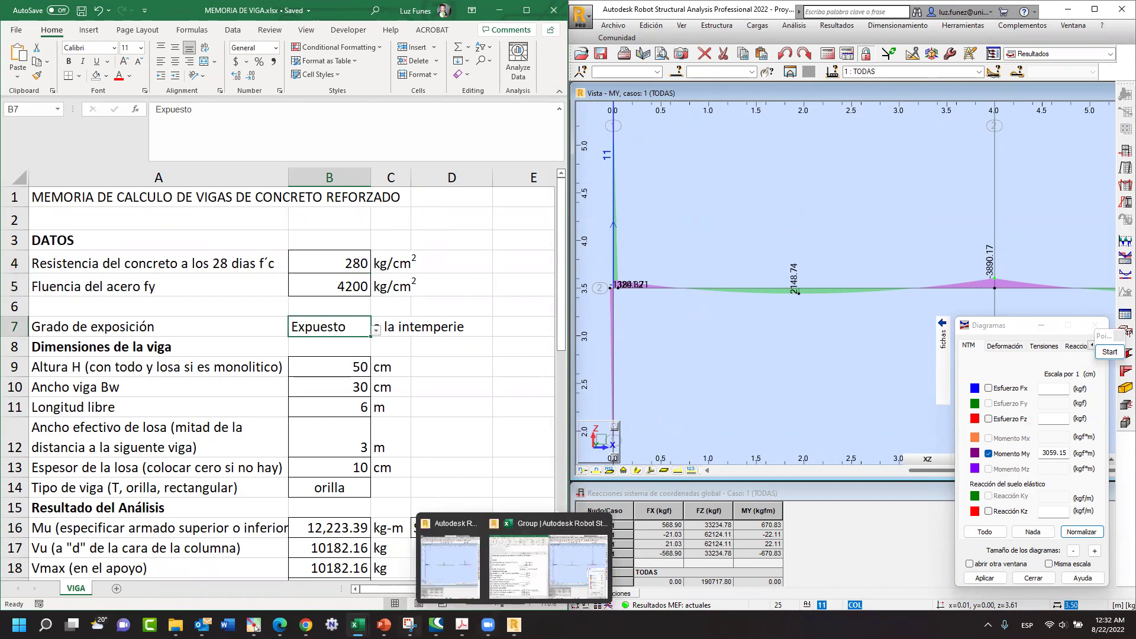
- Switch to the PowerPoint presentation, consult slide 10 with the supports and load plan, and return to the beam sheet
{"action": "left_click", "coordinate": [384, 624]}
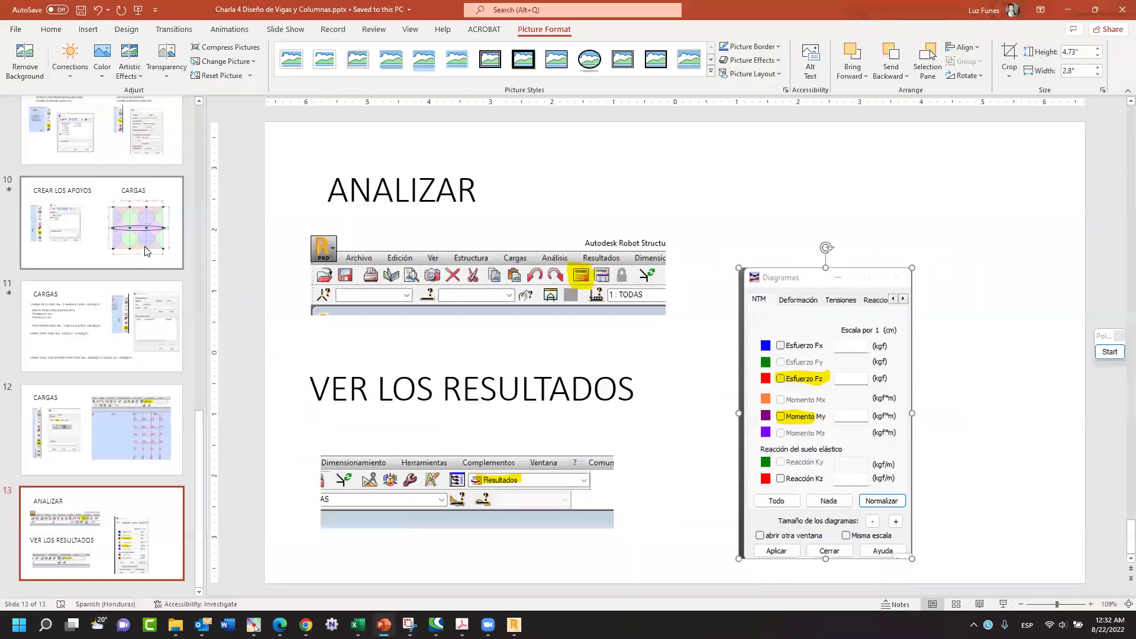
{"action": "scroll", "coordinate": [142, 340], "scroll_direction": "up", "scroll_amount": 2}
{"action": "left_click", "coordinate": [143, 340]}
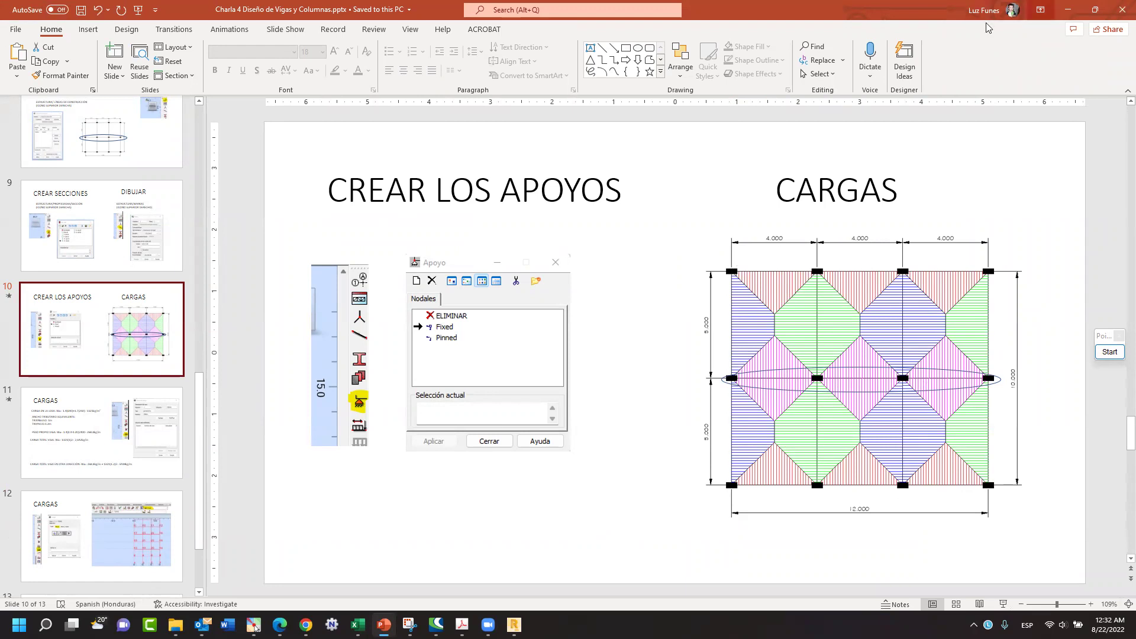
{"action": "left_click", "coordinate": [1069, 9]}
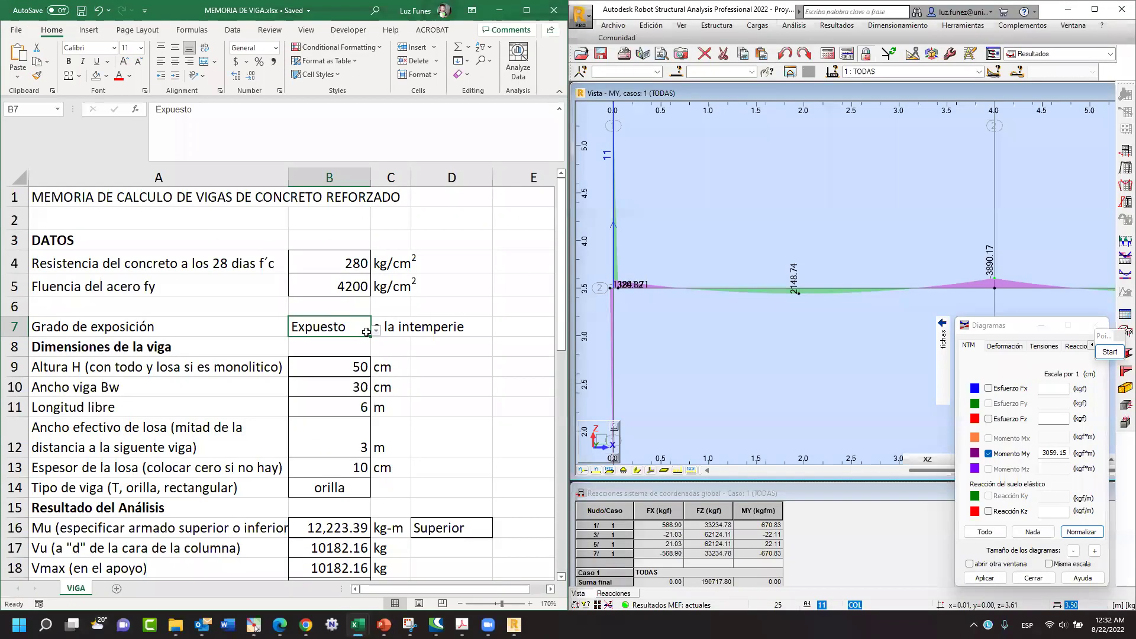
- Set the beam's degree of exposure to No Expuesto
{"action": "left_click", "coordinate": [377, 329]}
{"action": "left_click", "coordinate": [324, 353]}
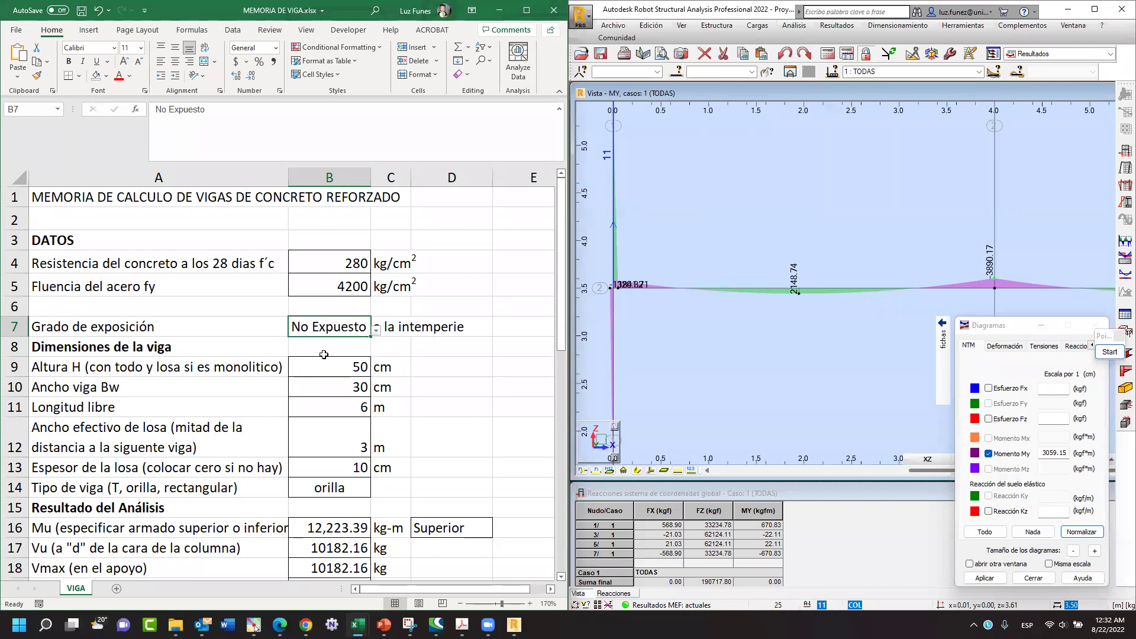
{"action": "left_click", "coordinate": [403, 350]}
{"action": "key", "text": "Up"}
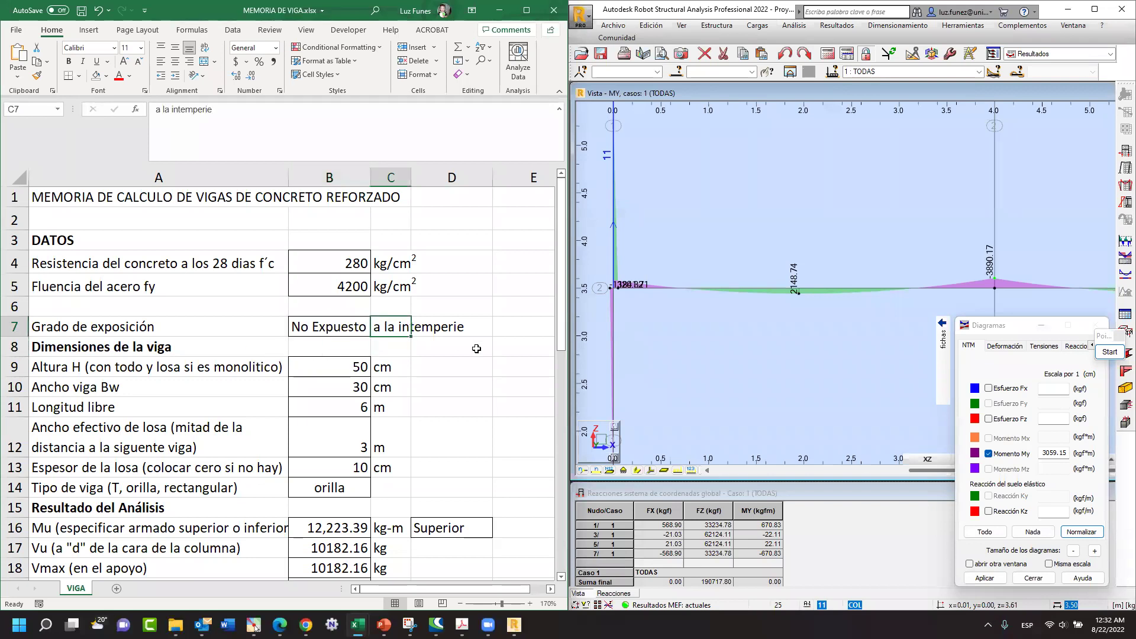
- Set the beam height H to 40 cm and the beam width Bw to 20 cm
{"action": "scroll", "coordinate": [335, 290], "scroll_direction": "down", "scroll_amount": 1}
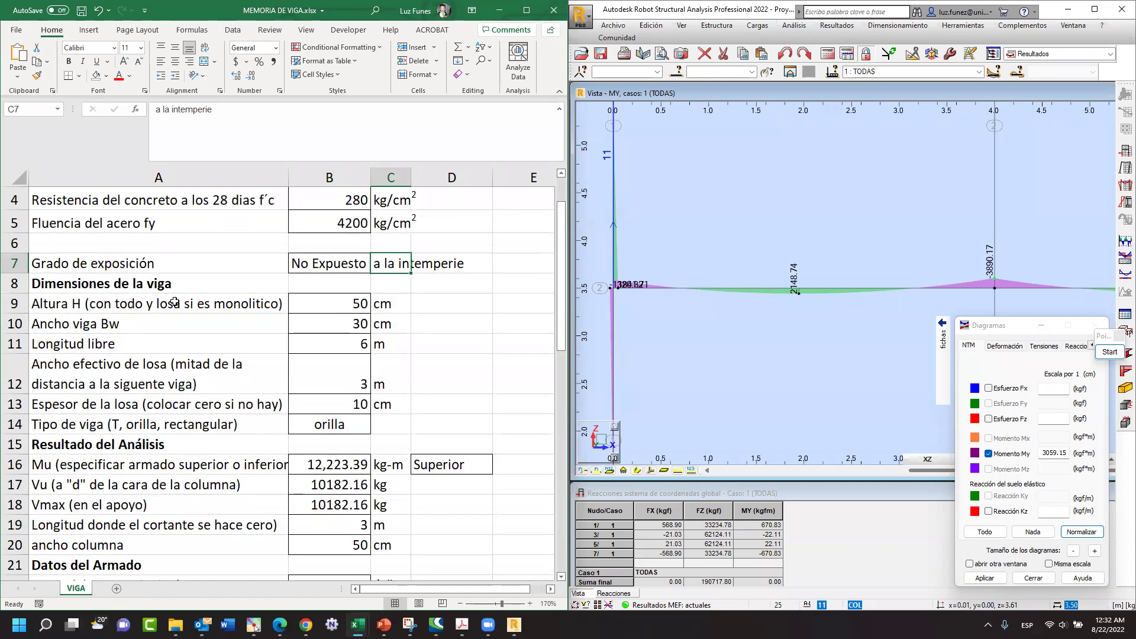
{"action": "left_click", "coordinate": [317, 304]}
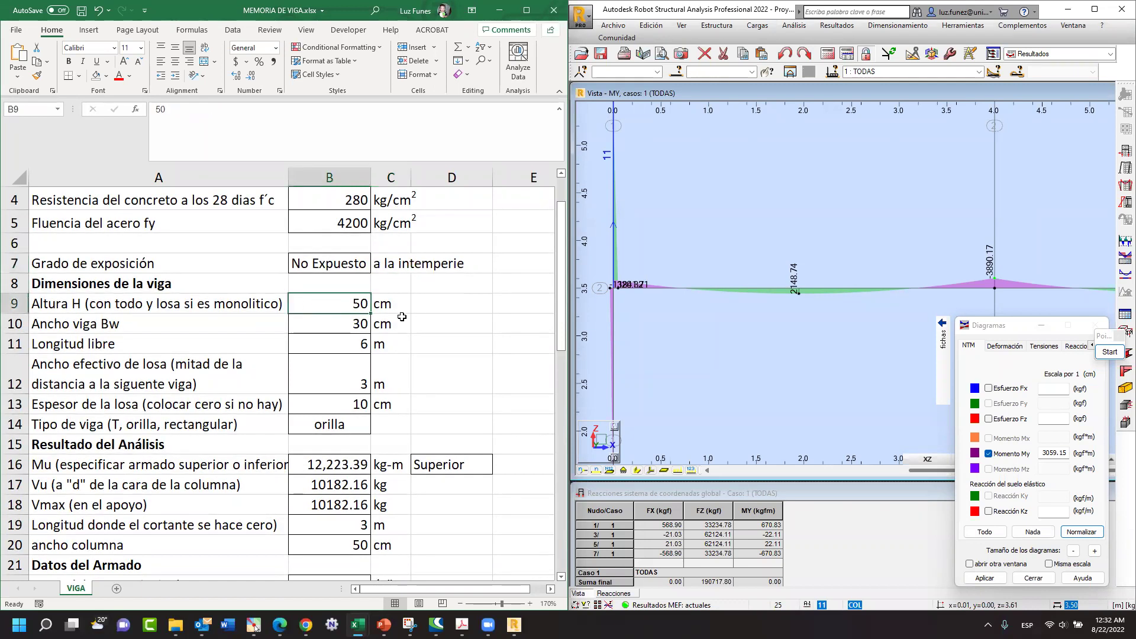
{"action": "type", "text": "40"}
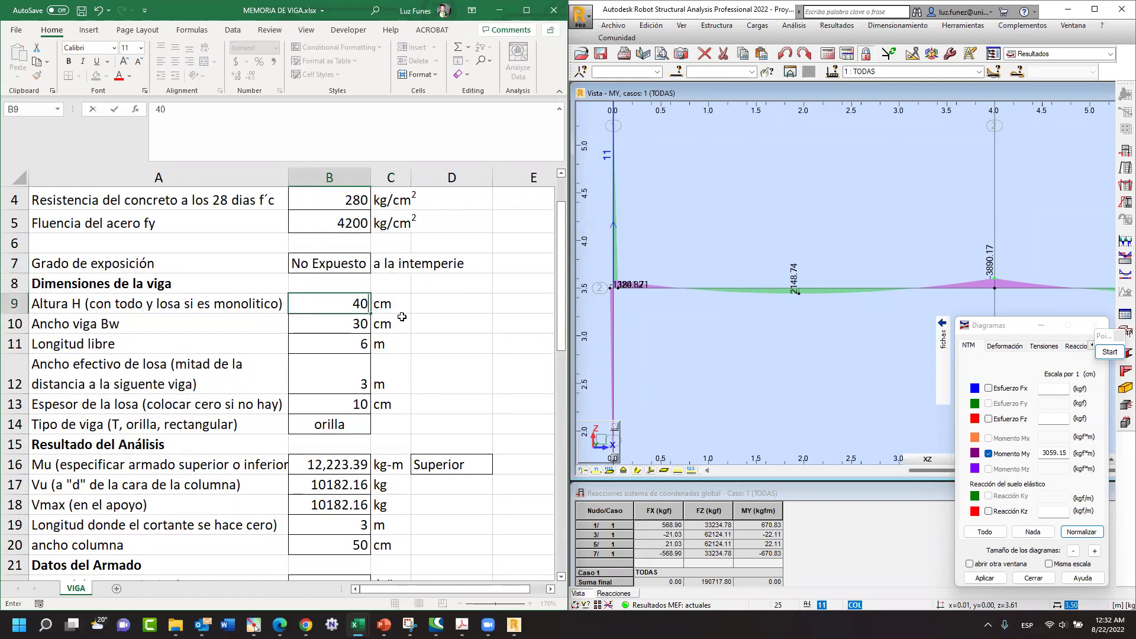
{"action": "left_click", "coordinate": [345, 319]}
{"action": "type", "text": "20"}
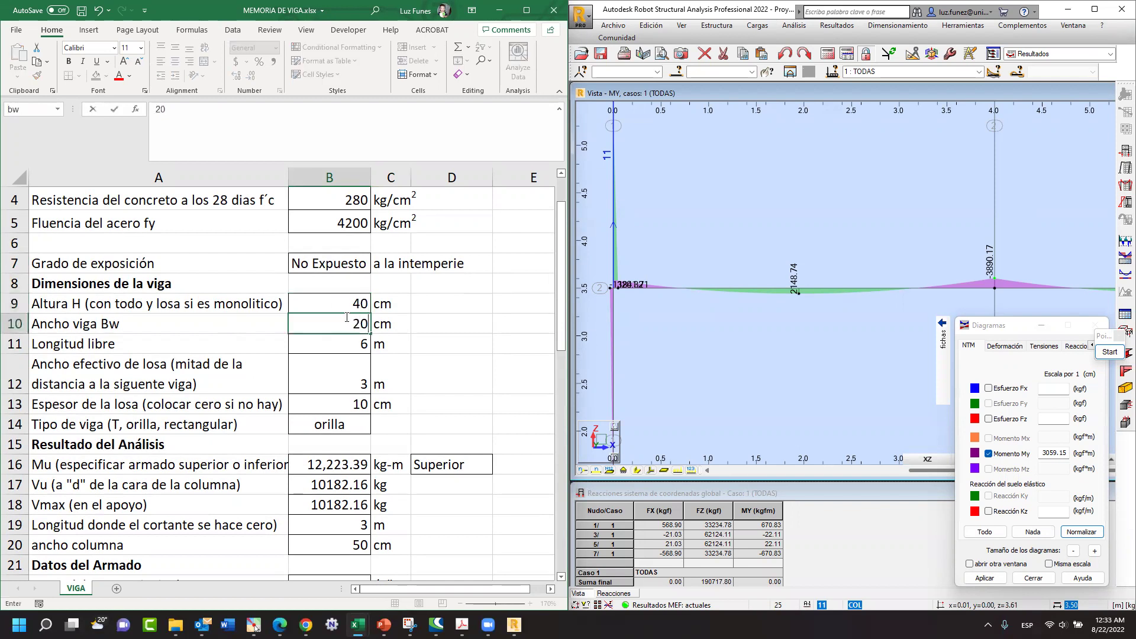
- Select the Longitud libre value and consult the span dimensions on the PowerPoint load plan slide
{"action": "left_click", "coordinate": [356, 344]}
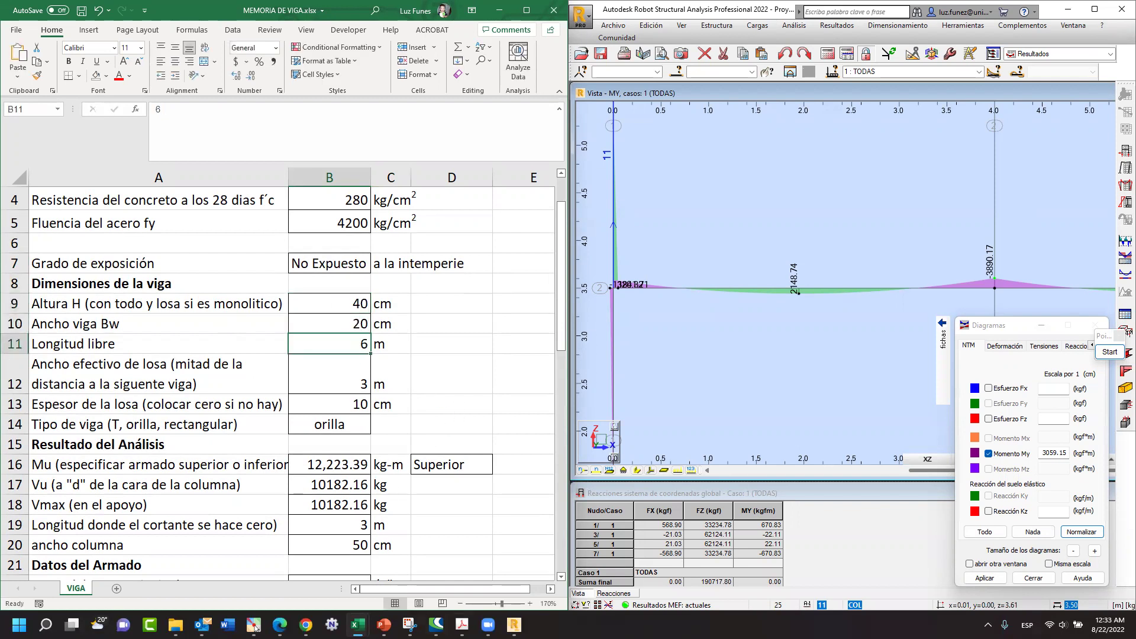
{"action": "mouse_move", "coordinate": [384, 625]}
{"action": "left_click", "coordinate": [468, 594]}
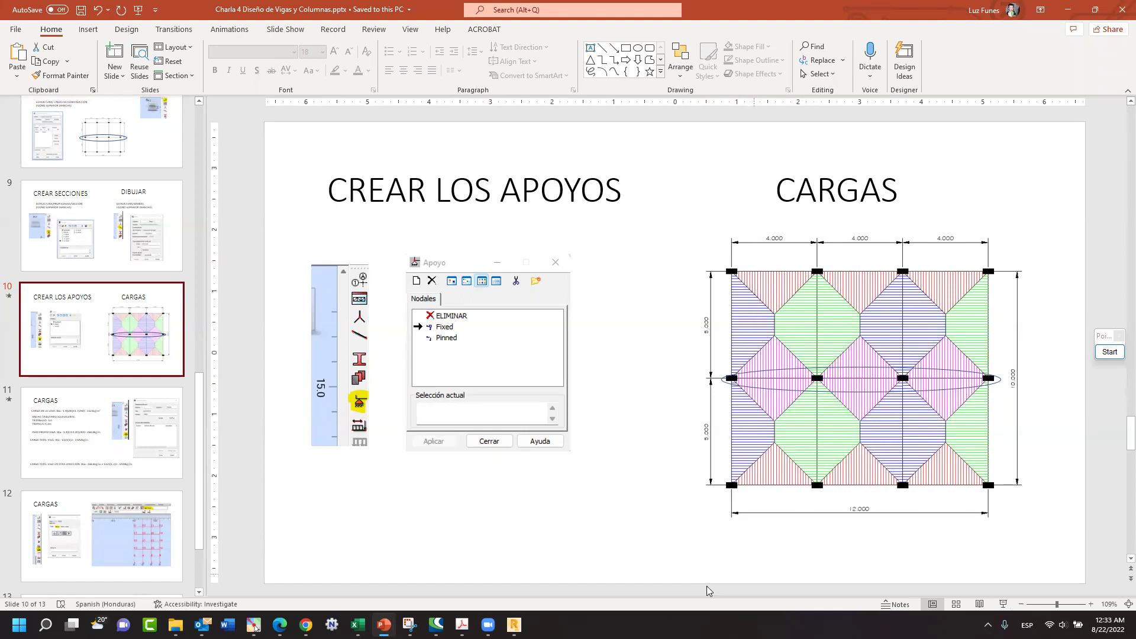
{"action": "mouse_move", "coordinate": [358, 624]}
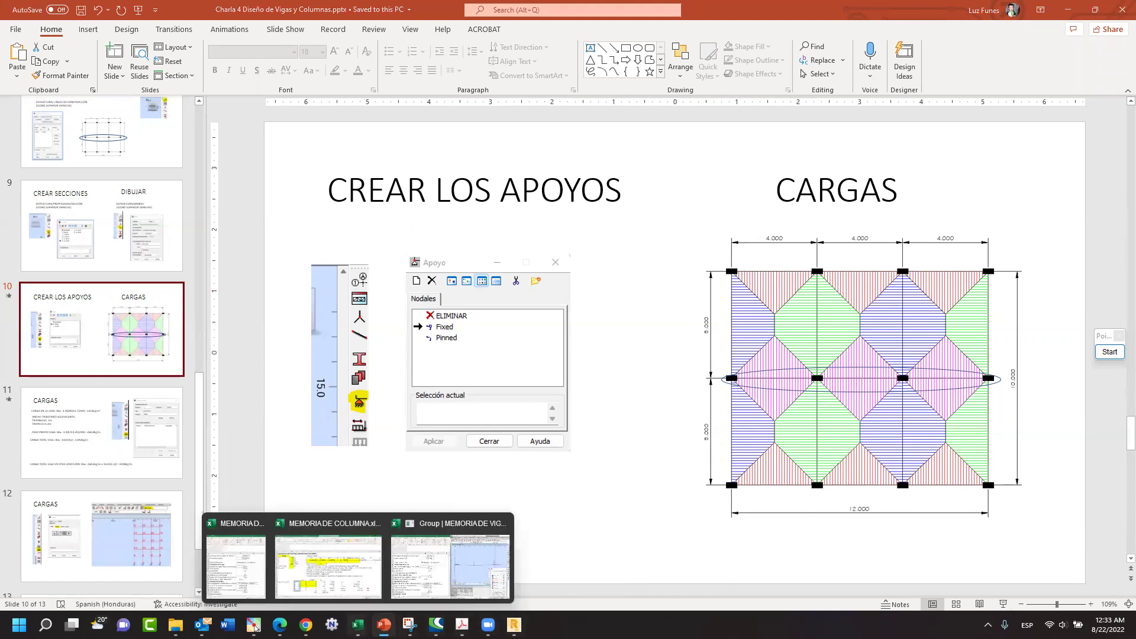
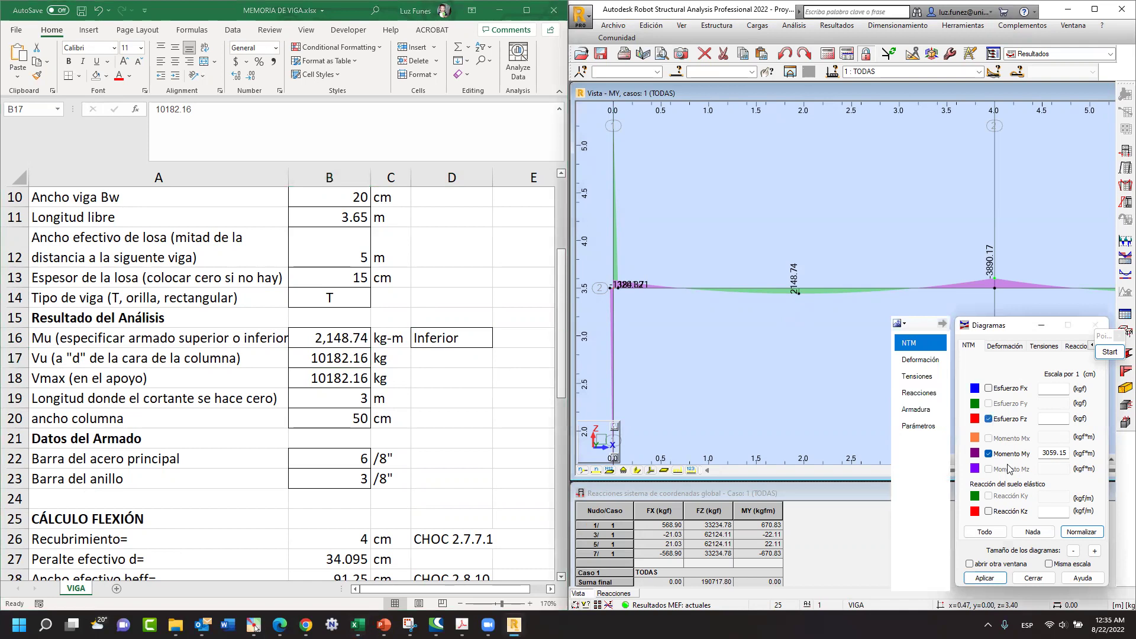
- Display only the Fz shear force diagrams on the Robot frame, with the My moment diagrams switched off
{"action": "left_click", "coordinate": [984, 580]}
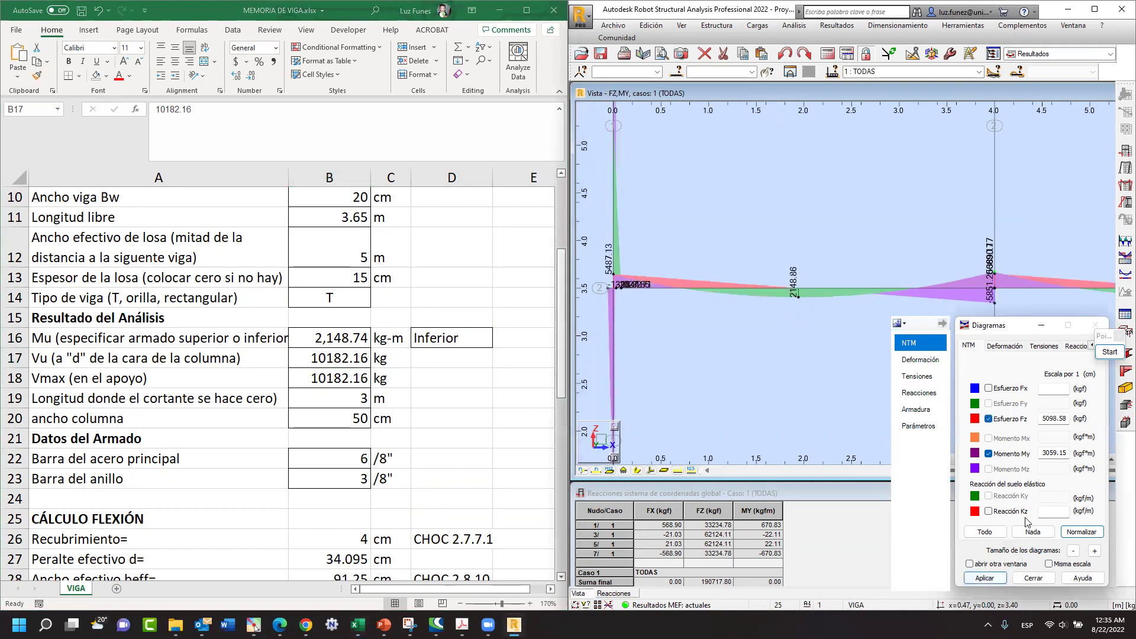
{"action": "left_click", "coordinate": [989, 454]}
{"action": "left_click", "coordinate": [985, 578]}
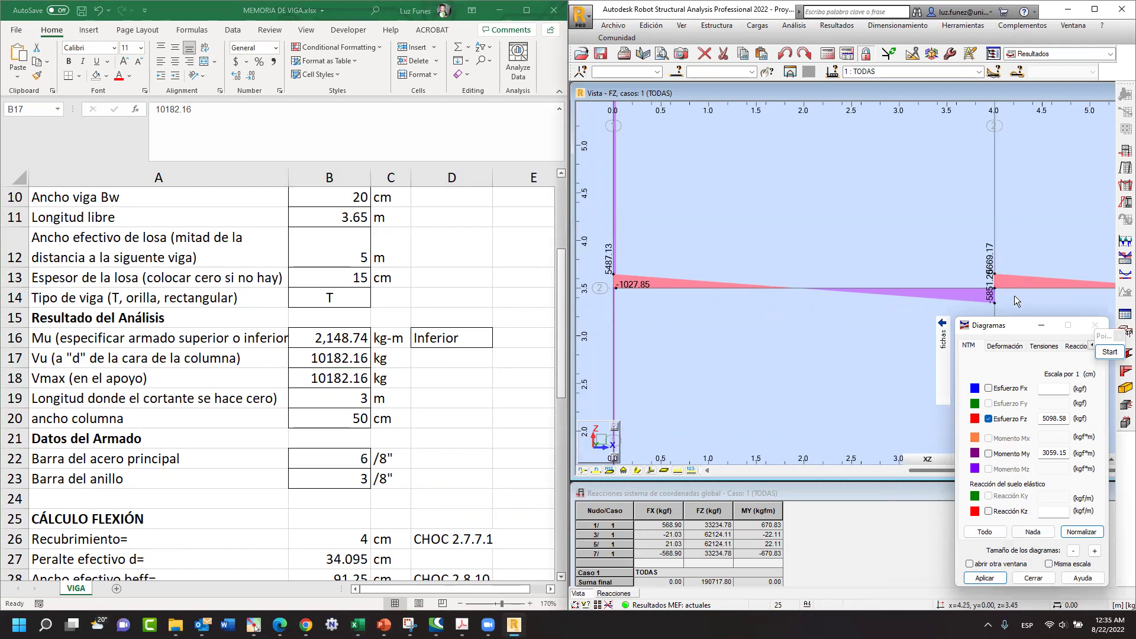
- Set Vu to 5851.2 kg, reading the Fz shear of the first-span beam at axis 2
{"action": "scroll", "coordinate": [1009, 299], "scroll_direction": "up", "scroll_amount": 3}
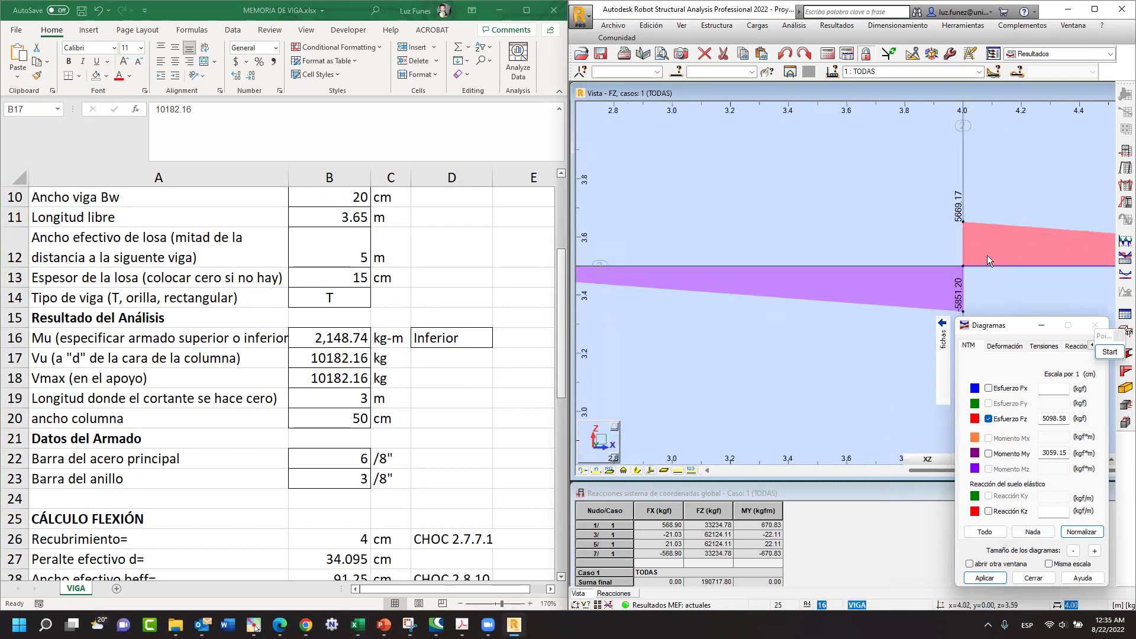
{"action": "scroll", "coordinate": [987, 260], "scroll_direction": "down", "scroll_amount": 1}
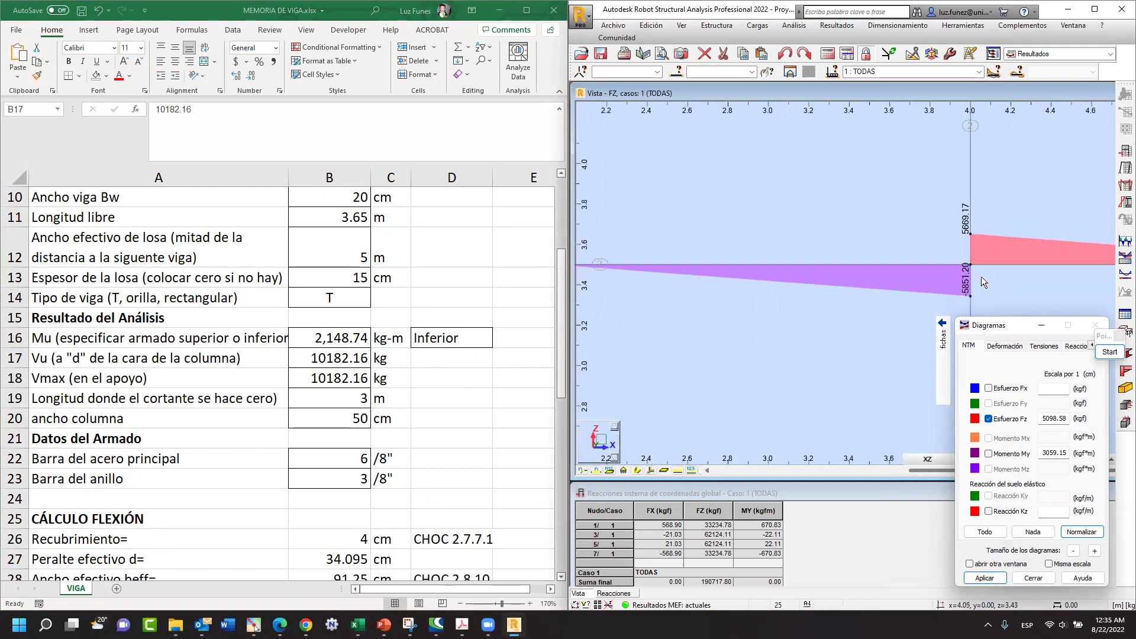
{"action": "scroll", "coordinate": [982, 275], "scroll_direction": "down", "scroll_amount": 2}
{"action": "scroll", "coordinate": [604, 271], "scroll_direction": "up", "scroll_amount": 1}
{"action": "scroll", "coordinate": [604, 300], "scroll_direction": "down", "scroll_amount": 2}
{"action": "scroll", "coordinate": [651, 300], "scroll_direction": "up", "scroll_amount": 1}
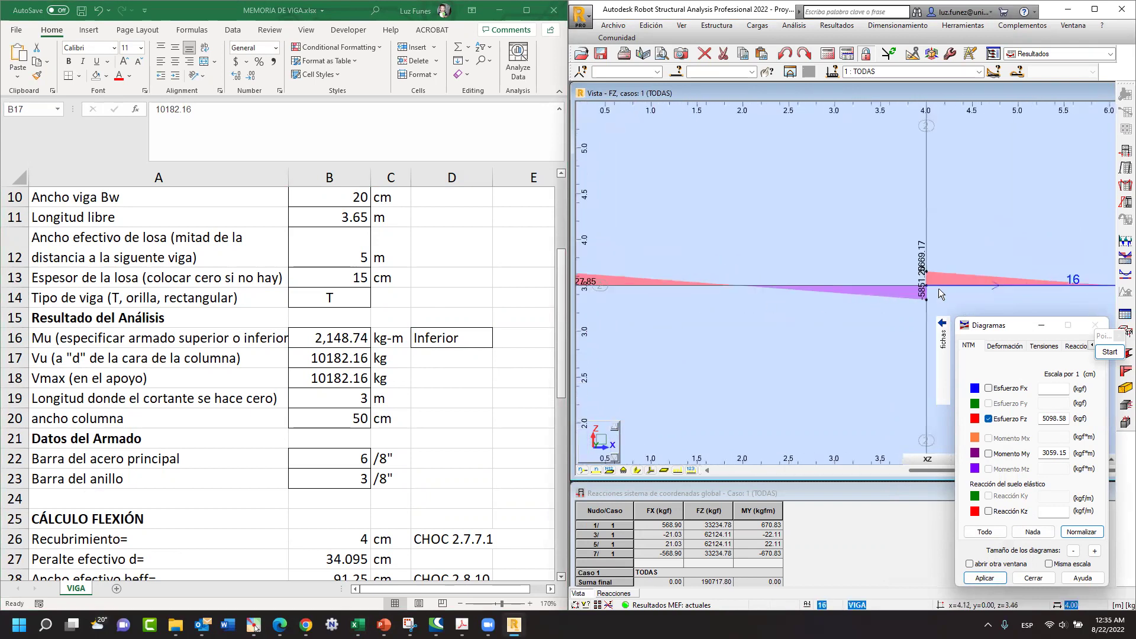
{"action": "scroll", "coordinate": [923, 296], "scroll_direction": "up", "scroll_amount": 4}
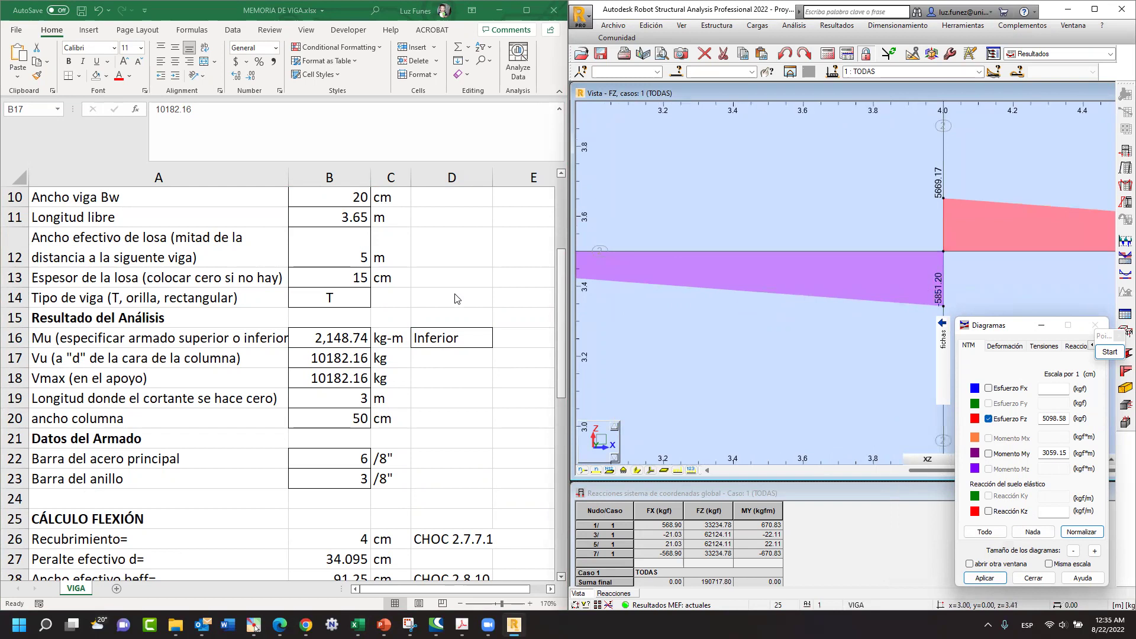
{"action": "left_click", "coordinate": [296, 358]}
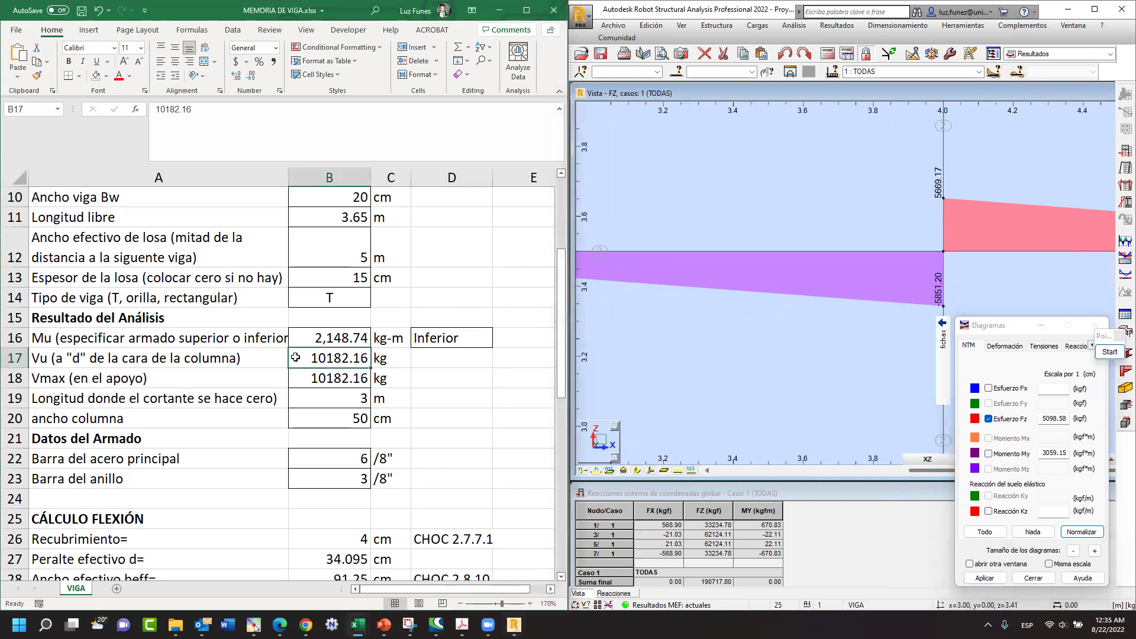
{"action": "type", "text": "5"}
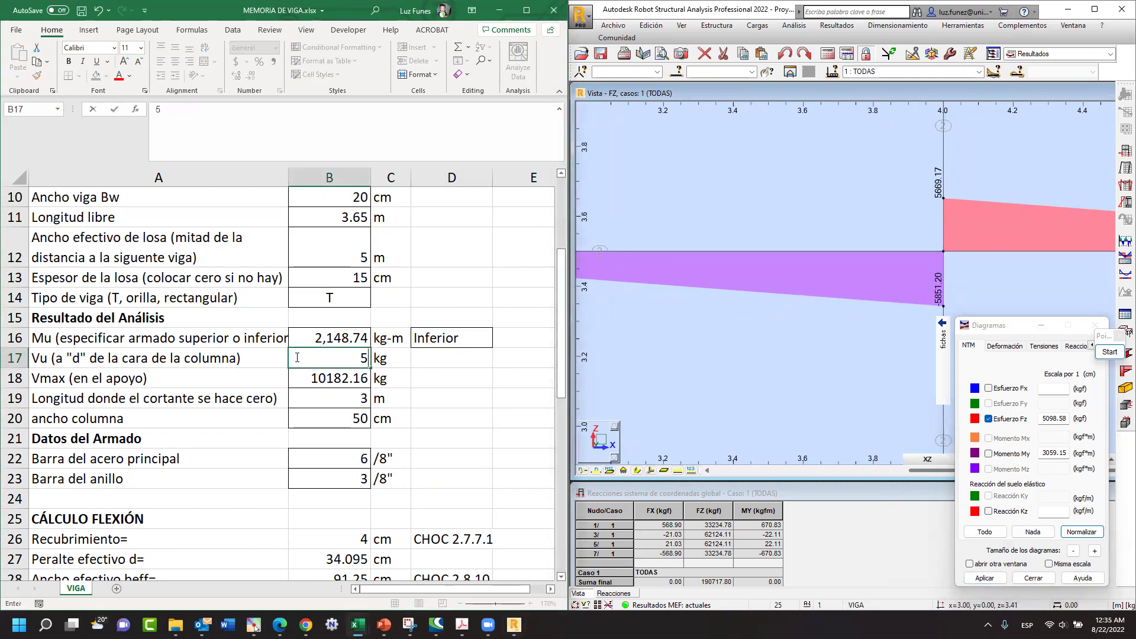
{"action": "type", "text": "851.2"}
{"action": "key", "text": "Return"}
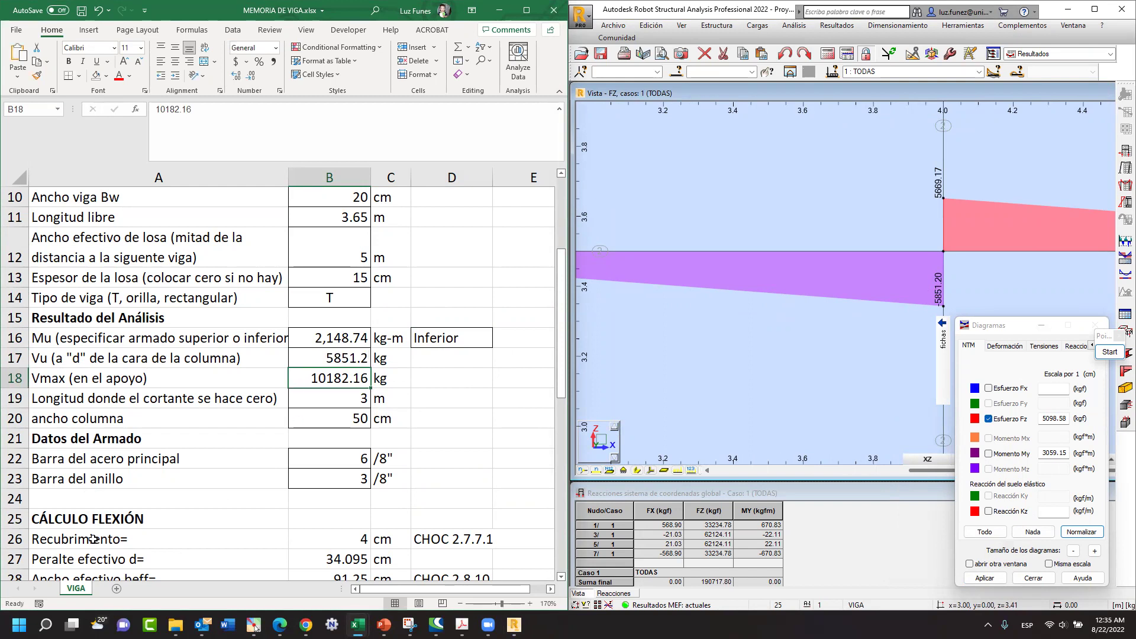
- Set Vmax at the support to 5851.2 kg
{"action": "type", "text": "585"}
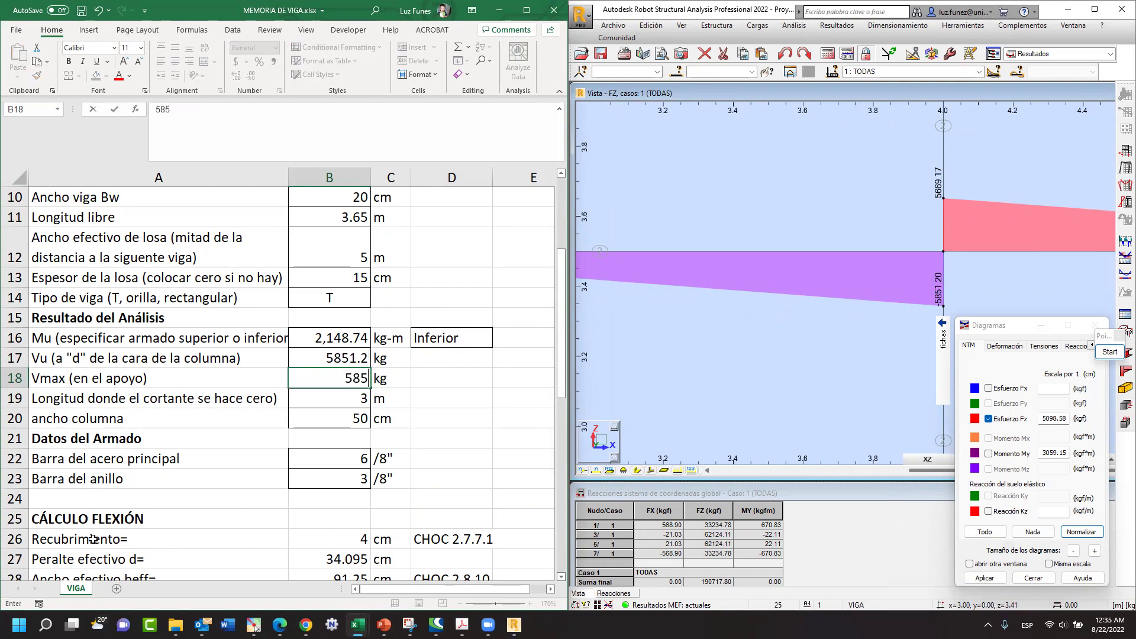
{"action": "type", "text": "1.2"}
{"action": "key", "text": "Up"}
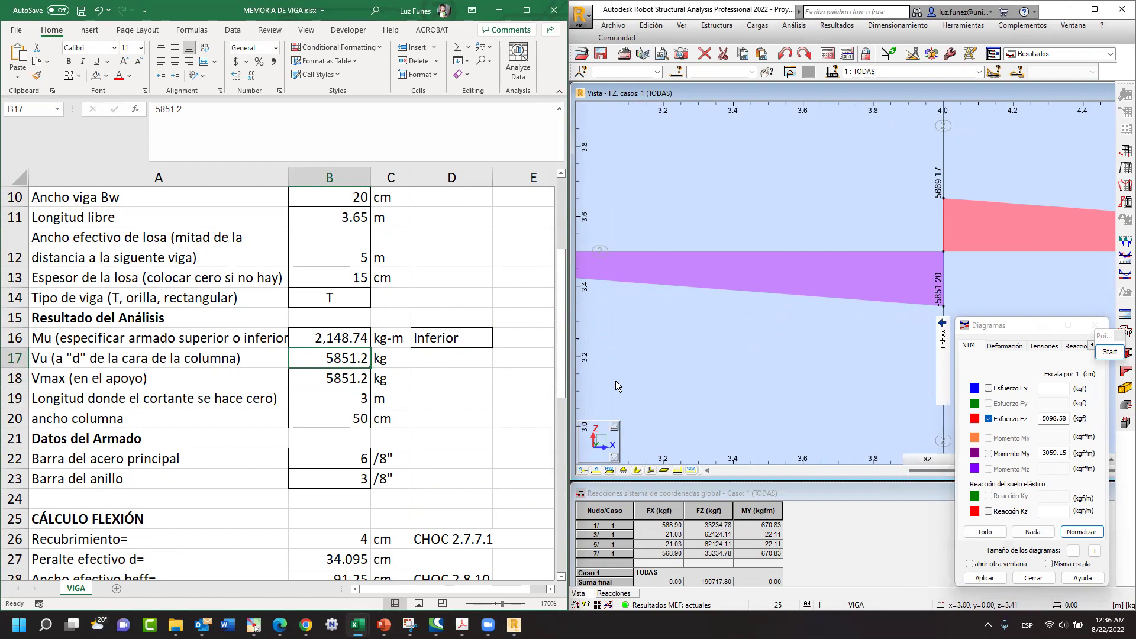
- Select the effective depth d in the flexure calculation to consult its value
{"action": "scroll", "coordinate": [364, 414], "scroll_direction": "down", "scroll_amount": 3}
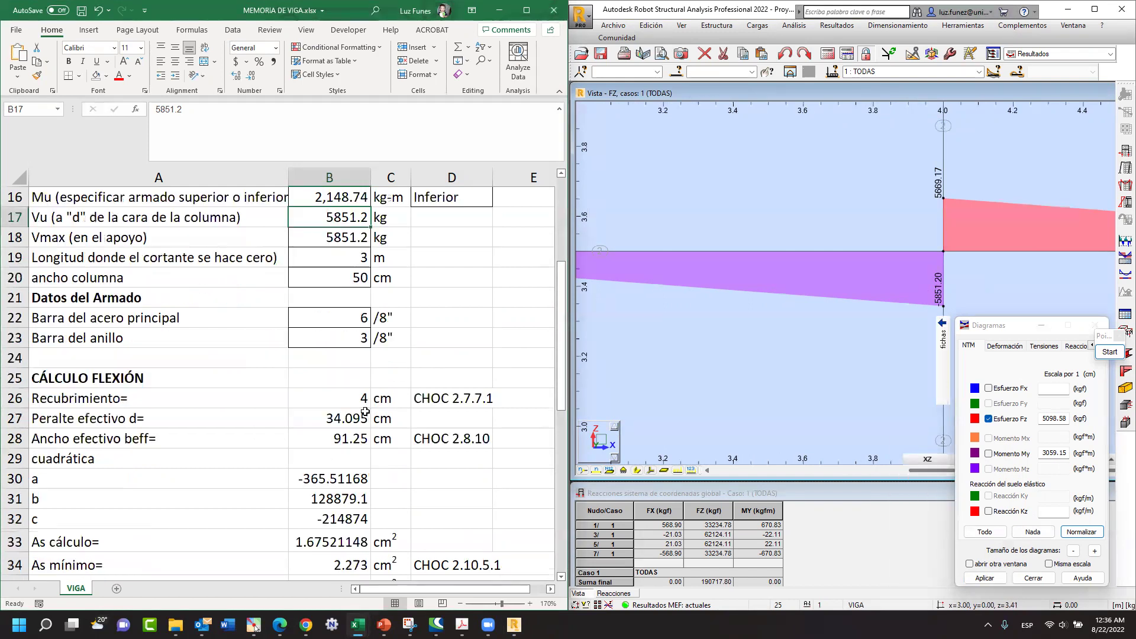
{"action": "scroll", "coordinate": [360, 427], "scroll_direction": "down", "scroll_amount": 1}
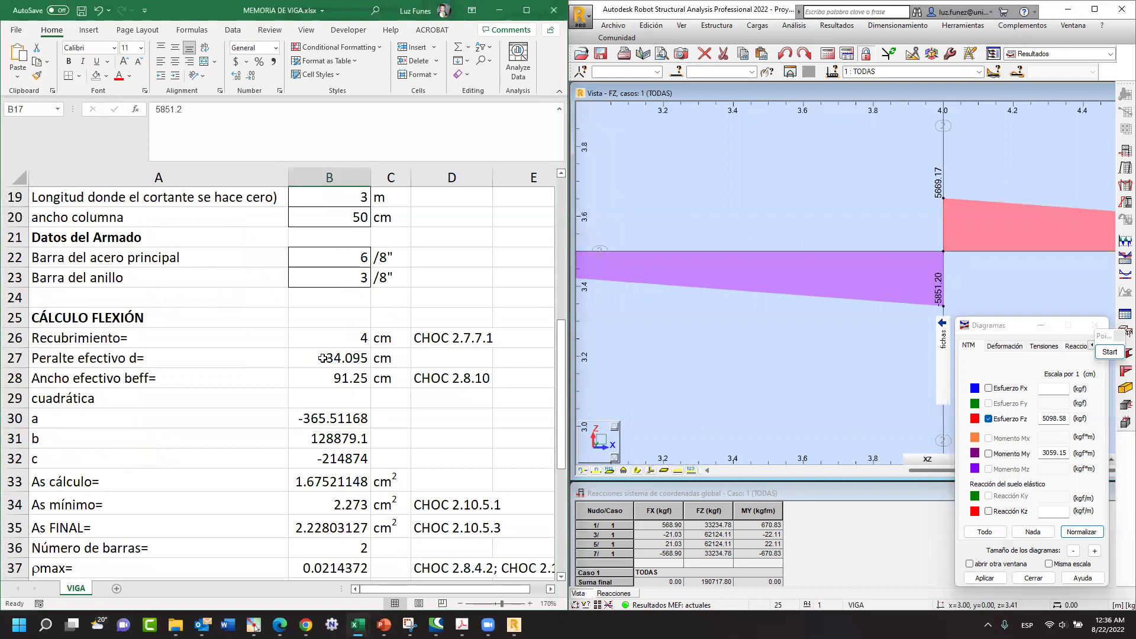
{"action": "left_click", "coordinate": [323, 358]}
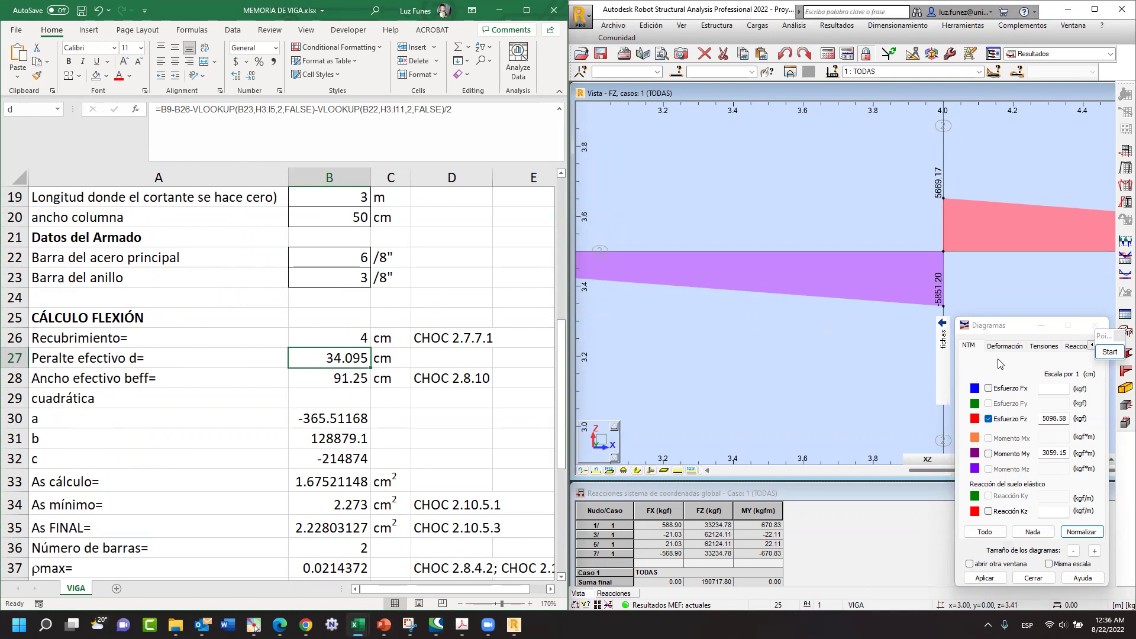
- Plot the Fz diagram in bar 15's properties and read the shear at x = 3.47 m
{"action": "left_click", "coordinate": [819, 251]}
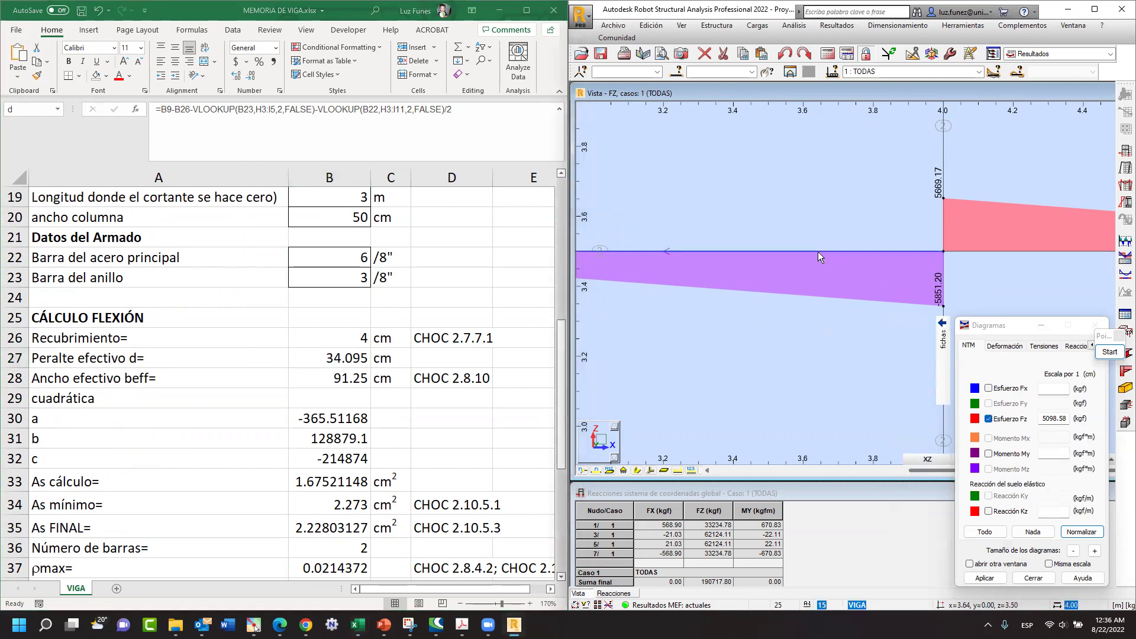
{"action": "double_click", "coordinate": [818, 251]}
{"action": "left_click", "coordinate": [864, 360]}
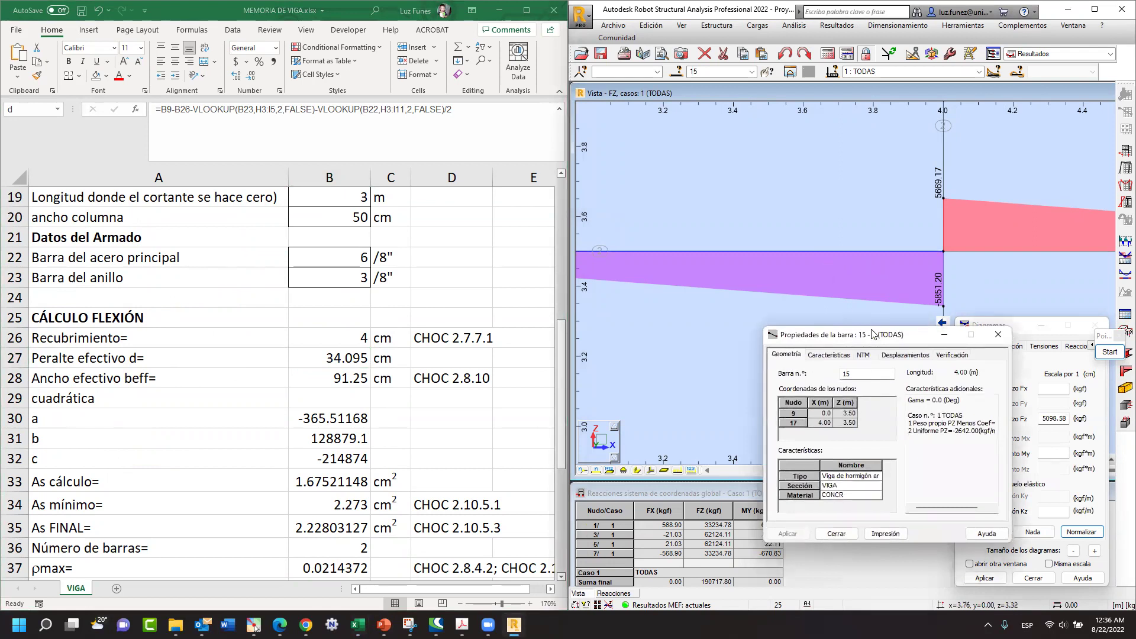
{"action": "left_click", "coordinate": [934, 419]}
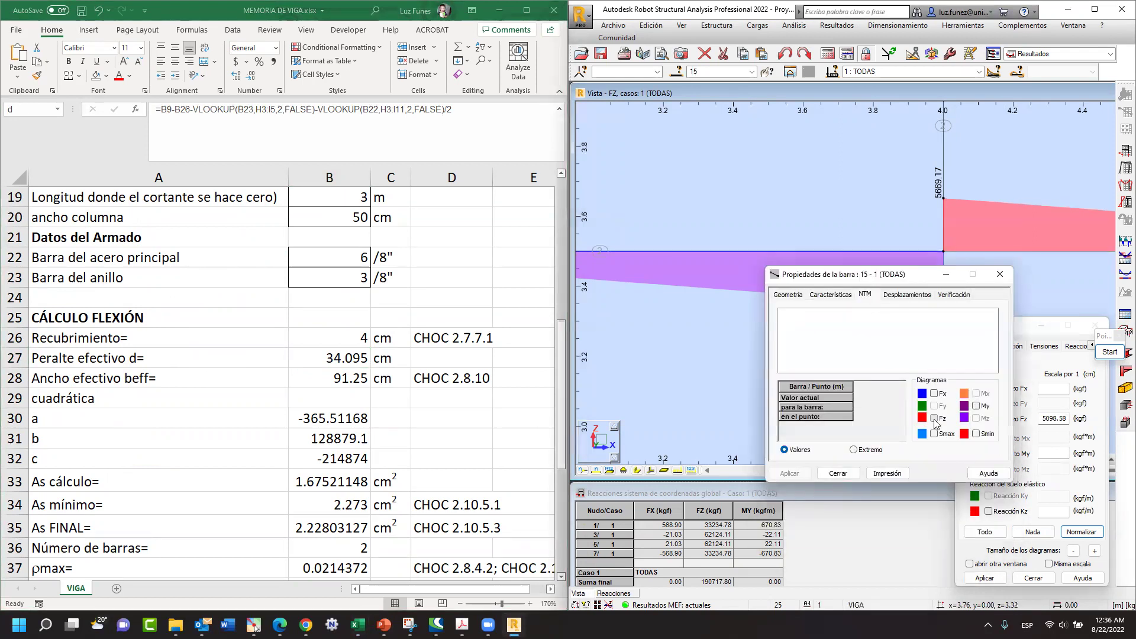
{"action": "mouse_move", "coordinate": [974, 350]}
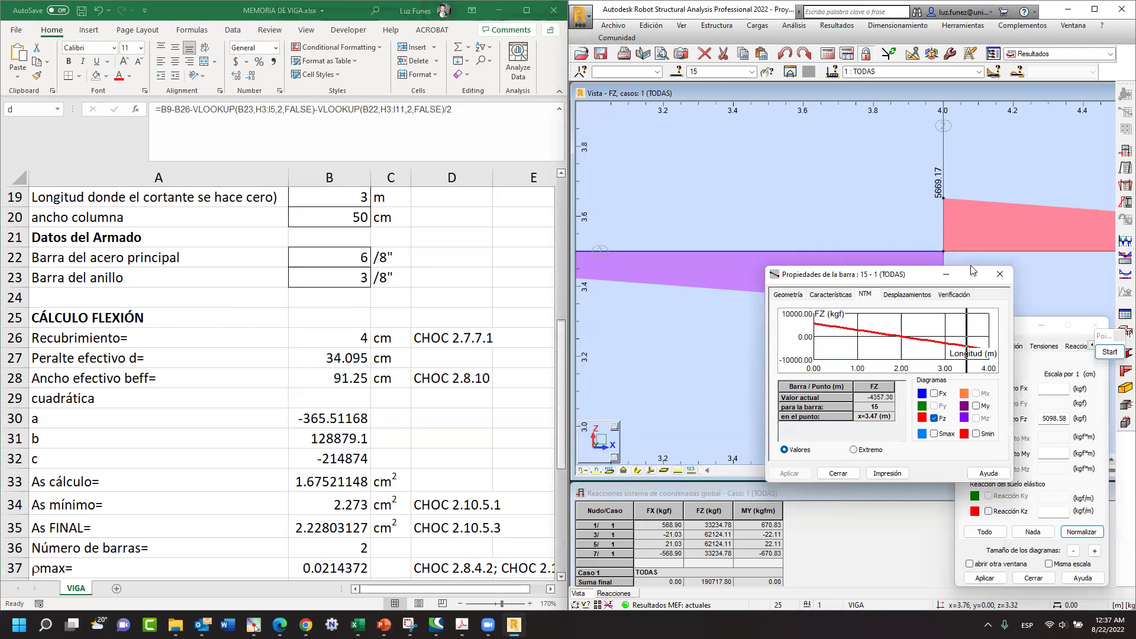
{"action": "left_click", "coordinate": [1000, 275]}
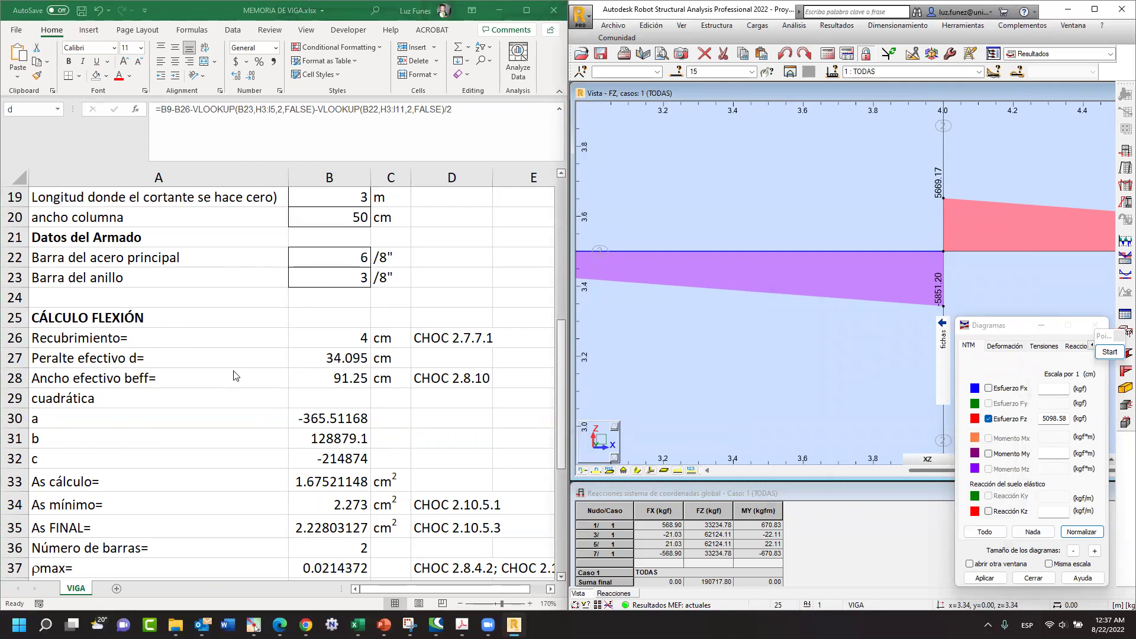
- Set Vu at distance d from the column face to 4357.3 kg
{"action": "scroll", "coordinate": [263, 333], "scroll_direction": "up", "scroll_amount": 3}
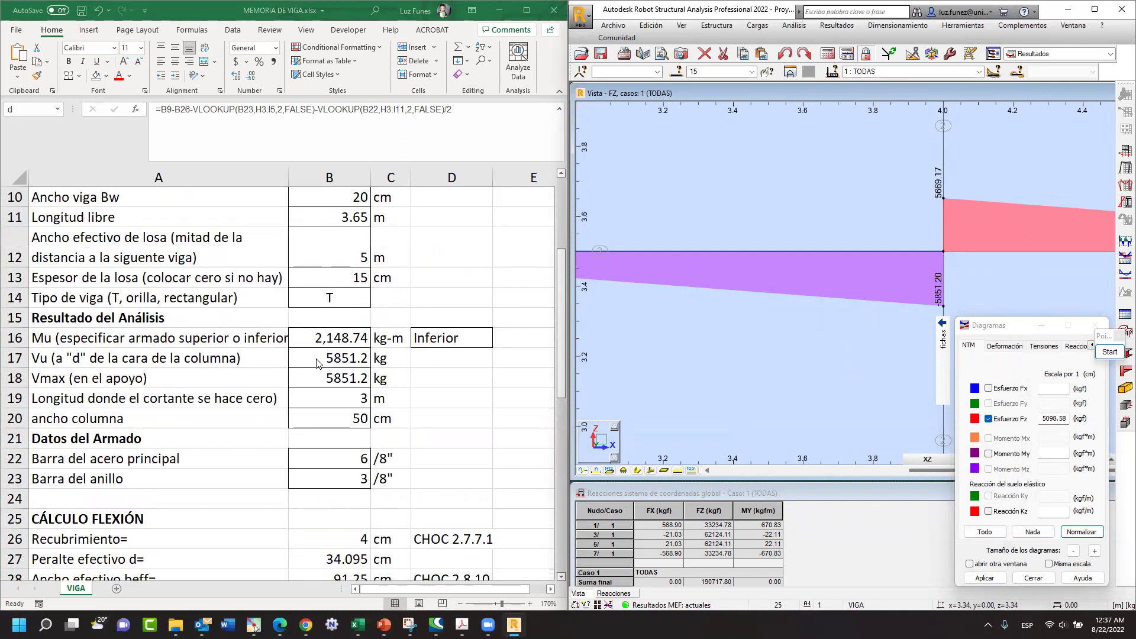
{"action": "left_click", "coordinate": [307, 360]}
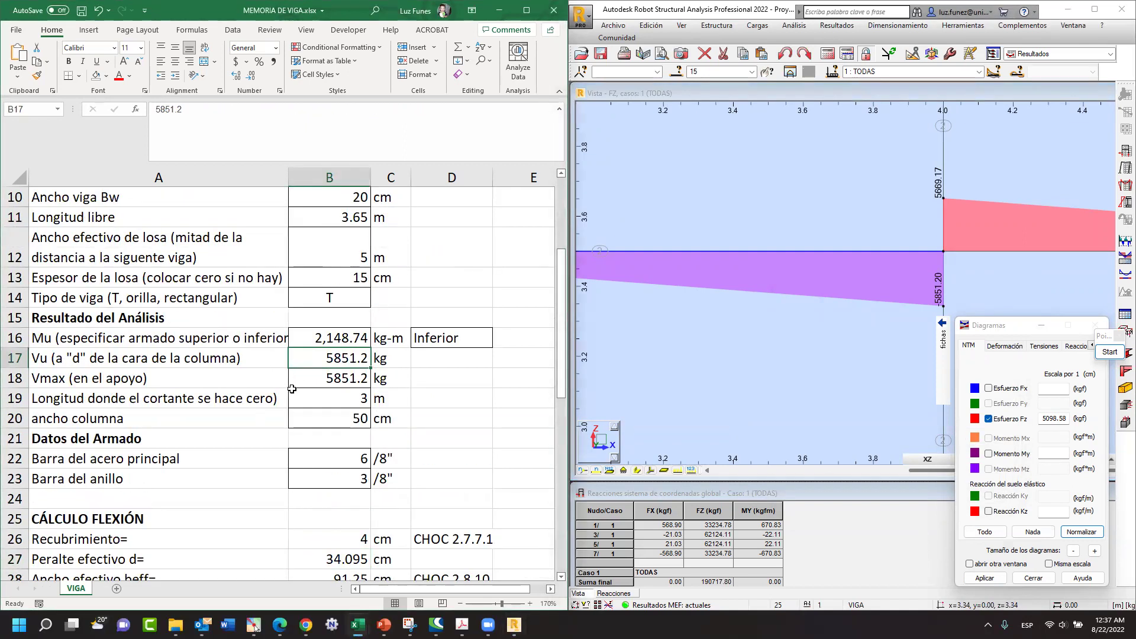
{"action": "type", "text": "4357.3"}
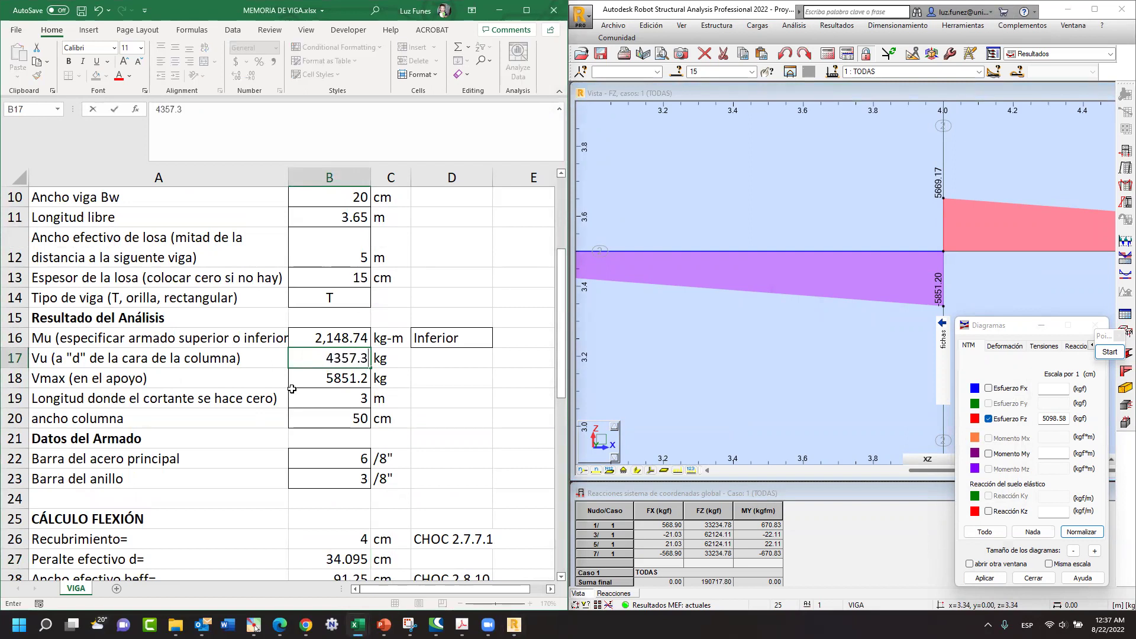
{"action": "key", "text": "Return"}
- Plot bar 15's Fz diagram in its properties to locate where the shear becomes zero
{"action": "left_click", "coordinate": [329, 403]}
{"action": "scroll", "coordinate": [667, 338], "scroll_direction": "down", "scroll_amount": 5}
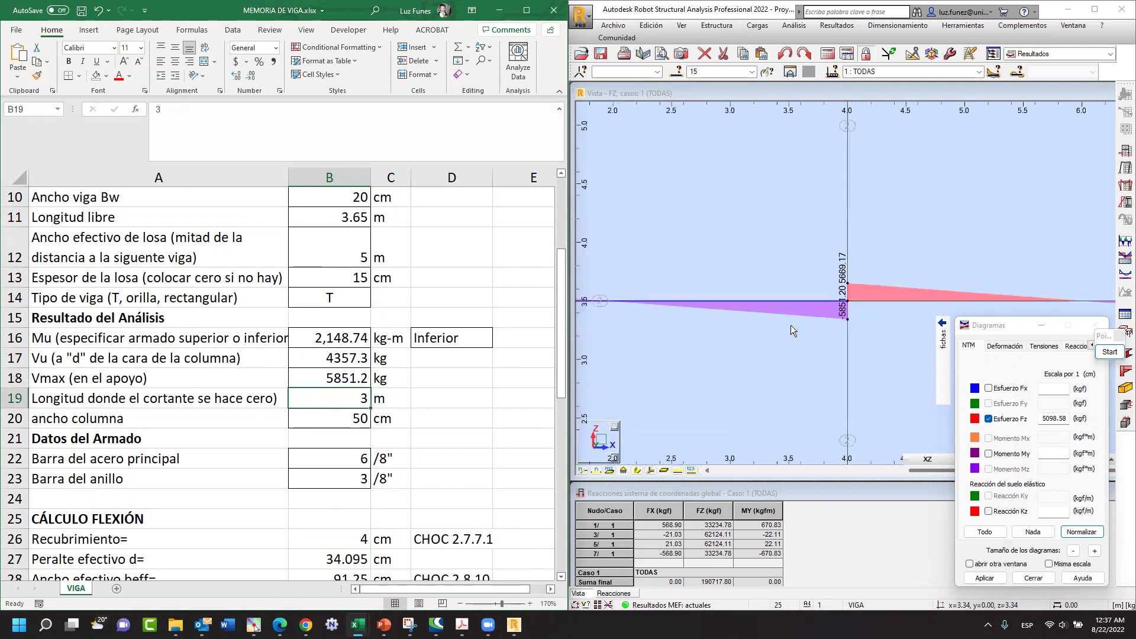
{"action": "scroll", "coordinate": [656, 326], "scroll_direction": "up", "scroll_amount": 3}
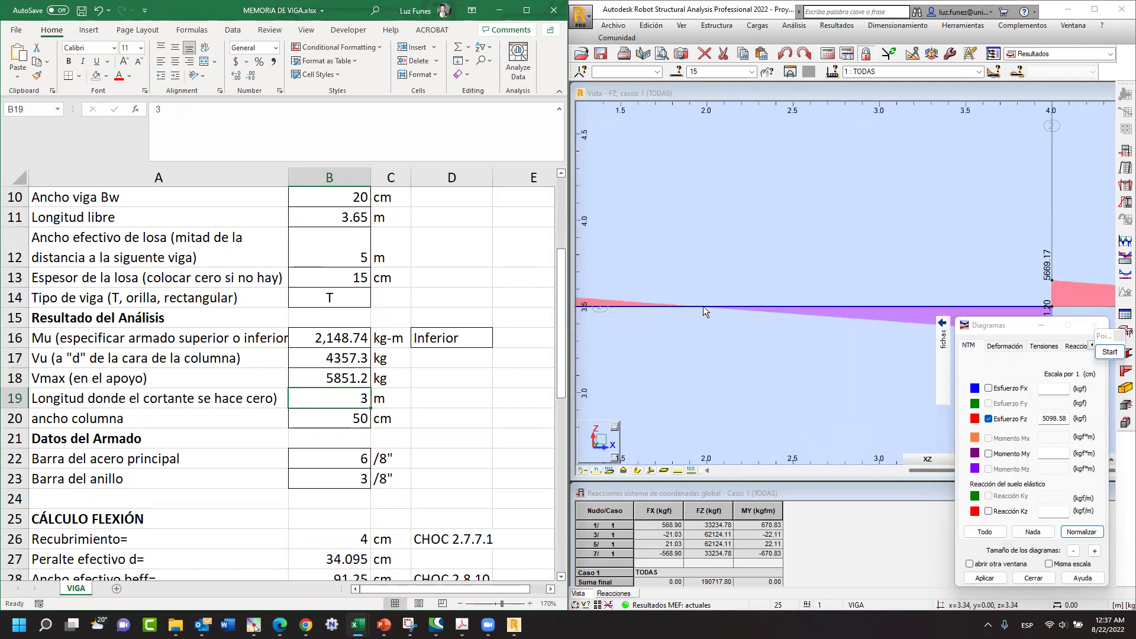
{"action": "scroll", "coordinate": [703, 307], "scroll_direction": "down", "scroll_amount": 4}
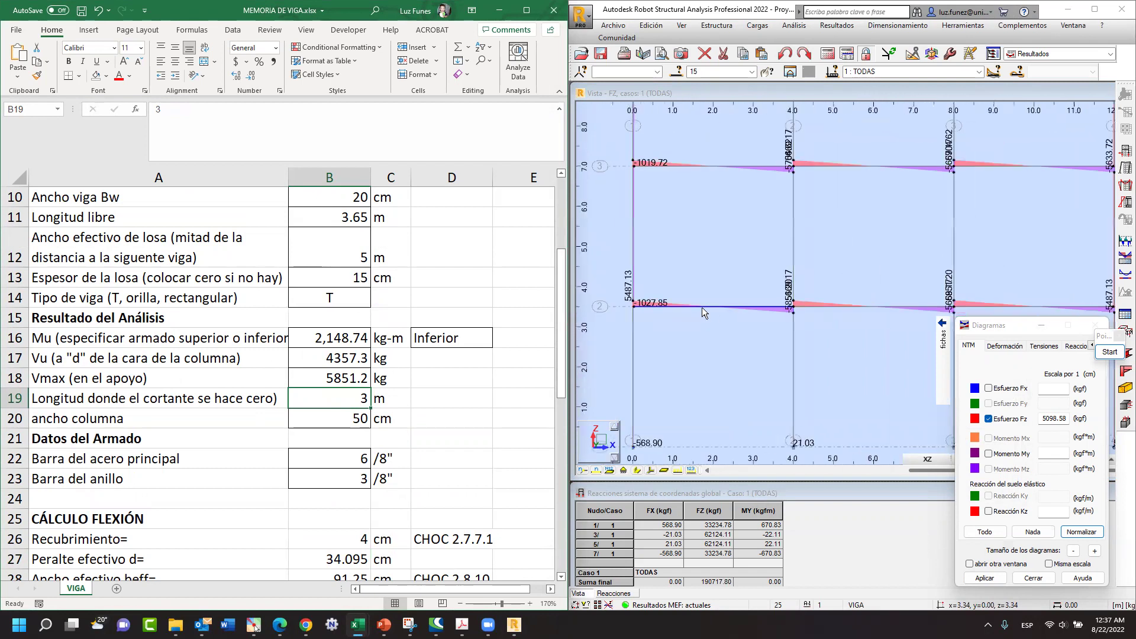
{"action": "double_click", "coordinate": [717, 306]}
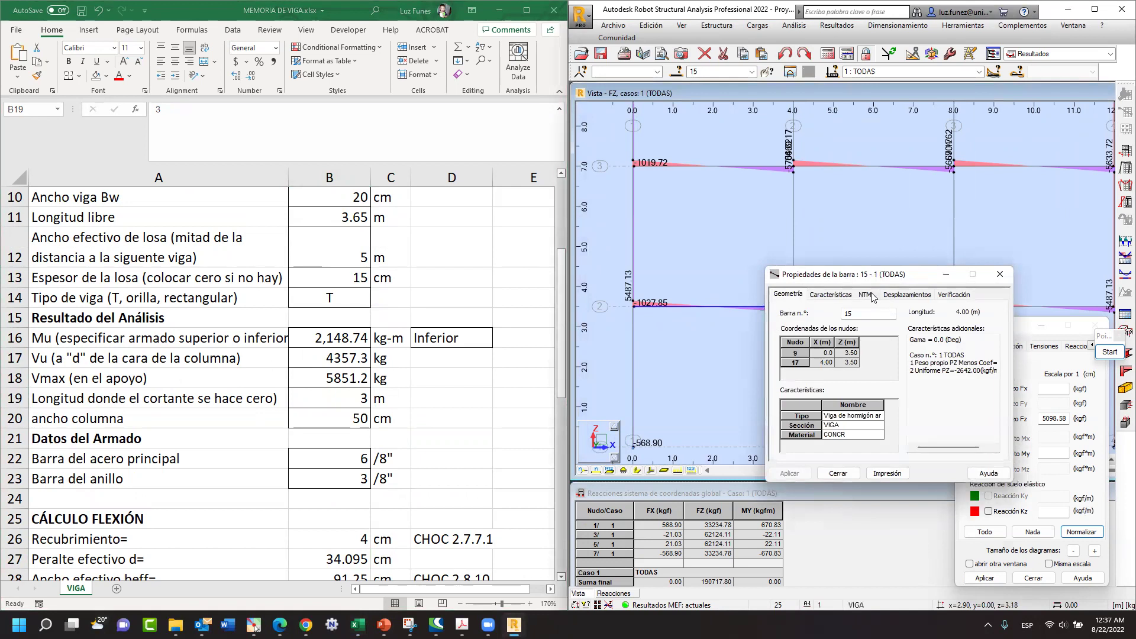
{"action": "left_click", "coordinate": [870, 295]}
{"action": "left_click", "coordinate": [934, 418]}
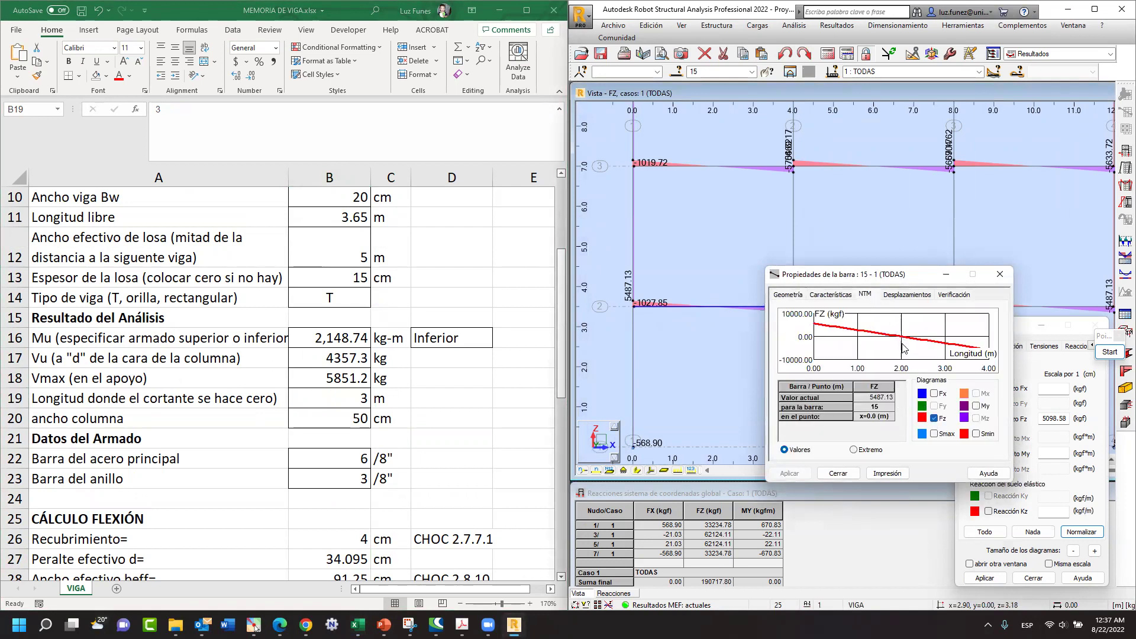
- Set the length where the shear becomes zero to 2 m and the column width to 35 cm
{"action": "left_click", "coordinate": [309, 404]}
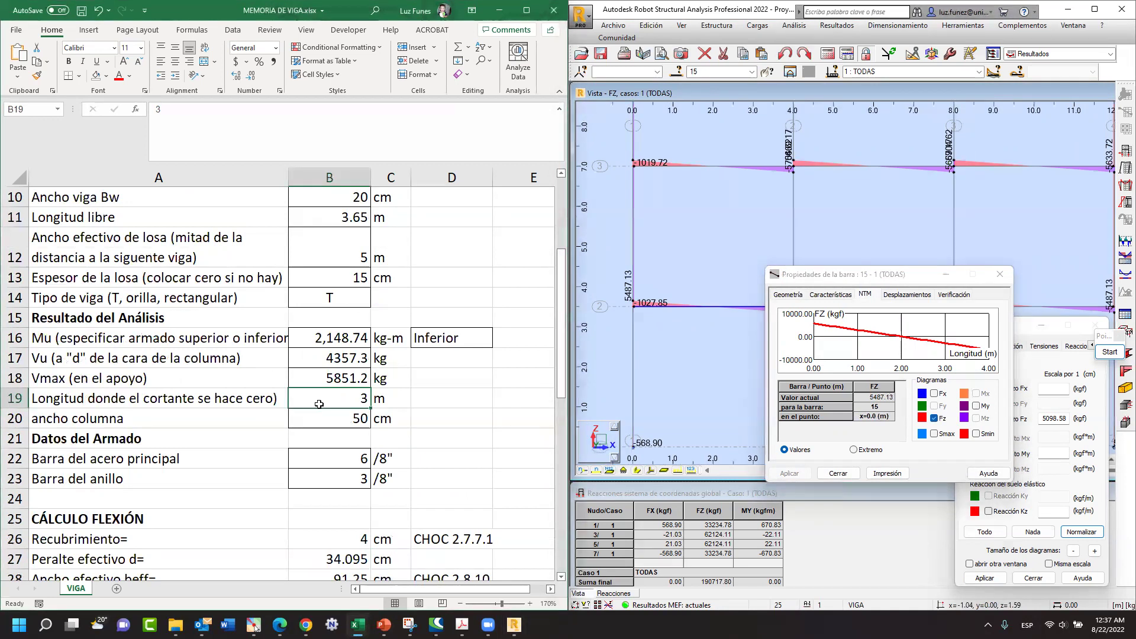
{"action": "type", "text": "2"}
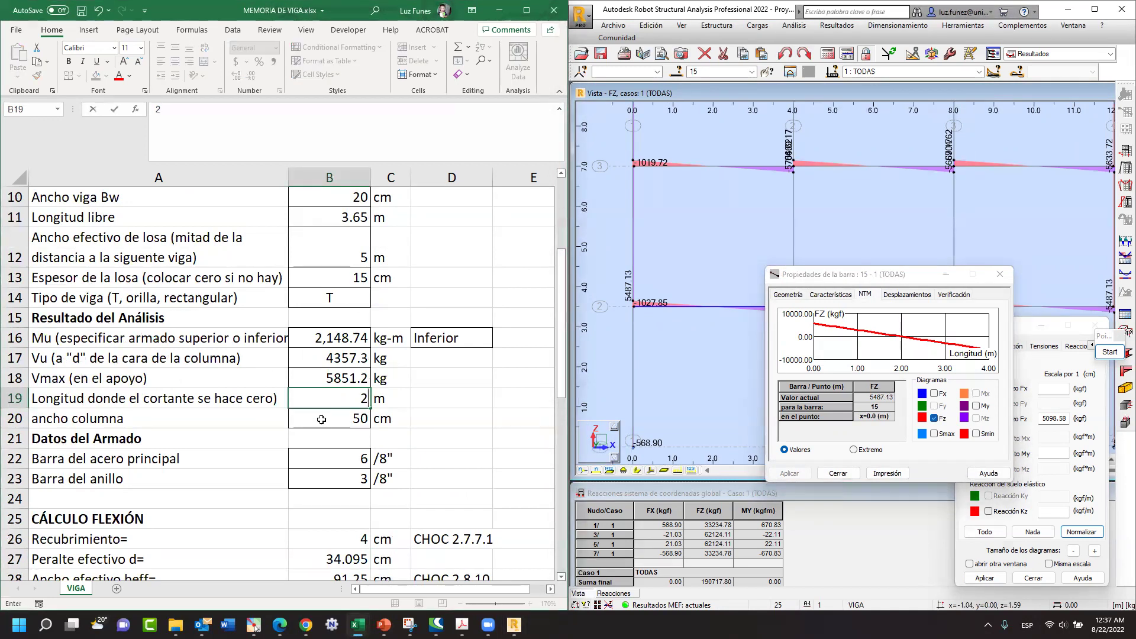
{"action": "key", "text": "Return"}
{"action": "type", "text": "35"}
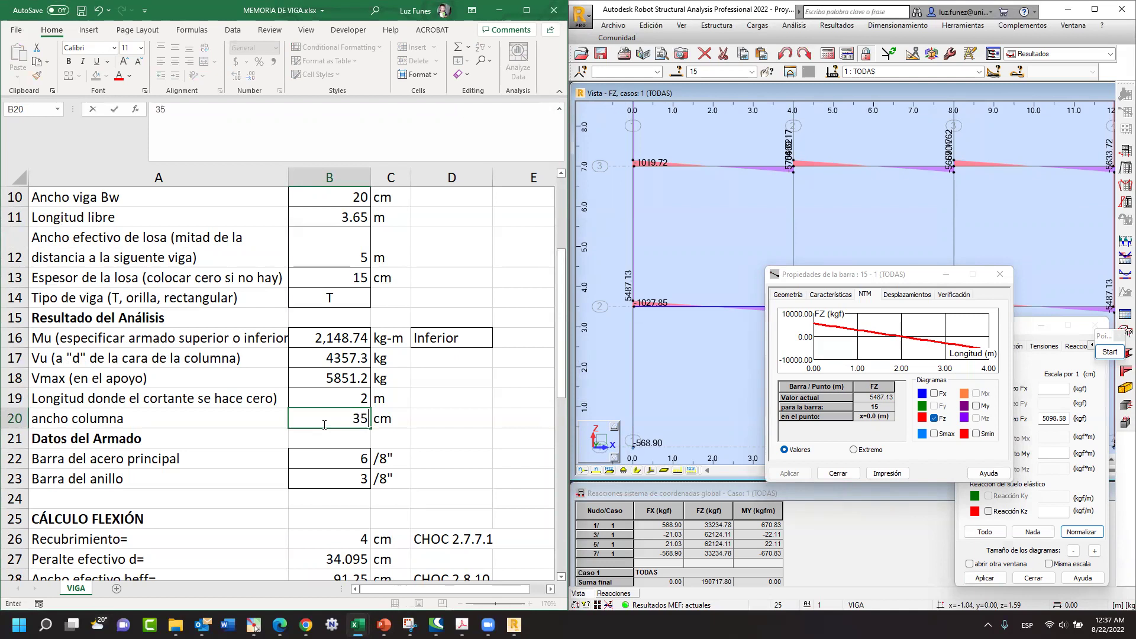
{"action": "key", "text": "Return"}
- Set the main steel bar size to 5/8" and check the ring bar size
{"action": "scroll", "coordinate": [320, 423], "scroll_direction": "down", "scroll_amount": 3}
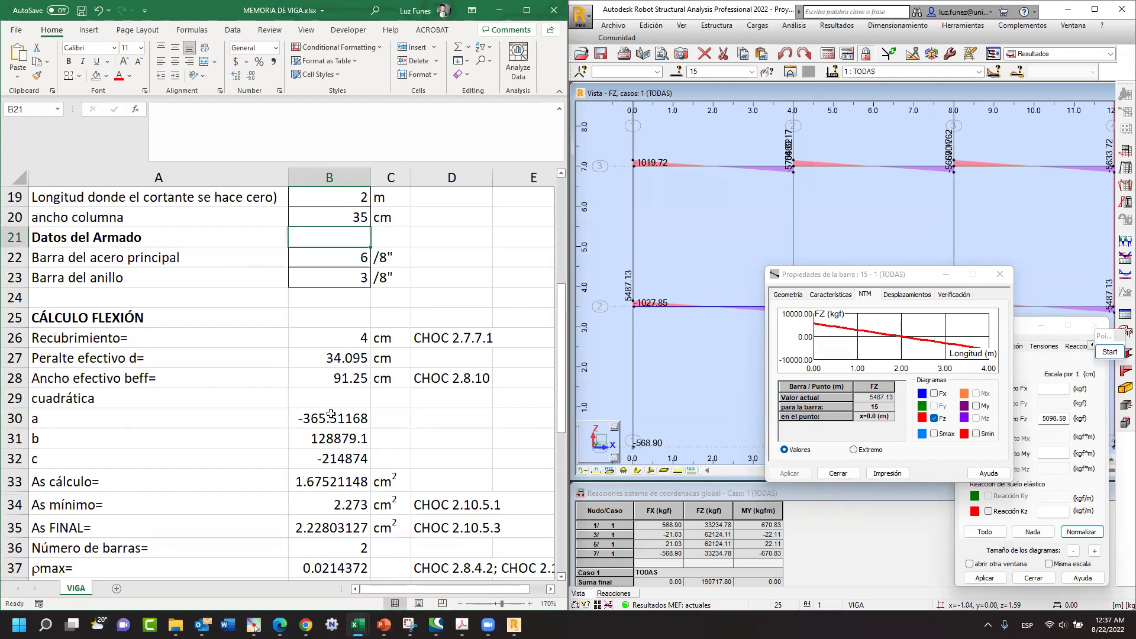
{"action": "left_click", "coordinate": [354, 258]}
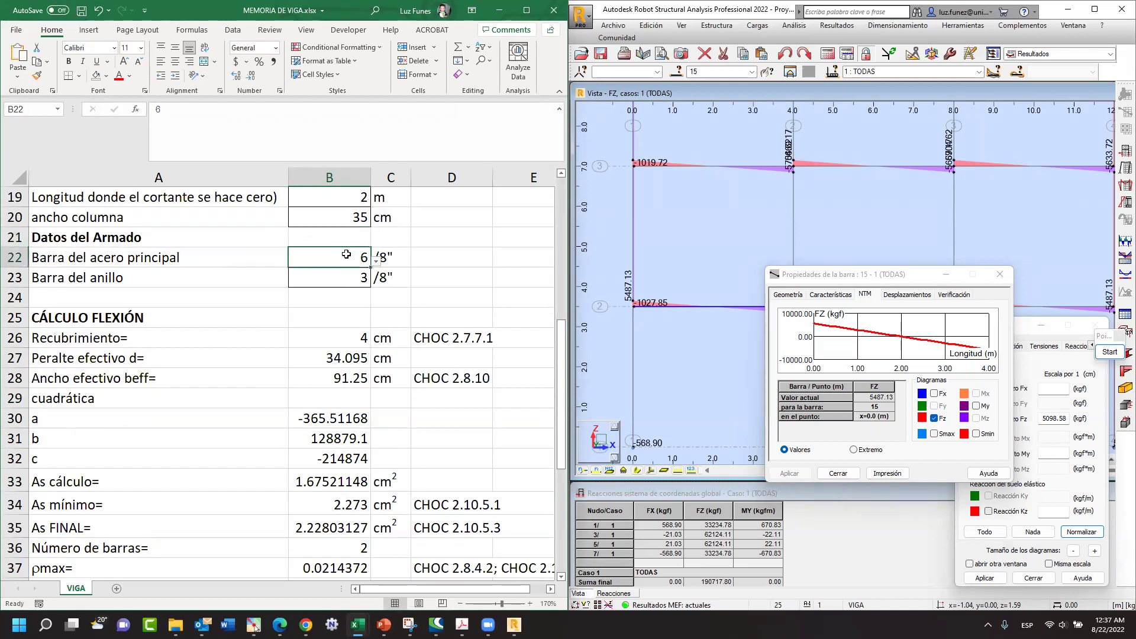
{"action": "left_click", "coordinate": [377, 261]}
{"action": "left_click", "coordinate": [294, 291]}
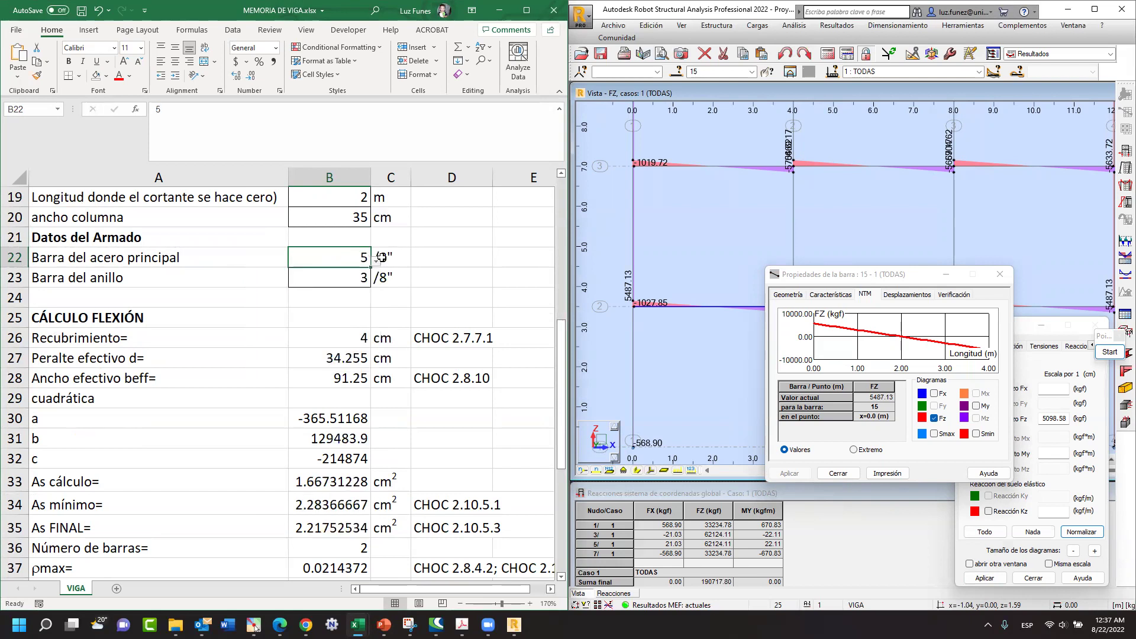
{"action": "left_click", "coordinate": [334, 281]}
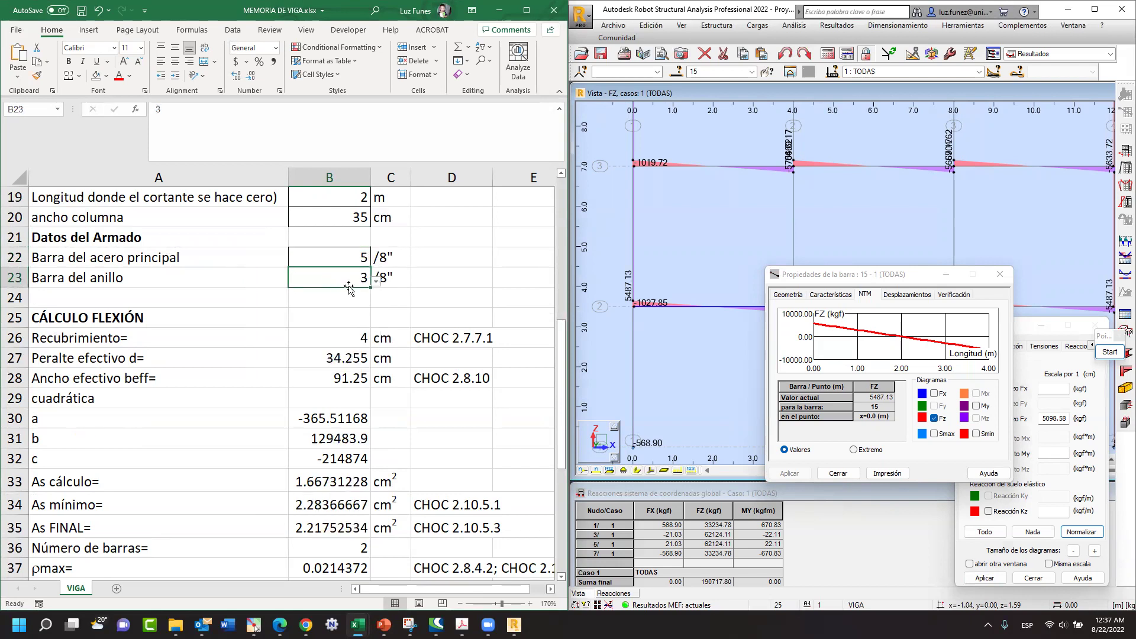
{"action": "left_click", "coordinate": [395, 299]}
- Review the flexure and shear results, selecting the beam reinforcement summary and the ring spacing summary
{"action": "scroll", "coordinate": [320, 297], "scroll_direction": "down", "scroll_amount": 3}
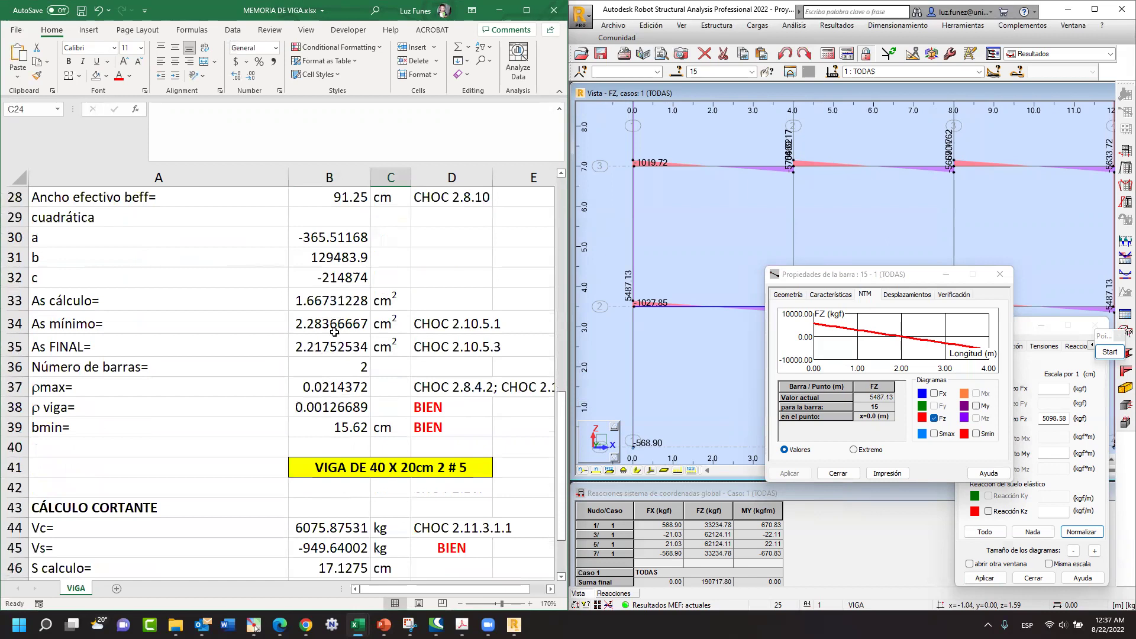
{"action": "scroll", "coordinate": [362, 402], "scroll_direction": "down", "scroll_amount": 1}
{"action": "left_click", "coordinate": [368, 408]}
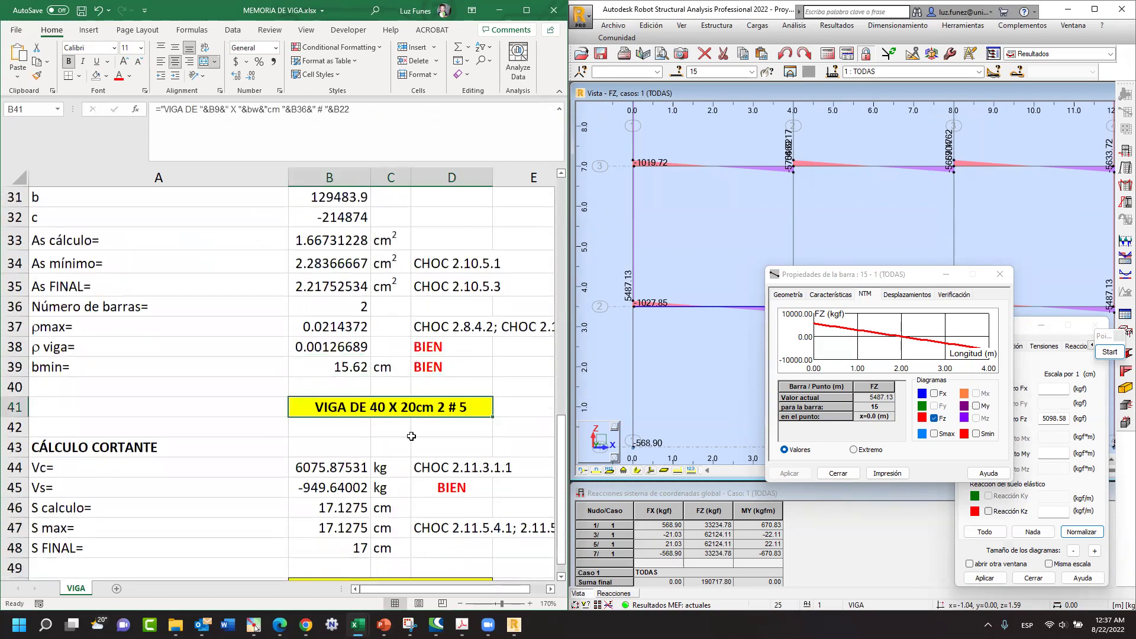
{"action": "scroll", "coordinate": [362, 388], "scroll_direction": "down", "scroll_amount": 3}
{"action": "left_click", "coordinate": [364, 401]}
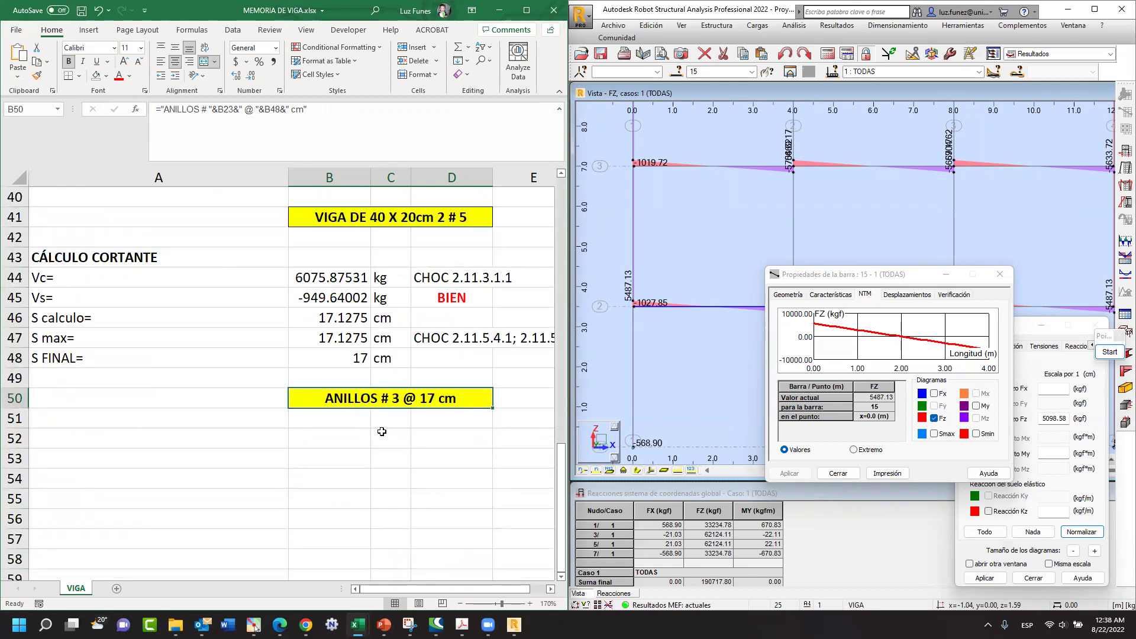
- Review the beam sheet's input data, flexure results and shear results, selecting the Vs adequacy check
{"action": "scroll", "coordinate": [408, 435], "scroll_direction": "up", "scroll_amount": 6}
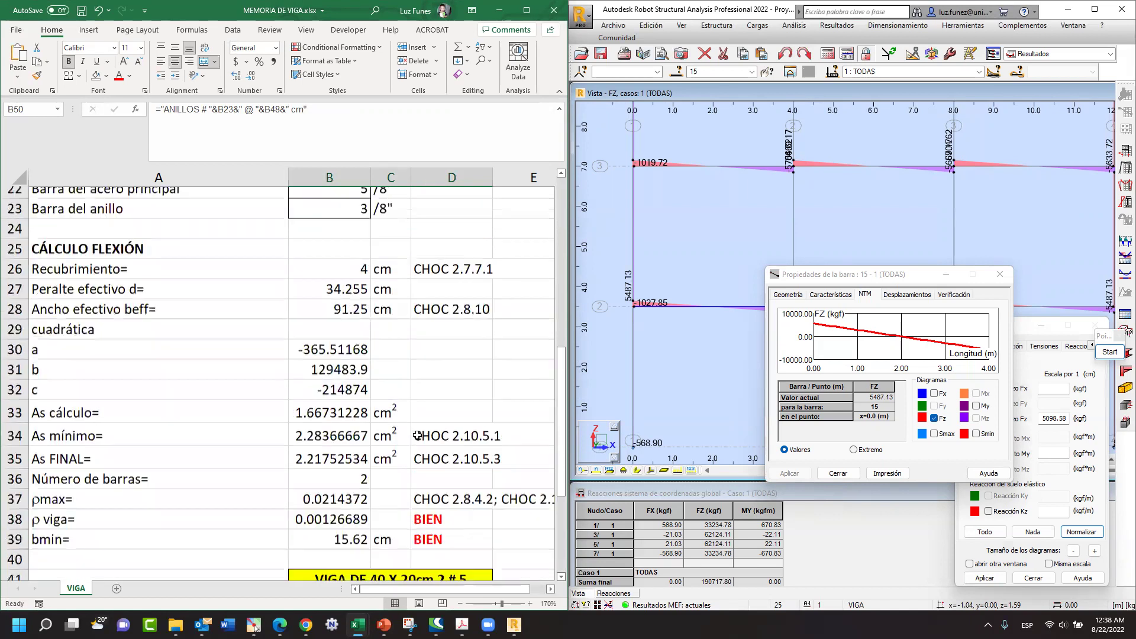
{"action": "scroll", "coordinate": [418, 436], "scroll_direction": "up", "scroll_amount": 5}
{"action": "scroll", "coordinate": [418, 436], "scroll_direction": "down", "scroll_amount": 8}
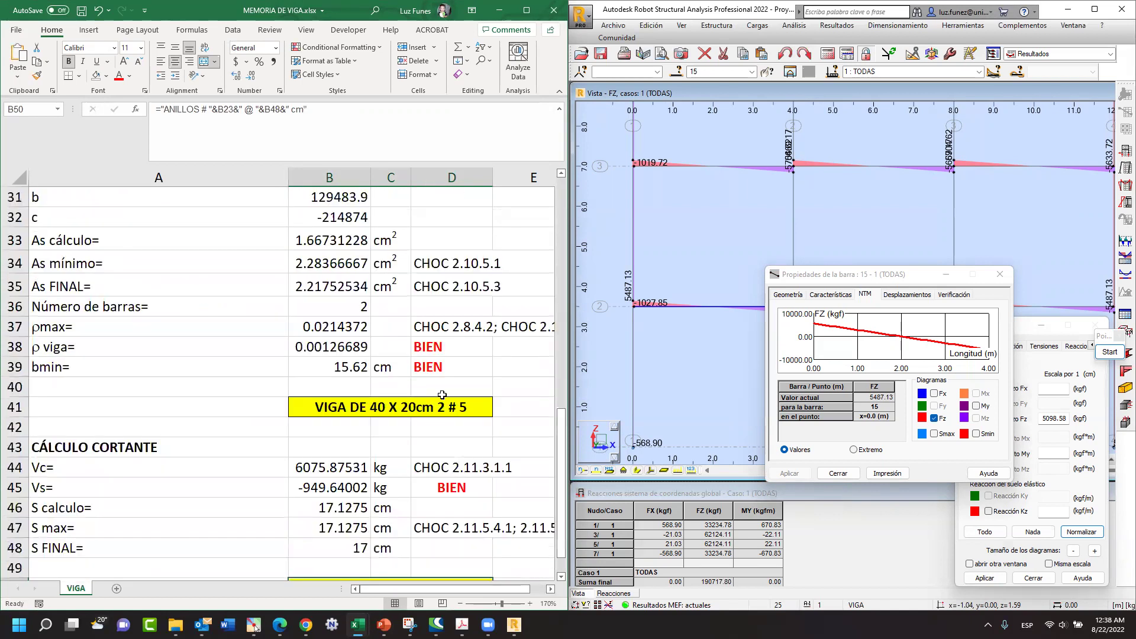
{"action": "left_click", "coordinate": [425, 350]}
{"action": "scroll", "coordinate": [435, 408], "scroll_direction": "down", "scroll_amount": 3}
{"action": "left_click", "coordinate": [443, 301]}
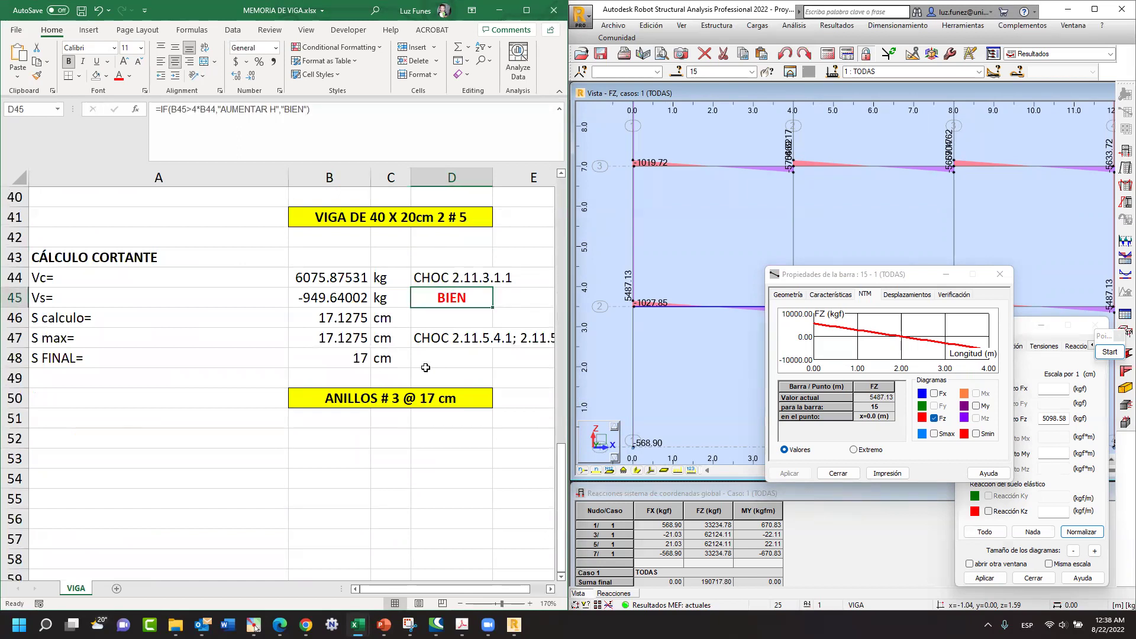
{"action": "scroll", "coordinate": [426, 367], "scroll_direction": "up", "scroll_amount": 12}
{"action": "scroll", "coordinate": [364, 376], "scroll_direction": "up", "scroll_amount": 1}
{"action": "scroll", "coordinate": [343, 355], "scroll_direction": "down", "scroll_amount": 3}
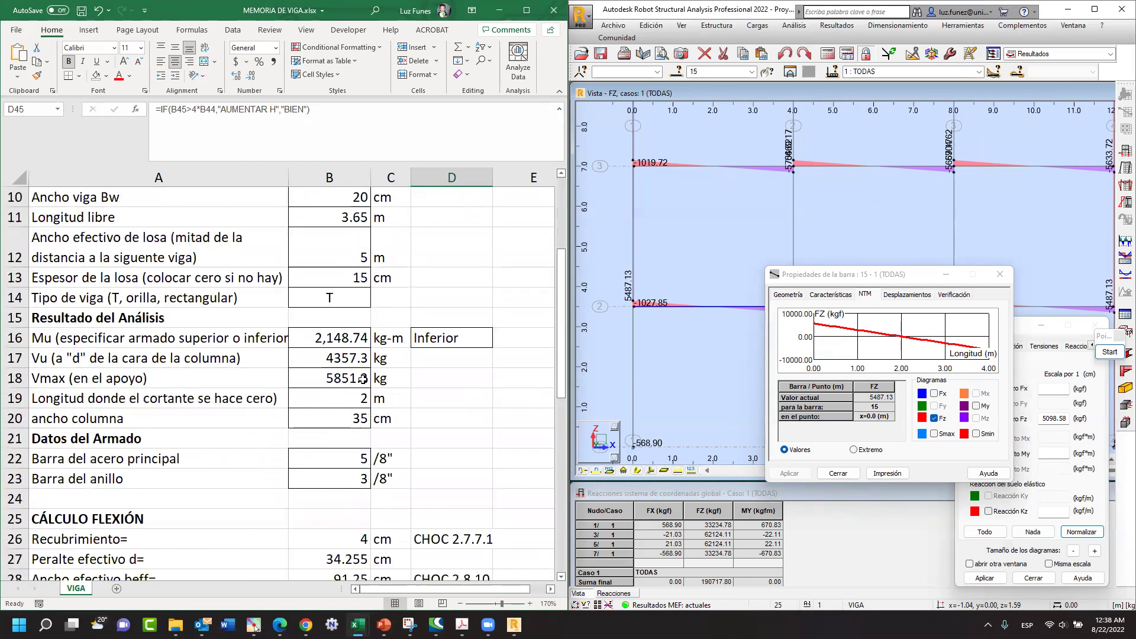
- Close bar 15's properties and display the My moment diagram on the frame in place of the Fz diagram
{"action": "left_click", "coordinate": [337, 346]}
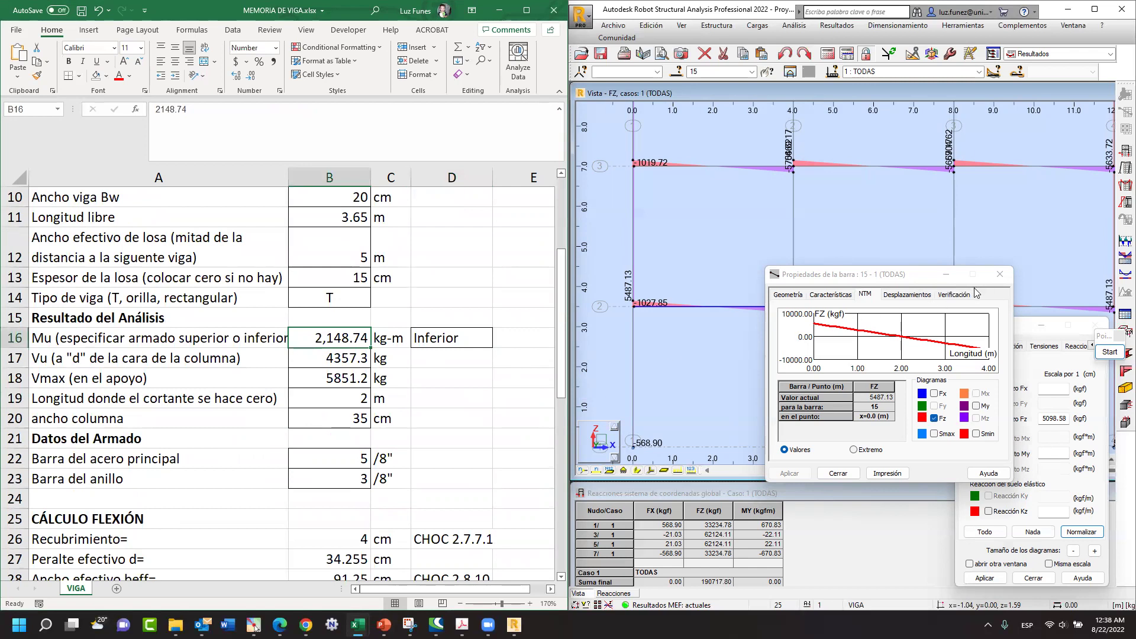
{"action": "left_click", "coordinate": [1001, 272]}
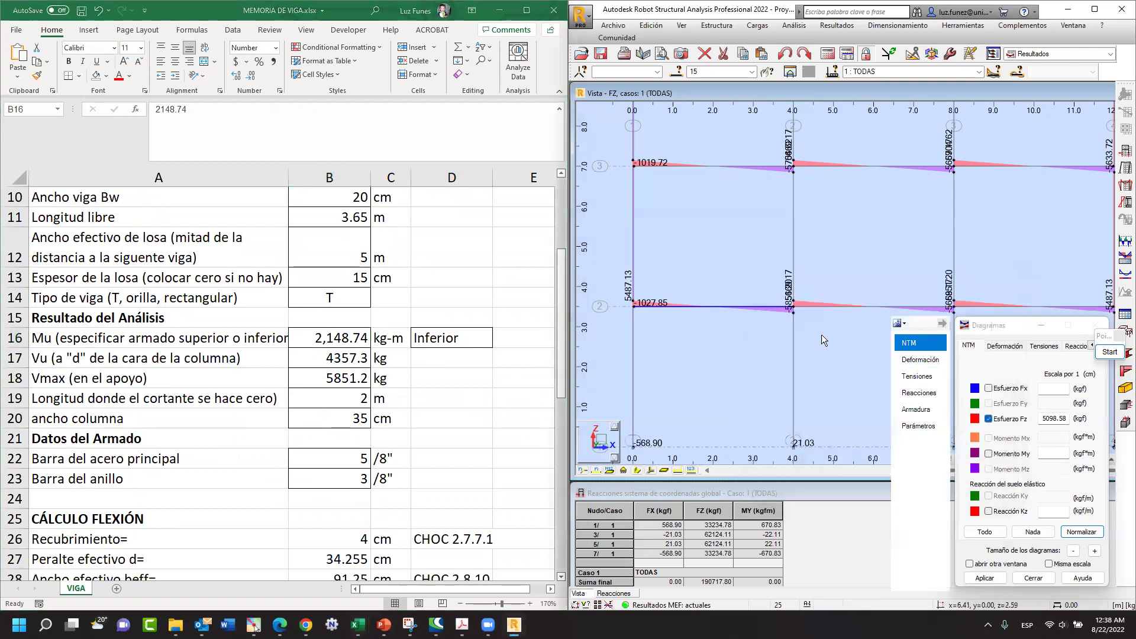
{"action": "left_click", "coordinate": [989, 454]}
{"action": "left_click", "coordinate": [989, 419]}
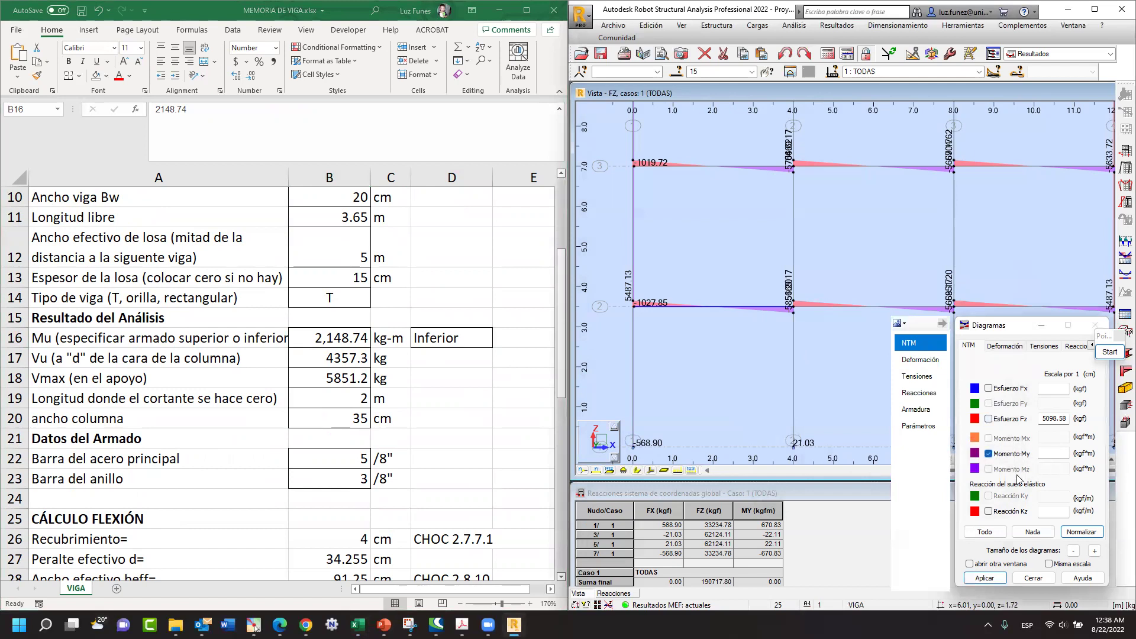
{"action": "left_click", "coordinate": [994, 580]}
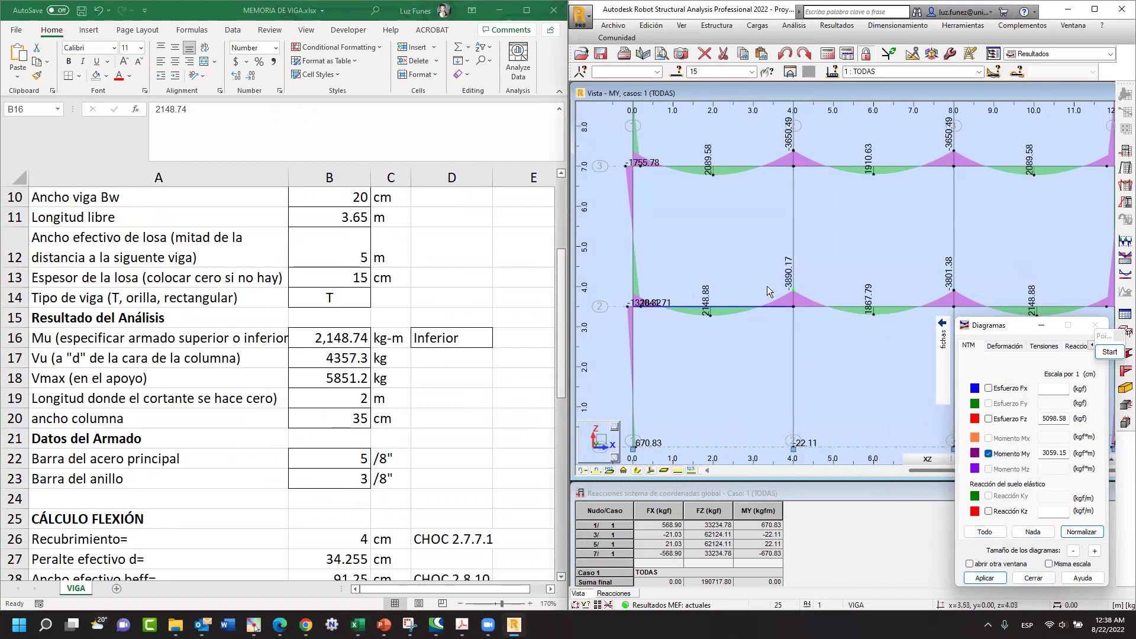
- Set the beam sheet's Mu to 3890.17 kg-m, taken from the moment diagram over the first interior column
{"action": "scroll", "coordinate": [787, 282], "scroll_direction": "up", "scroll_amount": 2}
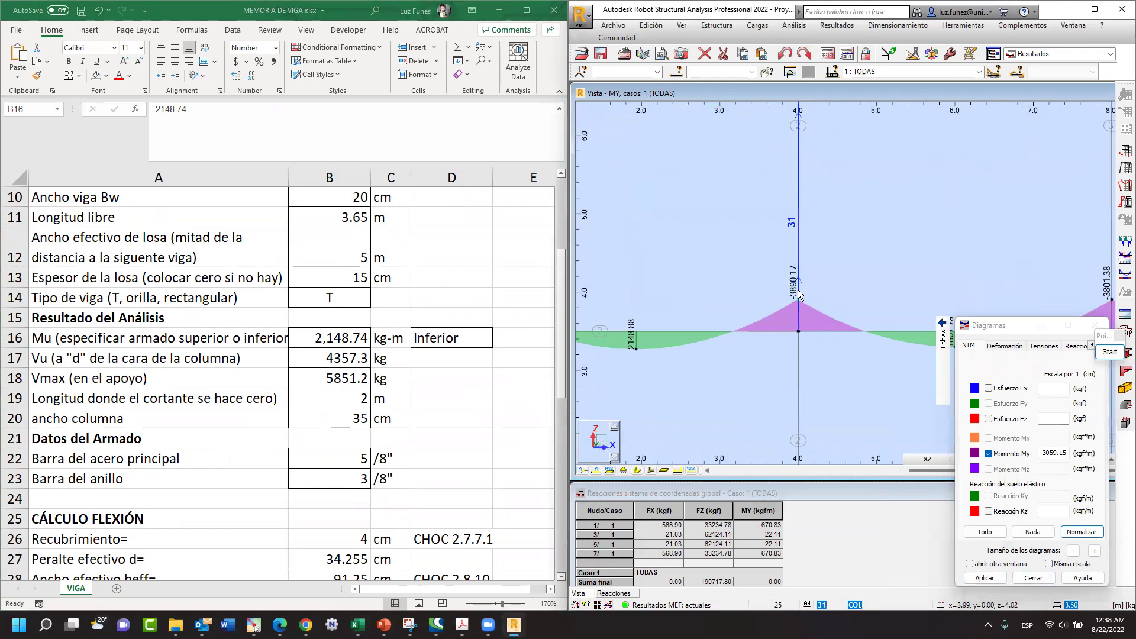
{"action": "scroll", "coordinate": [799, 294], "scroll_direction": "up", "scroll_amount": 1}
{"action": "left_click", "coordinate": [301, 343]}
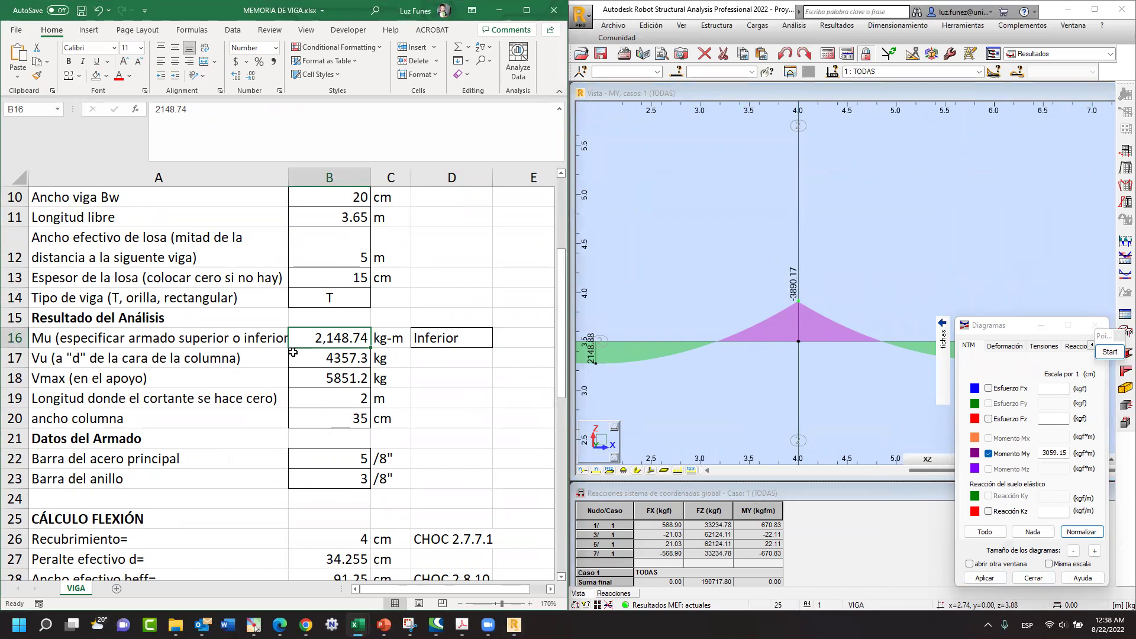
{"action": "type", "text": "3890.17"}
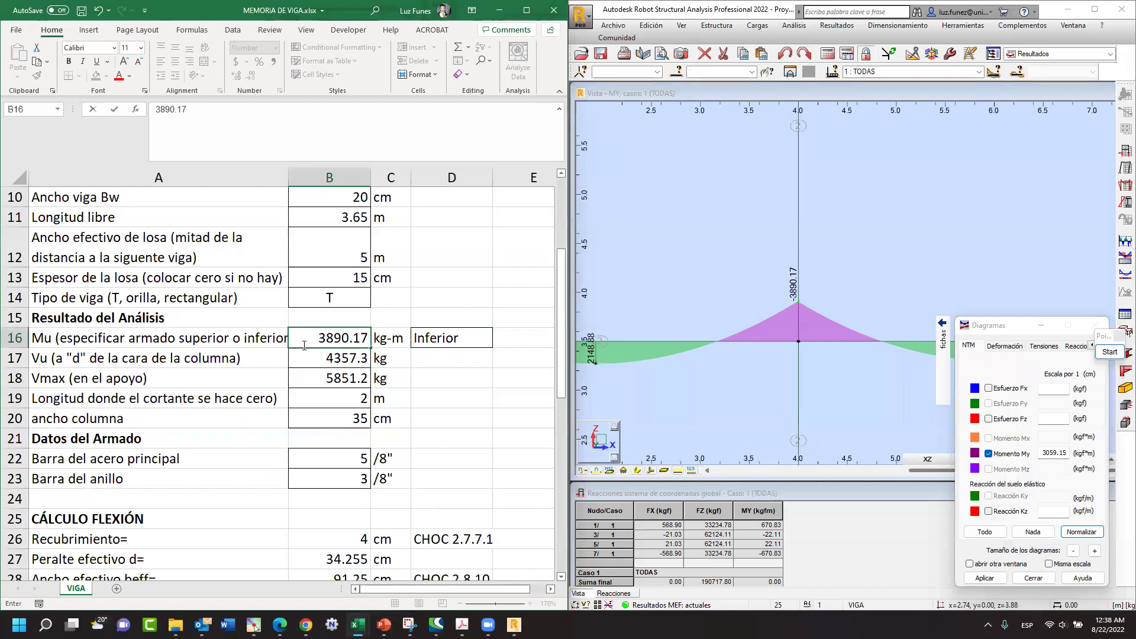
{"action": "left_click", "coordinate": [408, 312]}
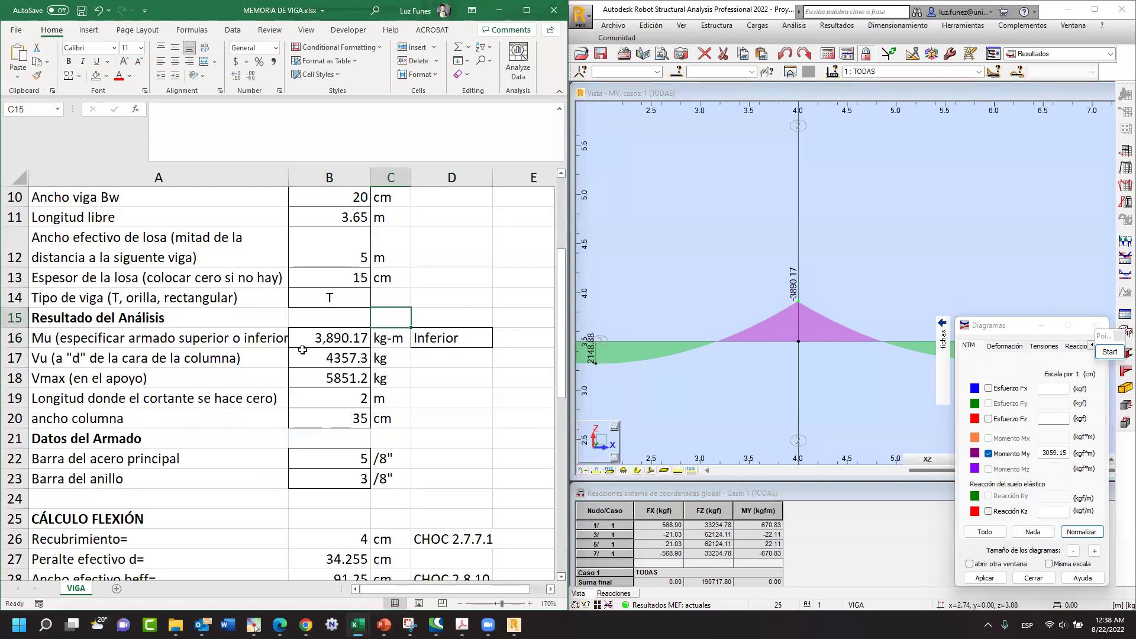
- Set the reinforcement position for the Mu moment to Superior
{"action": "left_click", "coordinate": [467, 343]}
{"action": "left_click", "coordinate": [497, 342]}
{"action": "left_click", "coordinate": [416, 368]}
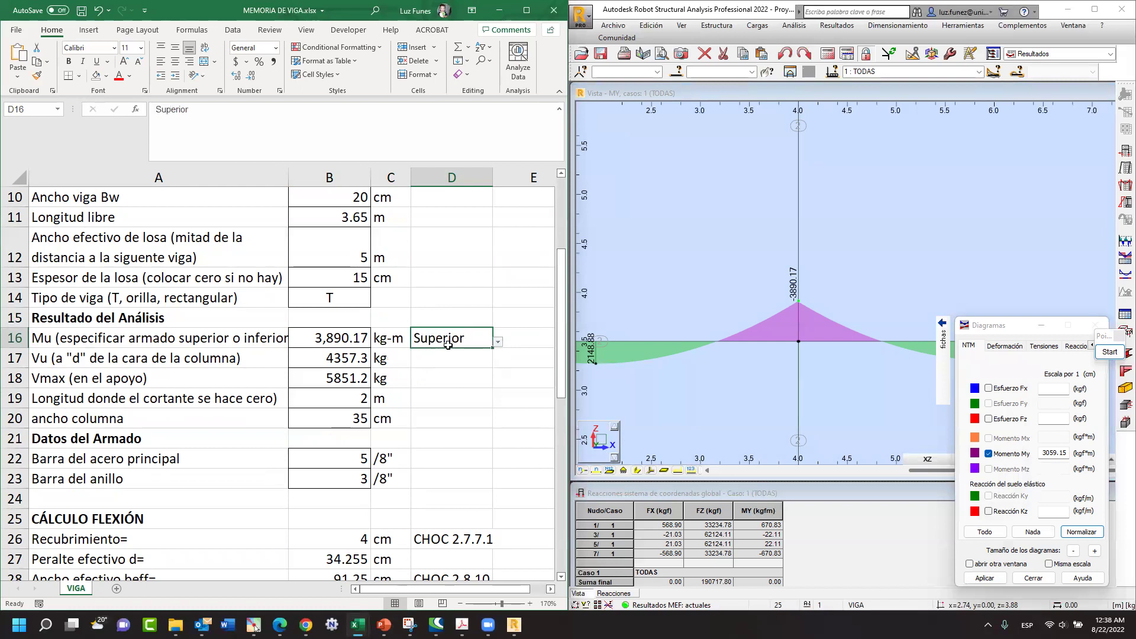
{"action": "left_click", "coordinate": [437, 305]}
{"action": "left_click", "coordinate": [342, 341]}
{"action": "left_click", "coordinate": [416, 345]}
{"action": "left_click", "coordinate": [363, 342]}
{"action": "left_click", "coordinate": [426, 342]}
- Check the flexure results for the superior moment and select the beam reinforcement summary
{"action": "scroll", "coordinate": [350, 345], "scroll_direction": "down", "scroll_amount": 6}
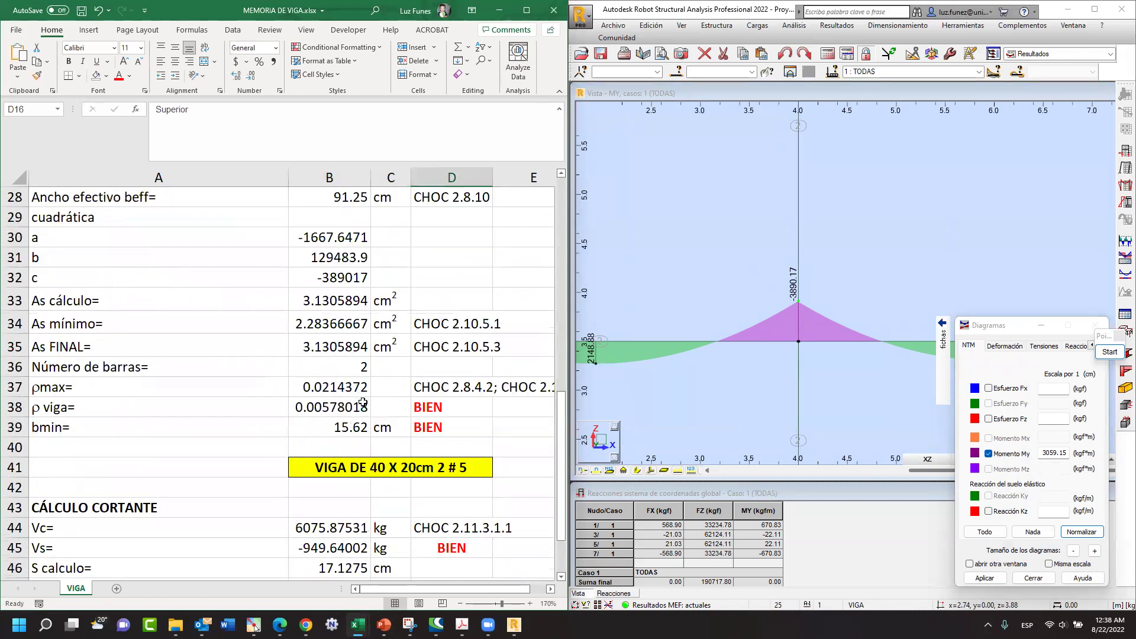
{"action": "scroll", "coordinate": [363, 402], "scroll_direction": "down", "scroll_amount": 1}
{"action": "left_click", "coordinate": [431, 414]}
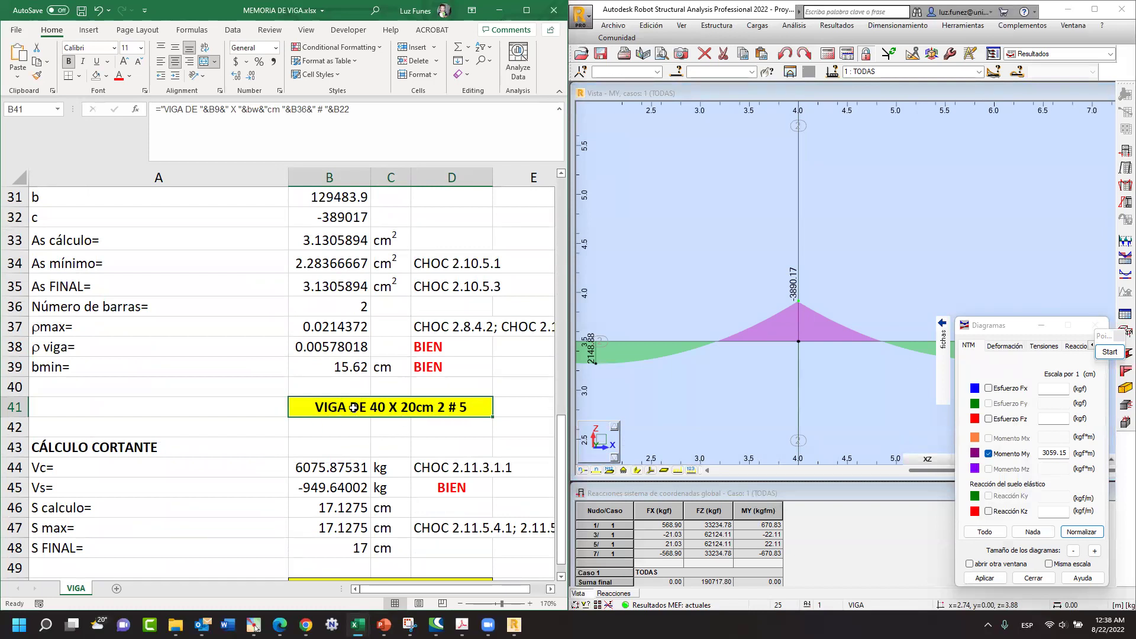
- Start screen annotation over the My diagram and sketch the outlines of the lowest columns and first-level beam in red
{"action": "scroll", "coordinate": [613, 384], "scroll_direction": "down", "scroll_amount": 1}
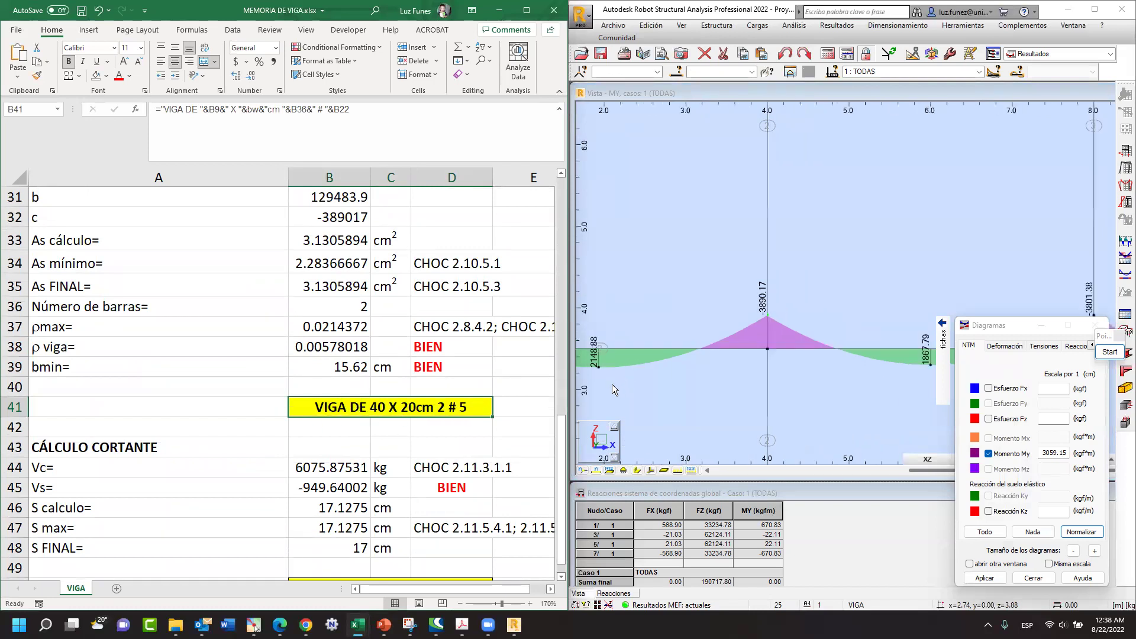
{"action": "scroll", "coordinate": [612, 384], "scroll_direction": "down", "scroll_amount": 3}
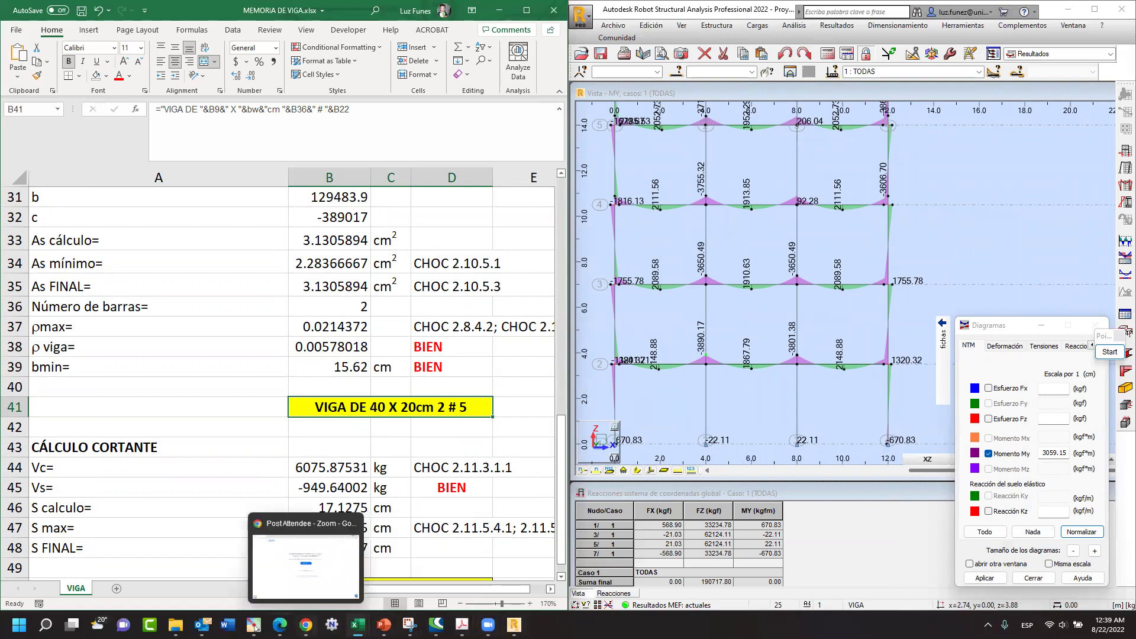
{"action": "left_click", "coordinate": [255, 627]}
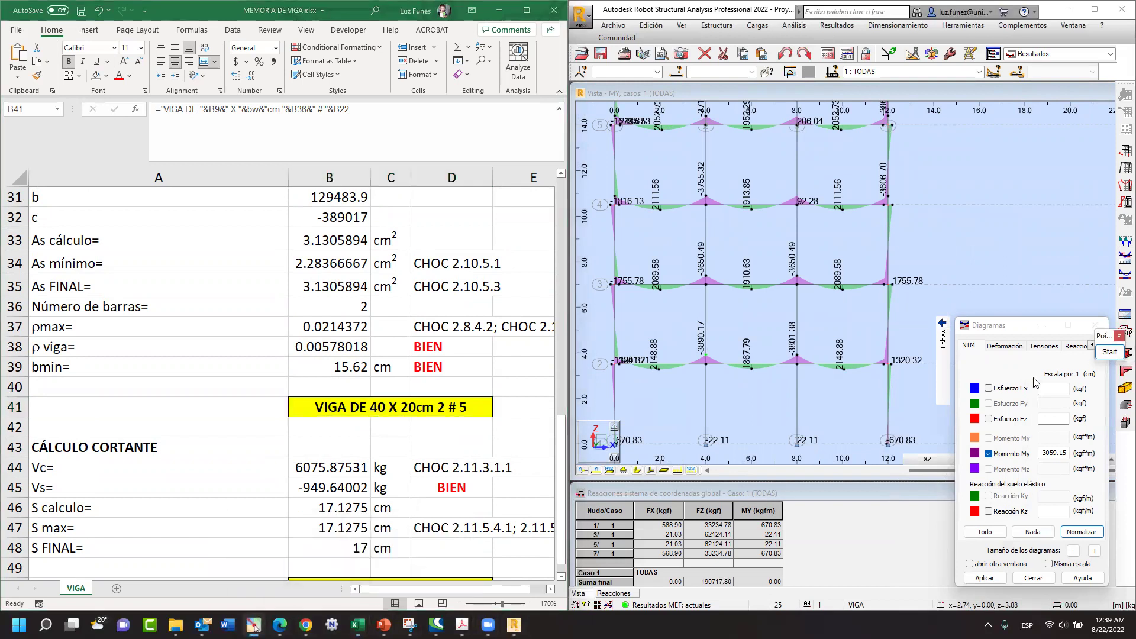
{"action": "left_click", "coordinate": [1105, 353]}
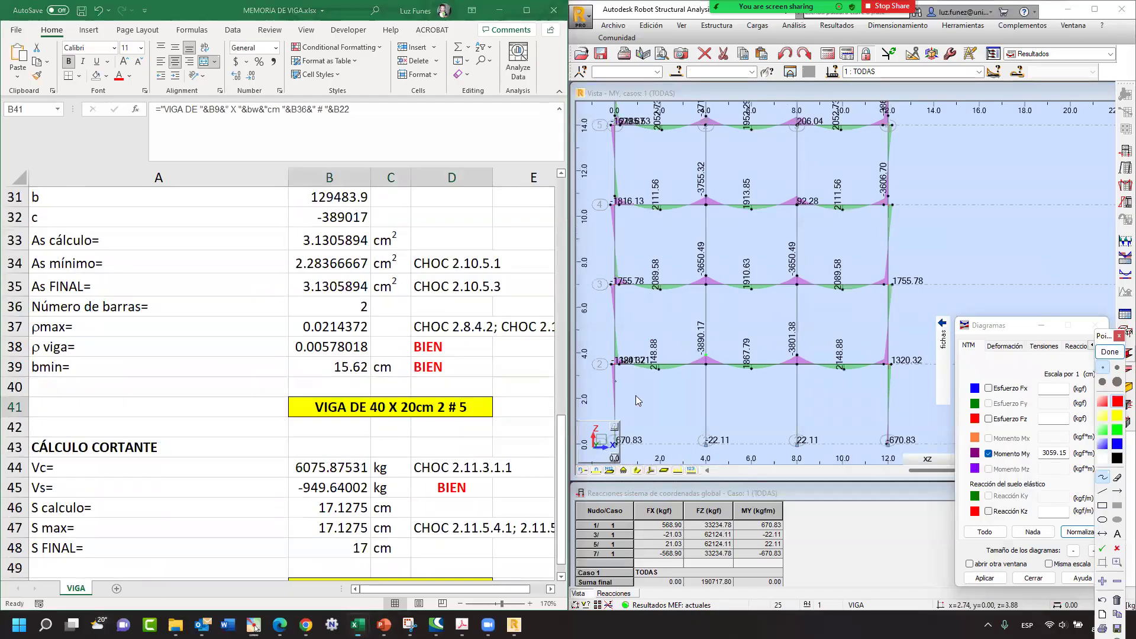
{"action": "left_click_drag", "start_coordinate": [620, 371], "coordinate": [620, 441]}
{"action": "left_click_drag", "start_coordinate": [608, 374], "coordinate": [609, 438]}
{"action": "left_click_drag", "start_coordinate": [619, 373], "coordinate": [680, 374]}
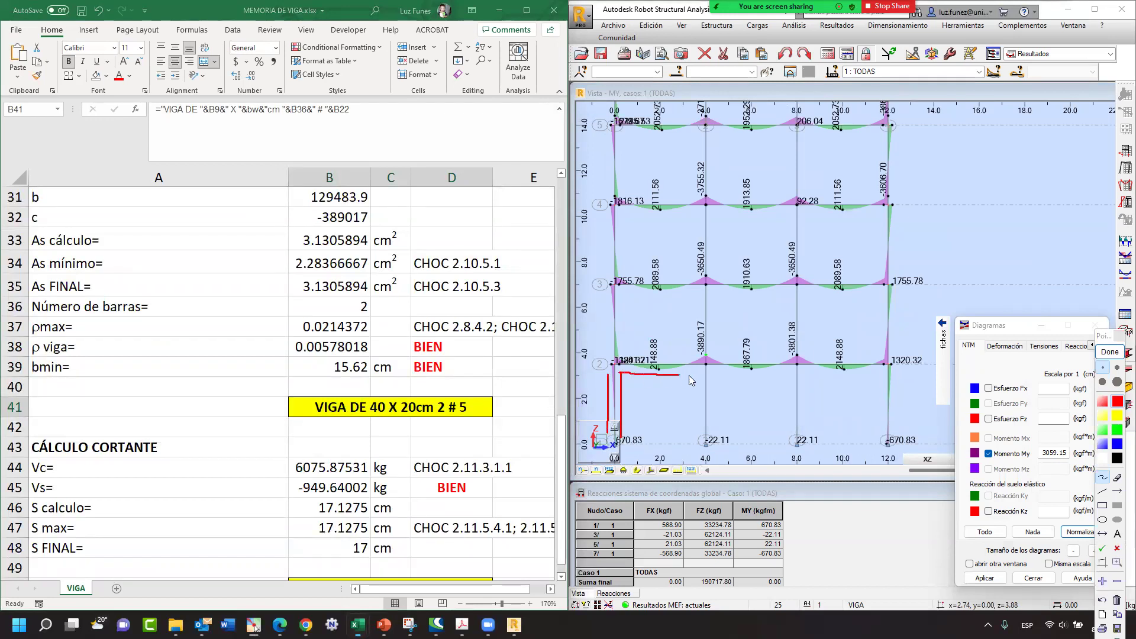
{"action": "mouse_move", "coordinate": [607, 374]}
{"action": "left_mouse_down"}
{"action": "mouse_move", "coordinate": [616, 342]}
{"action": "mouse_move", "coordinate": [698, 341]}
{"action": "mouse_move", "coordinate": [702, 441]}
{"action": "left_mouse_up"}
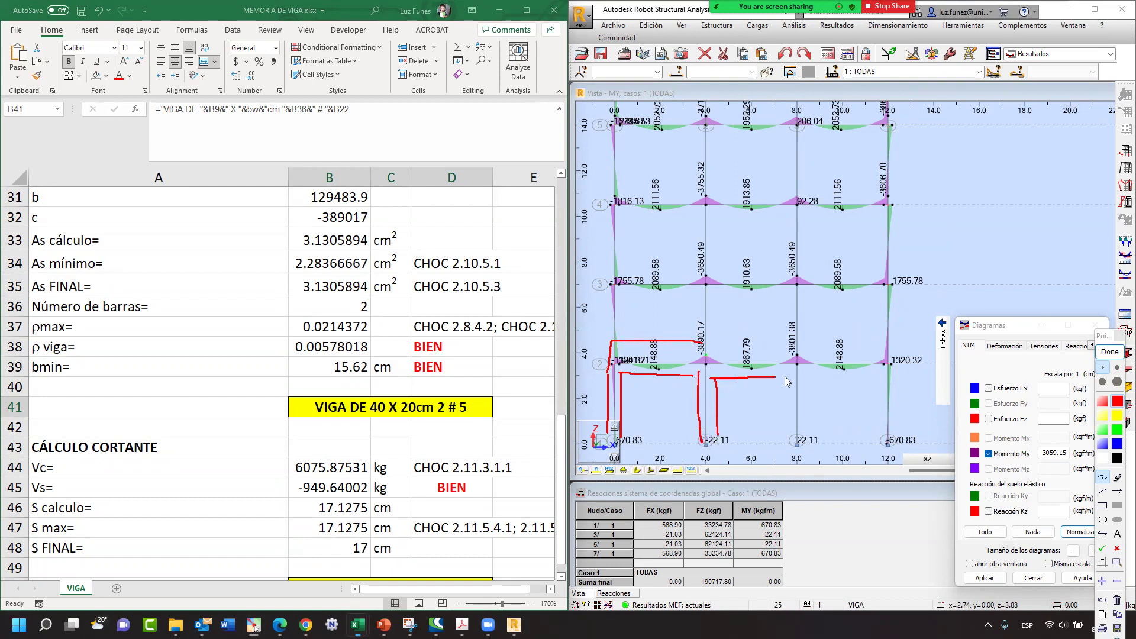
- Draw straight red lines for the superior and inferior bars and the rings in the first beam span, and end the annotation
{"action": "left_click", "coordinate": [1103, 492]}
{"action": "left_click_drag", "start_coordinate": [614, 373], "coordinate": [699, 375]}
{"action": "left_click_drag", "start_coordinate": [611, 346], "coordinate": [702, 346]}
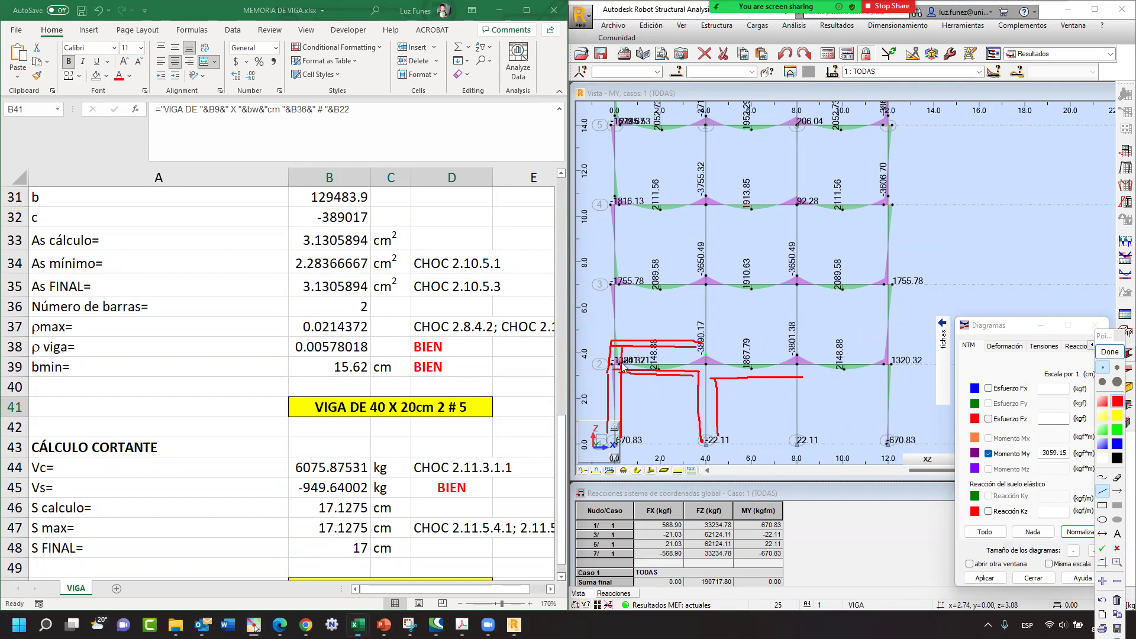
{"action": "mouse_move", "coordinate": [632, 354]}
{"action": "left_mouse_down"}
{"action": "mouse_move", "coordinate": [641, 378]}
{"action": "mouse_move", "coordinate": [694, 373]}
{"action": "left_mouse_up"}
{"action": "left_click", "coordinate": [1110, 352]}
- Annotate a red T-beam cross-section beside the frame with a height dimension labelled 40
{"action": "scroll", "coordinate": [459, 312], "scroll_direction": "down", "scroll_amount": 5}
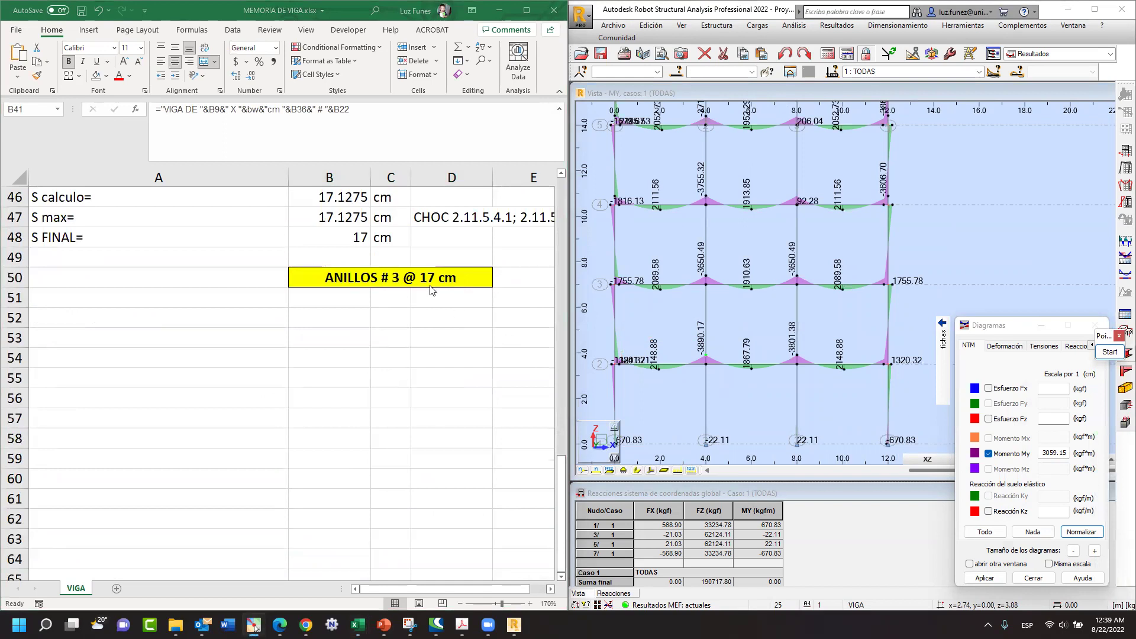
{"action": "scroll", "coordinate": [816, 350], "scroll_direction": "down", "scroll_amount": 3}
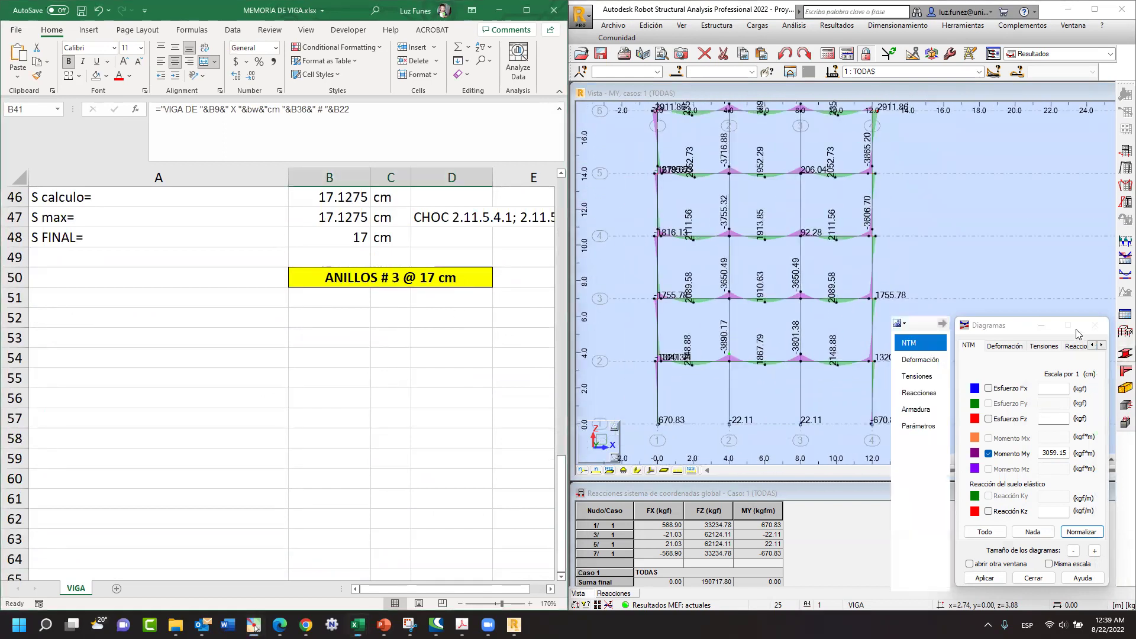
{"action": "left_click", "coordinate": [1103, 355]}
{"action": "mouse_move", "coordinate": [907, 212]}
{"action": "left_mouse_down"}
{"action": "mouse_move", "coordinate": [961, 209]}
{"action": "mouse_move", "coordinate": [923, 270]}
{"action": "left_mouse_up"}
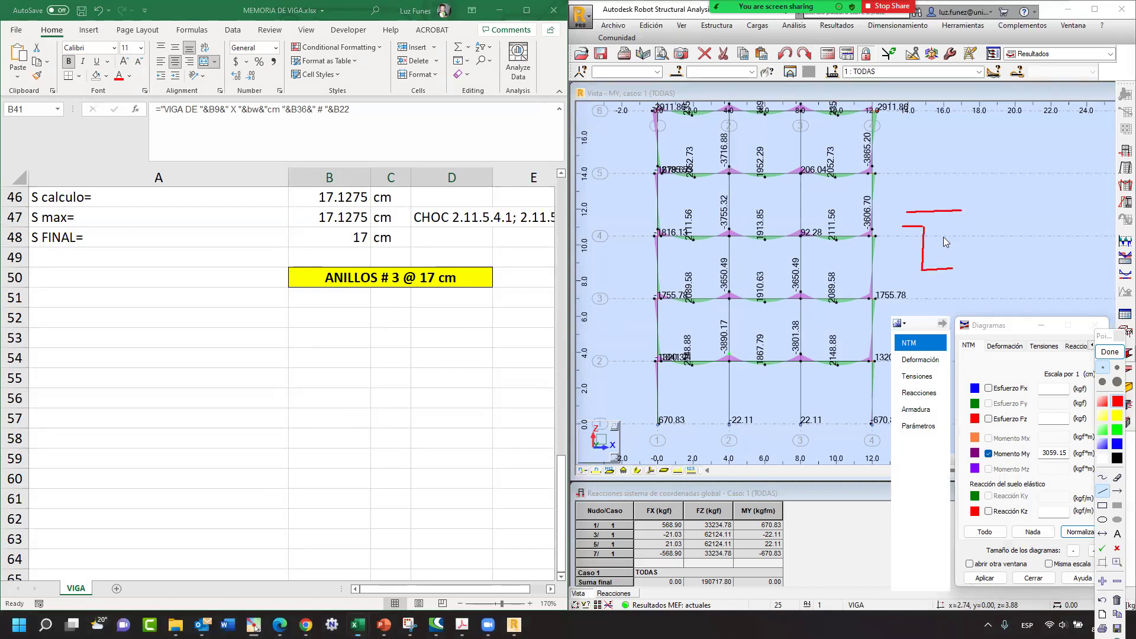
{"action": "mouse_move", "coordinate": [947, 227]}
{"action": "left_mouse_down"}
{"action": "mouse_move", "coordinate": [971, 230]}
{"action": "mouse_move", "coordinate": [993, 208]}
{"action": "mouse_move", "coordinate": [983, 284]}
{"action": "mouse_move", "coordinate": [1002, 266]}
{"action": "left_mouse_up"}
{"action": "left_click", "coordinate": [1103, 477]}
{"action": "mouse_move", "coordinate": [1000, 223]}
{"action": "left_mouse_down"}
{"action": "mouse_move", "coordinate": [999, 241]}
{"action": "mouse_move", "coordinate": [1010, 241]}
{"action": "left_mouse_up"}
{"action": "mouse_move", "coordinate": [1004, 223]}
{"action": "left_mouse_down"}
{"action": "mouse_move", "coordinate": [1006, 264]}
{"action": "mouse_move", "coordinate": [1016, 254]}
{"action": "left_mouse_up"}
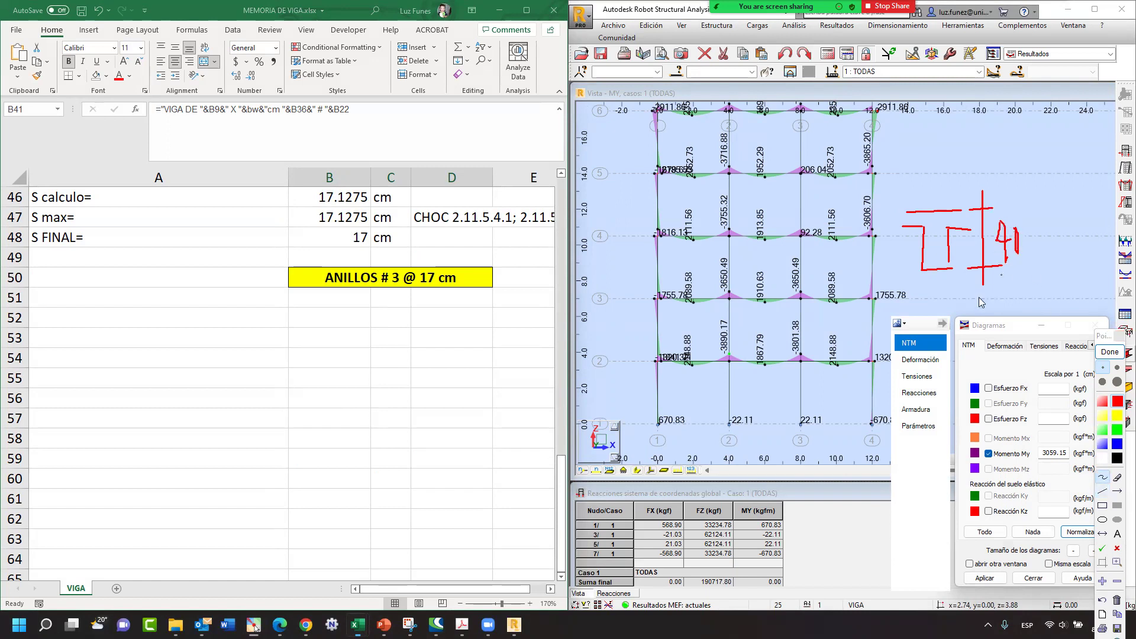
- Add the width dimension 20, the ring and the corner bars to the sketched cross-section, and end the annotation
{"action": "mouse_move", "coordinate": [925, 283]}
{"action": "left_mouse_down"}
{"action": "mouse_move", "coordinate": [925, 307]}
{"action": "mouse_move", "coordinate": [961, 288]}
{"action": "mouse_move", "coordinate": [959, 307]}
{"action": "left_mouse_up"}
{"action": "mouse_move", "coordinate": [930, 282]}
{"action": "left_mouse_down"}
{"action": "mouse_move", "coordinate": [954, 296]}
{"action": "mouse_move", "coordinate": [941, 284]}
{"action": "left_mouse_up"}
{"action": "mouse_move", "coordinate": [930, 217]}
{"action": "left_mouse_down"}
{"action": "mouse_move", "coordinate": [939, 269]}
{"action": "mouse_move", "coordinate": [947, 255]}
{"action": "mouse_move", "coordinate": [939, 218]}
{"action": "mouse_move", "coordinate": [929, 218]}
{"action": "mouse_move", "coordinate": [937, 222]}
{"action": "left_mouse_up"}
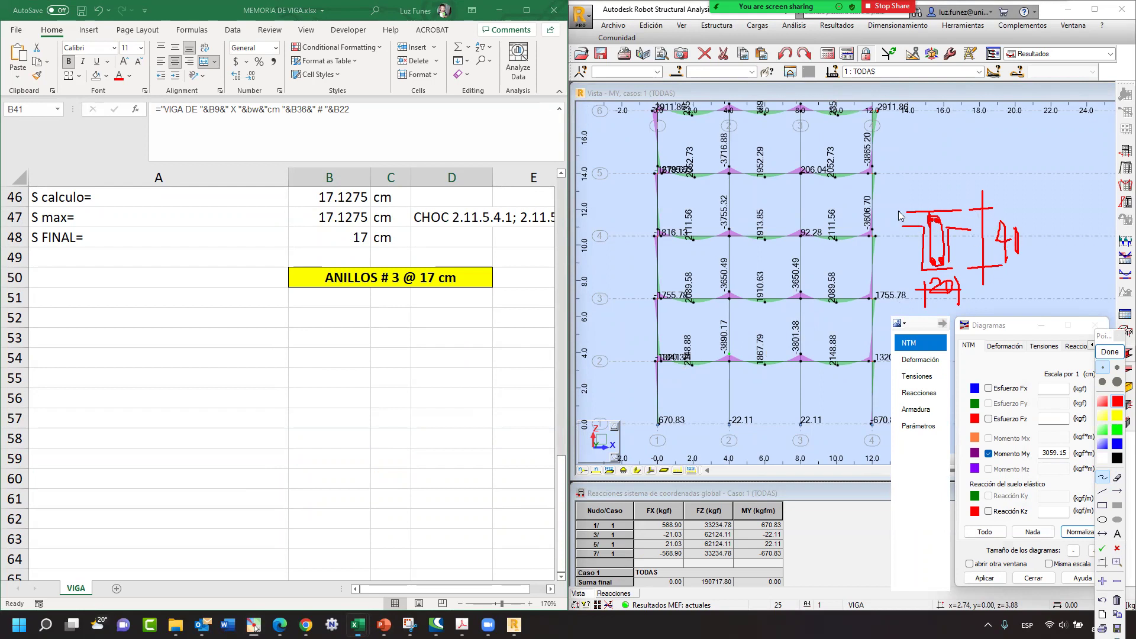
{"action": "mouse_move", "coordinate": [902, 211]}
{"action": "left_mouse_down"}
{"action": "mouse_move", "coordinate": [884, 211]}
{"action": "mouse_move", "coordinate": [896, 242]}
{"action": "mouse_move", "coordinate": [893, 225]}
{"action": "mouse_move", "coordinate": [882, 234]}
{"action": "left_mouse_up"}
{"action": "left_click", "coordinate": [1110, 351]}
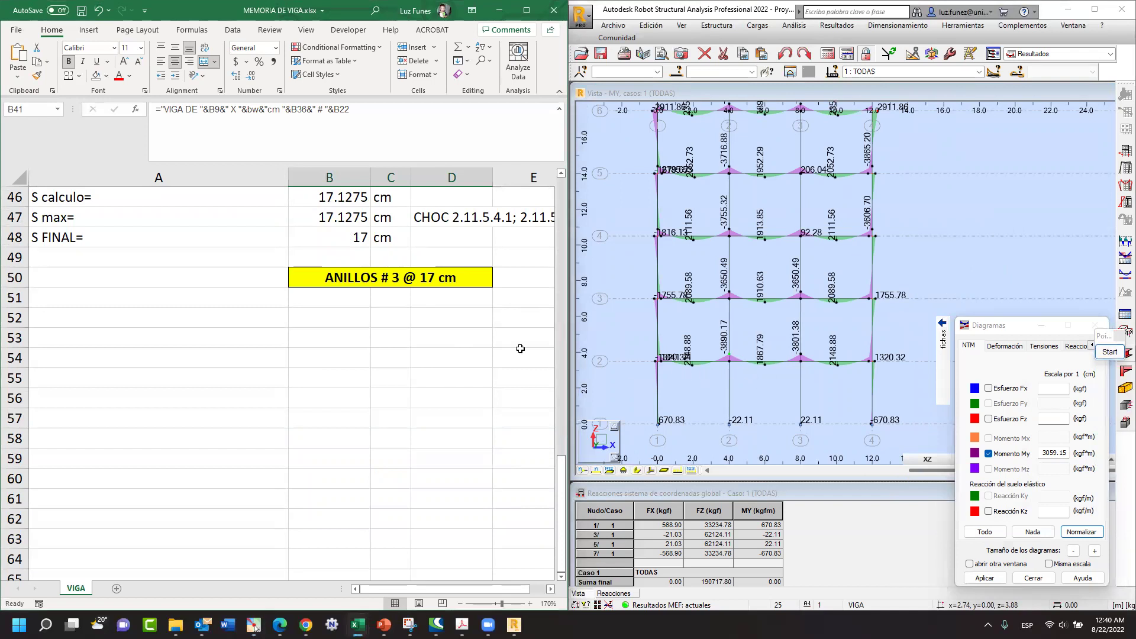
- Switch to the MEMORIA DE COLUMNA.xlsx workbook in Excel and dock its window beside the structural model
{"action": "scroll", "coordinate": [521, 349], "scroll_direction": "up", "scroll_amount": 9}
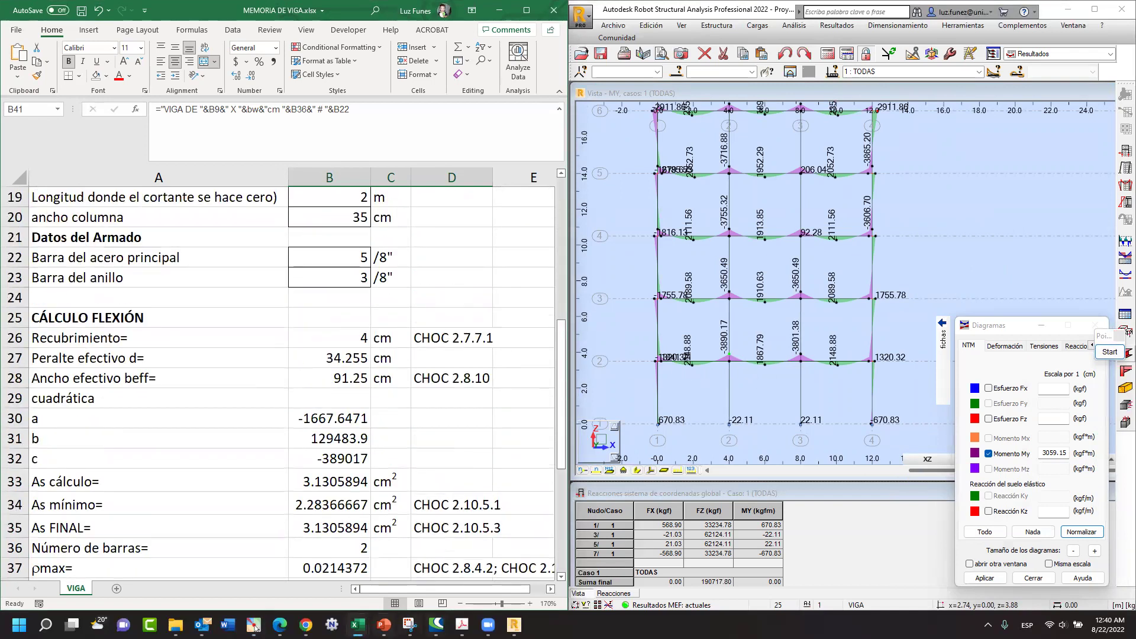
{"action": "mouse_move", "coordinate": [255, 626]}
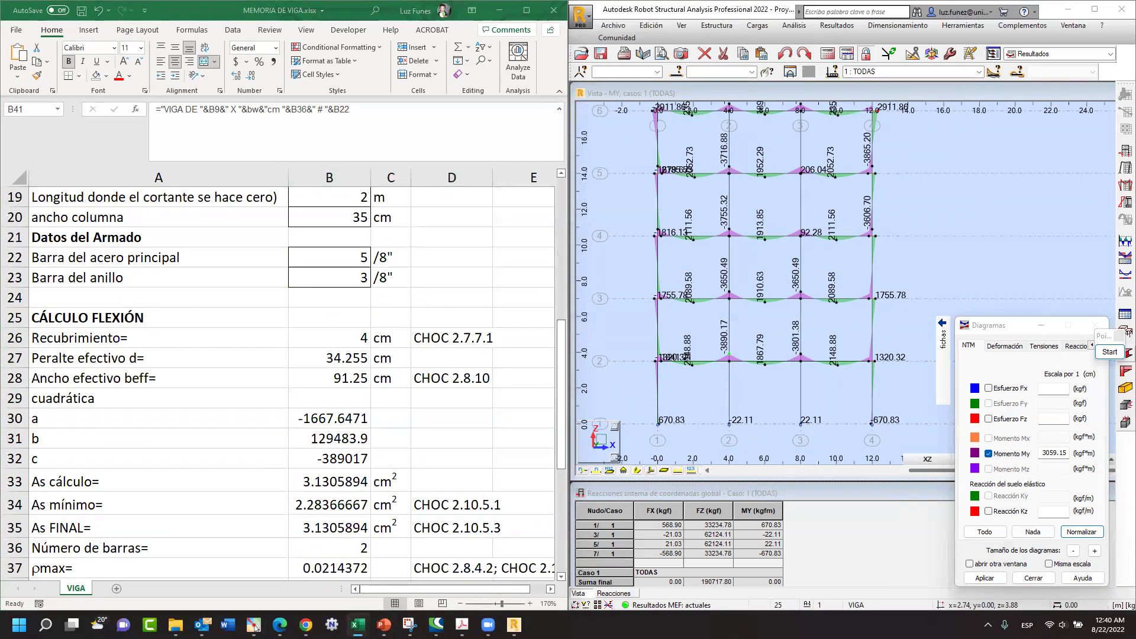
{"action": "left_click_drag", "start_coordinate": [0, 62], "coordinate": [461, 61]}
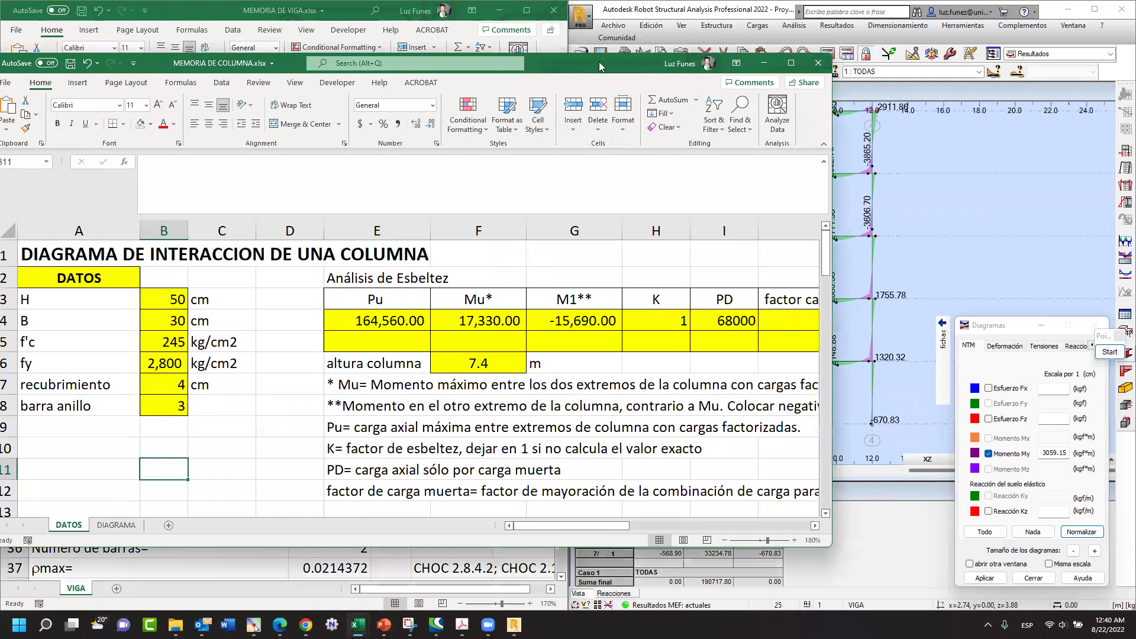
{"action": "left_click_drag", "start_coordinate": [600, 66], "coordinate": [1, 119]}
{"action": "left_click", "coordinate": [260, 251]}
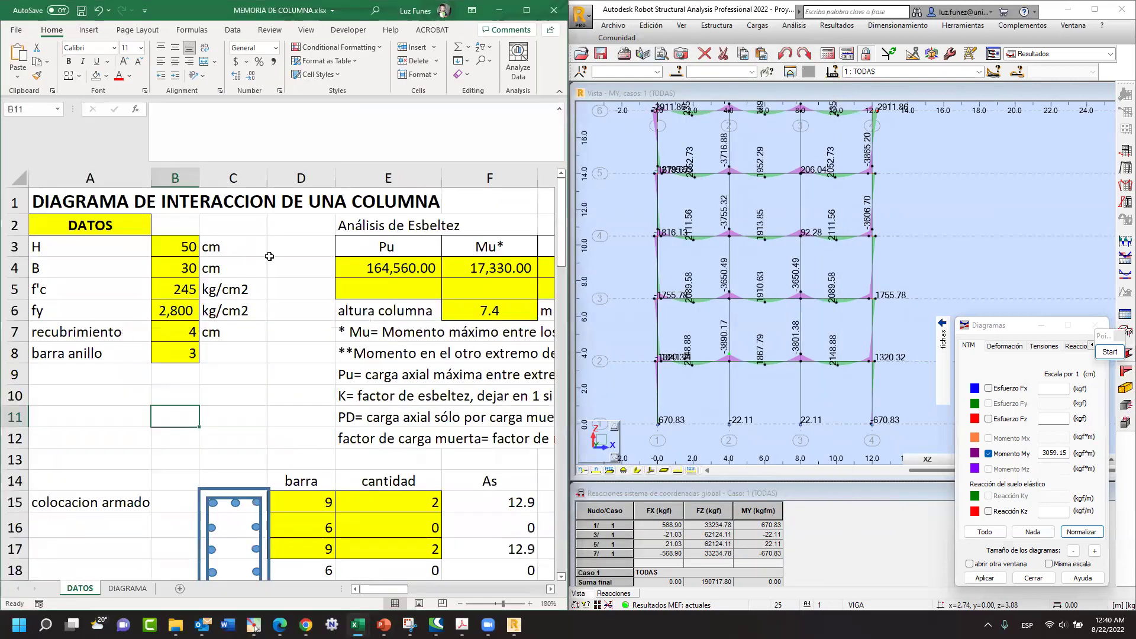
- Set the column's H and B dimensions to 35 cm each in the column data
{"action": "left_click", "coordinate": [192, 247]}
{"action": "type", "text": "35"}
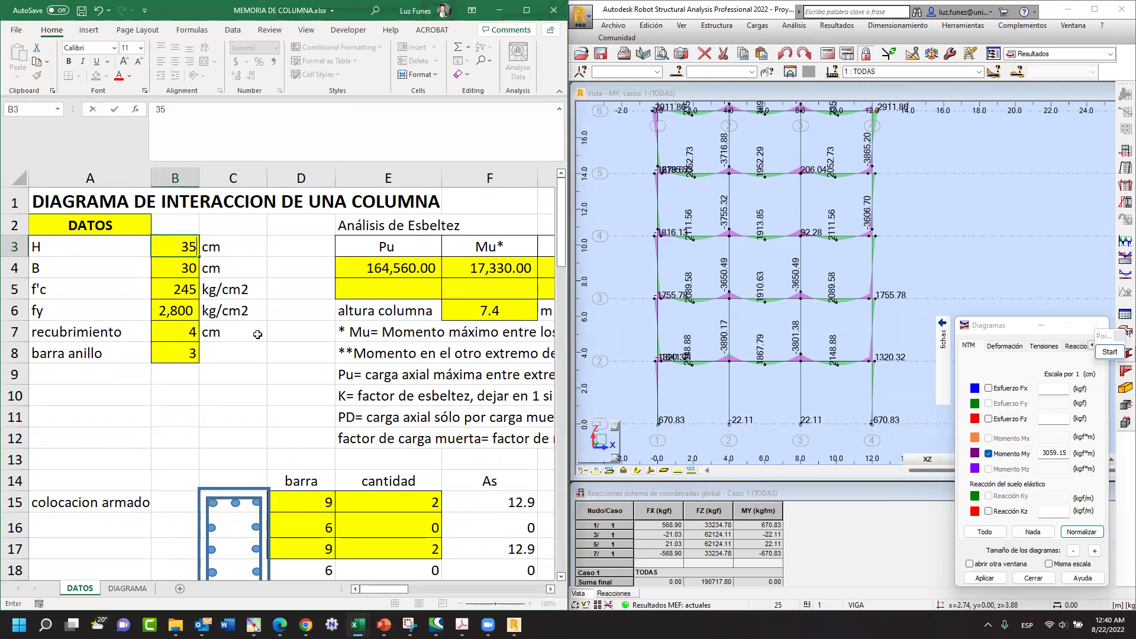
{"action": "key", "text": "Return"}
{"action": "type", "text": "35"}
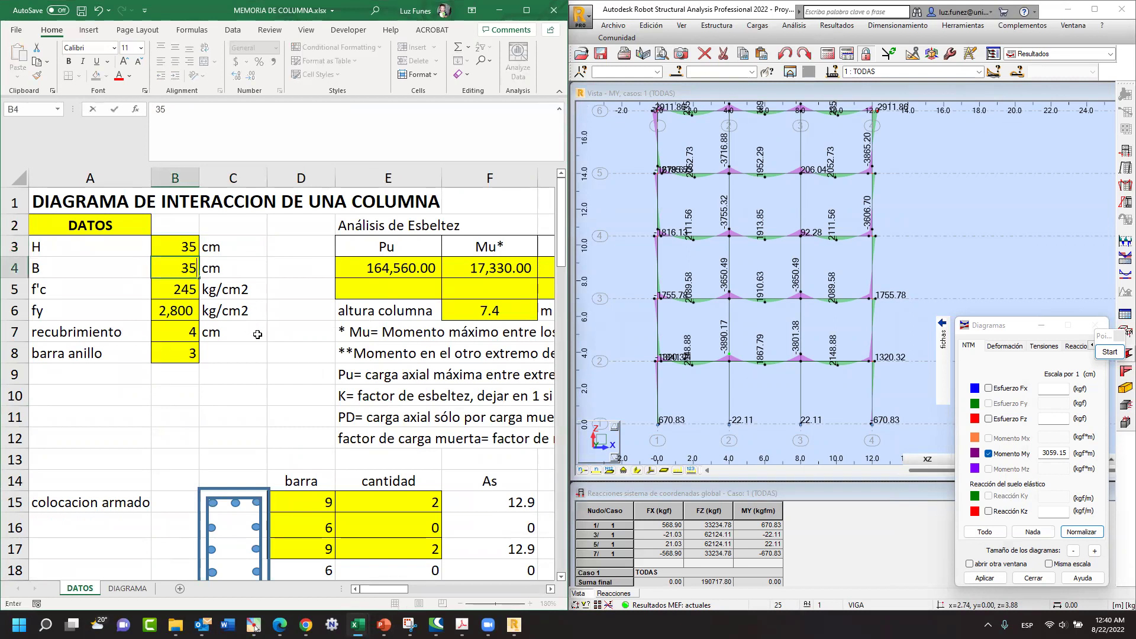
{"action": "key", "text": "Return"}
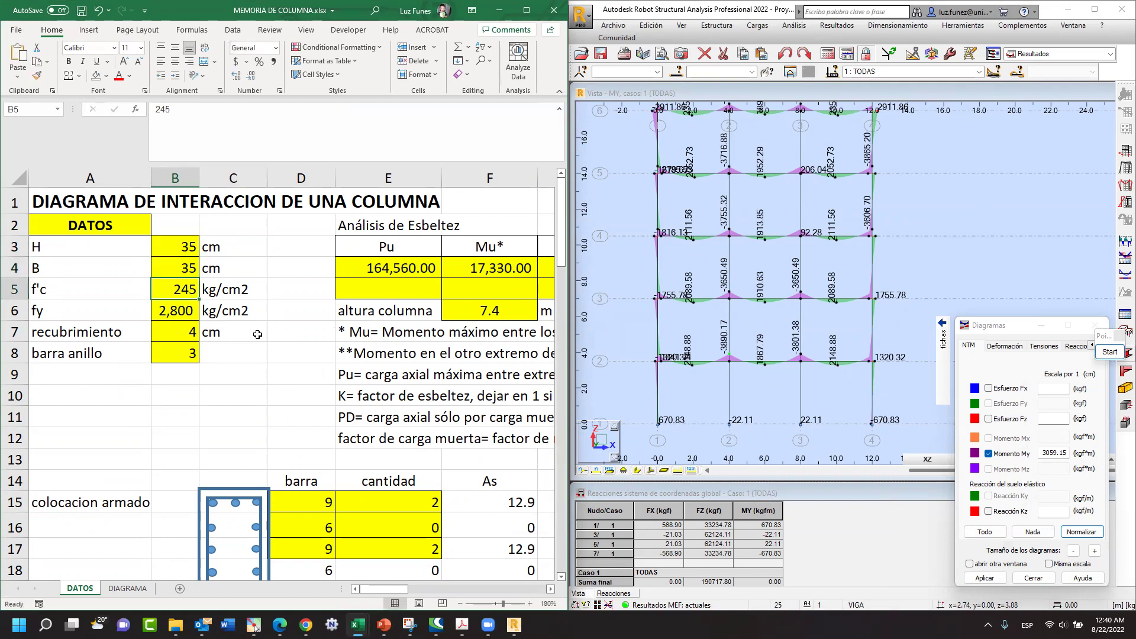
- Set the column's f'c to 280 kg/cm2 and fy to 4200 kg/cm2 in the column data
{"action": "type", "text": "280"}
{"action": "key", "text": "Return"}
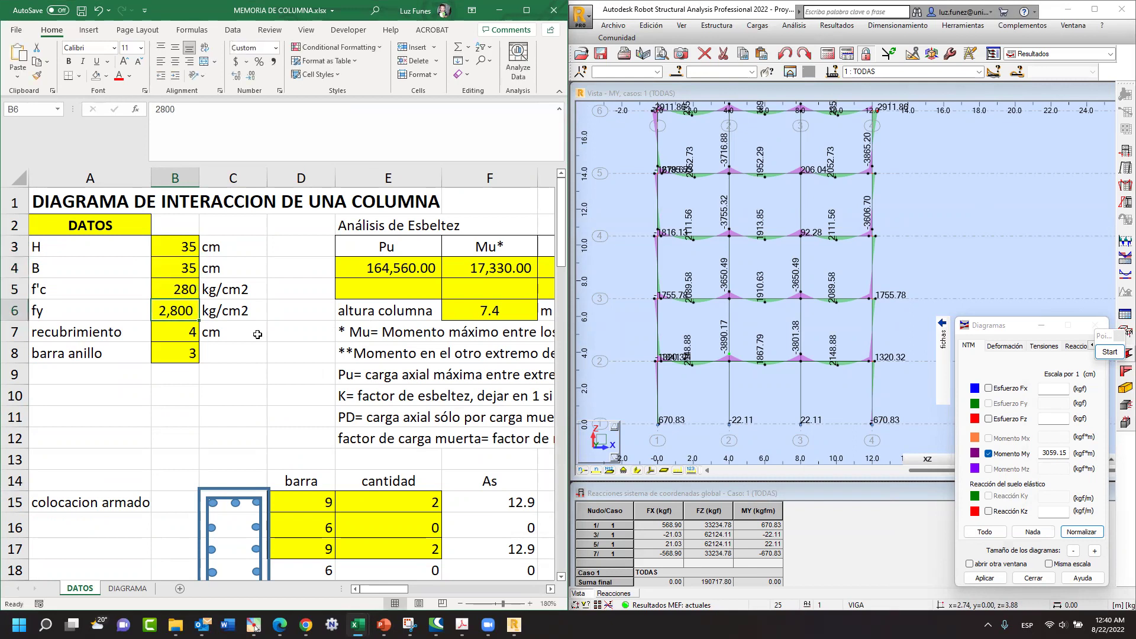
{"action": "type", "text": "4200"}
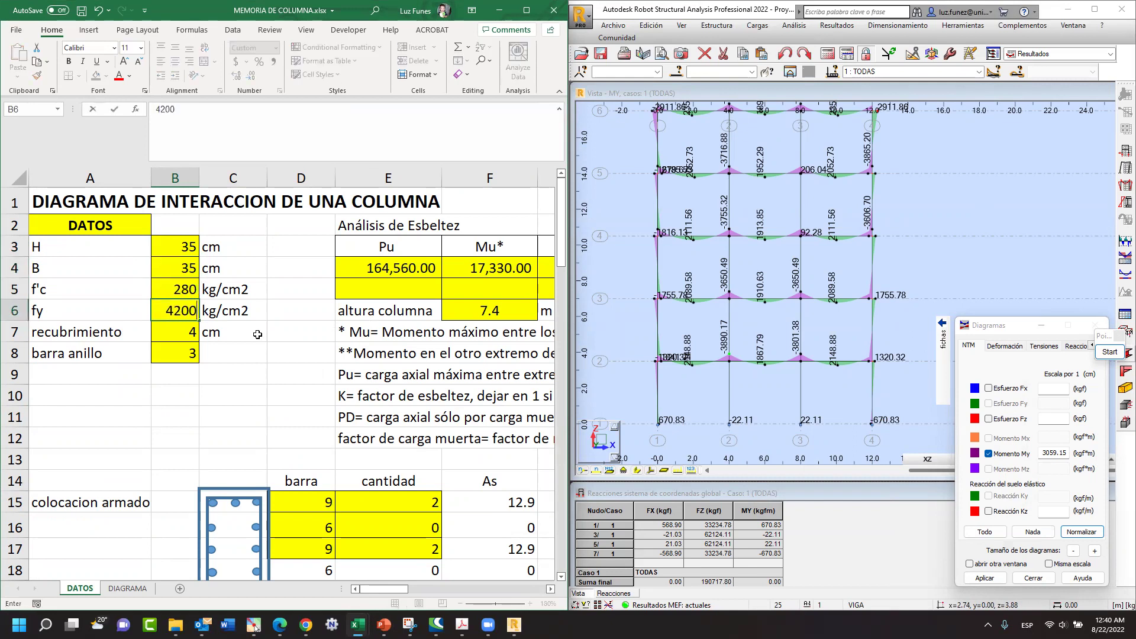
{"action": "key", "text": "Return"}
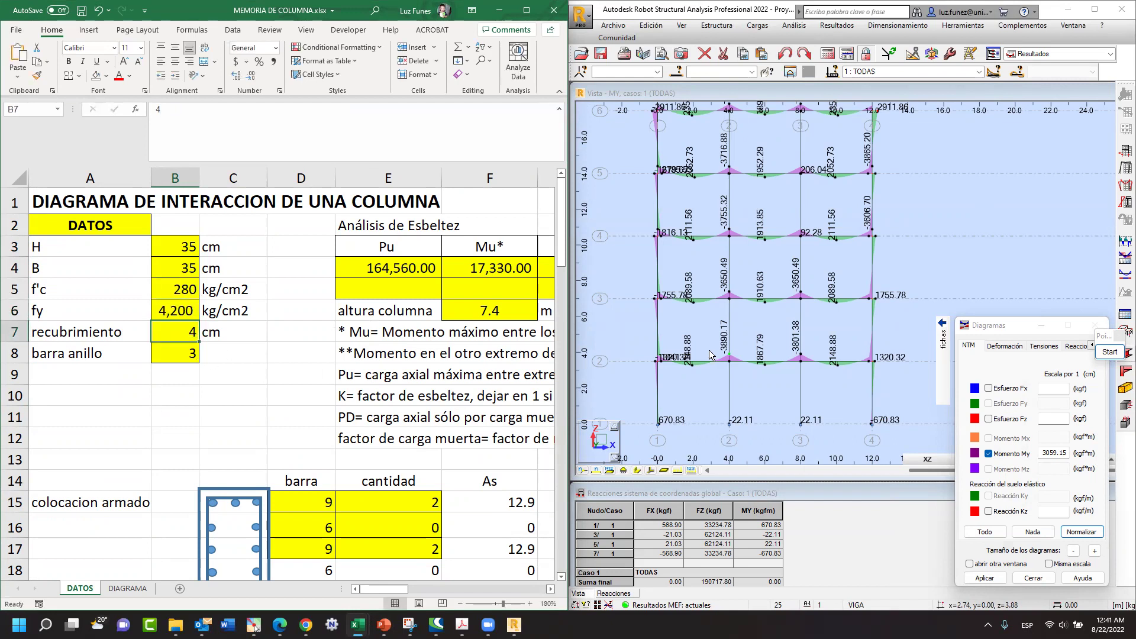
{"action": "left_click", "coordinate": [184, 358]}
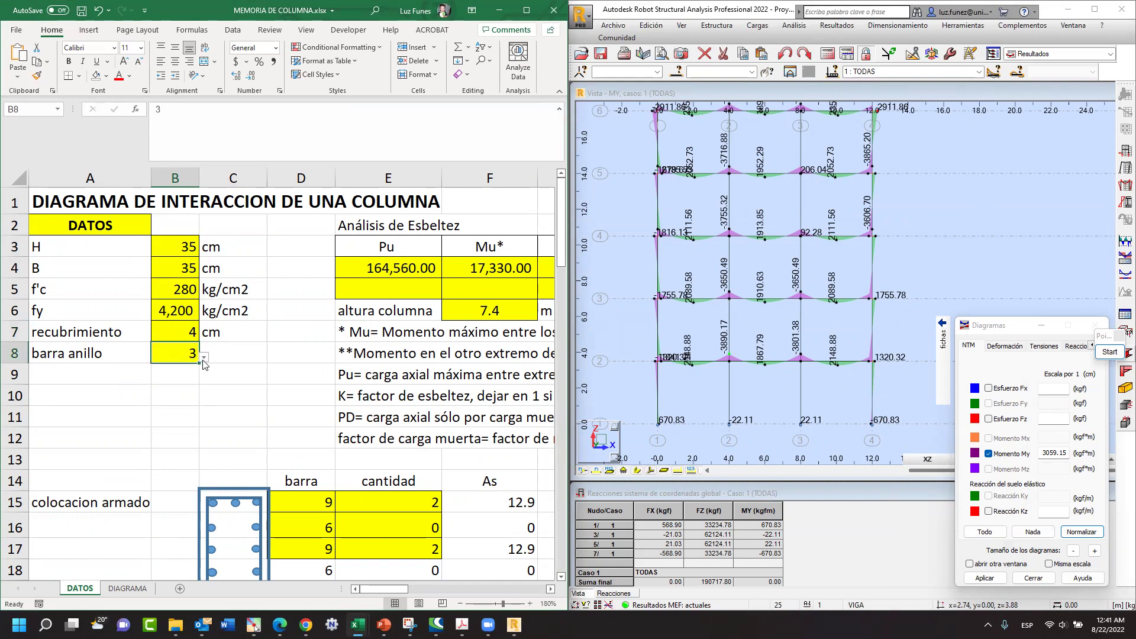
{"action": "left_click", "coordinate": [281, 415]}
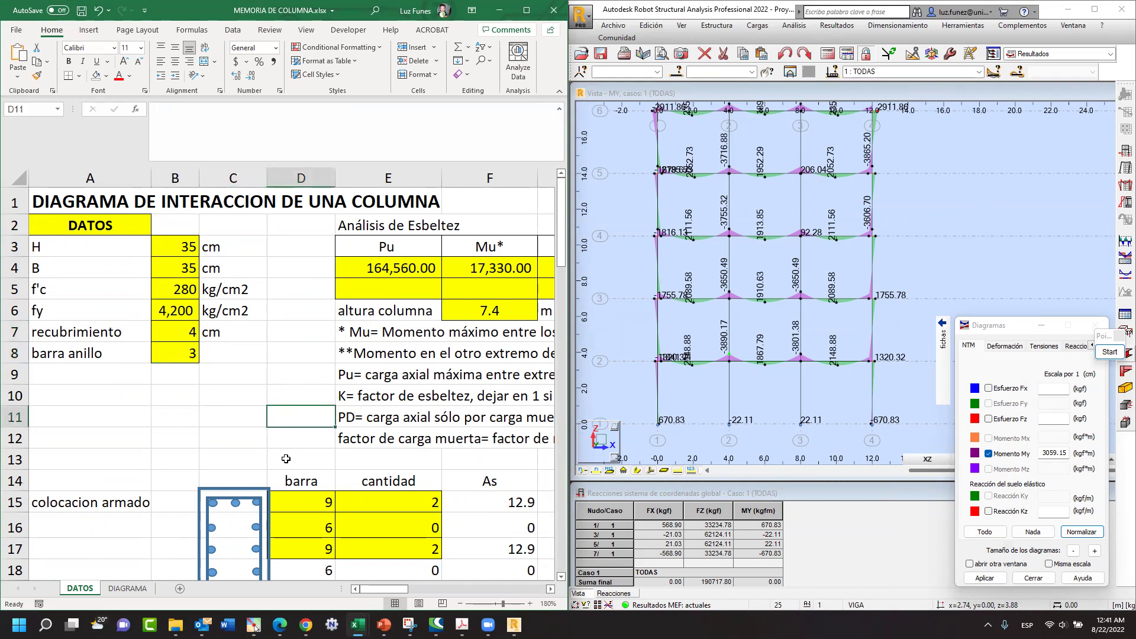
- Consult the rebar table and proposed column sections on slide 5 of the Charla 4 presentation in PowerPoint, then return to the column workbook
{"action": "scroll", "coordinate": [188, 400], "scroll_direction": "down", "scroll_amount": 4}
{"action": "scroll", "coordinate": [267, 386], "scroll_direction": "up", "scroll_amount": 1}
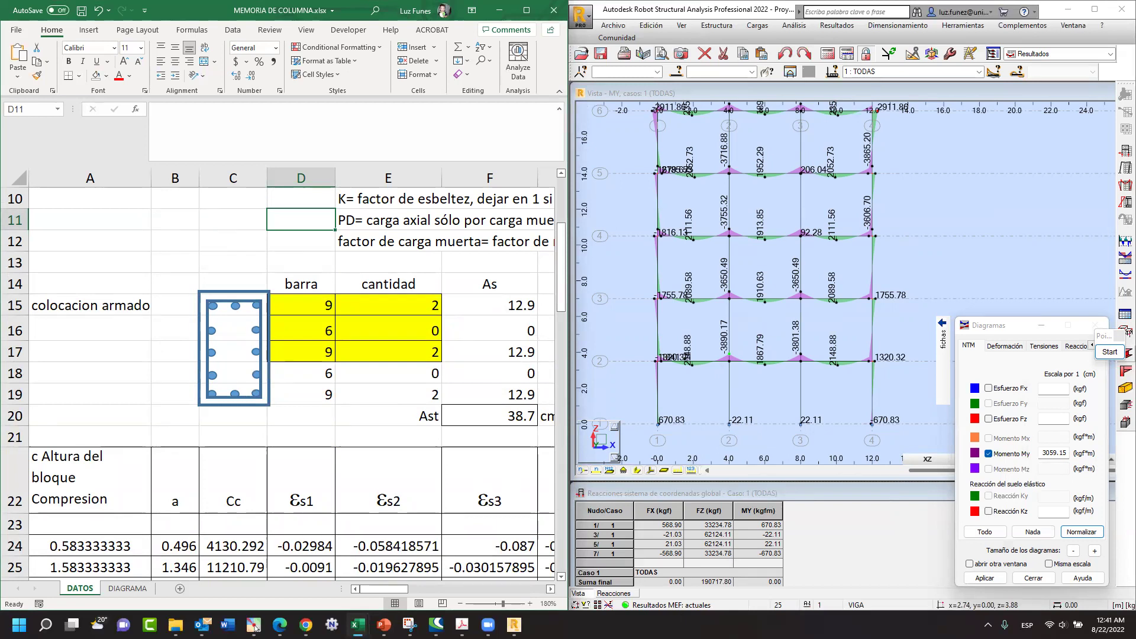
{"action": "mouse_move", "coordinate": [384, 626]}
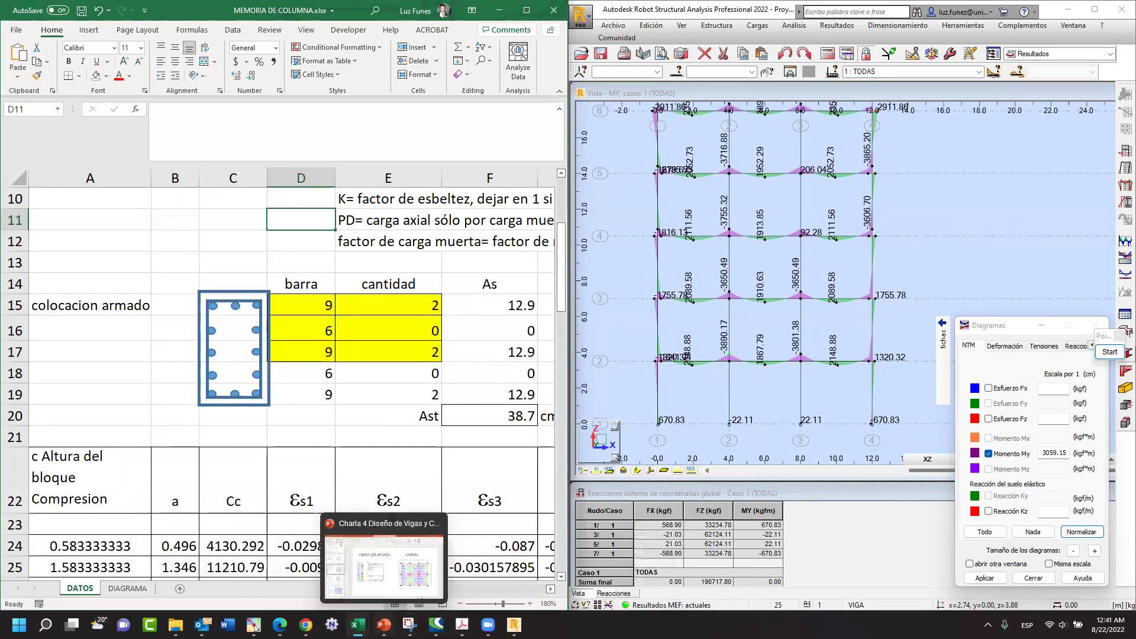
{"action": "left_click", "coordinate": [376, 574]}
{"action": "scroll", "coordinate": [146, 281], "scroll_direction": "up", "scroll_amount": 5}
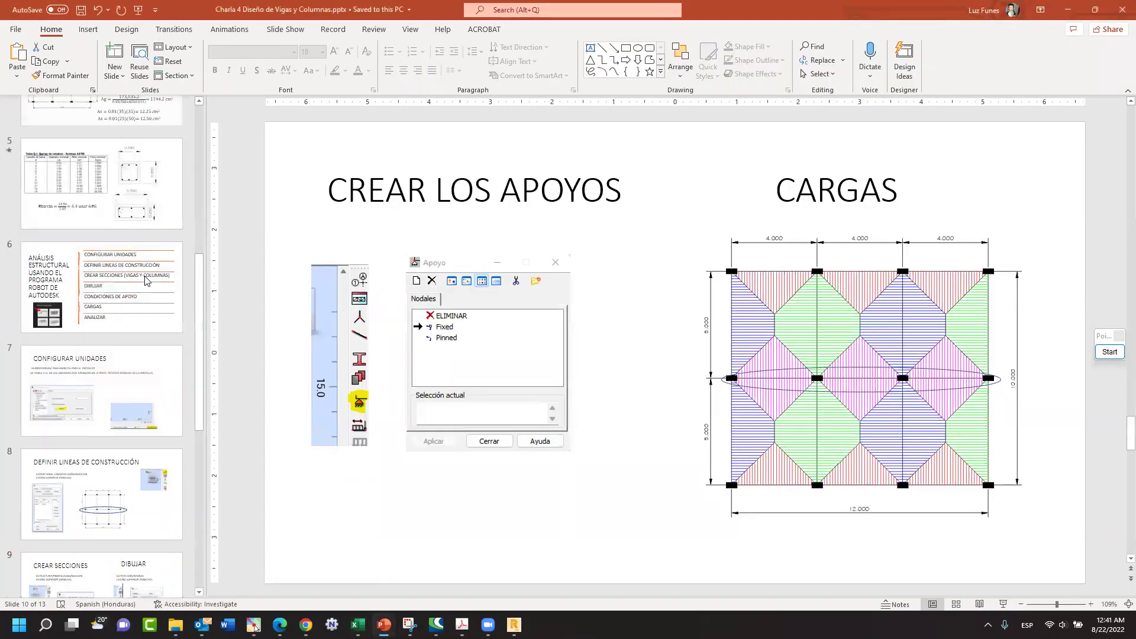
{"action": "scroll", "coordinate": [147, 280], "scroll_direction": "up", "scroll_amount": 4}
{"action": "left_click", "coordinate": [135, 468]}
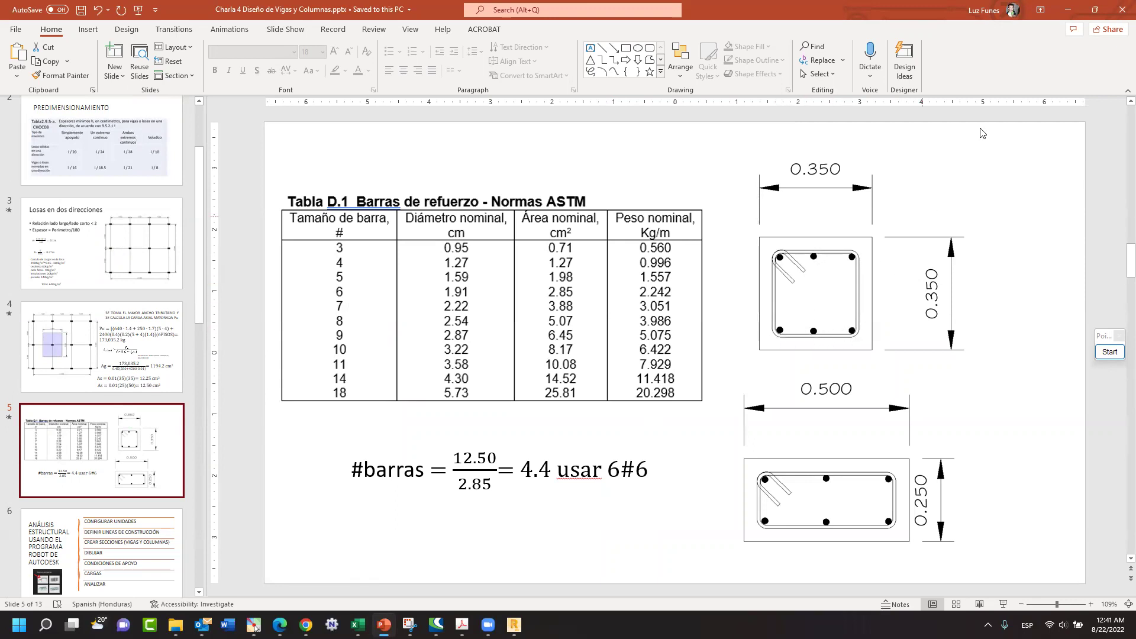
{"action": "left_click", "coordinate": [1068, 10]}
- Set the first row of the column's reinforcement layout to bar size 6 with a quantity of 3
{"action": "left_click", "coordinate": [321, 304]}
{"action": "left_click", "coordinate": [340, 310]}
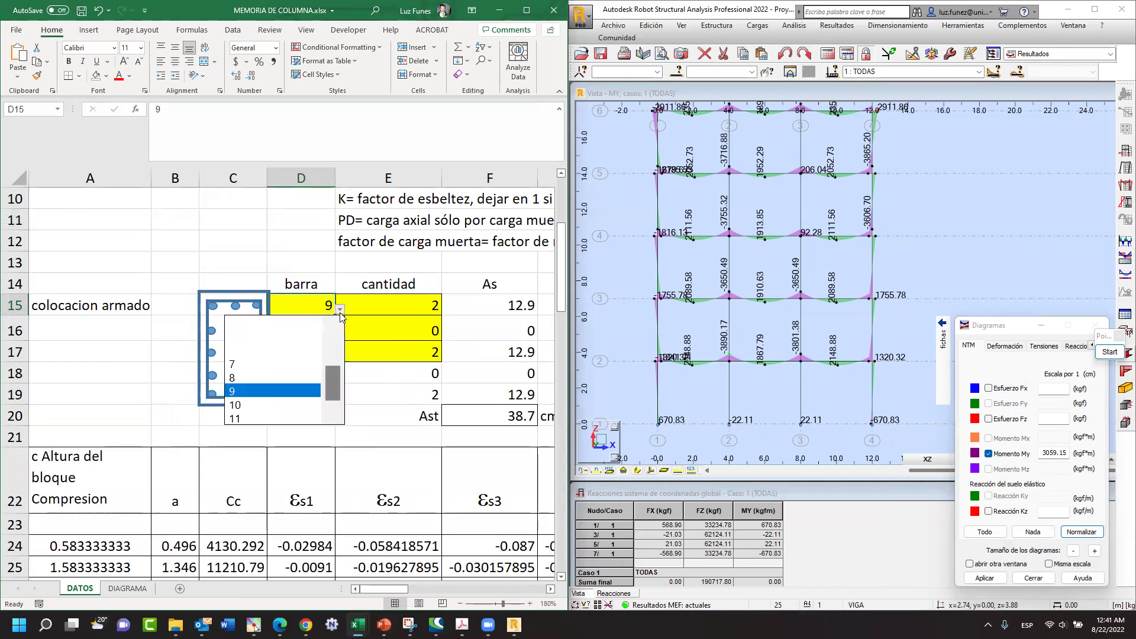
{"action": "scroll", "coordinate": [269, 364], "scroll_direction": "up", "scroll_amount": 2}
{"action": "left_click", "coordinate": [265, 365]}
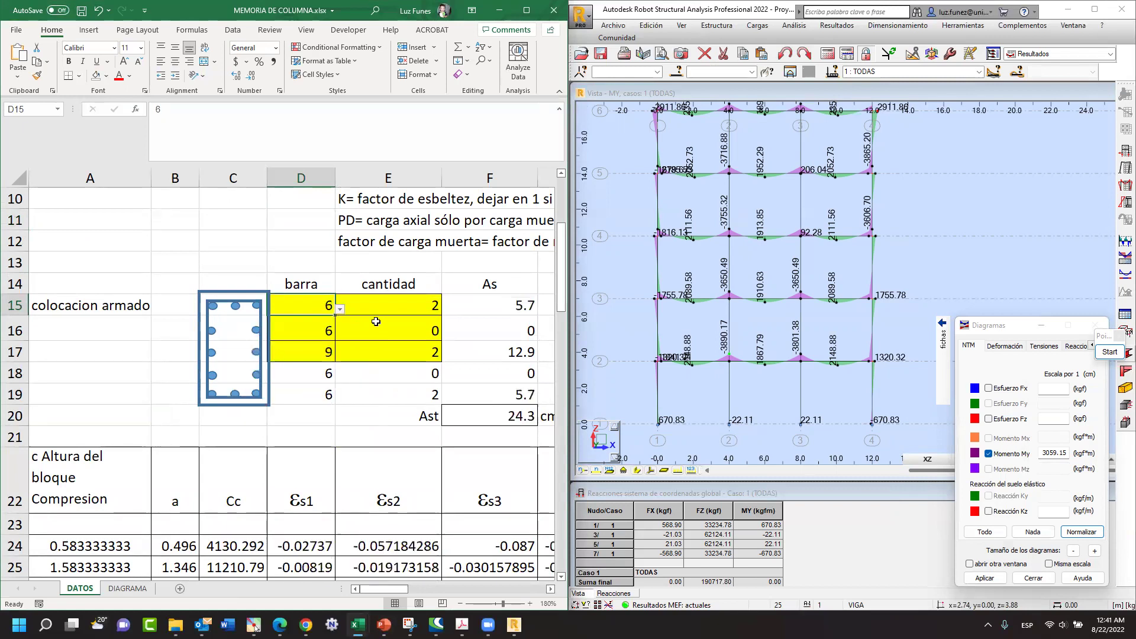
{"action": "left_click", "coordinate": [425, 308]}
{"action": "type", "text": "3"}
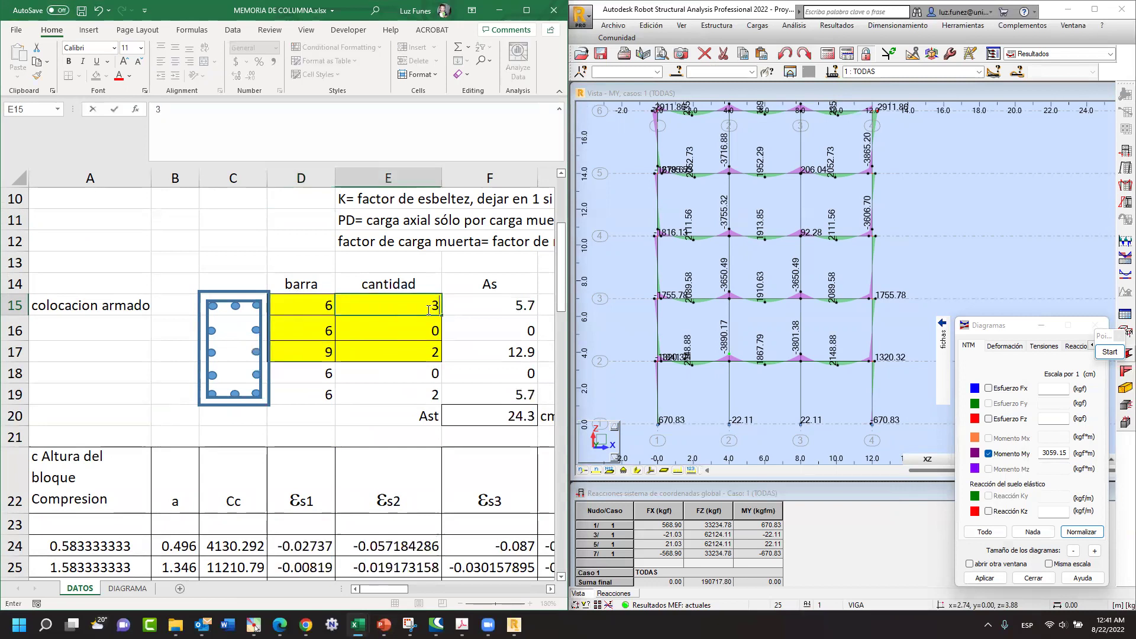
{"action": "key", "text": "Return"}
- Set the quantity of the third bar row to 0 and review the input and mirrored rows of the reinforcement table
{"action": "left_click", "coordinate": [418, 352]}
{"action": "left_click", "coordinate": [447, 355]}
{"action": "left_click", "coordinate": [417, 370]}
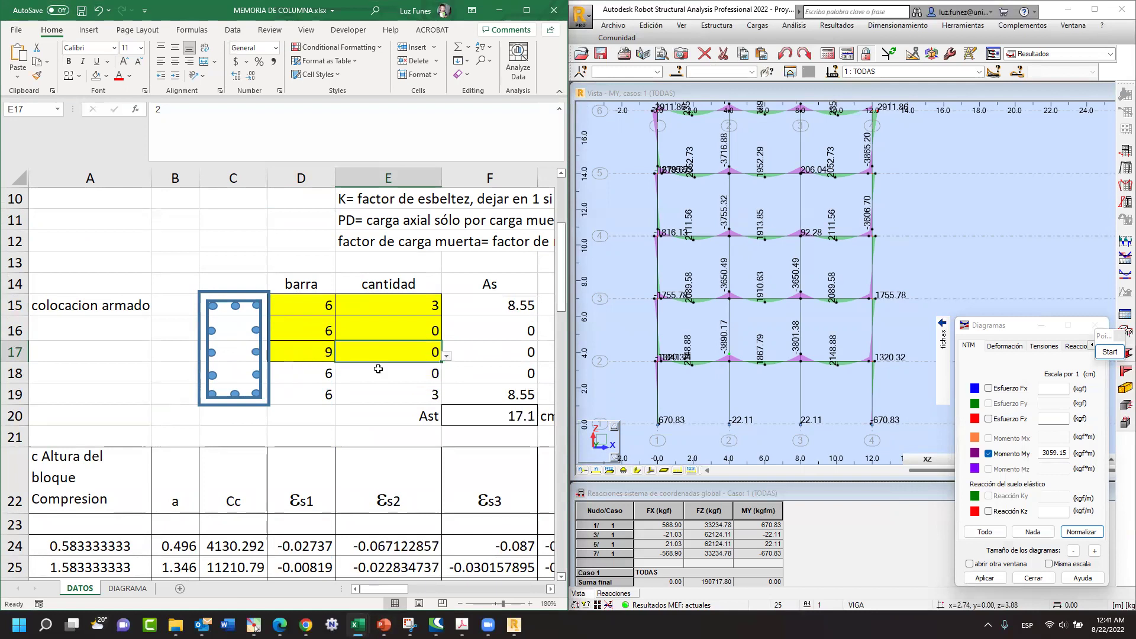
{"action": "left_click", "coordinate": [413, 392]}
{"action": "left_click_drag", "start_coordinate": [380, 373], "coordinate": [306, 388]}
{"action": "left_click_drag", "start_coordinate": [364, 305], "coordinate": [323, 351]}
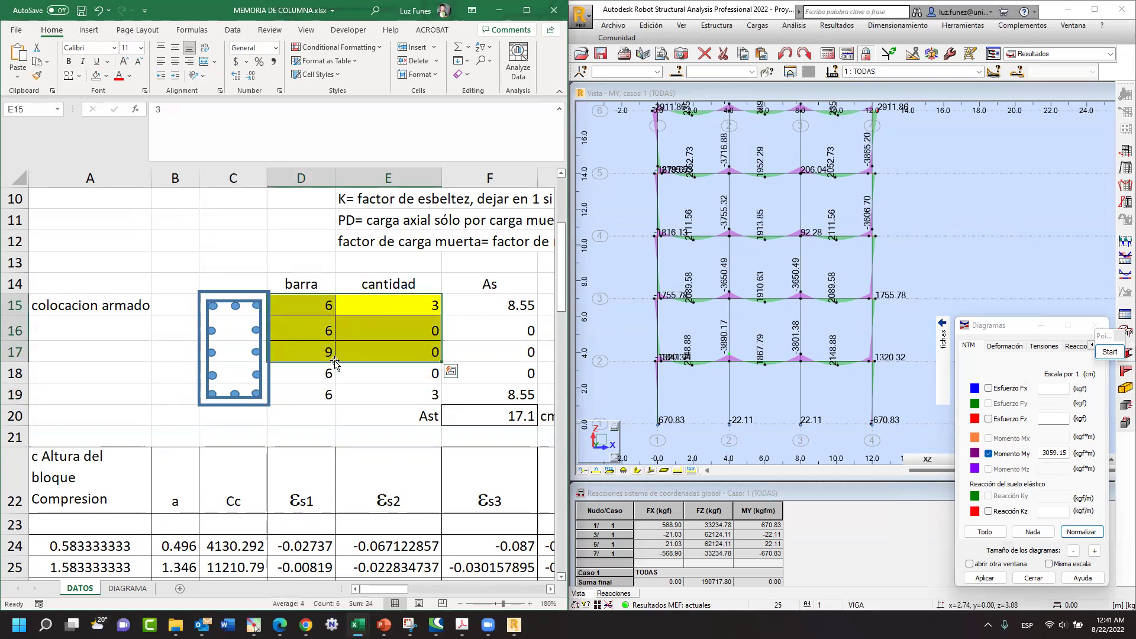
{"action": "left_click", "coordinate": [400, 398]}
{"action": "left_click_drag", "start_coordinate": [314, 374], "coordinate": [411, 395]}
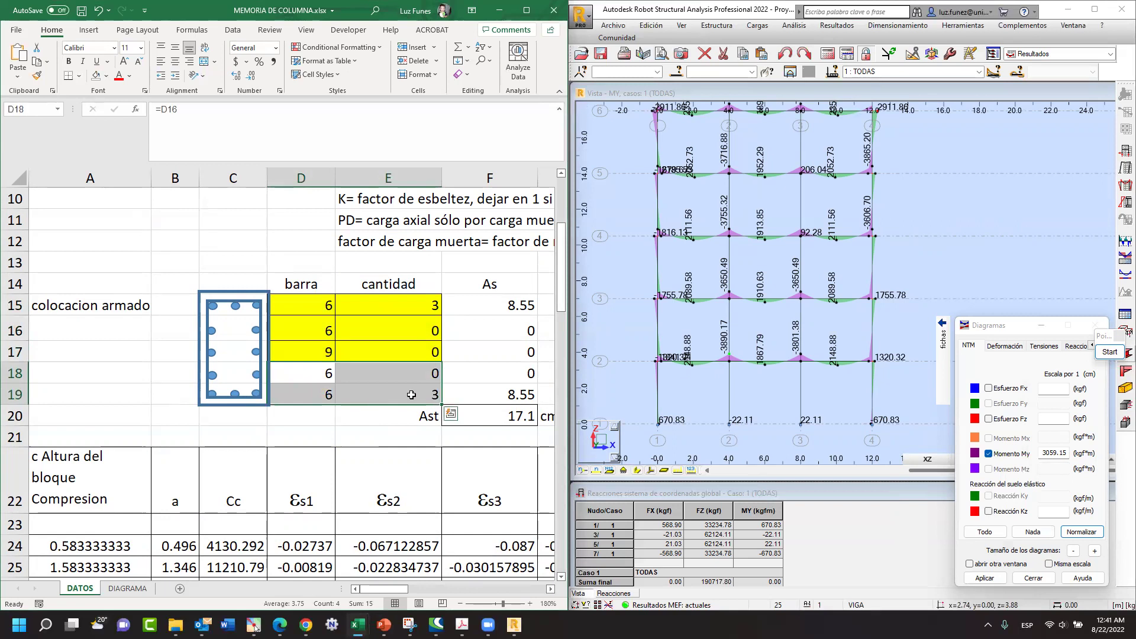
- Bring the slenderness data into view and display the extreme Fx axial forces of the ground-floor column on axis 2 in Robot
{"action": "scroll", "coordinate": [299, 377], "scroll_direction": "up", "scroll_amount": 1}
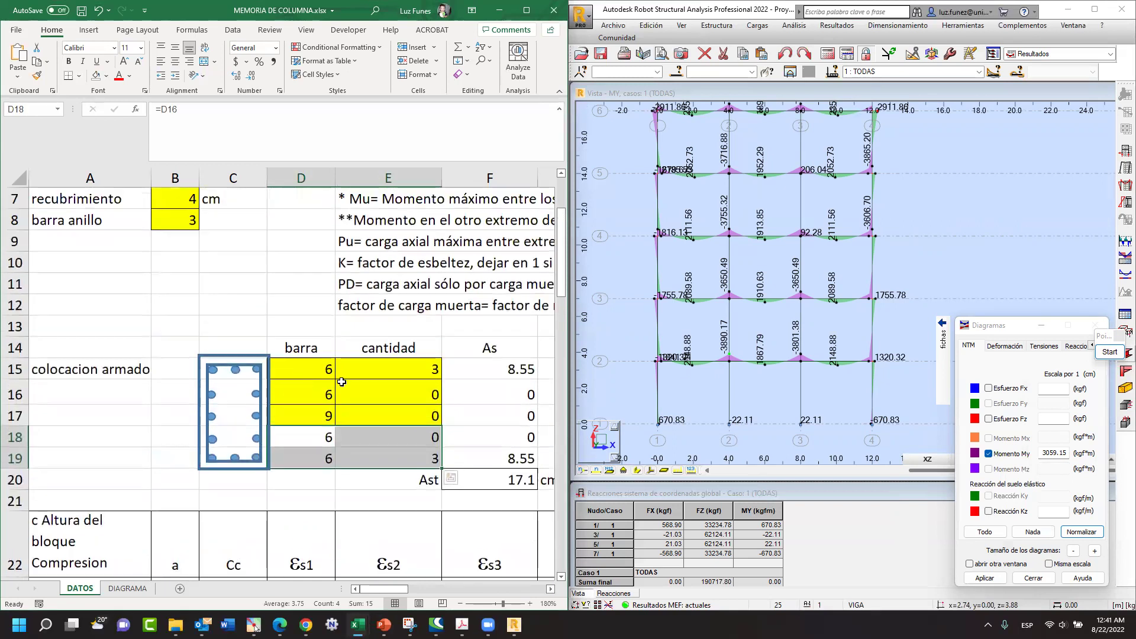
{"action": "scroll", "coordinate": [341, 383], "scroll_direction": "up", "scroll_amount": 2}
{"action": "left_click", "coordinate": [430, 270]}
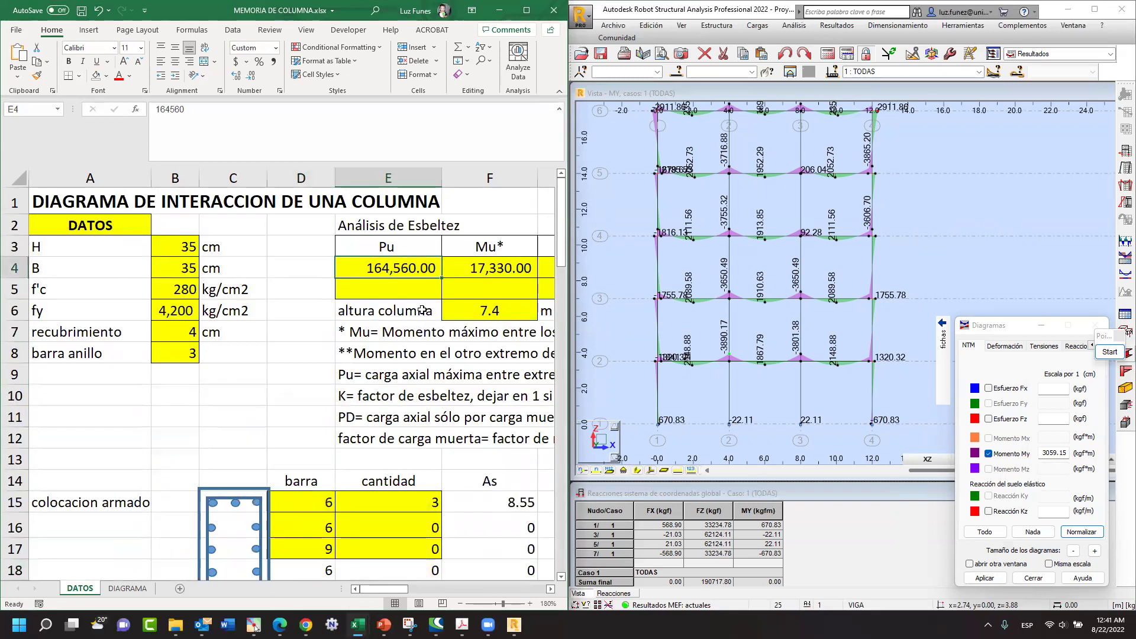
{"action": "left_click", "coordinate": [550, 590]}
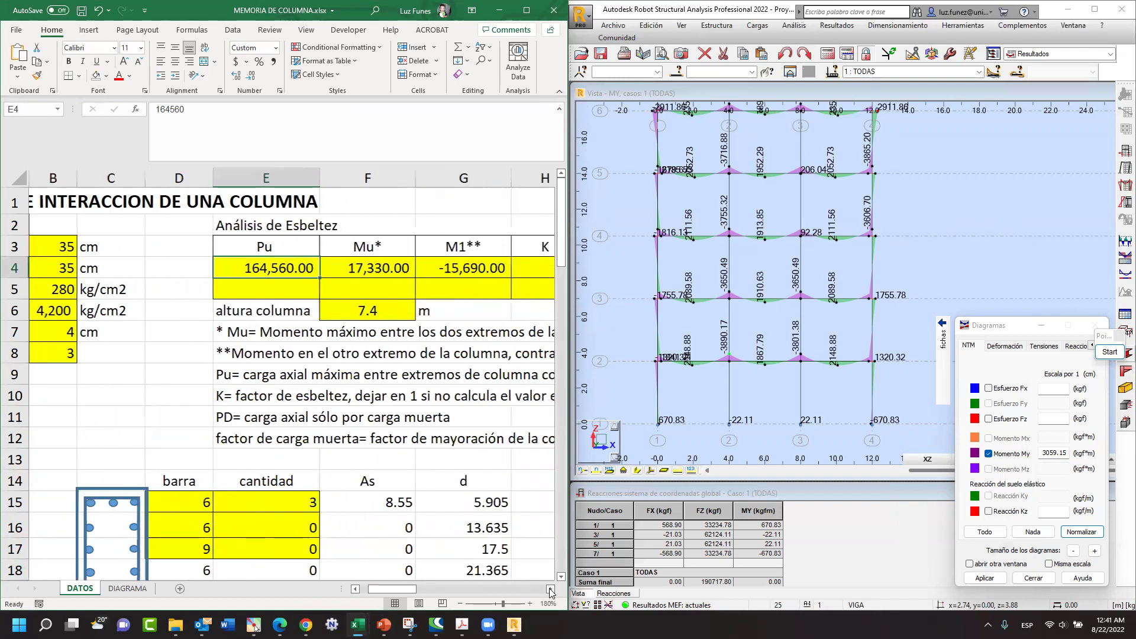
{"action": "left_click", "coordinate": [550, 589]}
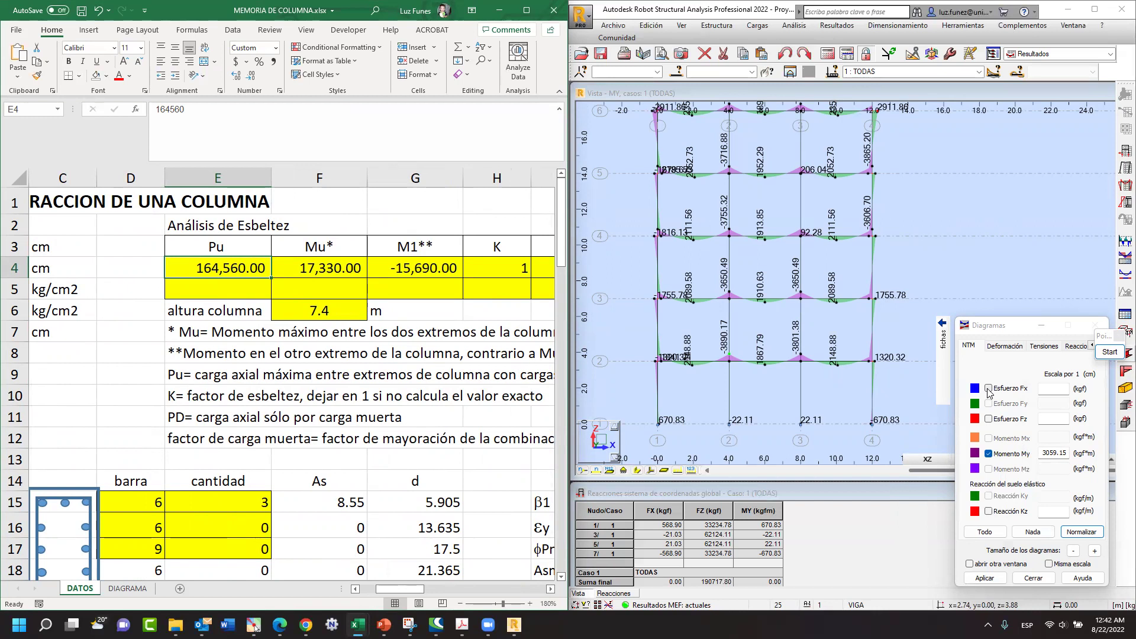
{"action": "left_click", "coordinate": [655, 396]}
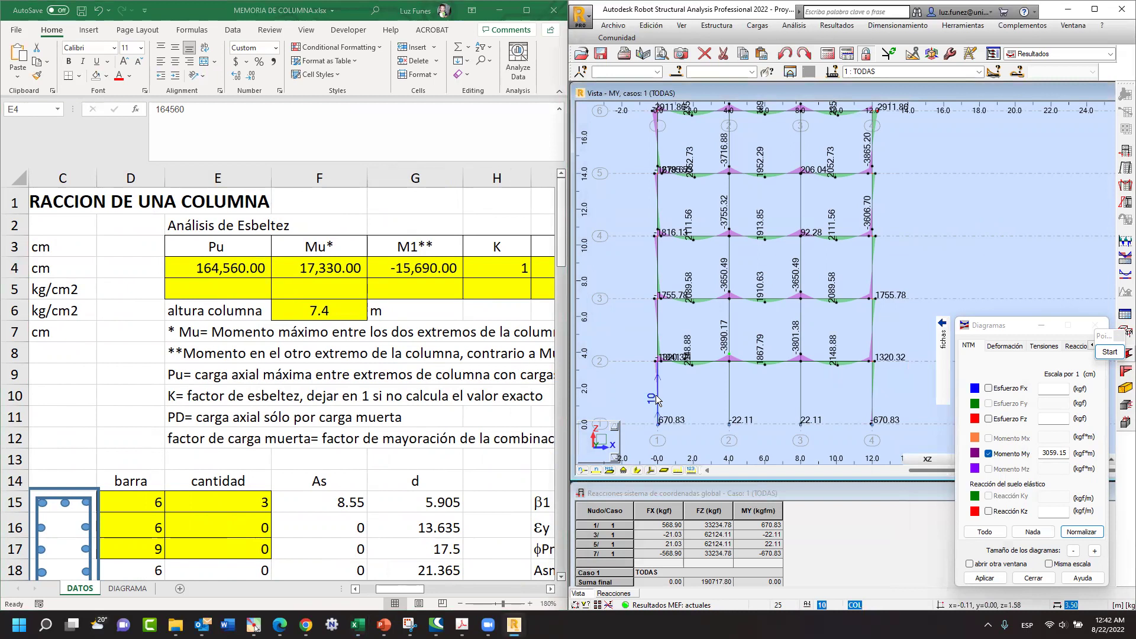
{"action": "left_click", "coordinate": [729, 389]}
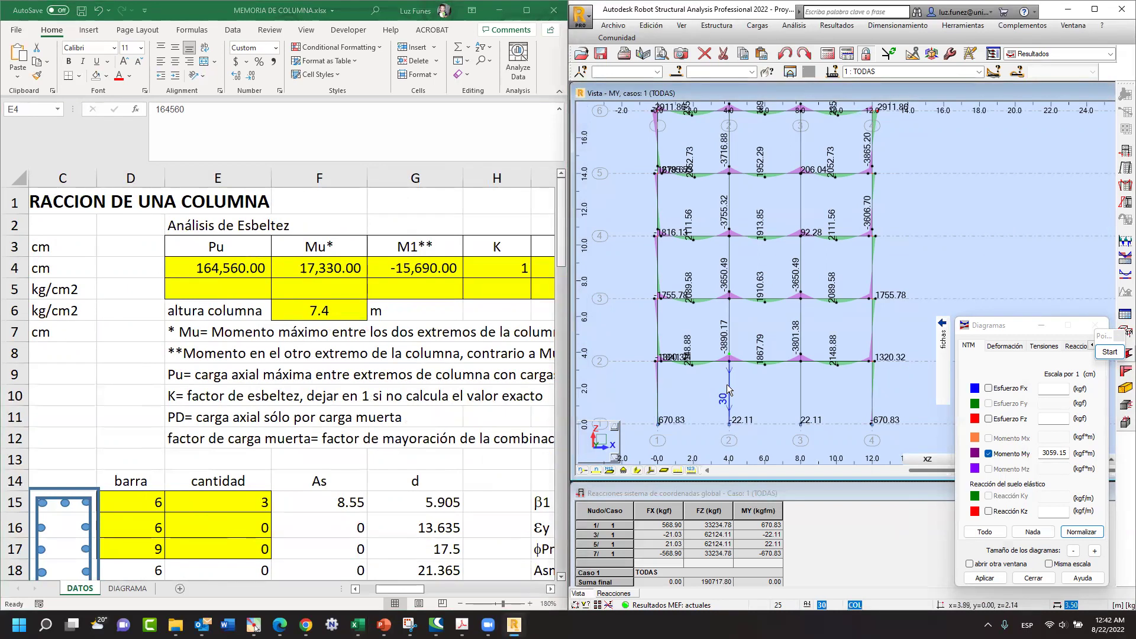
{"action": "double_click", "coordinate": [730, 389]}
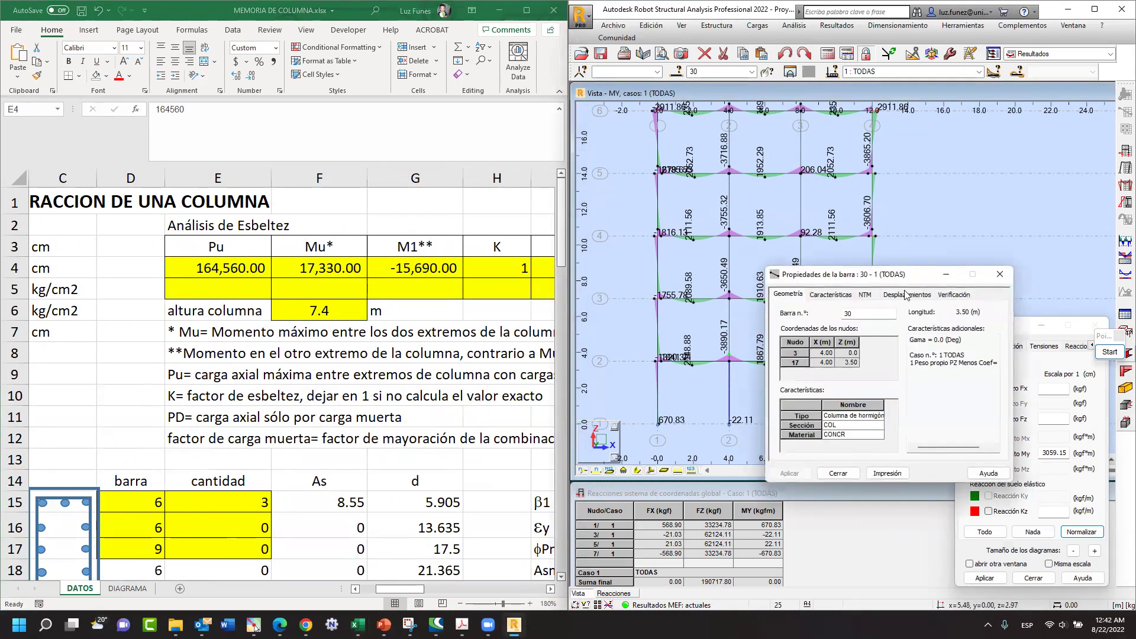
{"action": "left_click", "coordinate": [864, 296]}
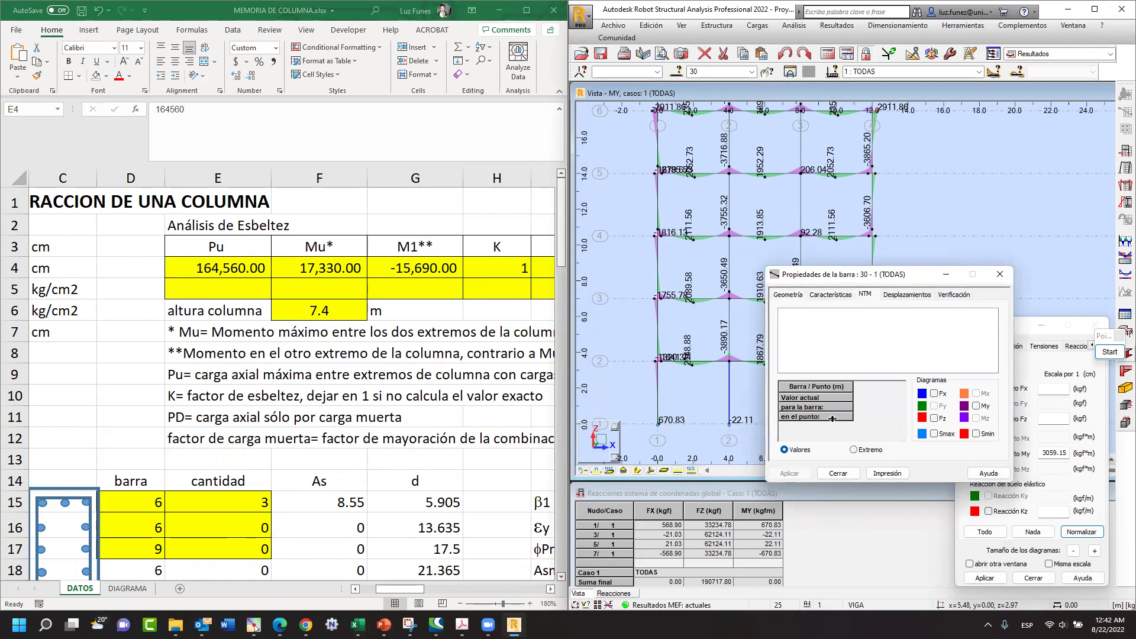
{"action": "left_click", "coordinate": [933, 394]}
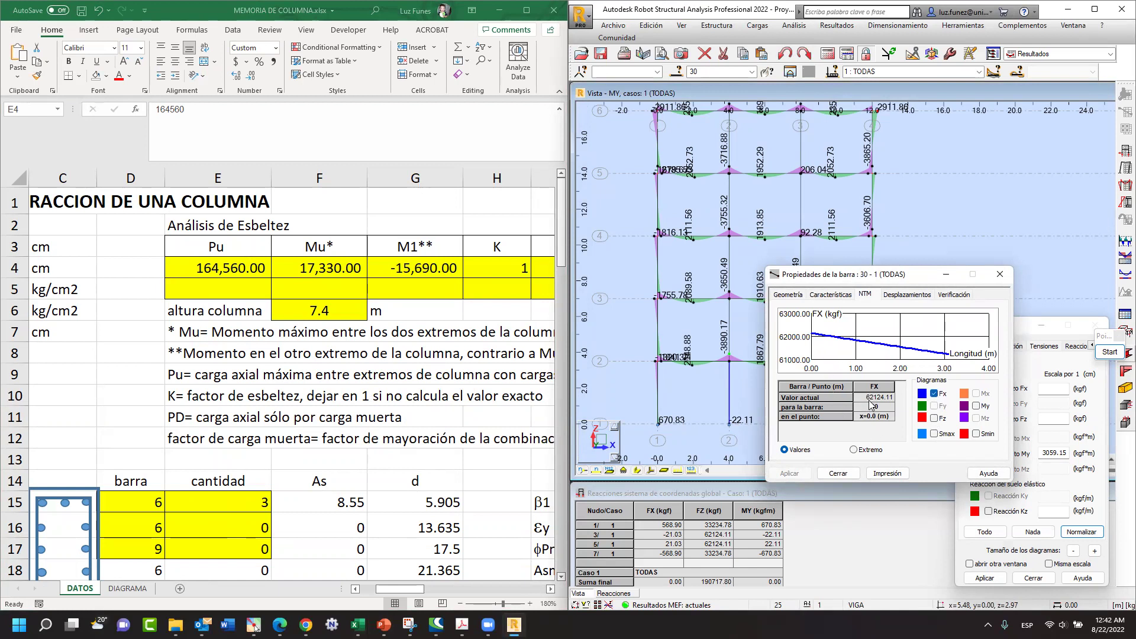
{"action": "left_click", "coordinate": [854, 451]}
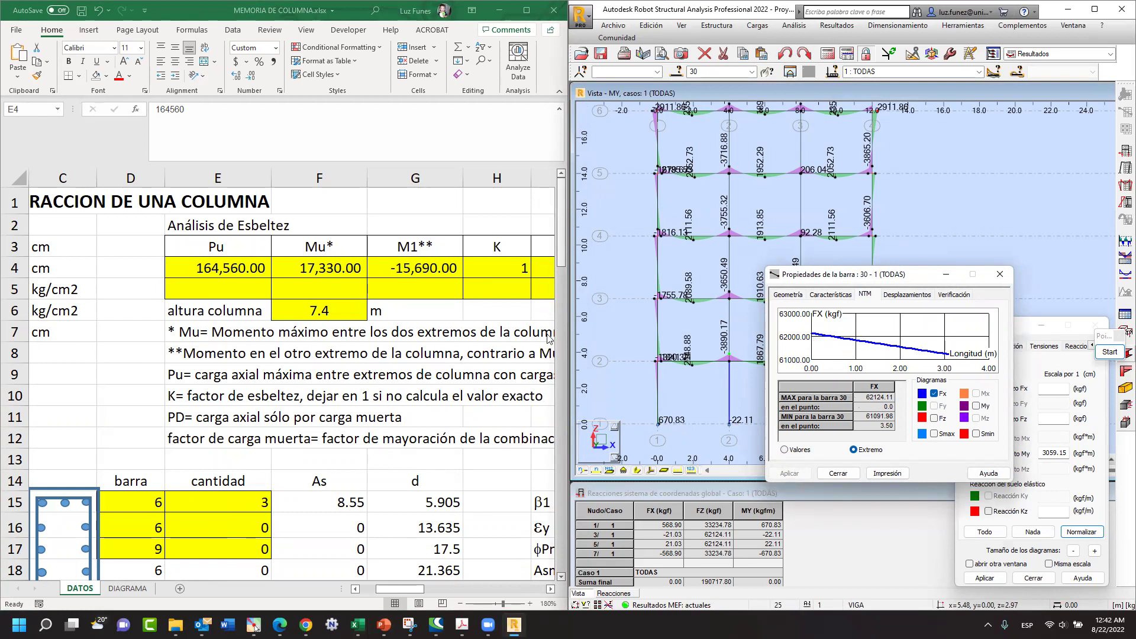
- Enter the column's maximum axial force, 62124.11, as Pu in the slenderness analysis
{"action": "left_click", "coordinate": [210, 269]}
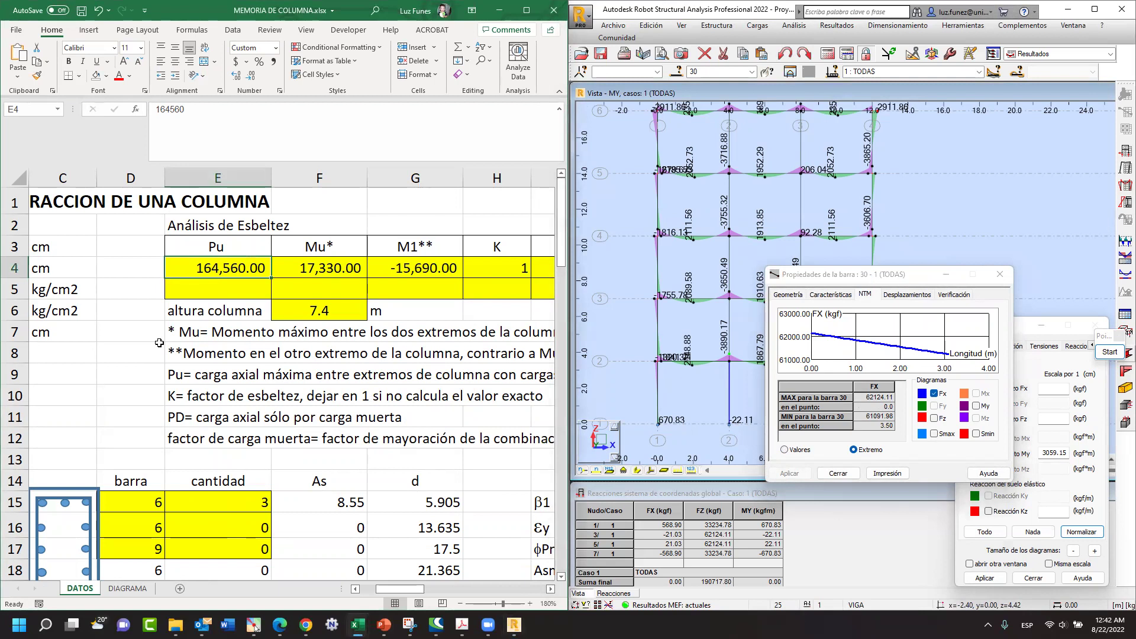
{"action": "type", "text": "62"}
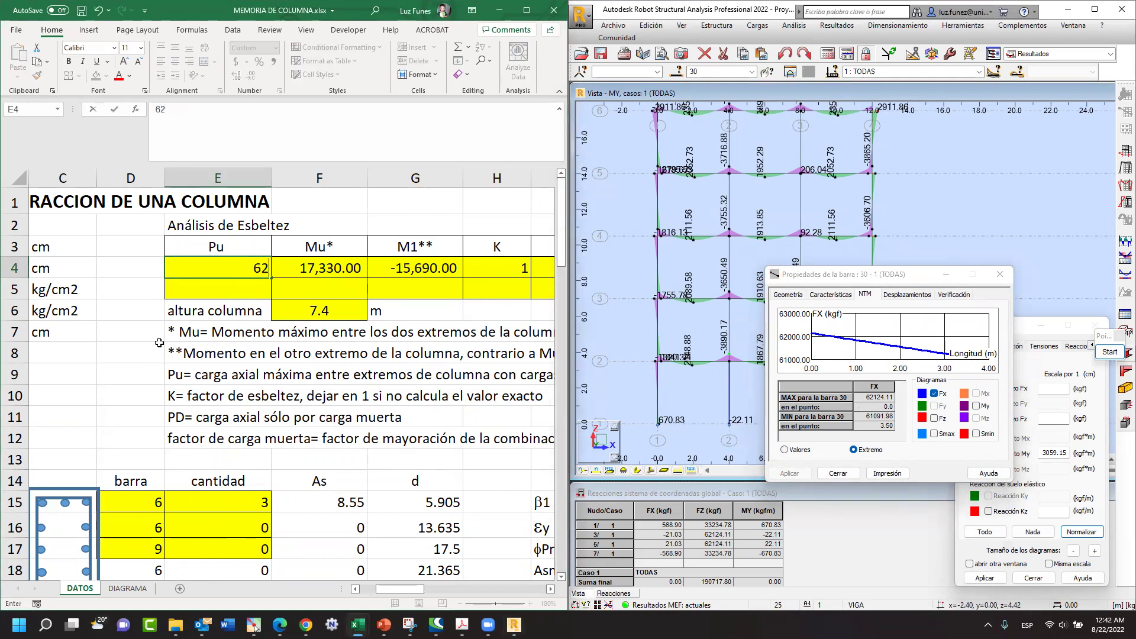
{"action": "type", "text": "124.11"}
{"action": "left_click", "coordinate": [315, 270]}
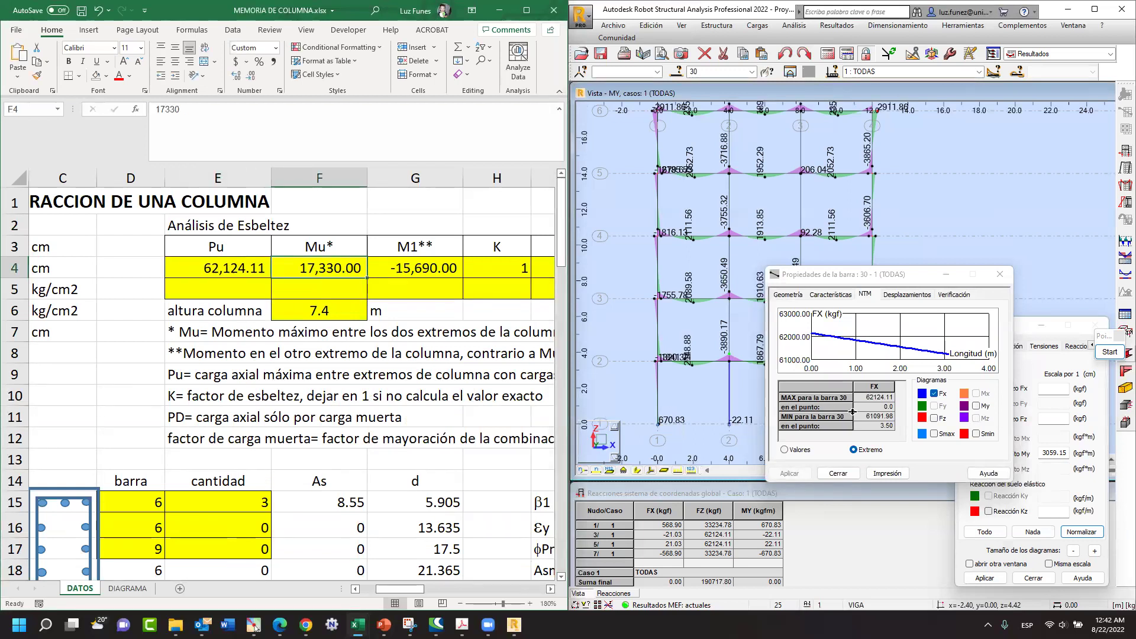
- Display the extreme My moments of the axis 2 ground-floor column and compare them with those of the axis 1 column
{"action": "left_click", "coordinate": [976, 406]}
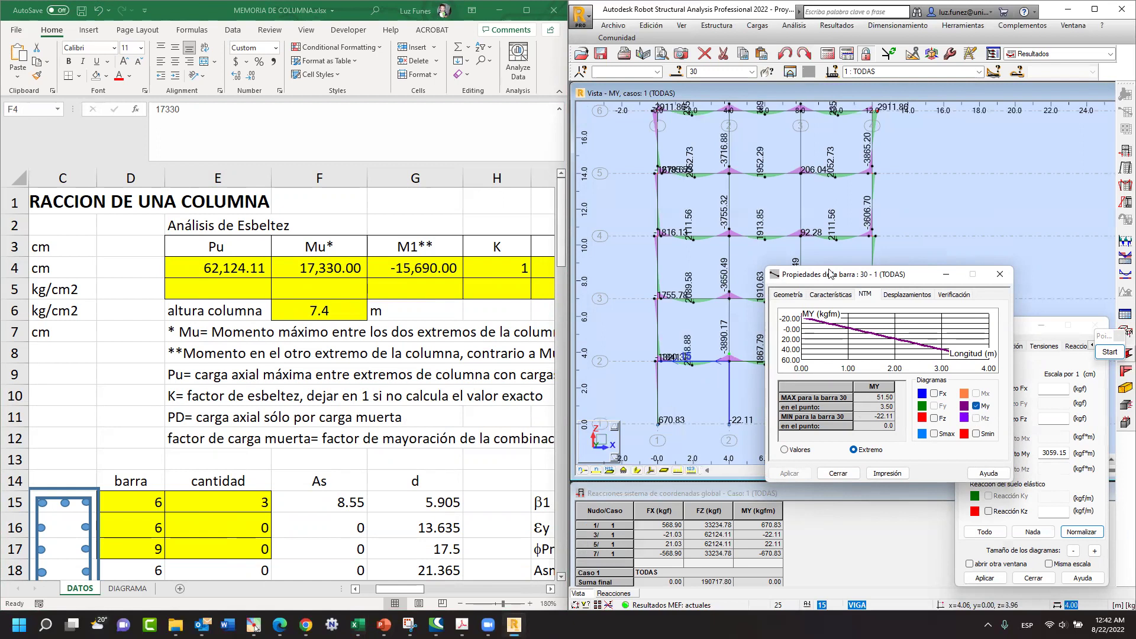
{"action": "left_click_drag", "start_coordinate": [830, 274], "coordinate": [963, 239]}
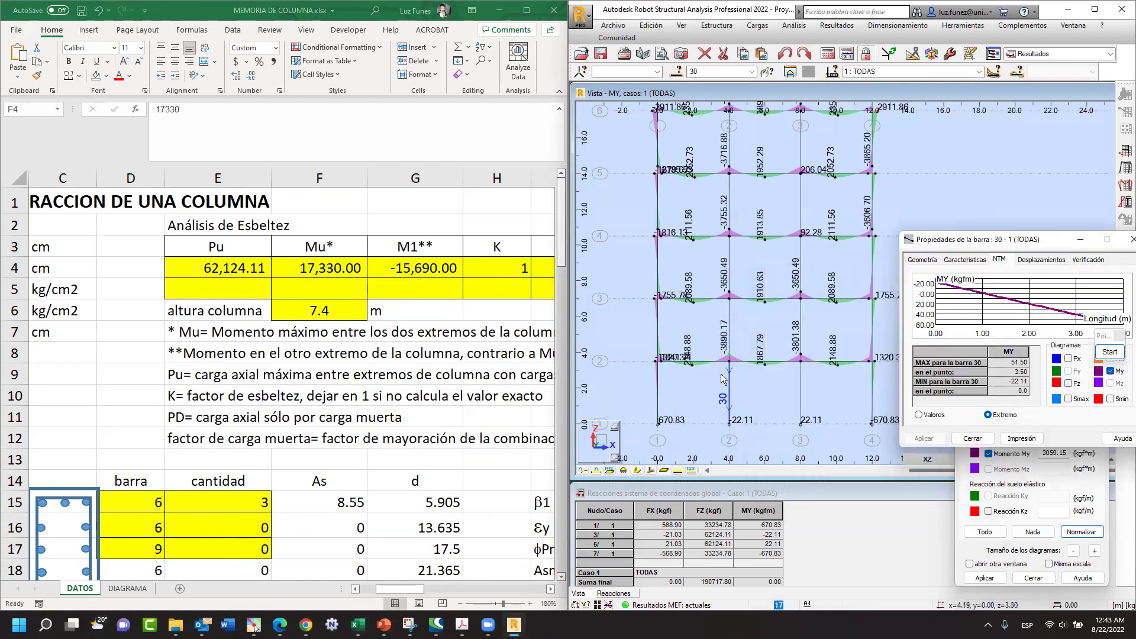
{"action": "left_click", "coordinate": [660, 404]}
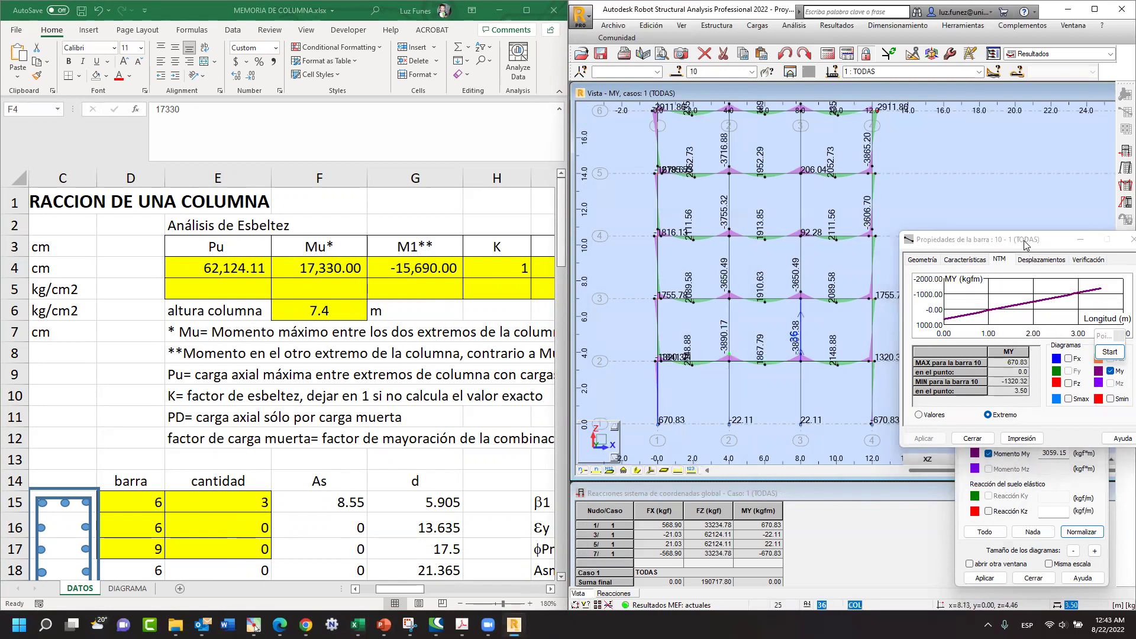
{"action": "left_click_drag", "start_coordinate": [1026, 245], "coordinate": [933, 242]}
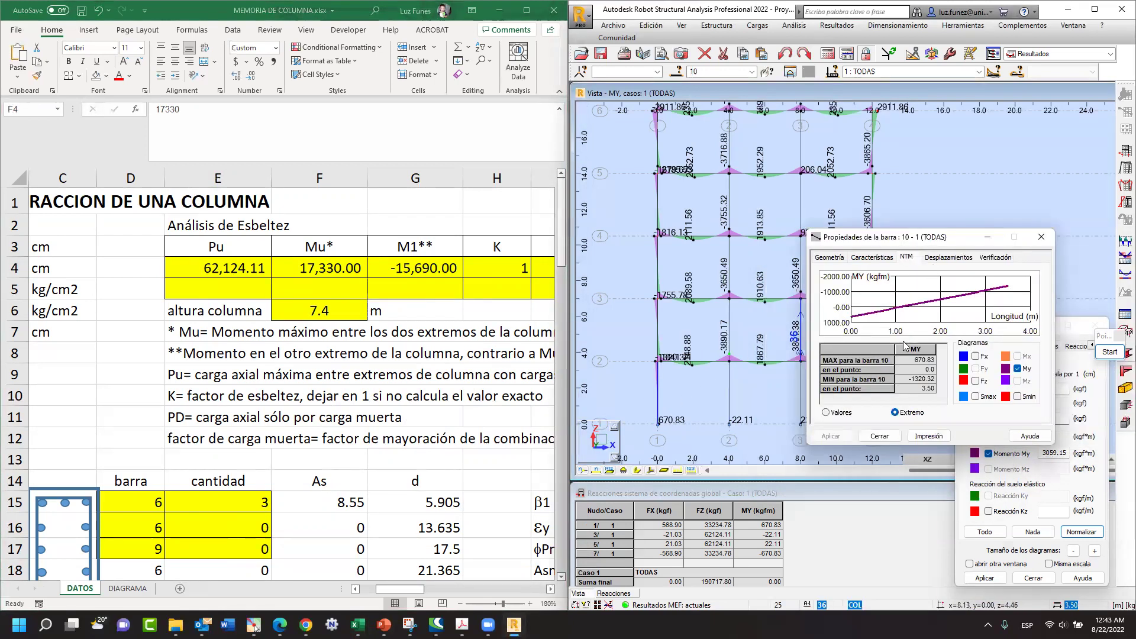
- Display the axis 2 ground-floor column's My moments in Robot and enter Mu 51.5 and M1 22.11 in the Excel slenderness analysis
{"action": "left_click", "coordinate": [729, 395]}
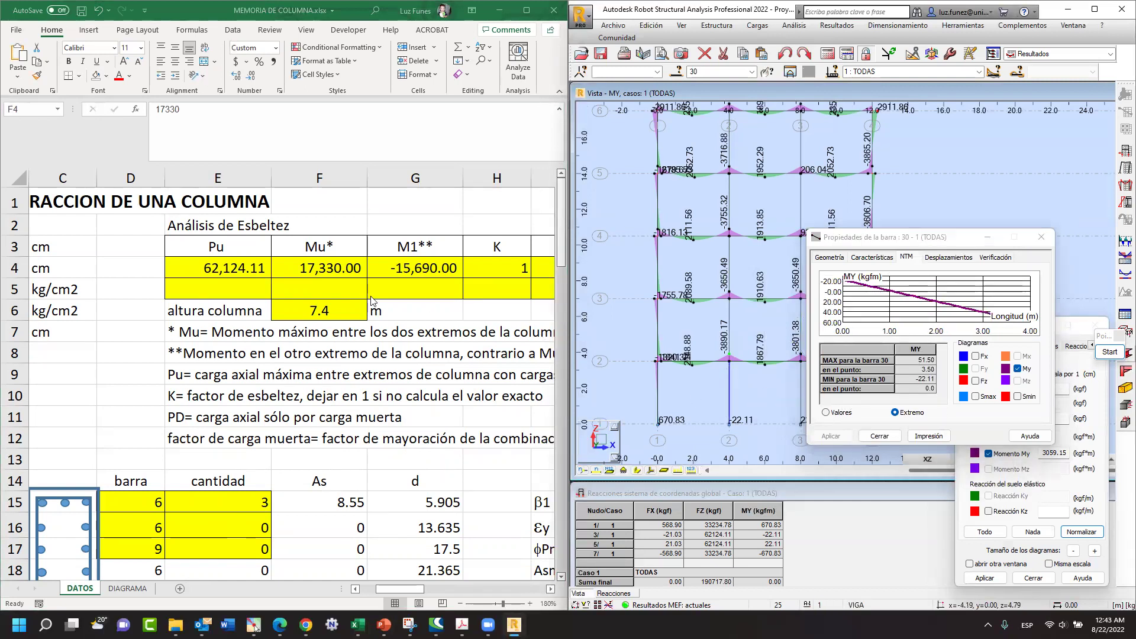
{"action": "left_click", "coordinate": [335, 273]}
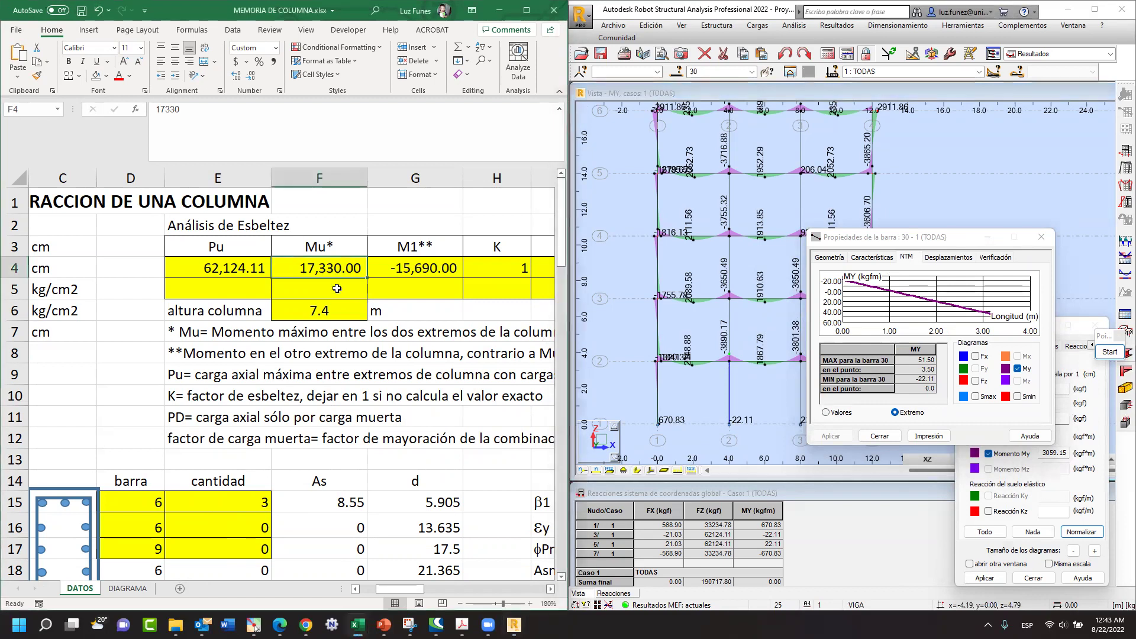
{"action": "type", "text": "51.5"}
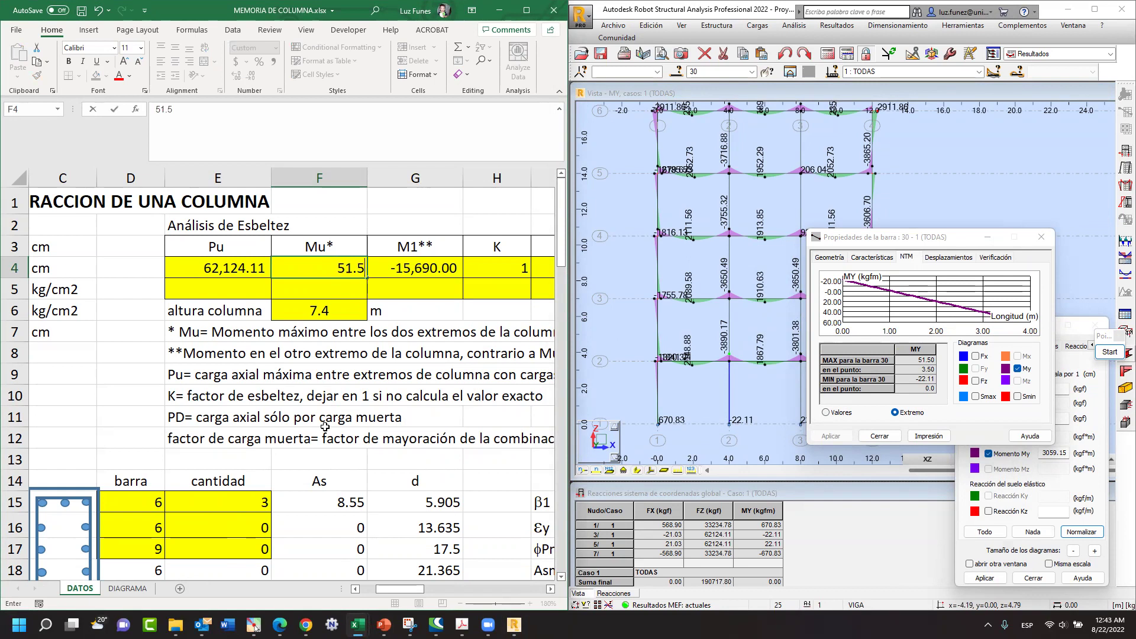
{"action": "left_click", "coordinate": [412, 275]}
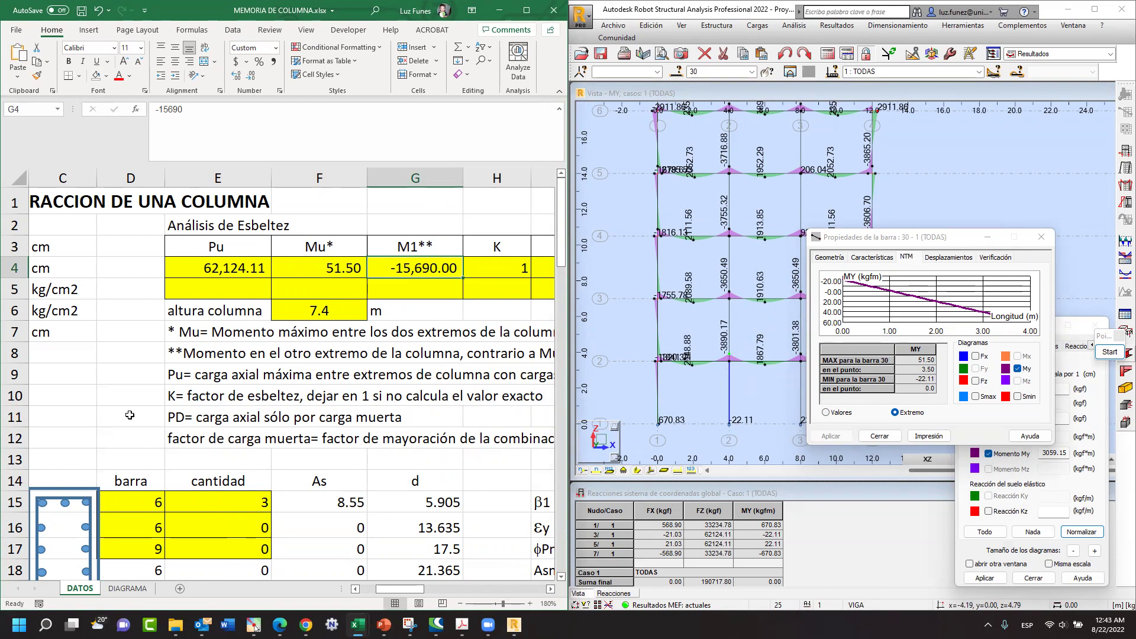
{"action": "type", "text": "22.11"}
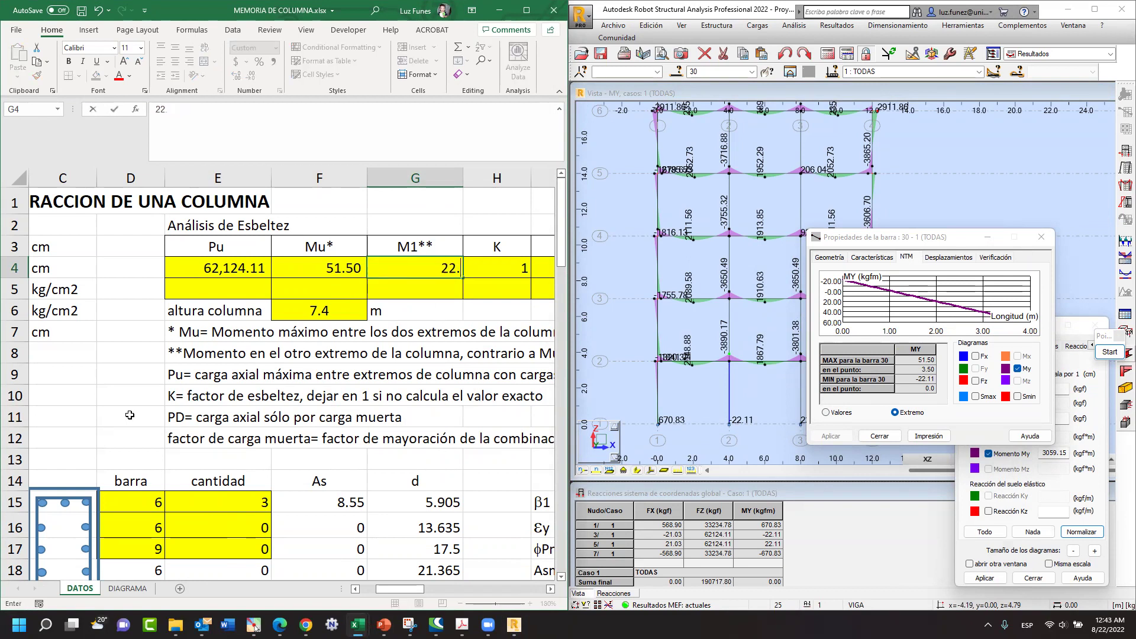
{"action": "left_click", "coordinate": [461, 371]}
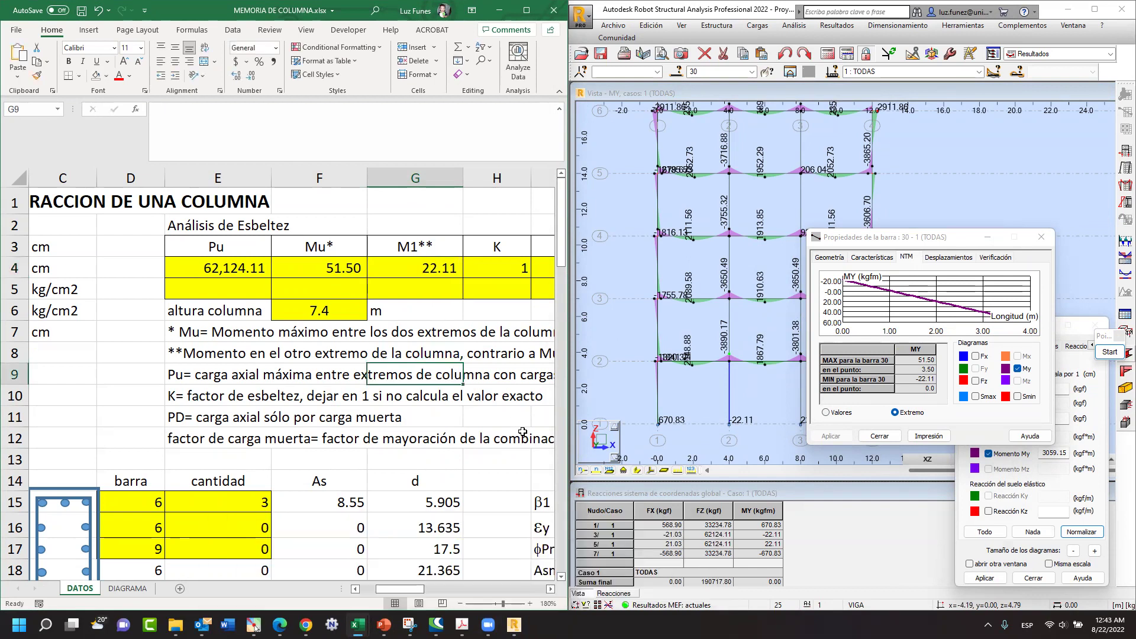
- Read the full note on M1 below the slenderness data, checking when the moment has to carry a negative sign
{"action": "scroll", "coordinate": [79, 439], "scroll_direction": "right", "scroll_amount": 5}
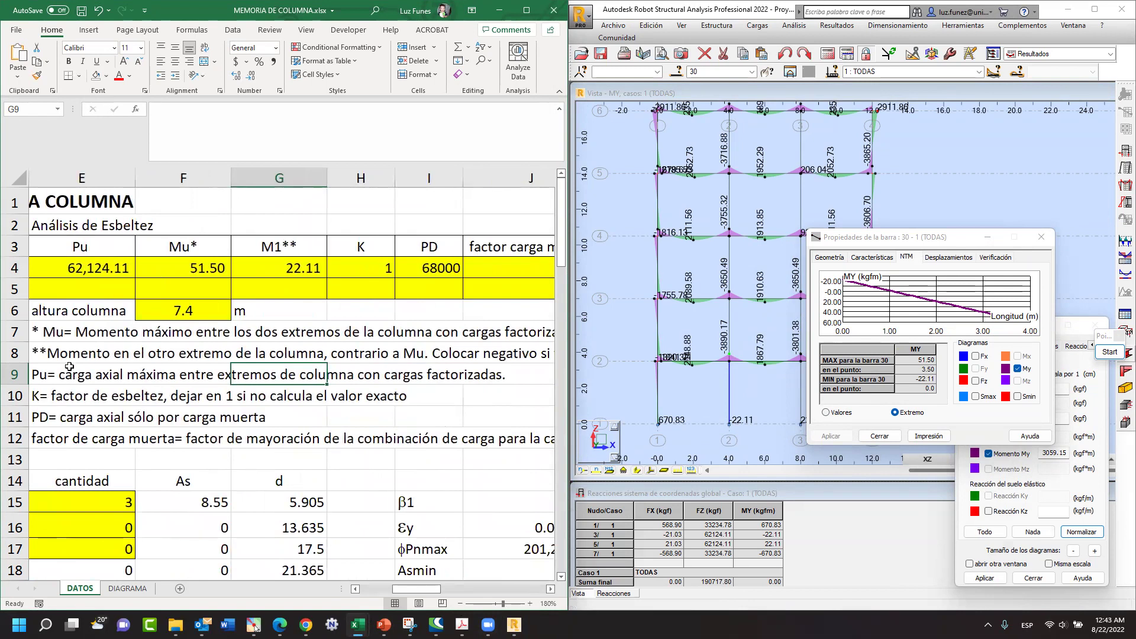
{"action": "left_click", "coordinate": [71, 355]}
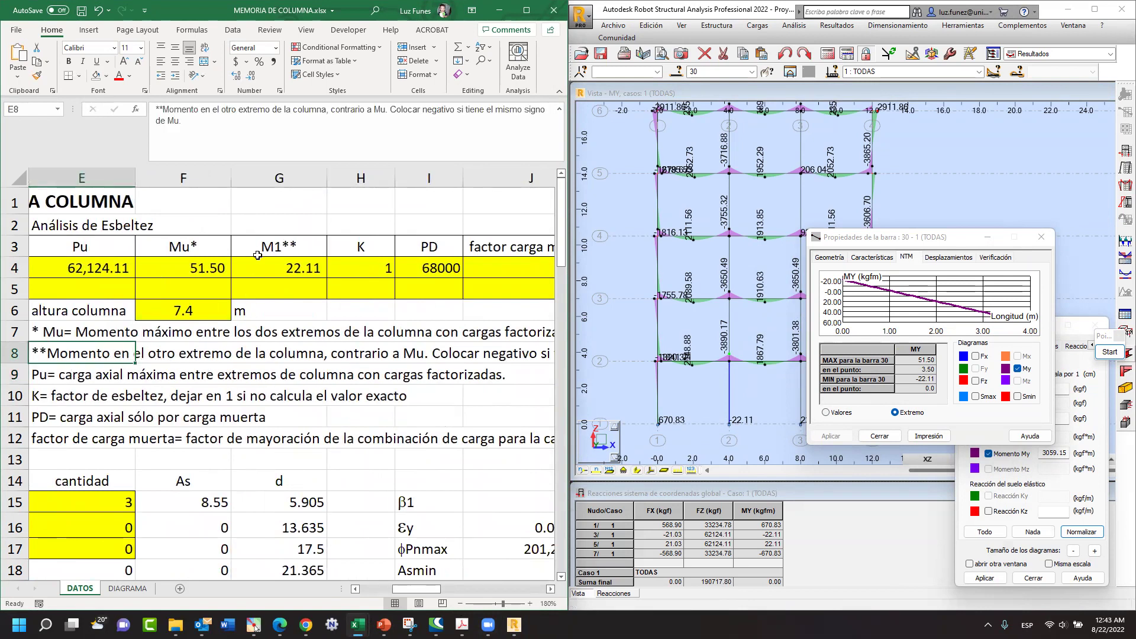
{"action": "left_click", "coordinate": [258, 255]}
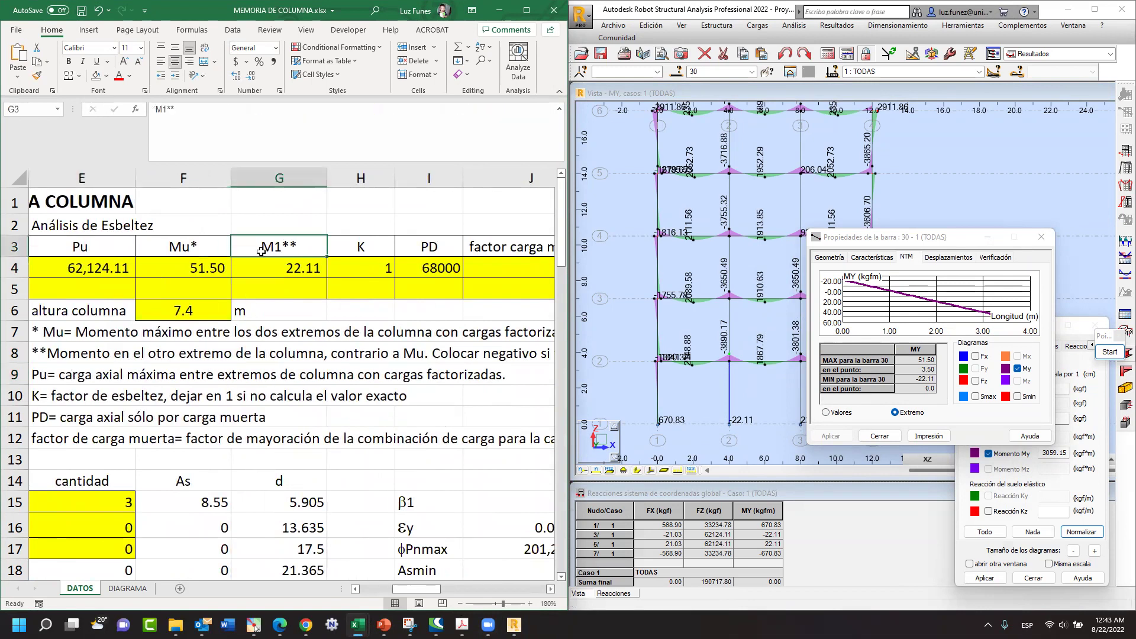
{"action": "left_click", "coordinate": [364, 358]}
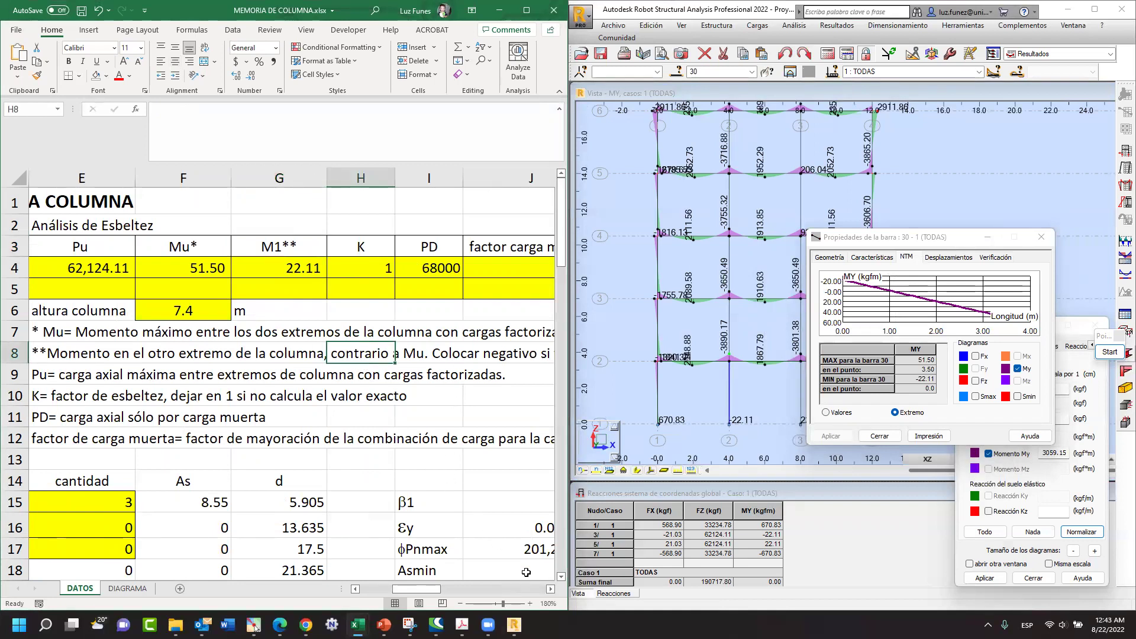
{"action": "left_click", "coordinate": [551, 589]}
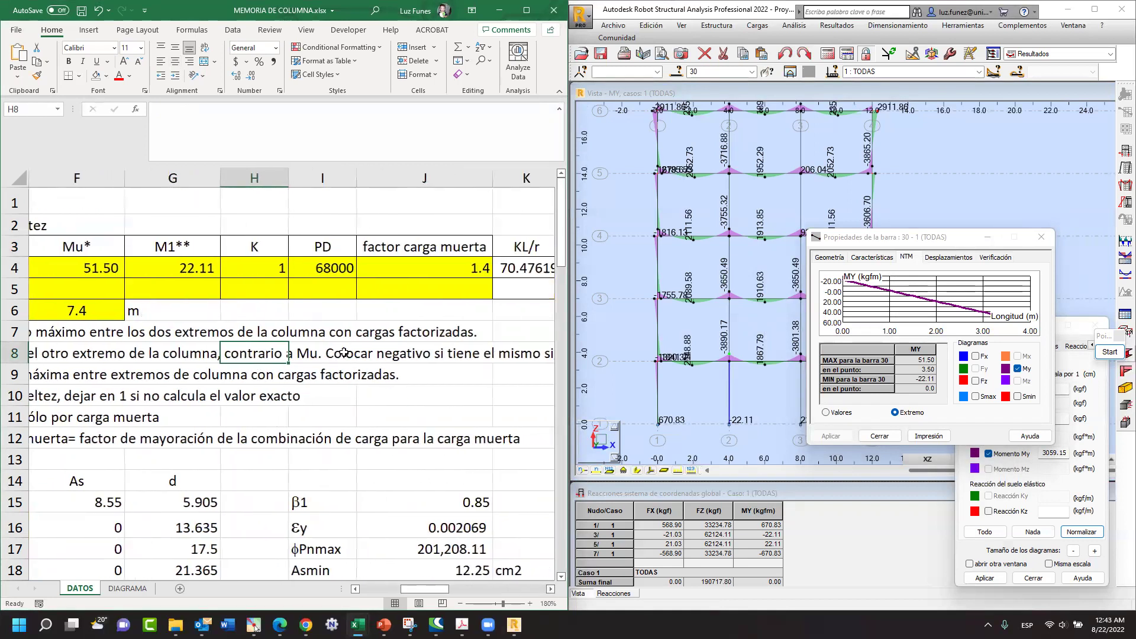
{"action": "key", "text": "Right"}
{"action": "left_click", "coordinate": [550, 590]}
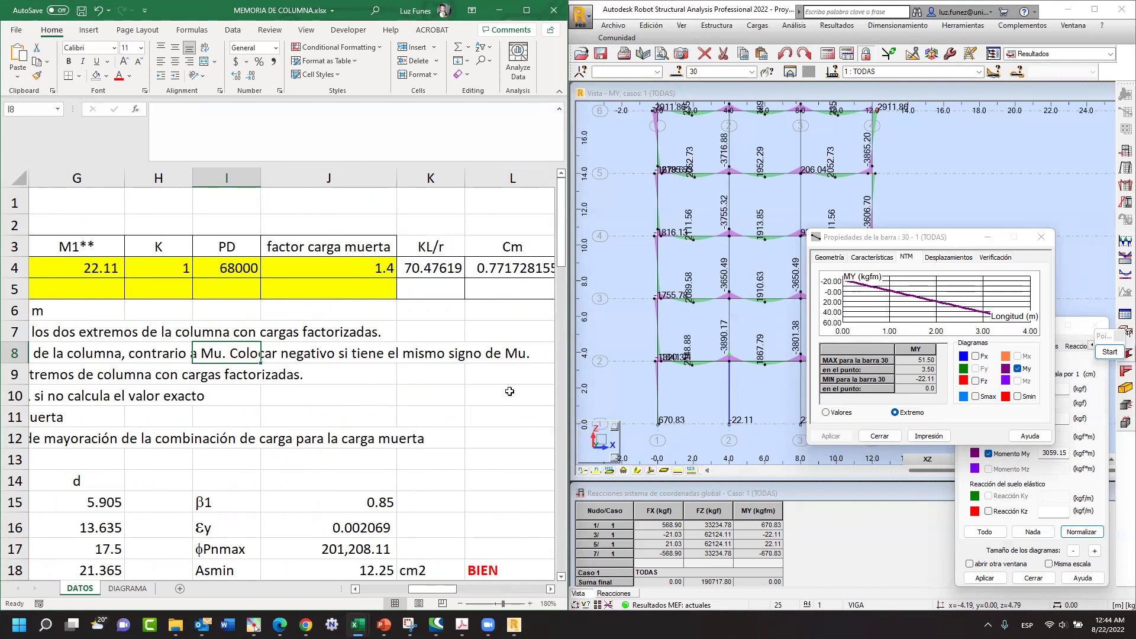
{"action": "left_click", "coordinate": [357, 590]}
{"action": "left_click", "coordinate": [356, 590]}
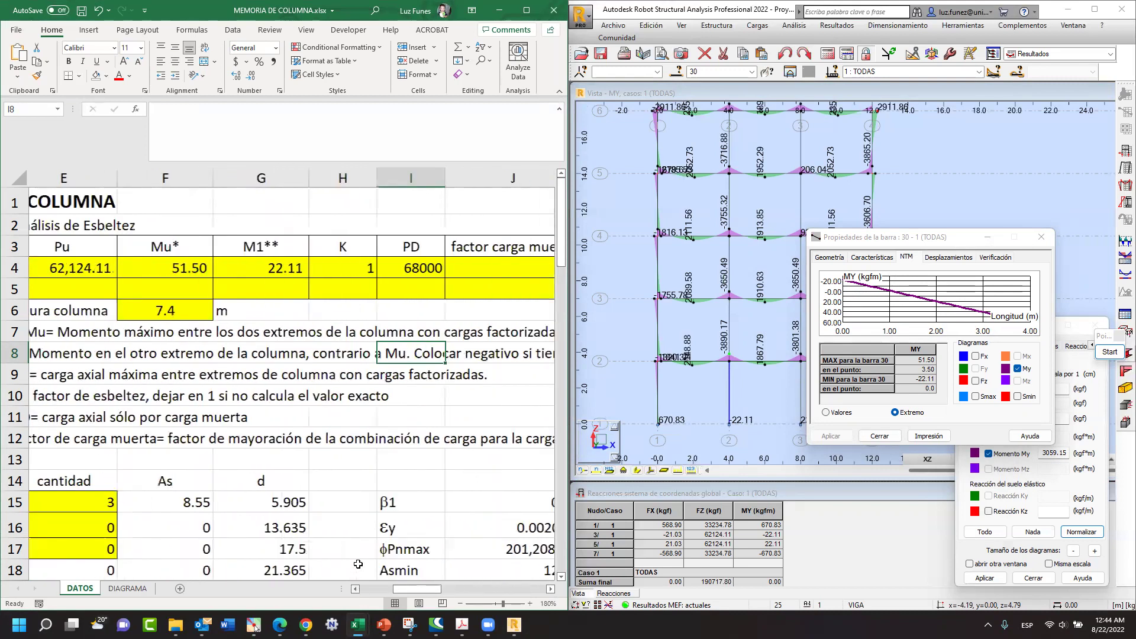
{"action": "left_click", "coordinate": [94, 355]}
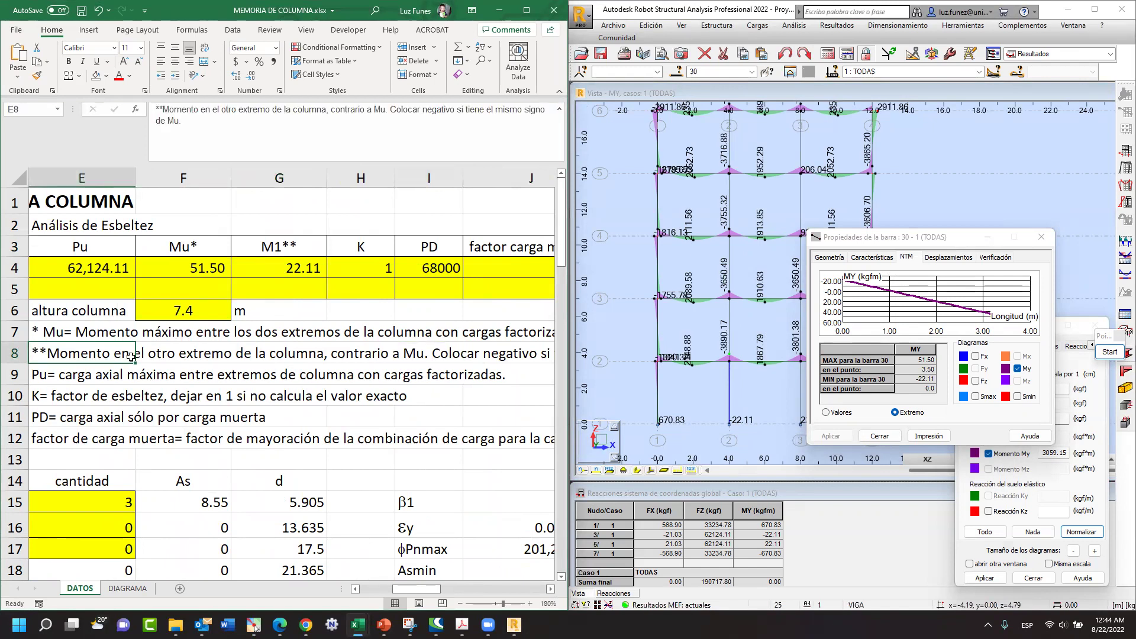
{"action": "left_click", "coordinate": [406, 355]}
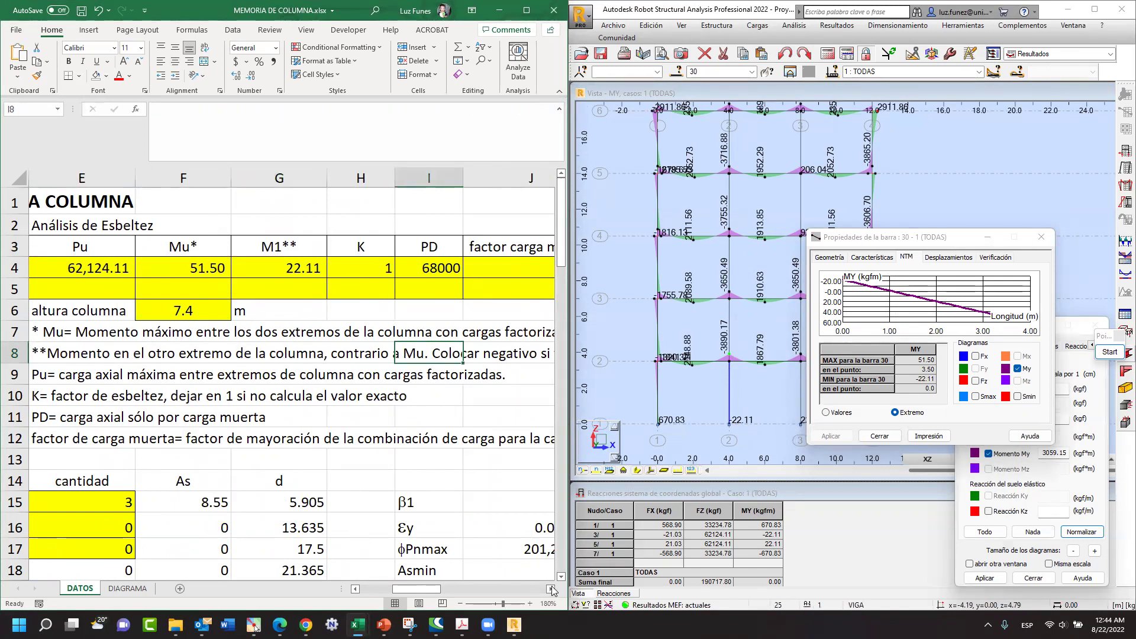
- Review the M1 and K inputs and set the dead-load axial force PD to 40000
{"action": "left_click", "coordinate": [300, 267]}
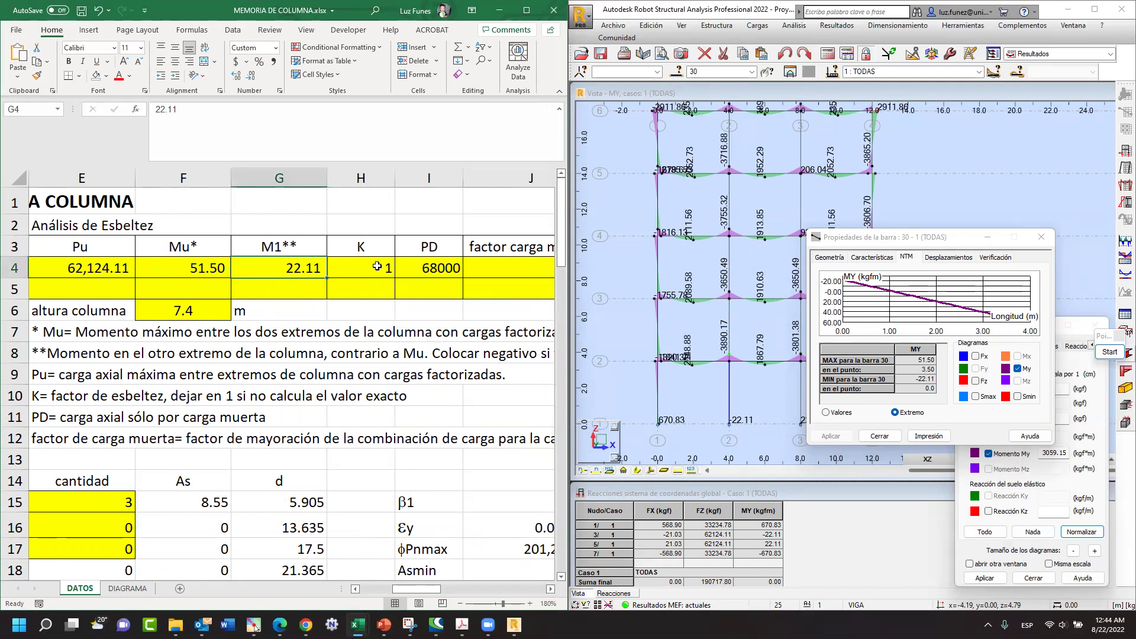
{"action": "left_click", "coordinate": [377, 267]}
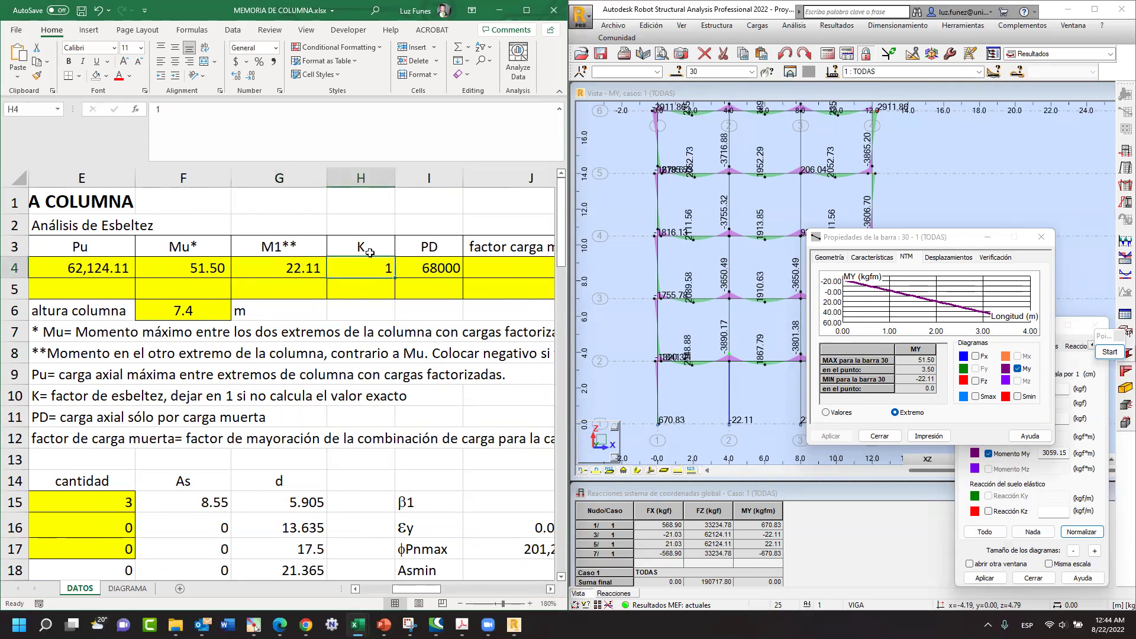
{"action": "left_click", "coordinate": [432, 270]}
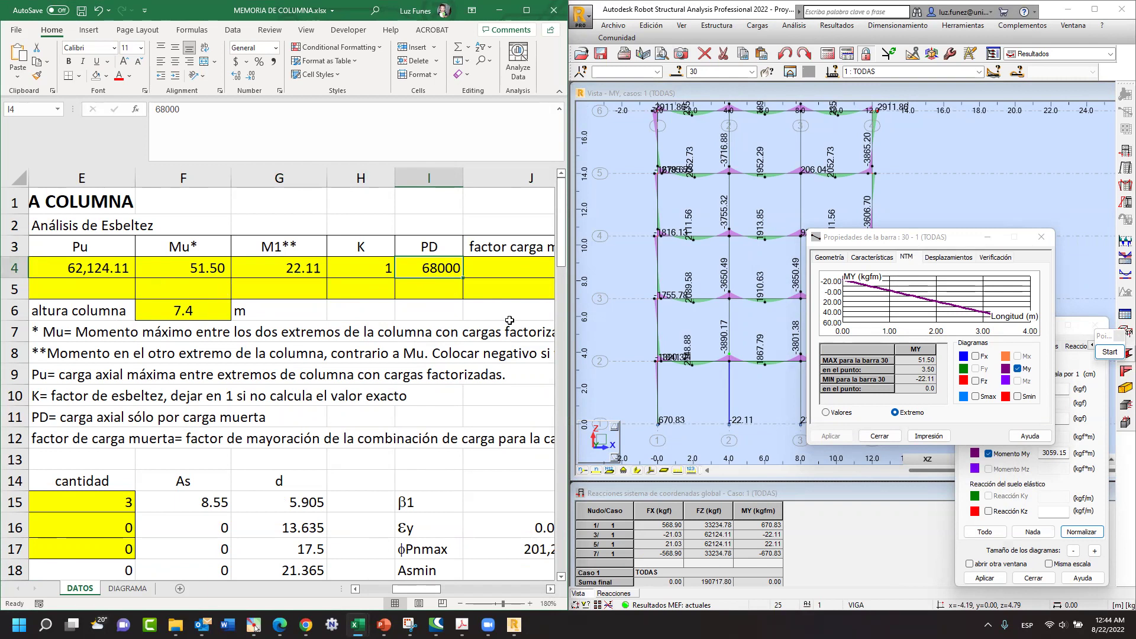
{"action": "type", "text": "40000"}
{"action": "key", "text": "Return"}
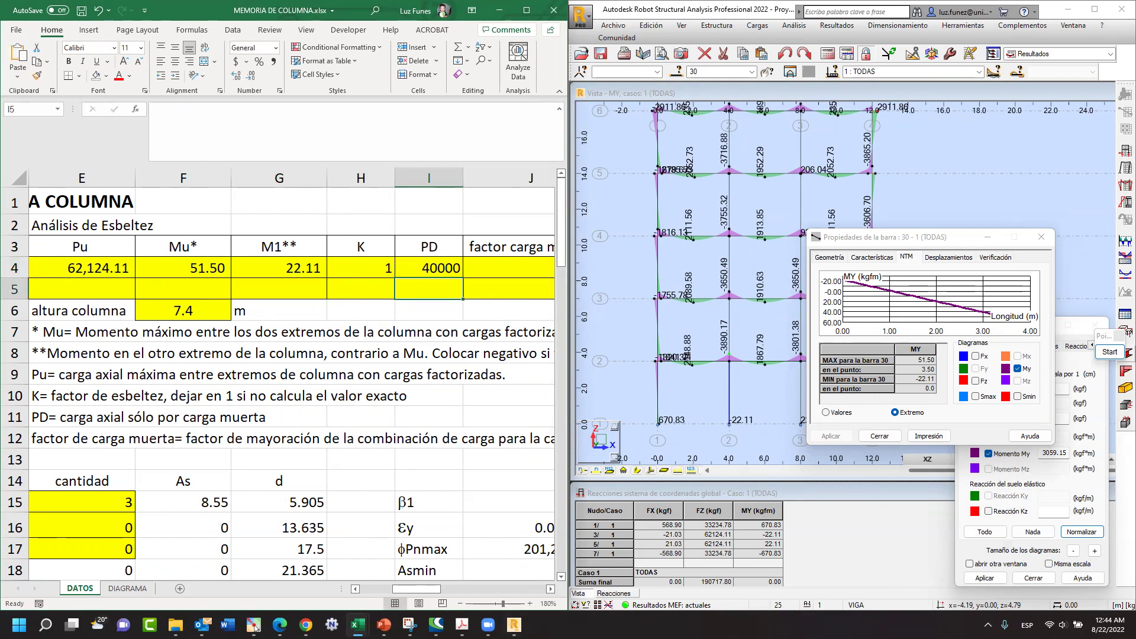
- Examine the dead-load factor and the slenderness results from KL/r through to the magnified moment δMu
{"action": "left_click", "coordinate": [551, 590]}
{"action": "left_click", "coordinate": [551, 589]}
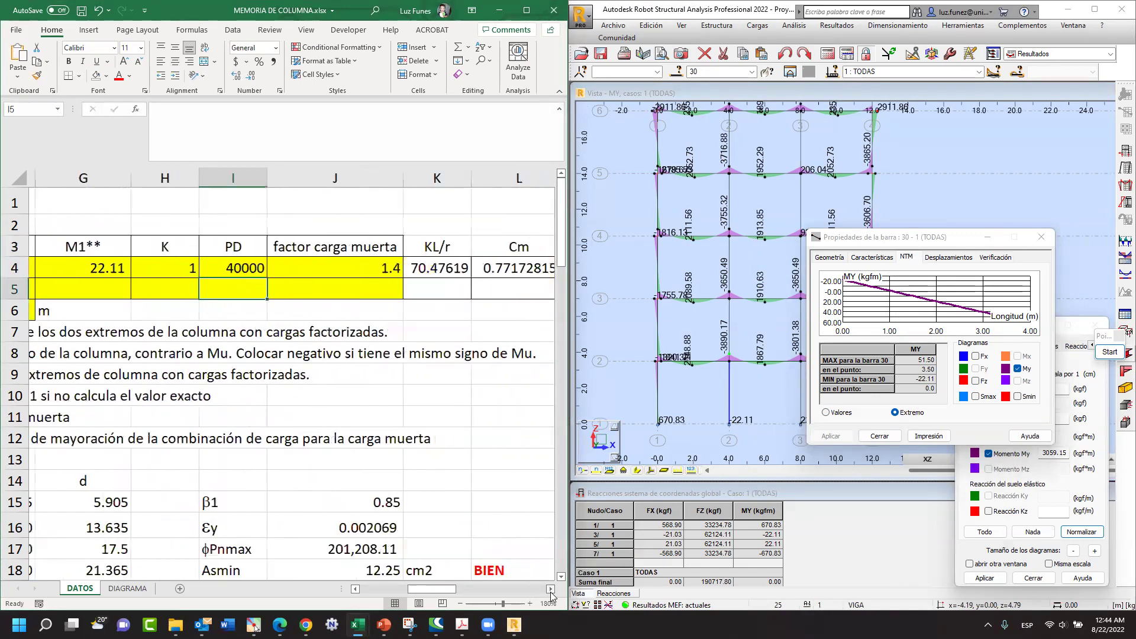
{"action": "left_click", "coordinate": [550, 590]}
{"action": "left_click", "coordinate": [276, 274]}
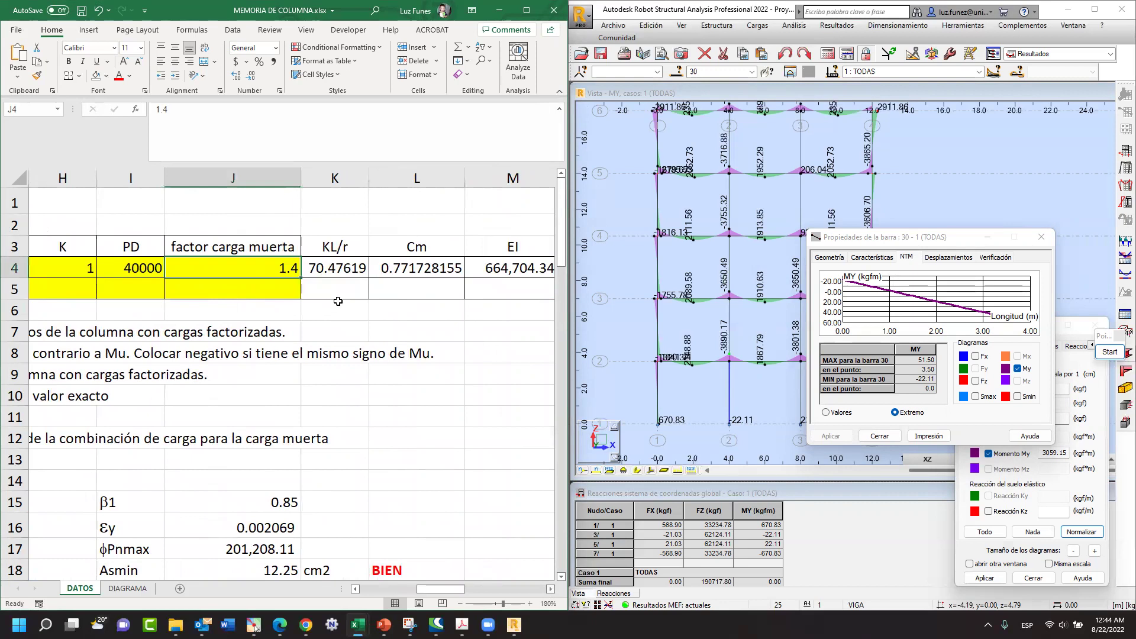
{"action": "left_click", "coordinate": [550, 589]}
{"action": "left_click", "coordinate": [551, 589]}
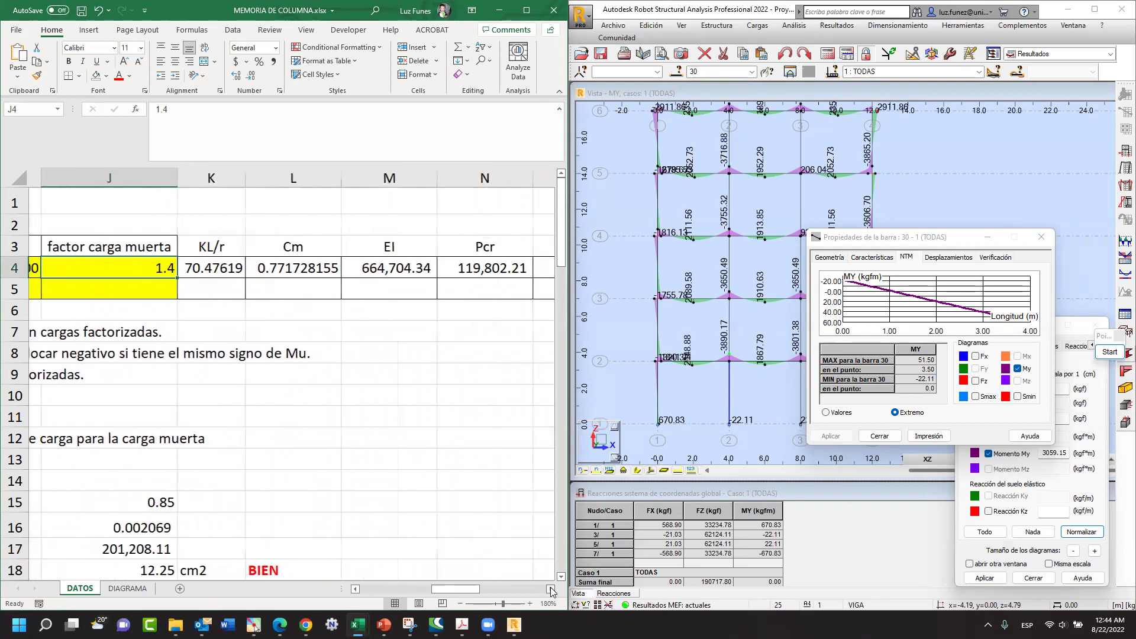
{"action": "left_click", "coordinate": [550, 590]}
{"action": "left_click", "coordinate": [485, 270]}
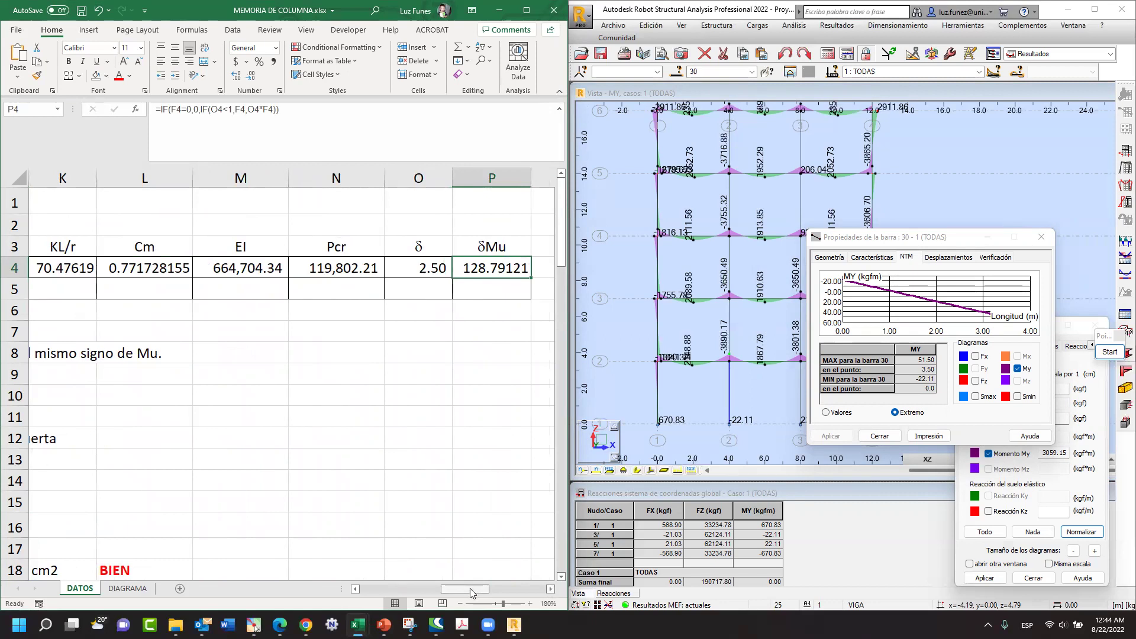
- Enlarge the column workbook to full screen and examine the load point on the DIAGRAMA interaction chart
{"action": "left_click_drag", "start_coordinate": [472, 592], "coordinate": [456, 592]}
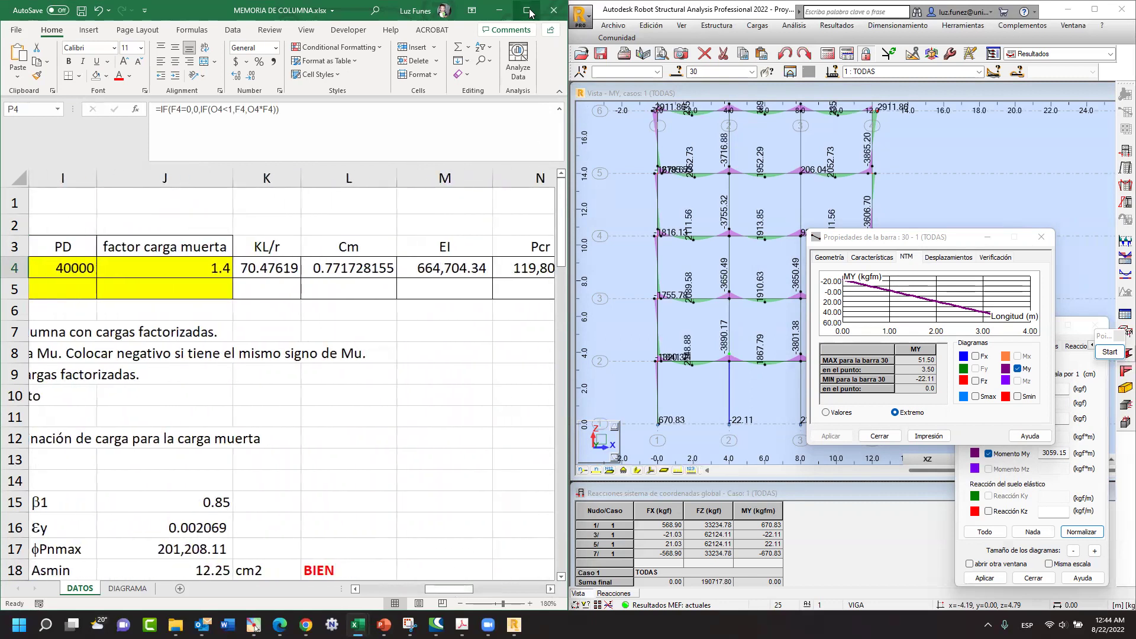
{"action": "left_click", "coordinate": [527, 10]}
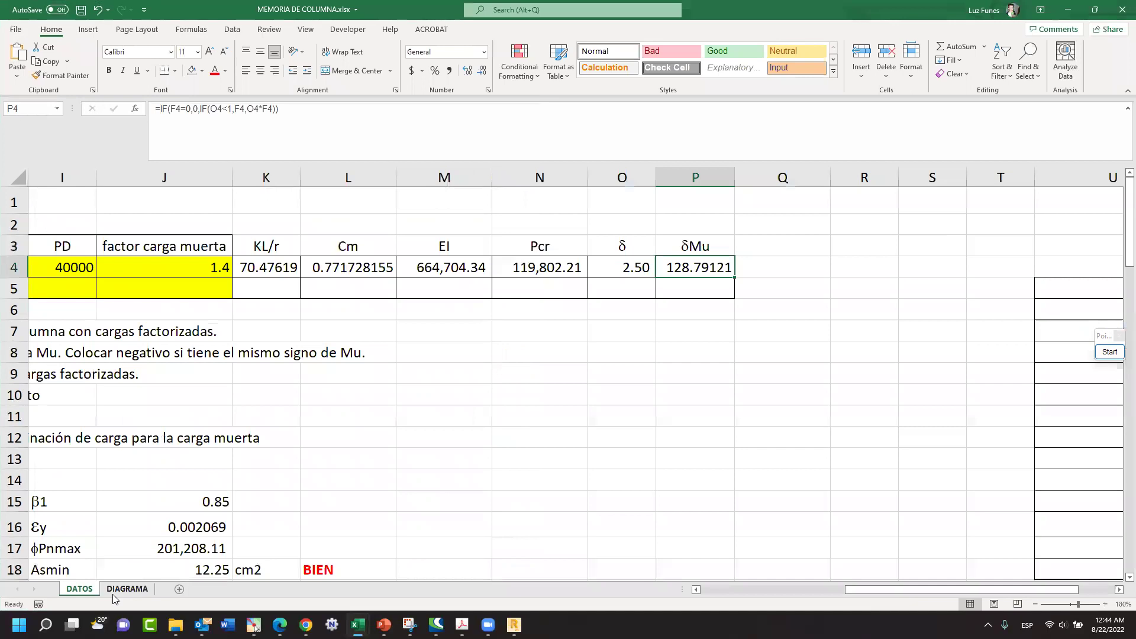
{"action": "left_click", "coordinate": [123, 589]}
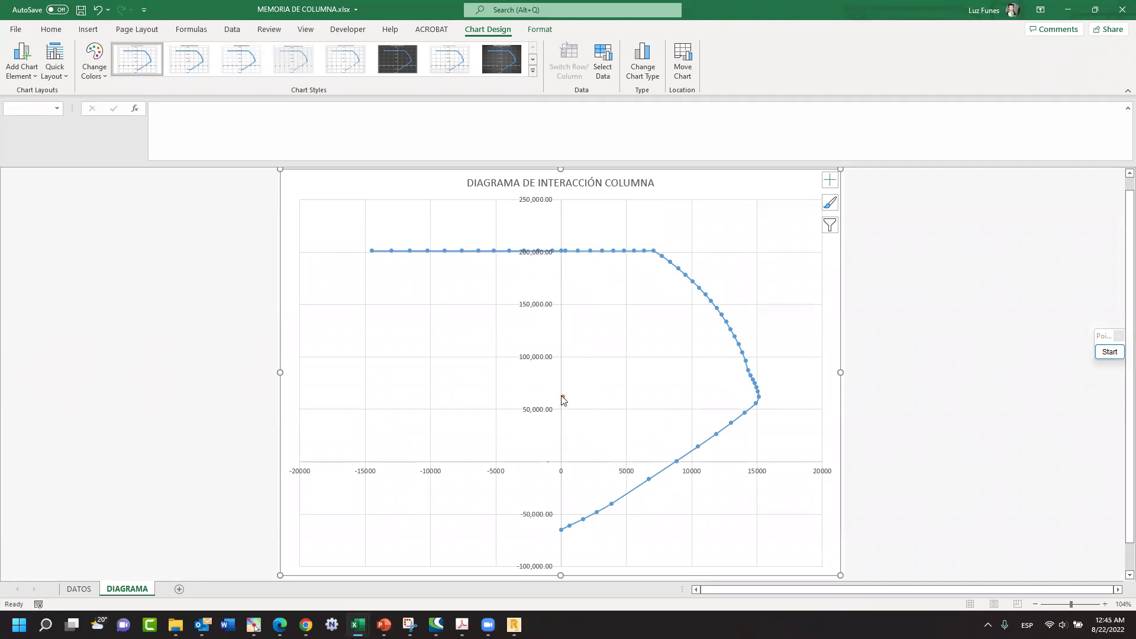
{"action": "mouse_move", "coordinate": [563, 399]}
- Return to the DATOS sheet and review the load inputs, the reinforcement rows and the interaction calculation table
{"action": "left_click", "coordinate": [83, 592]}
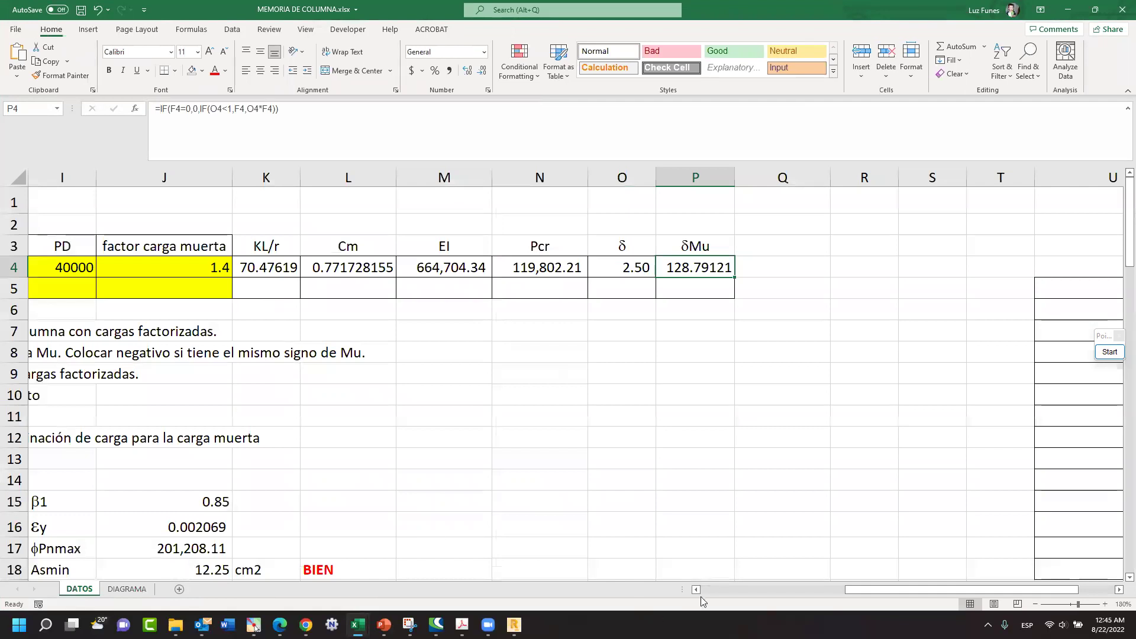
{"action": "left_click", "coordinate": [704, 589]}
{"action": "left_click", "coordinate": [402, 275]}
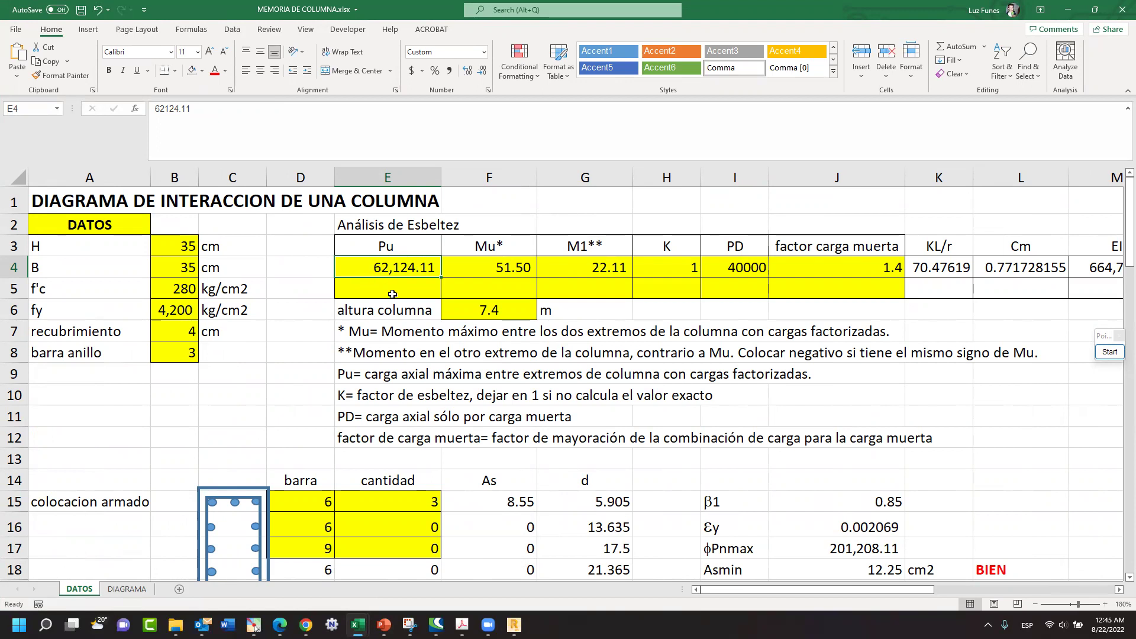
{"action": "left_click", "coordinate": [392, 294]}
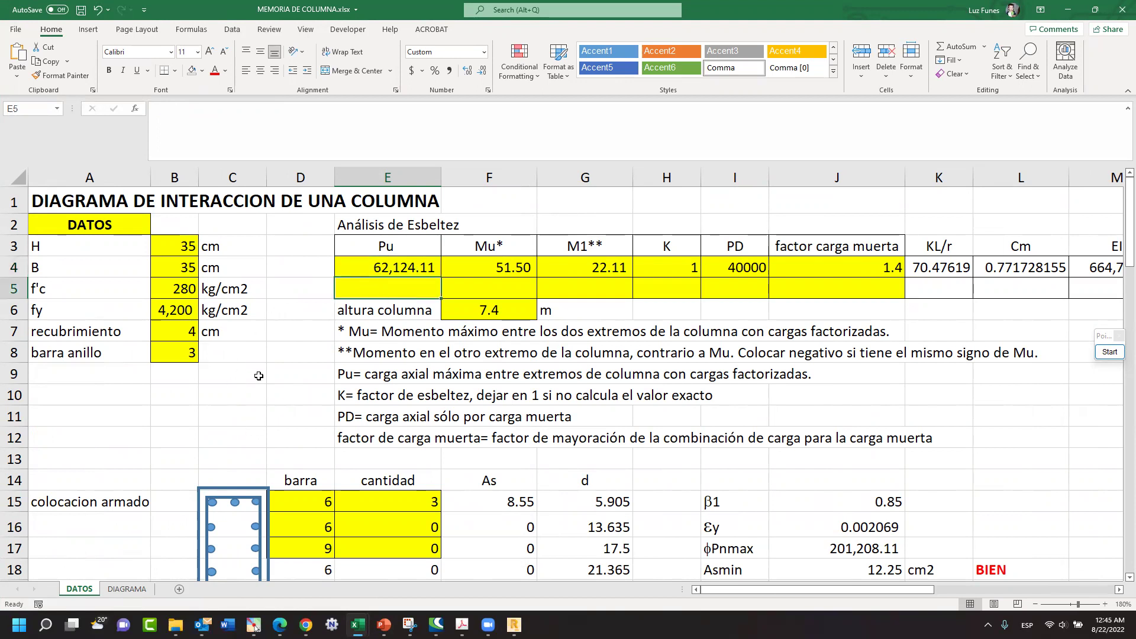
{"action": "scroll", "coordinate": [259, 376], "scroll_direction": "down", "scroll_amount": 2}
{"action": "scroll", "coordinate": [305, 410], "scroll_direction": "down", "scroll_amount": 2}
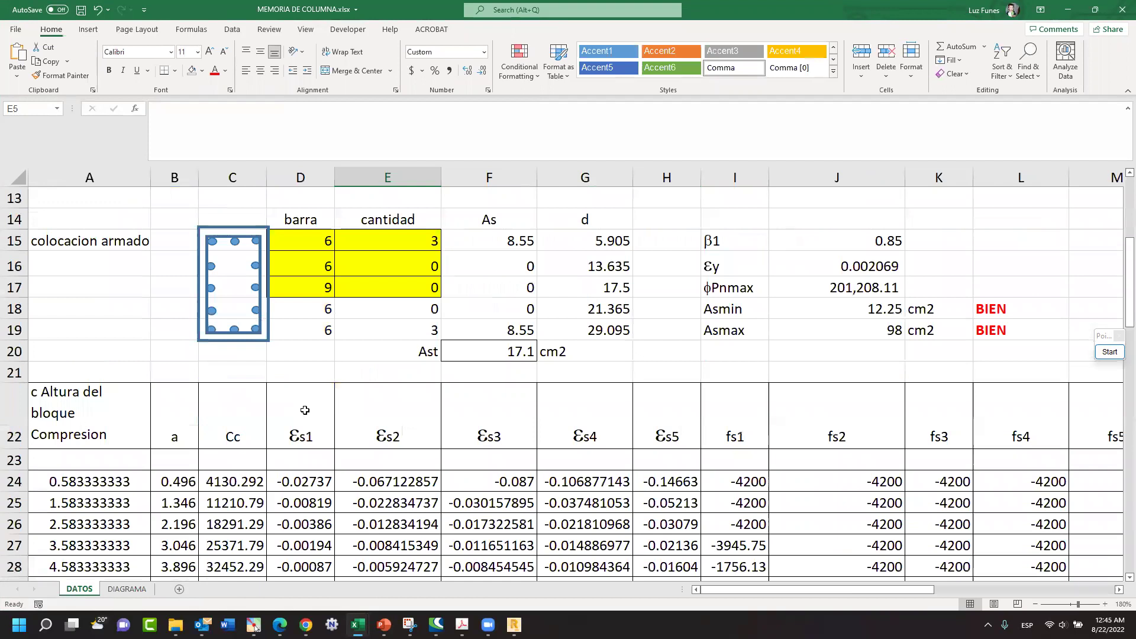
{"action": "scroll", "coordinate": [305, 410], "scroll_direction": "down", "scroll_amount": 5}
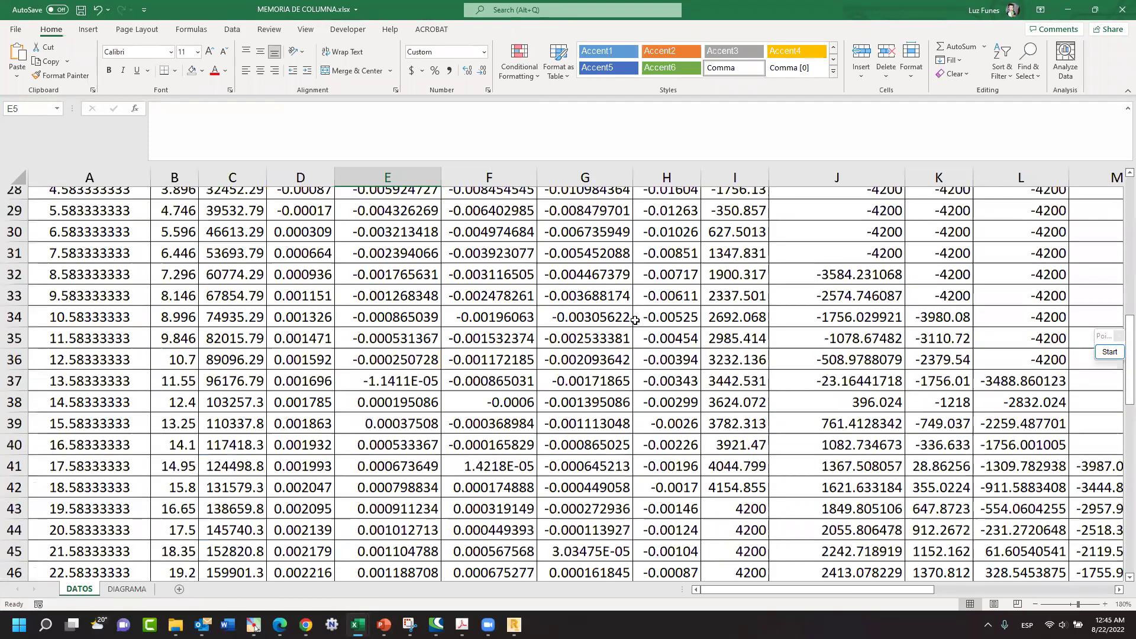
{"action": "scroll", "coordinate": [698, 178], "scroll_direction": "up", "scroll_amount": 9}
{"action": "left_click", "coordinate": [794, 195]}
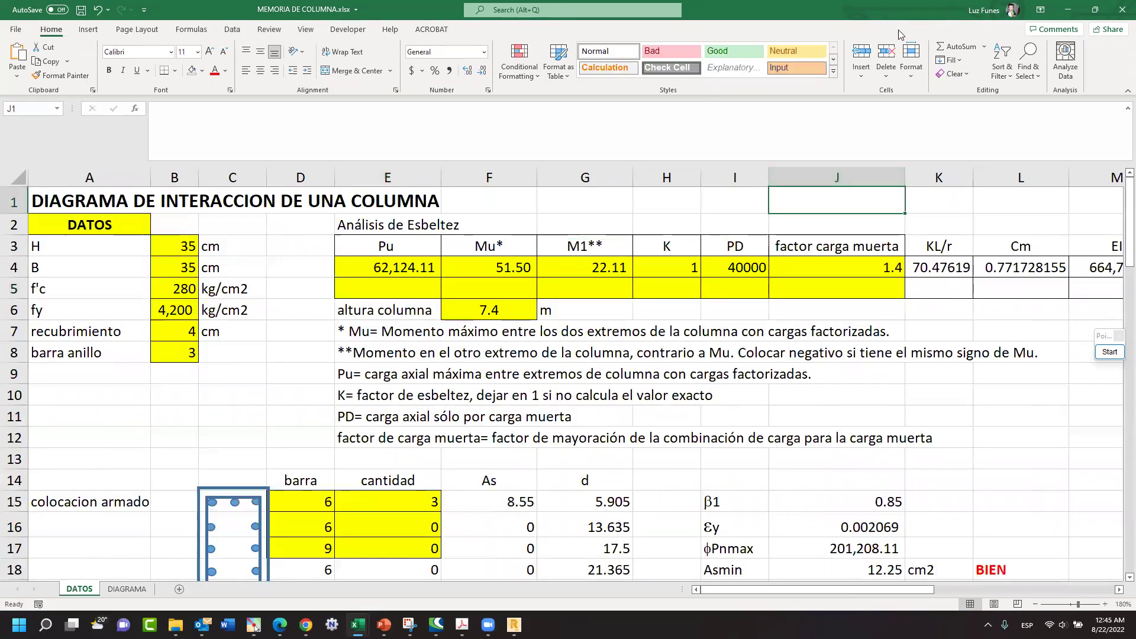